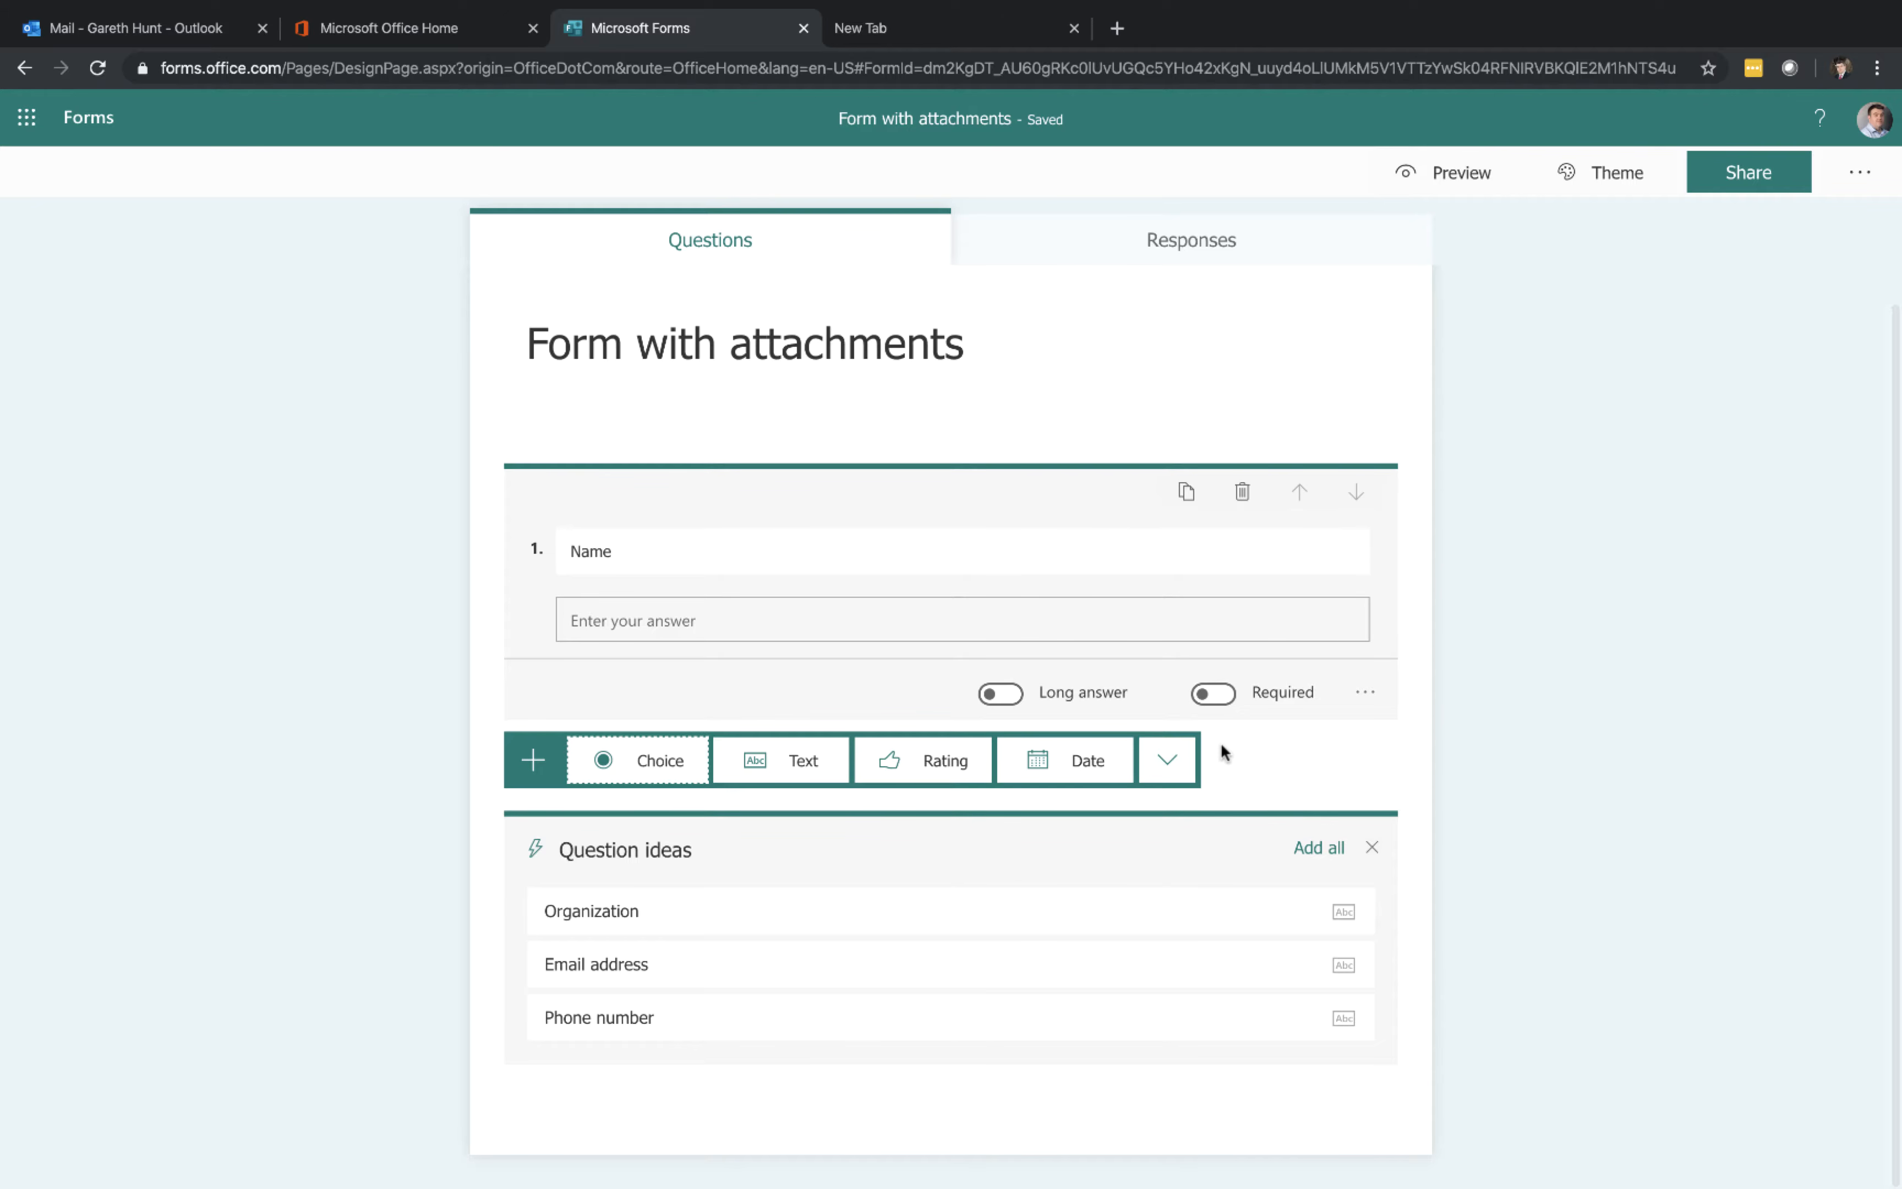
Add a File upload question to the form and accept creating its OneDrive upload folder
left_click(1188, 769)
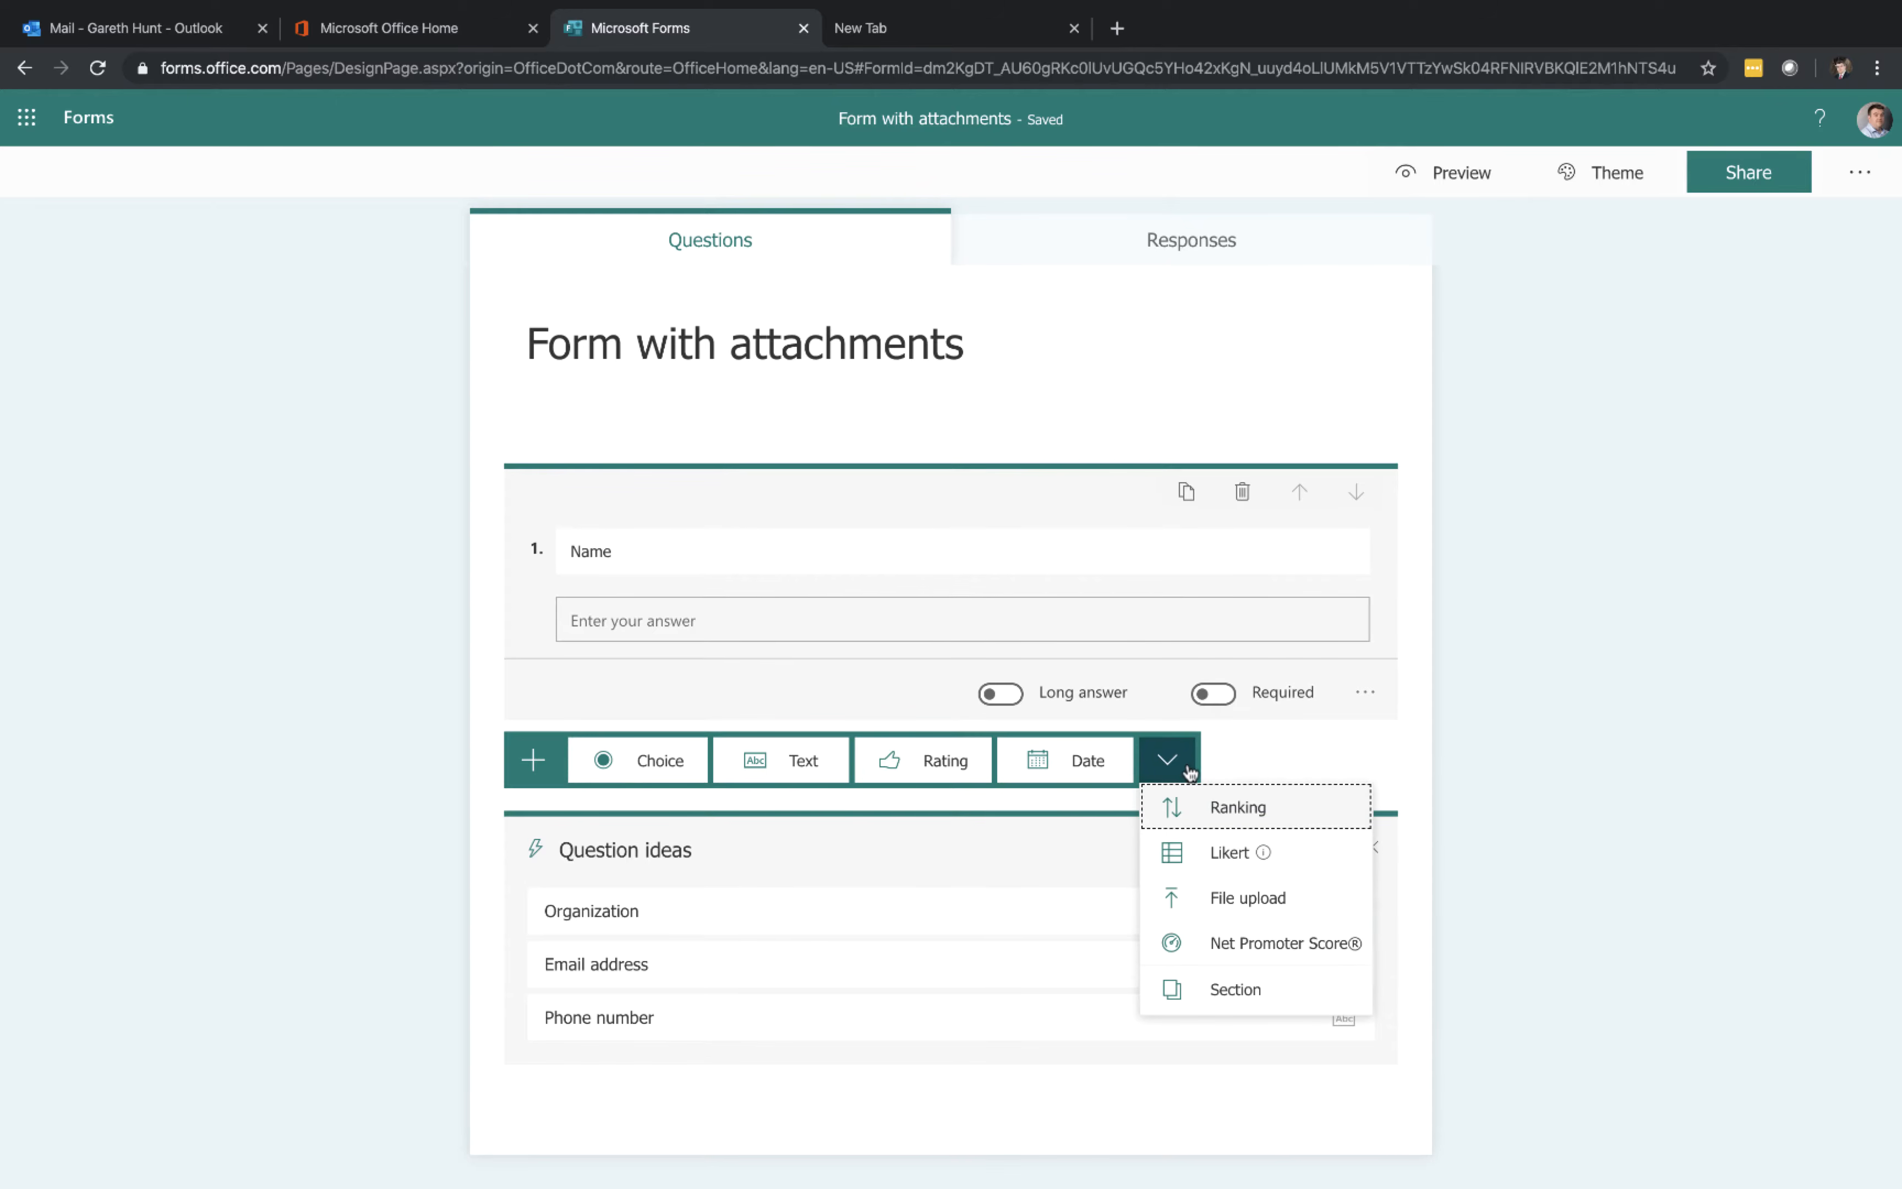
left_click(1232, 901)
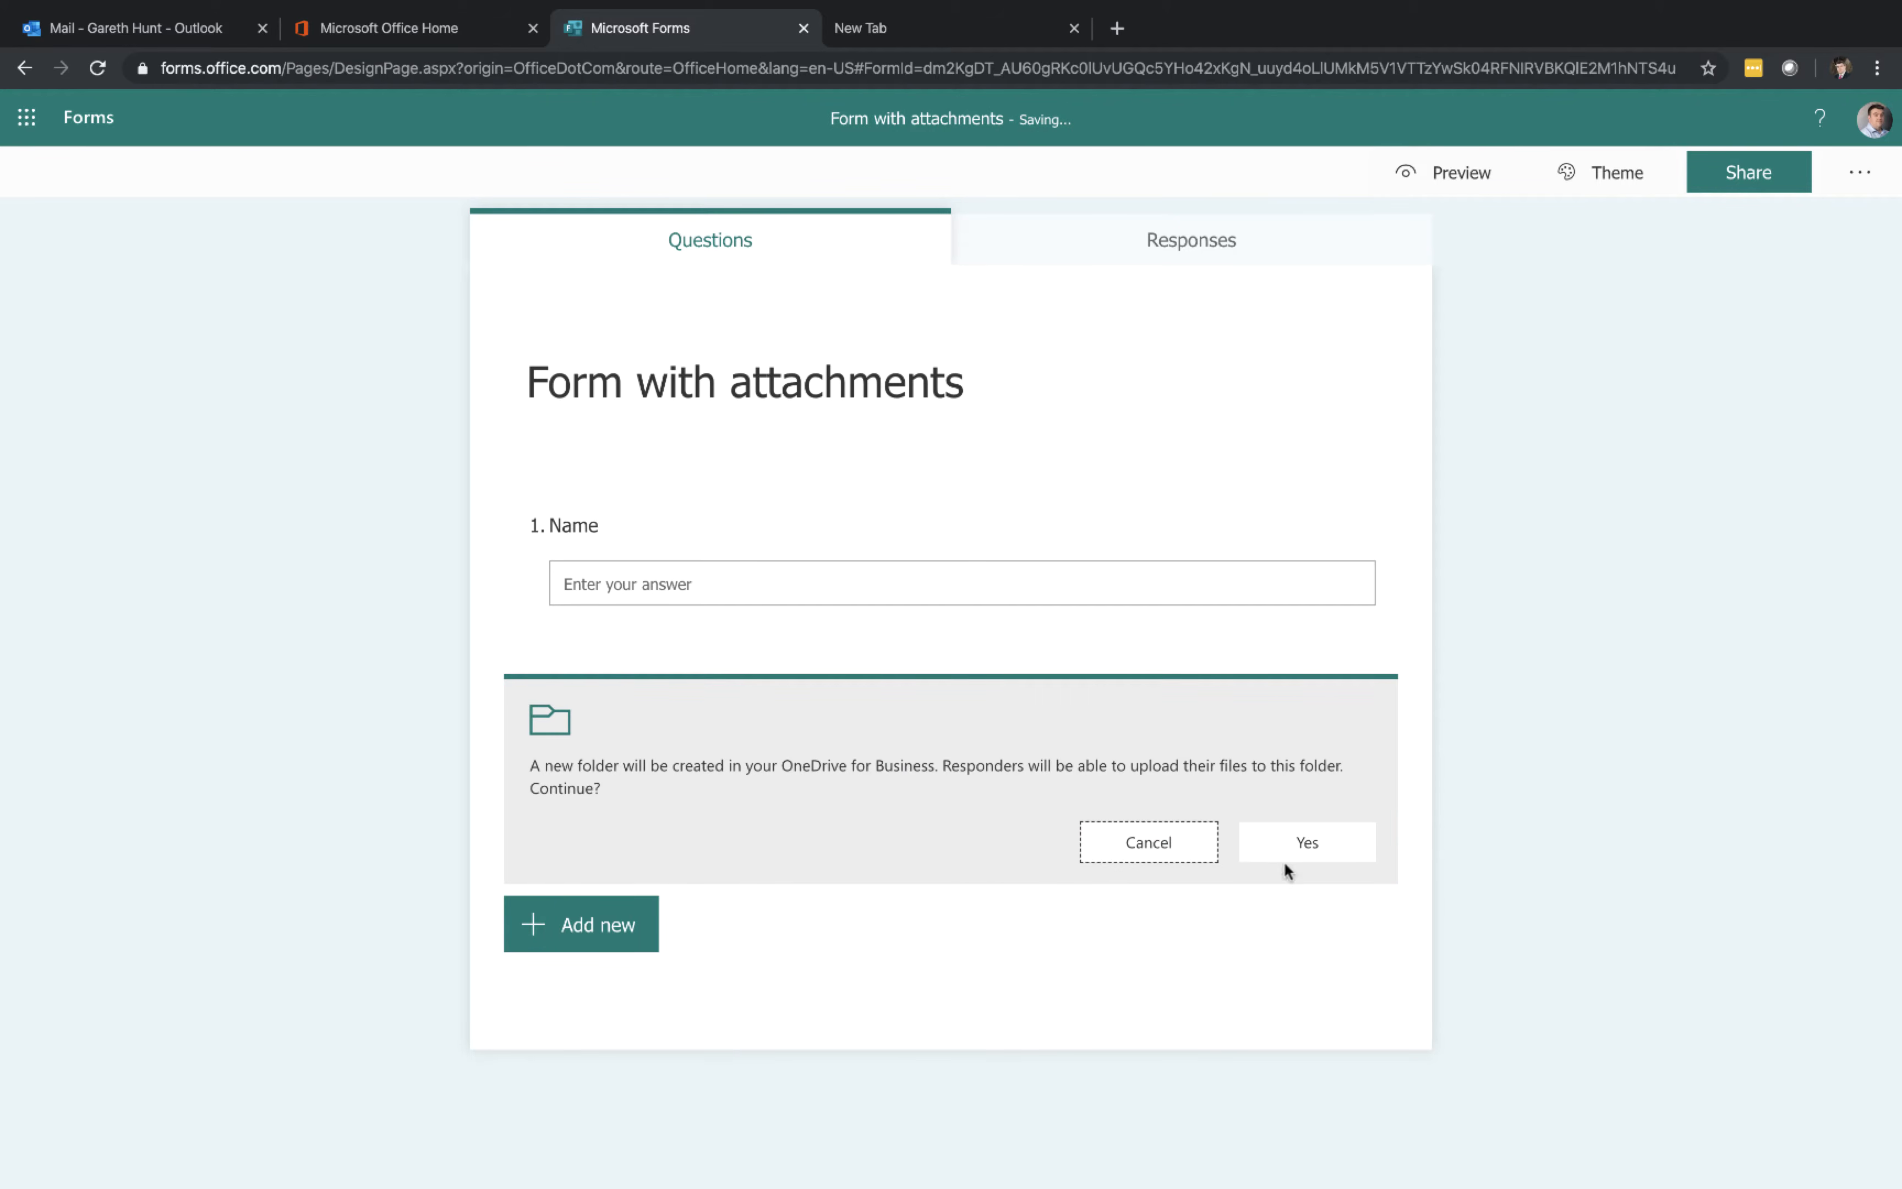
left_click(1304, 859)
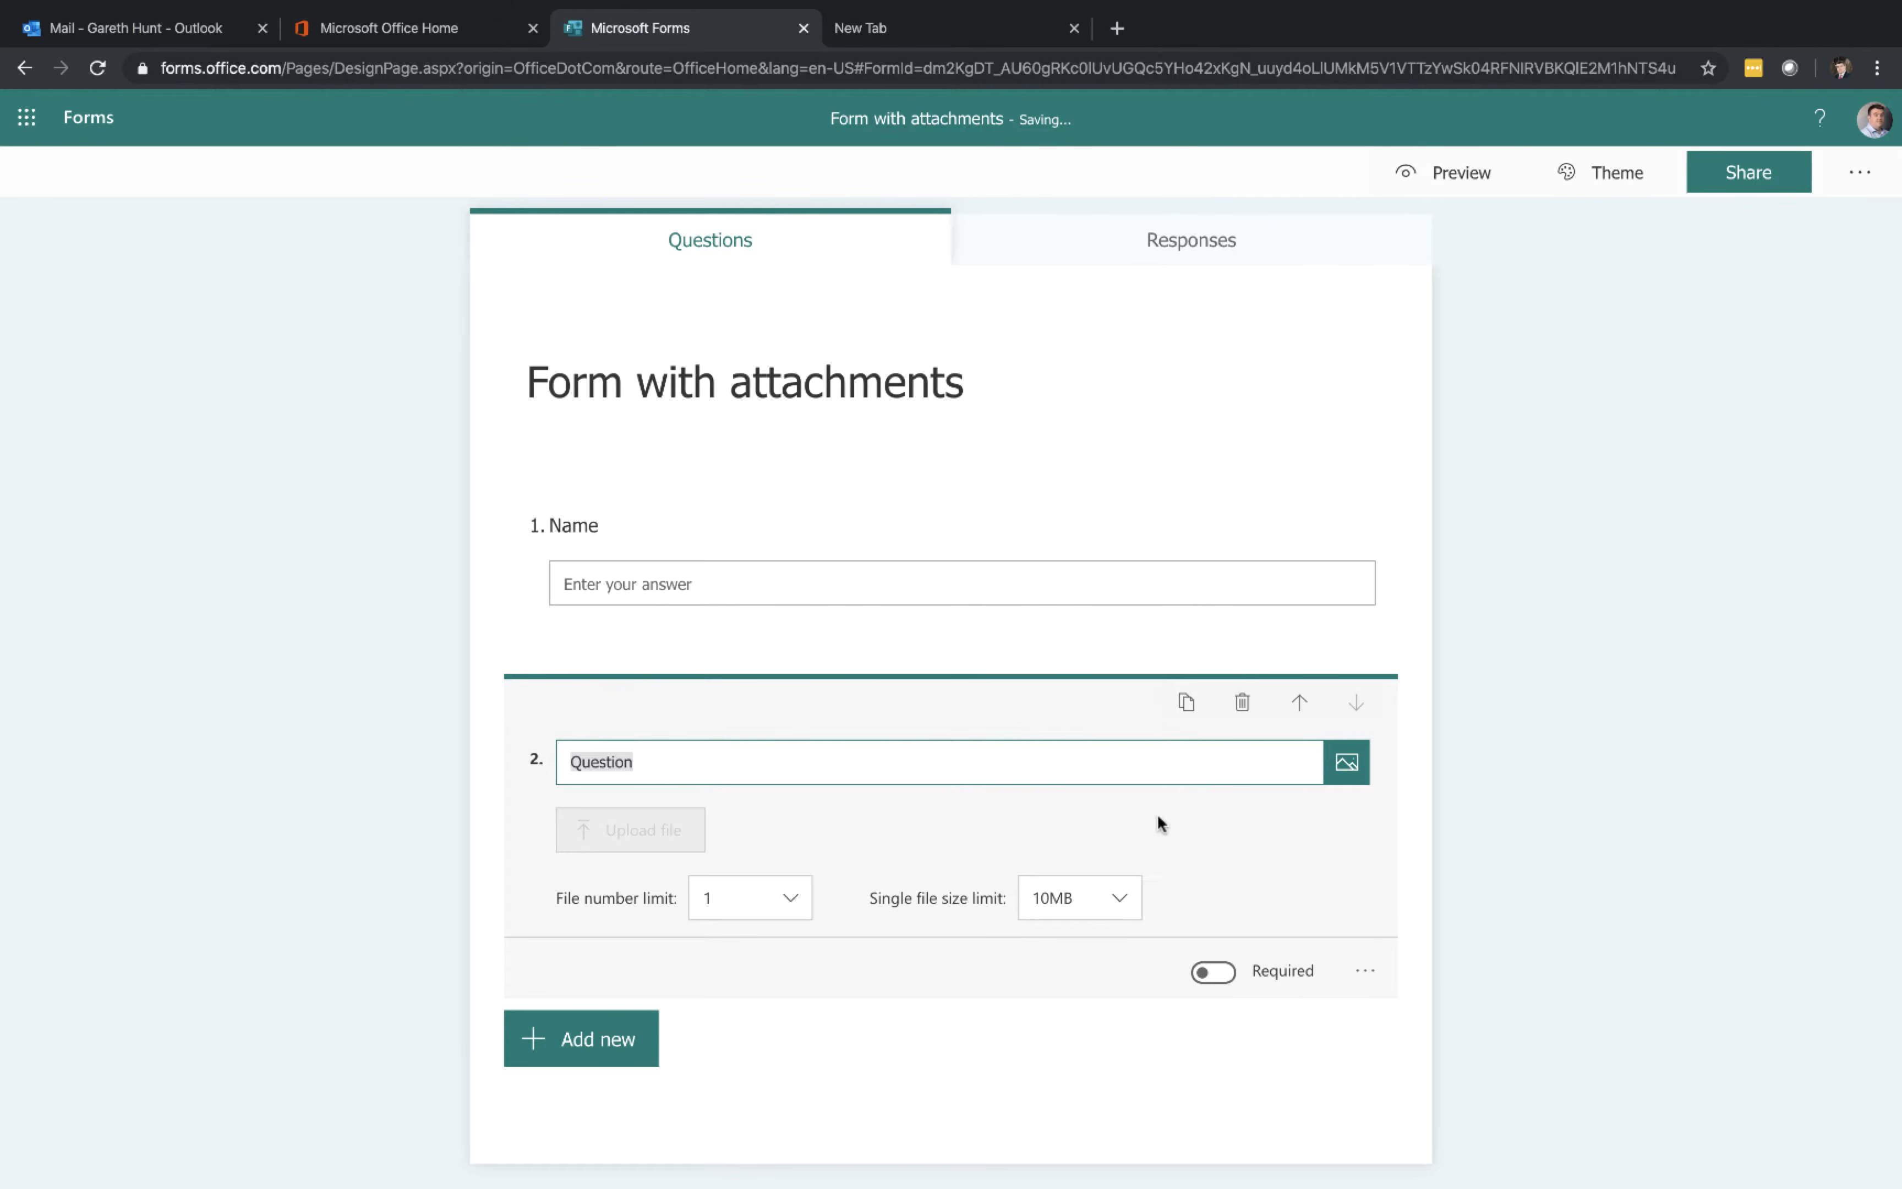
Title the new upload question Upload Attachments
type("Upload Attachments")
Set the file number limit to 3 and the single file size limit to 100MB
left_click(755, 888)
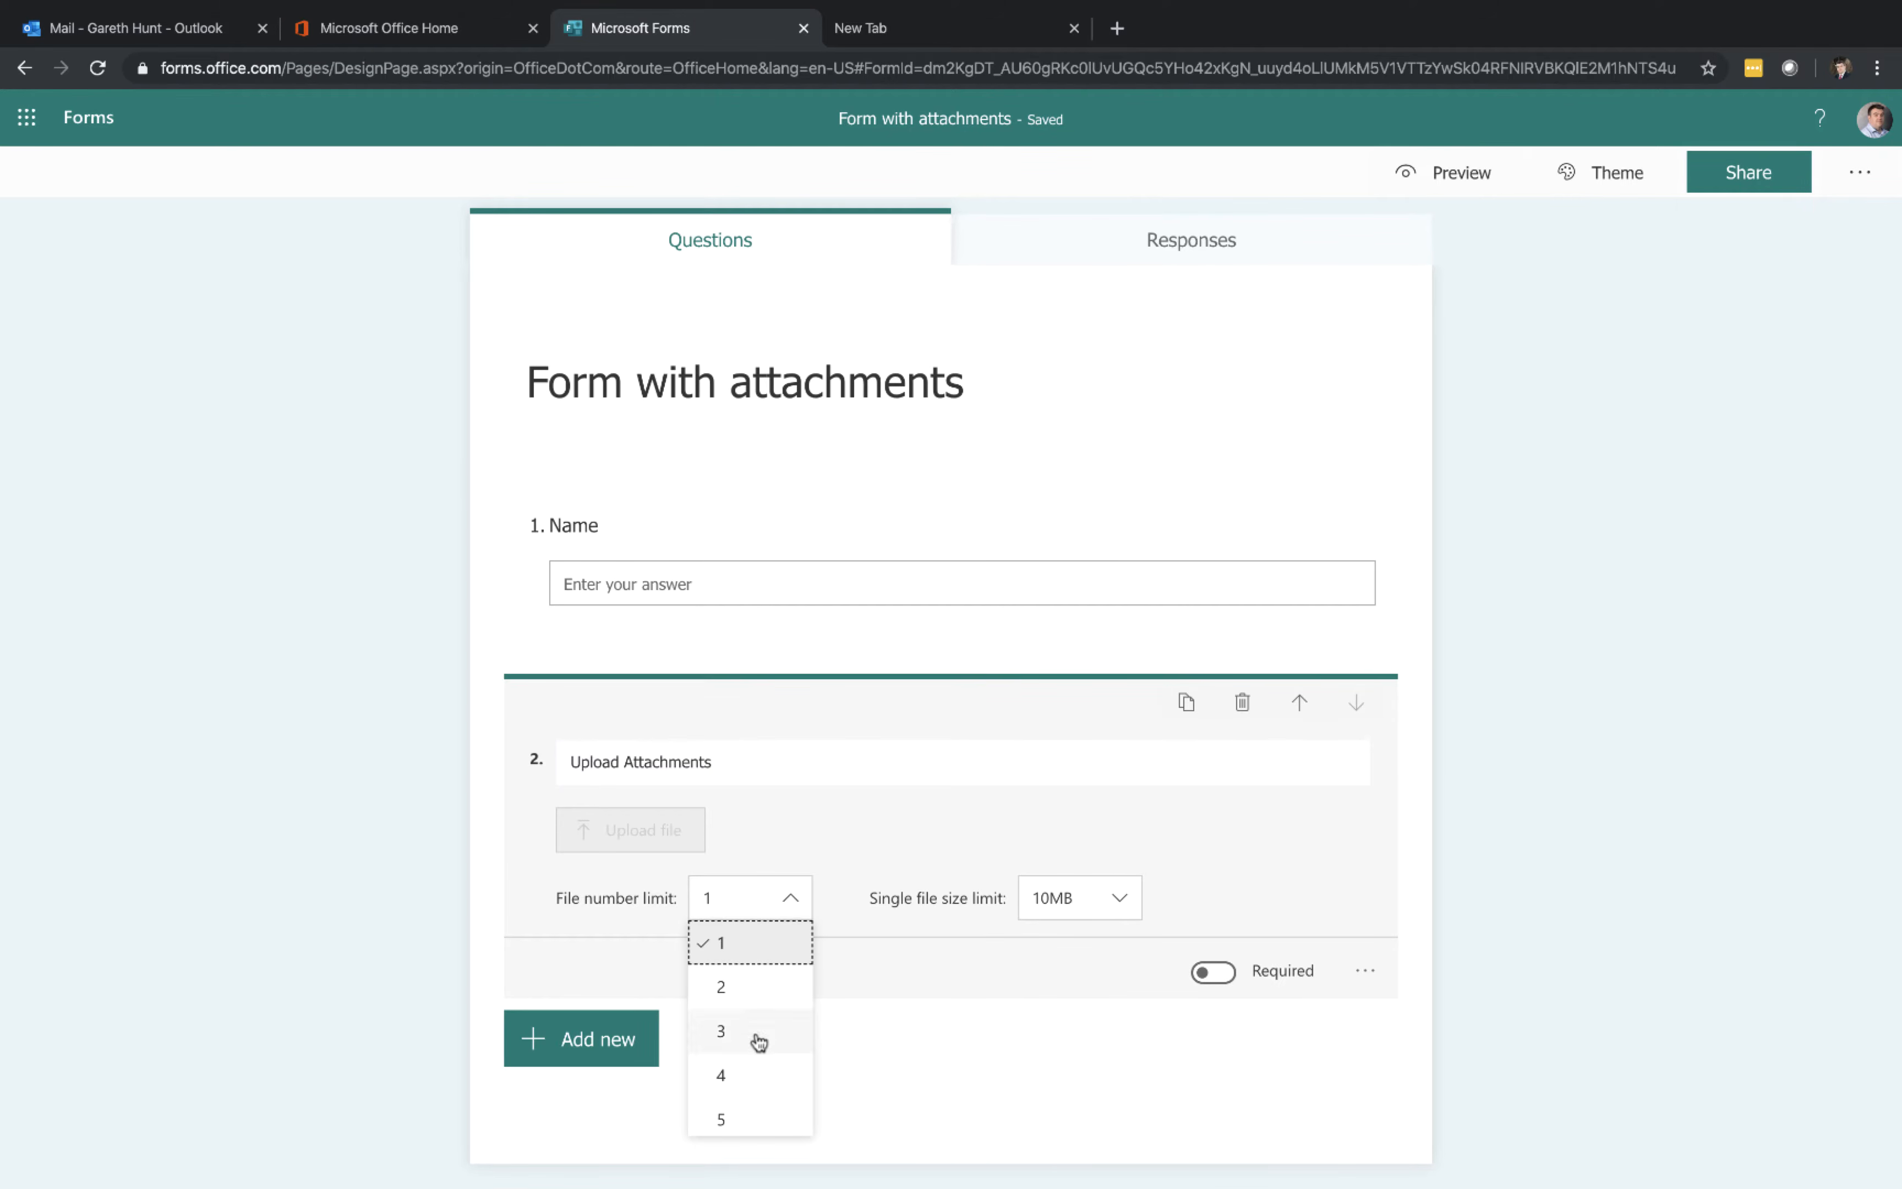
left_click(753, 1033)
left_click(1091, 905)
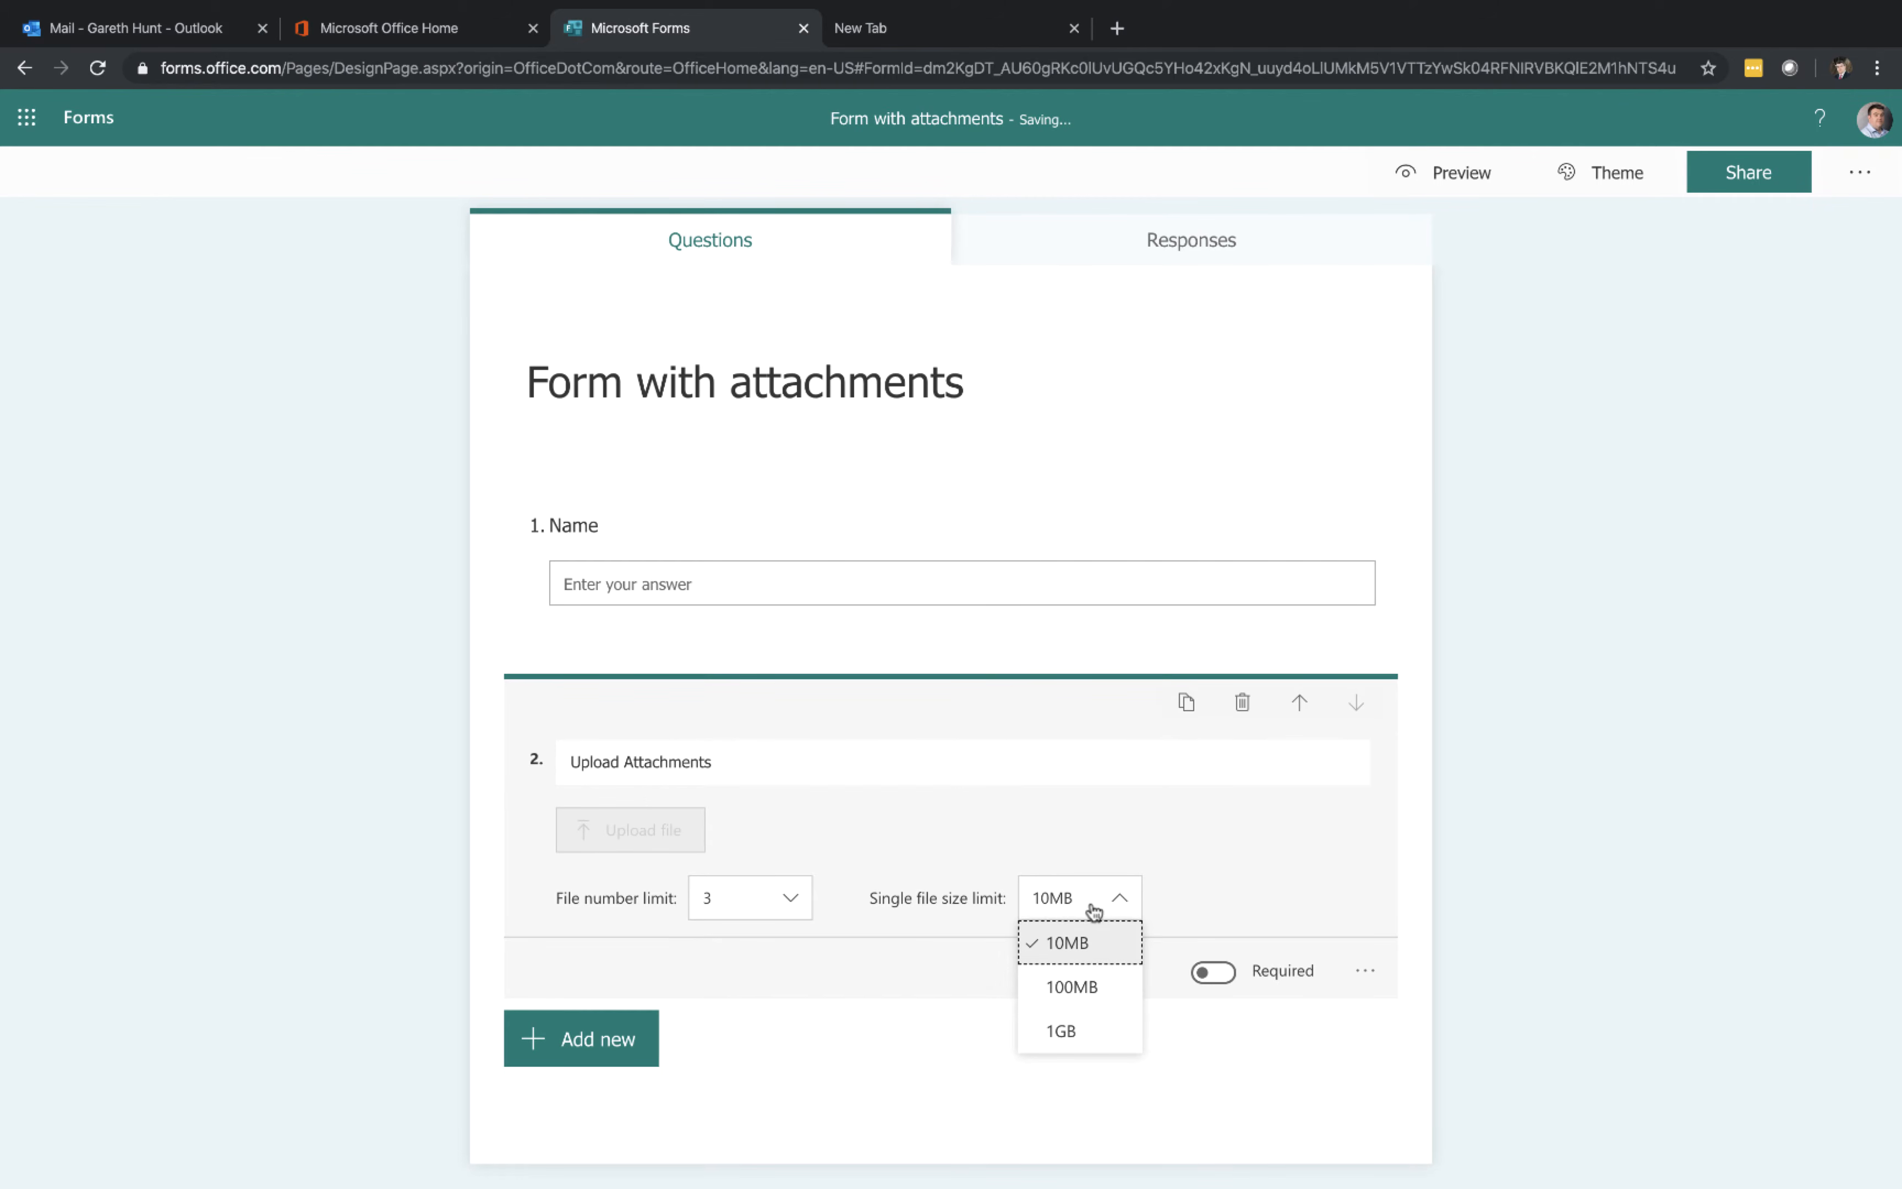
left_click(1086, 982)
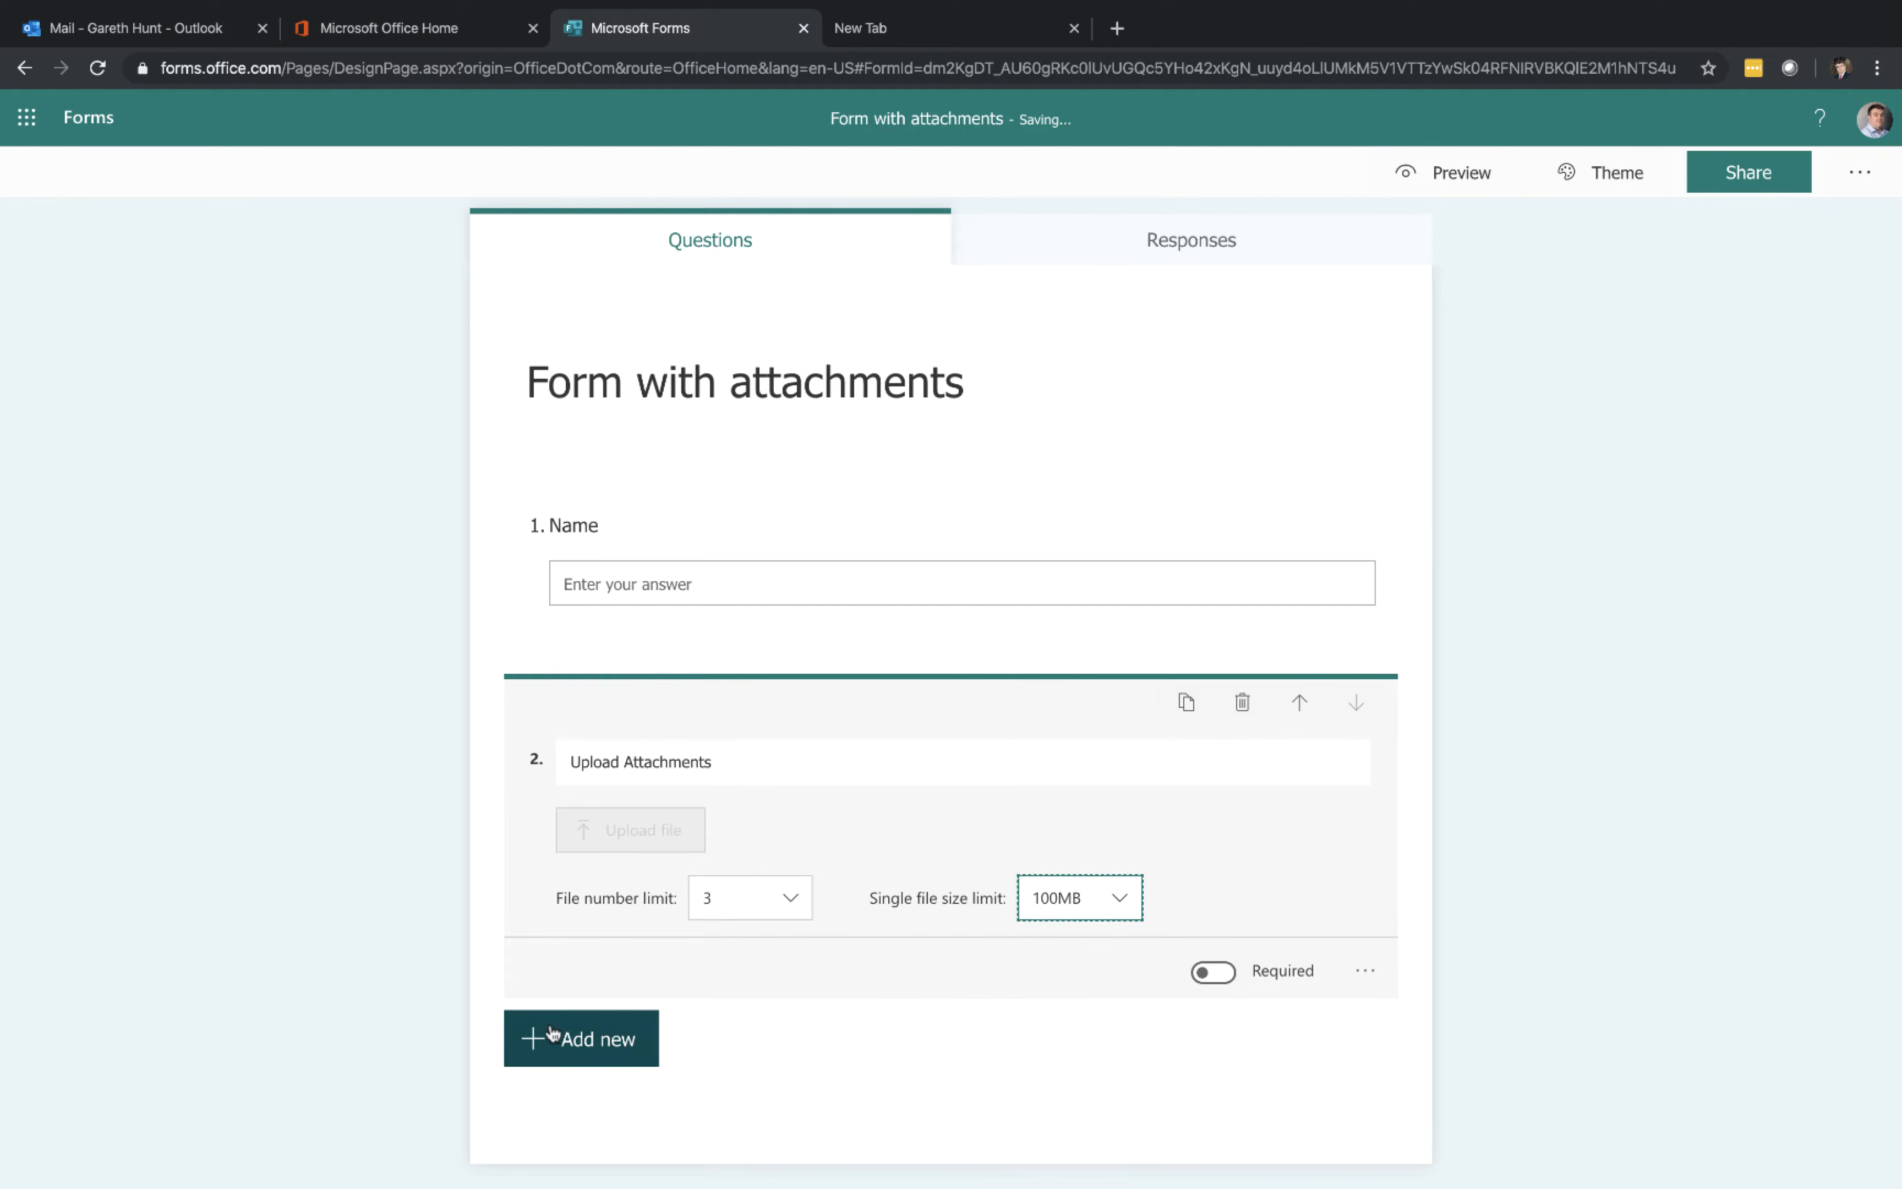
Preview the form and enter the respondent's first name in the Name field
left_click(1452, 174)
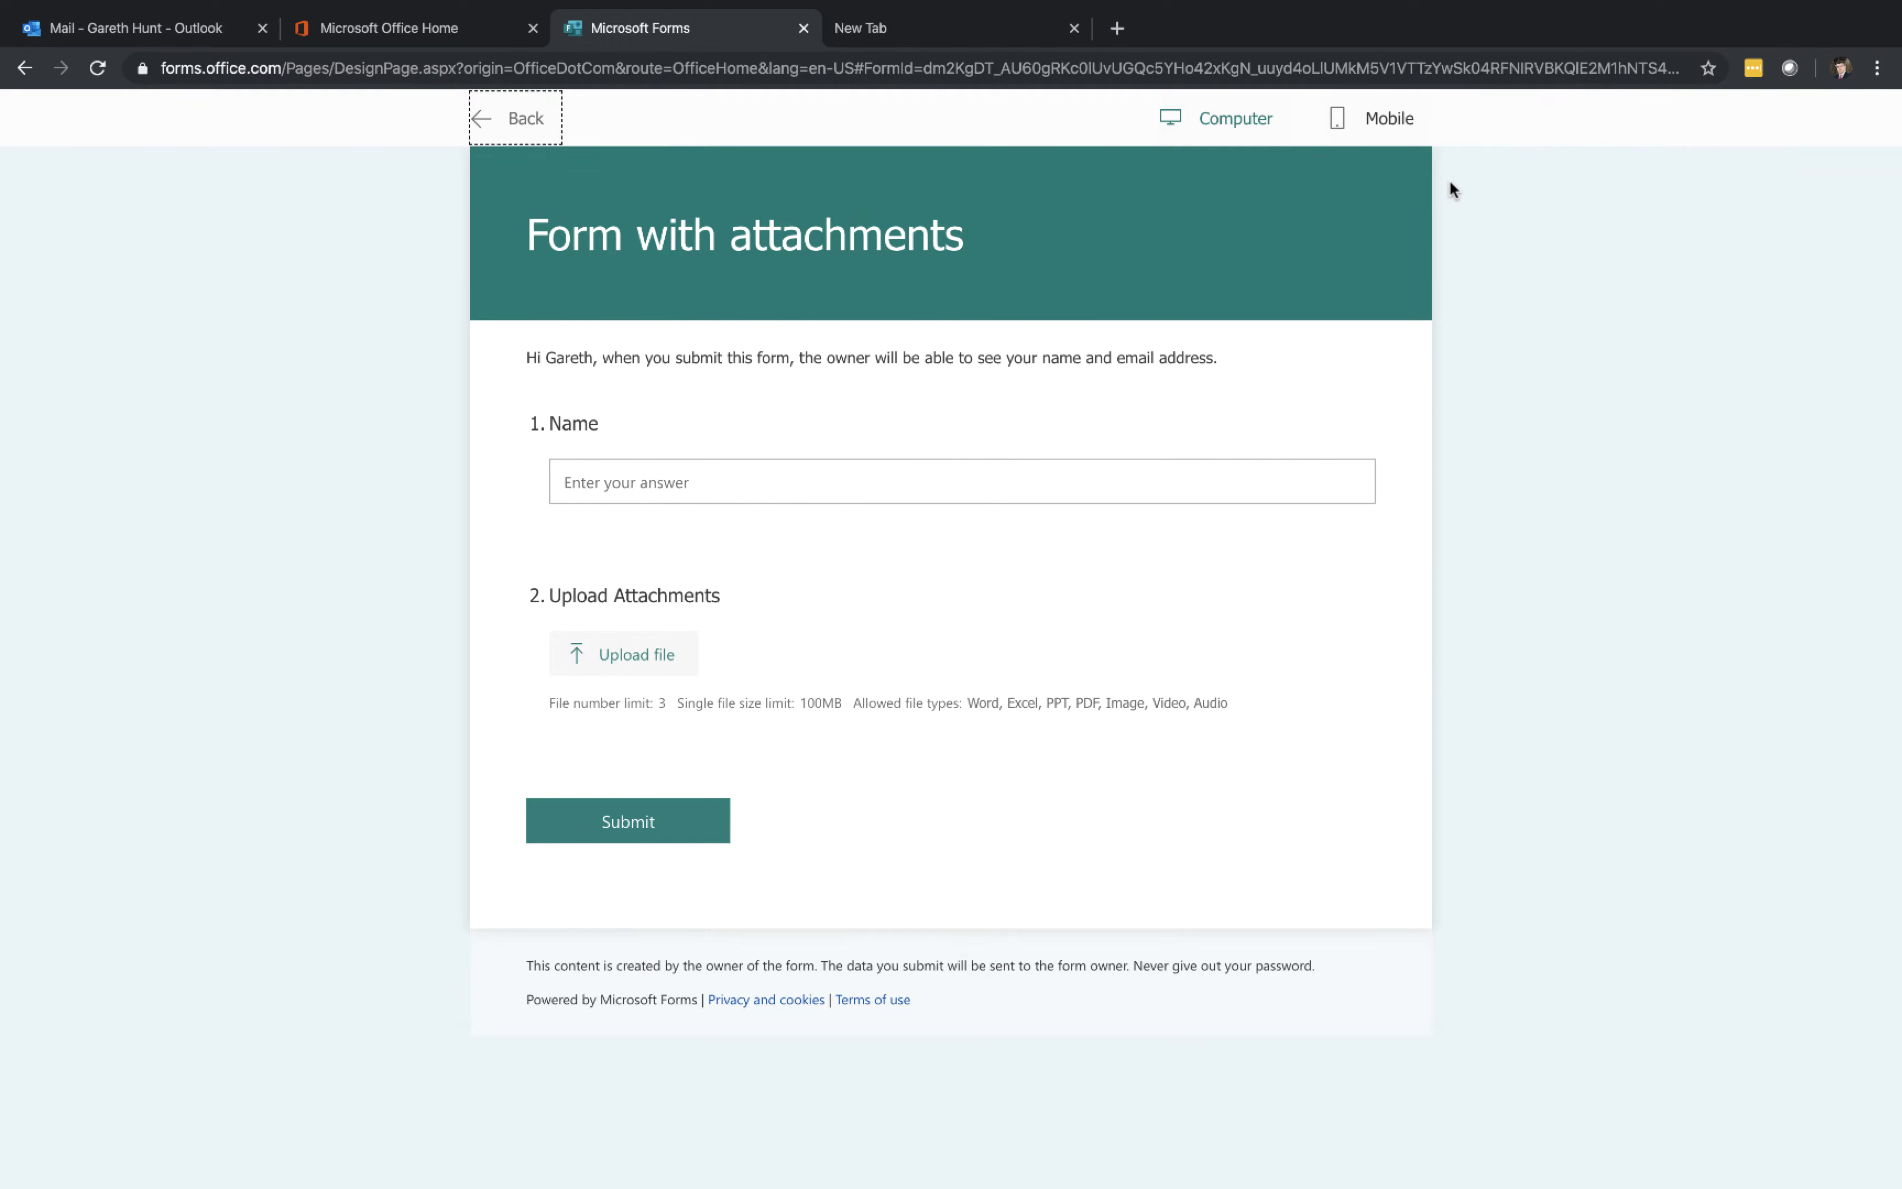
left_click(836, 479)
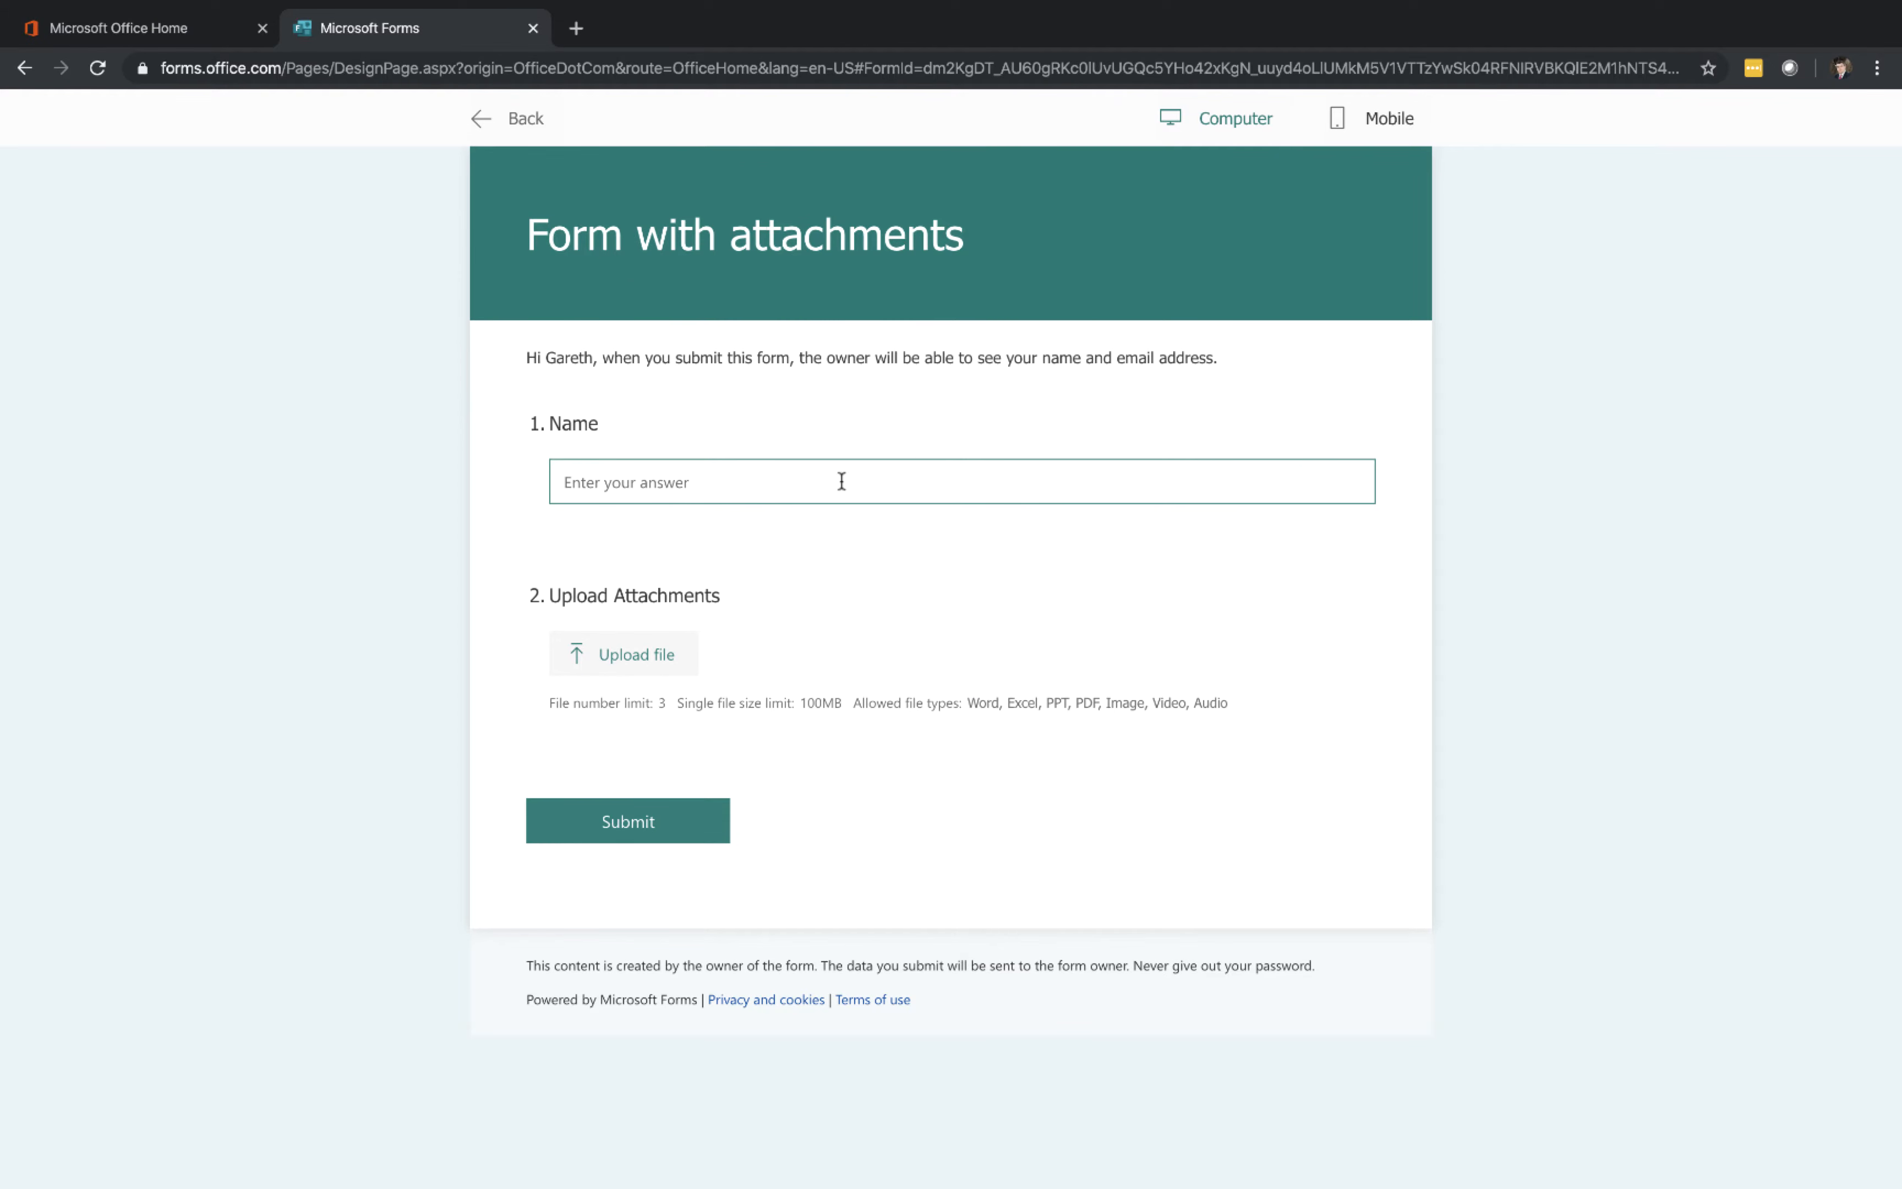
type("Gareth")
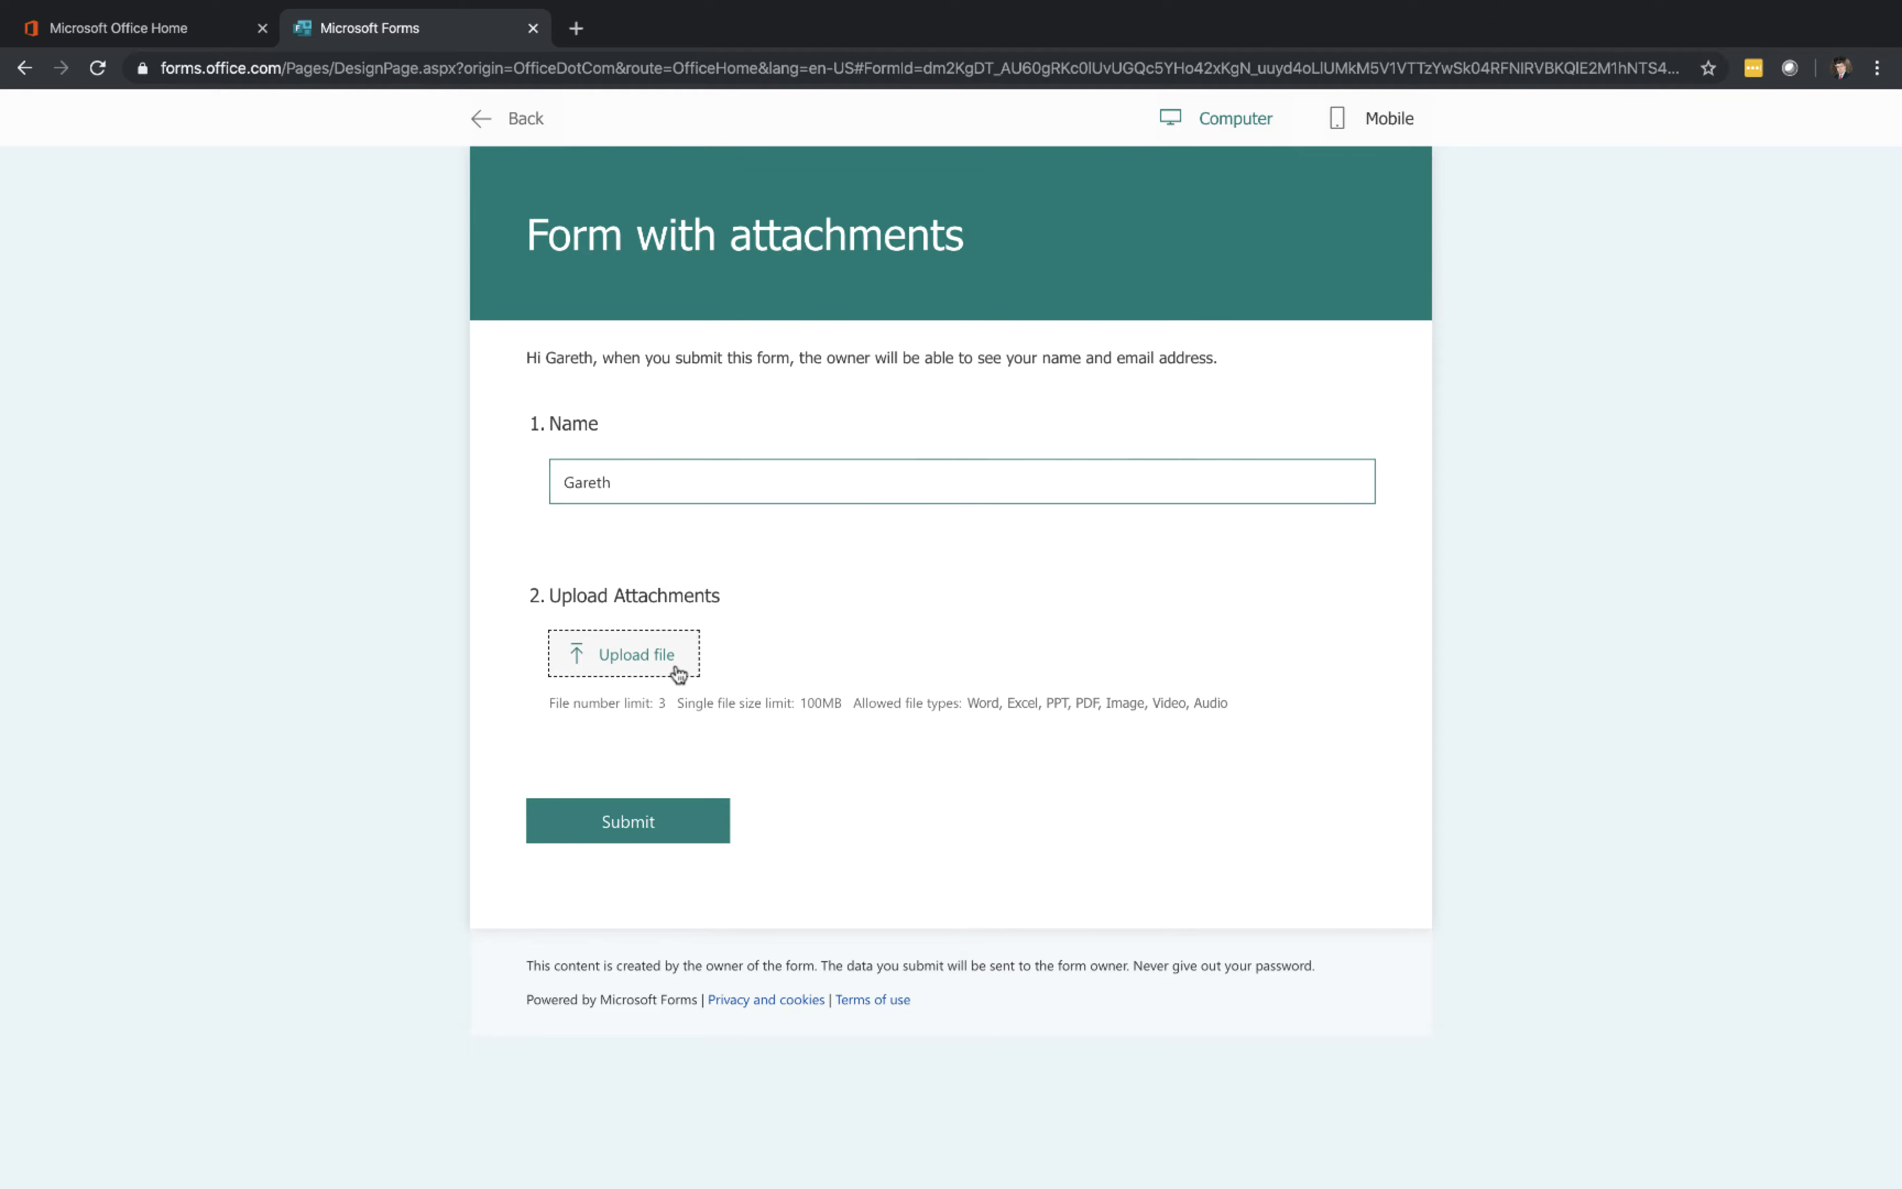
Upload Sample Document 1 from the Desktop as an attachment
left_click(673, 668)
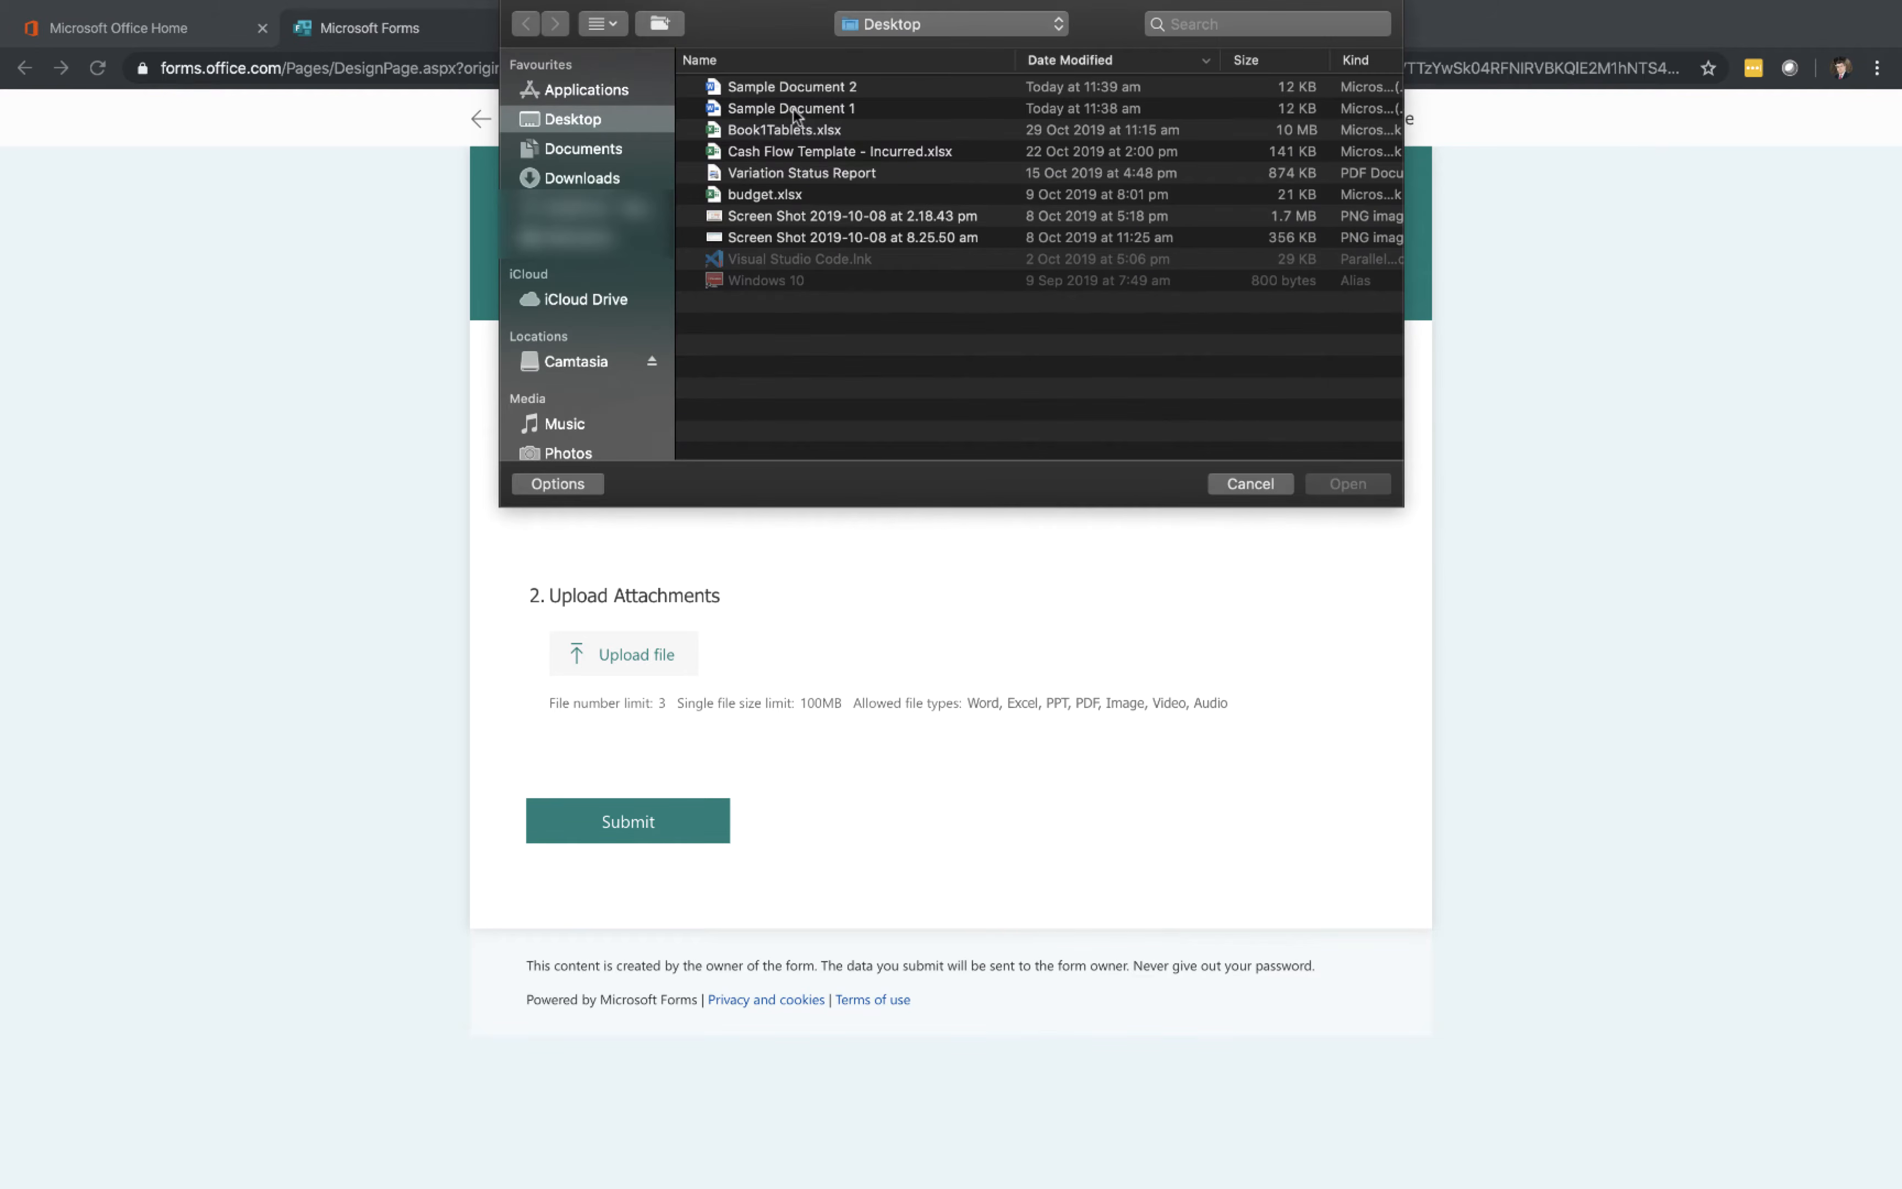
left_click(793, 110)
left_click(1346, 484)
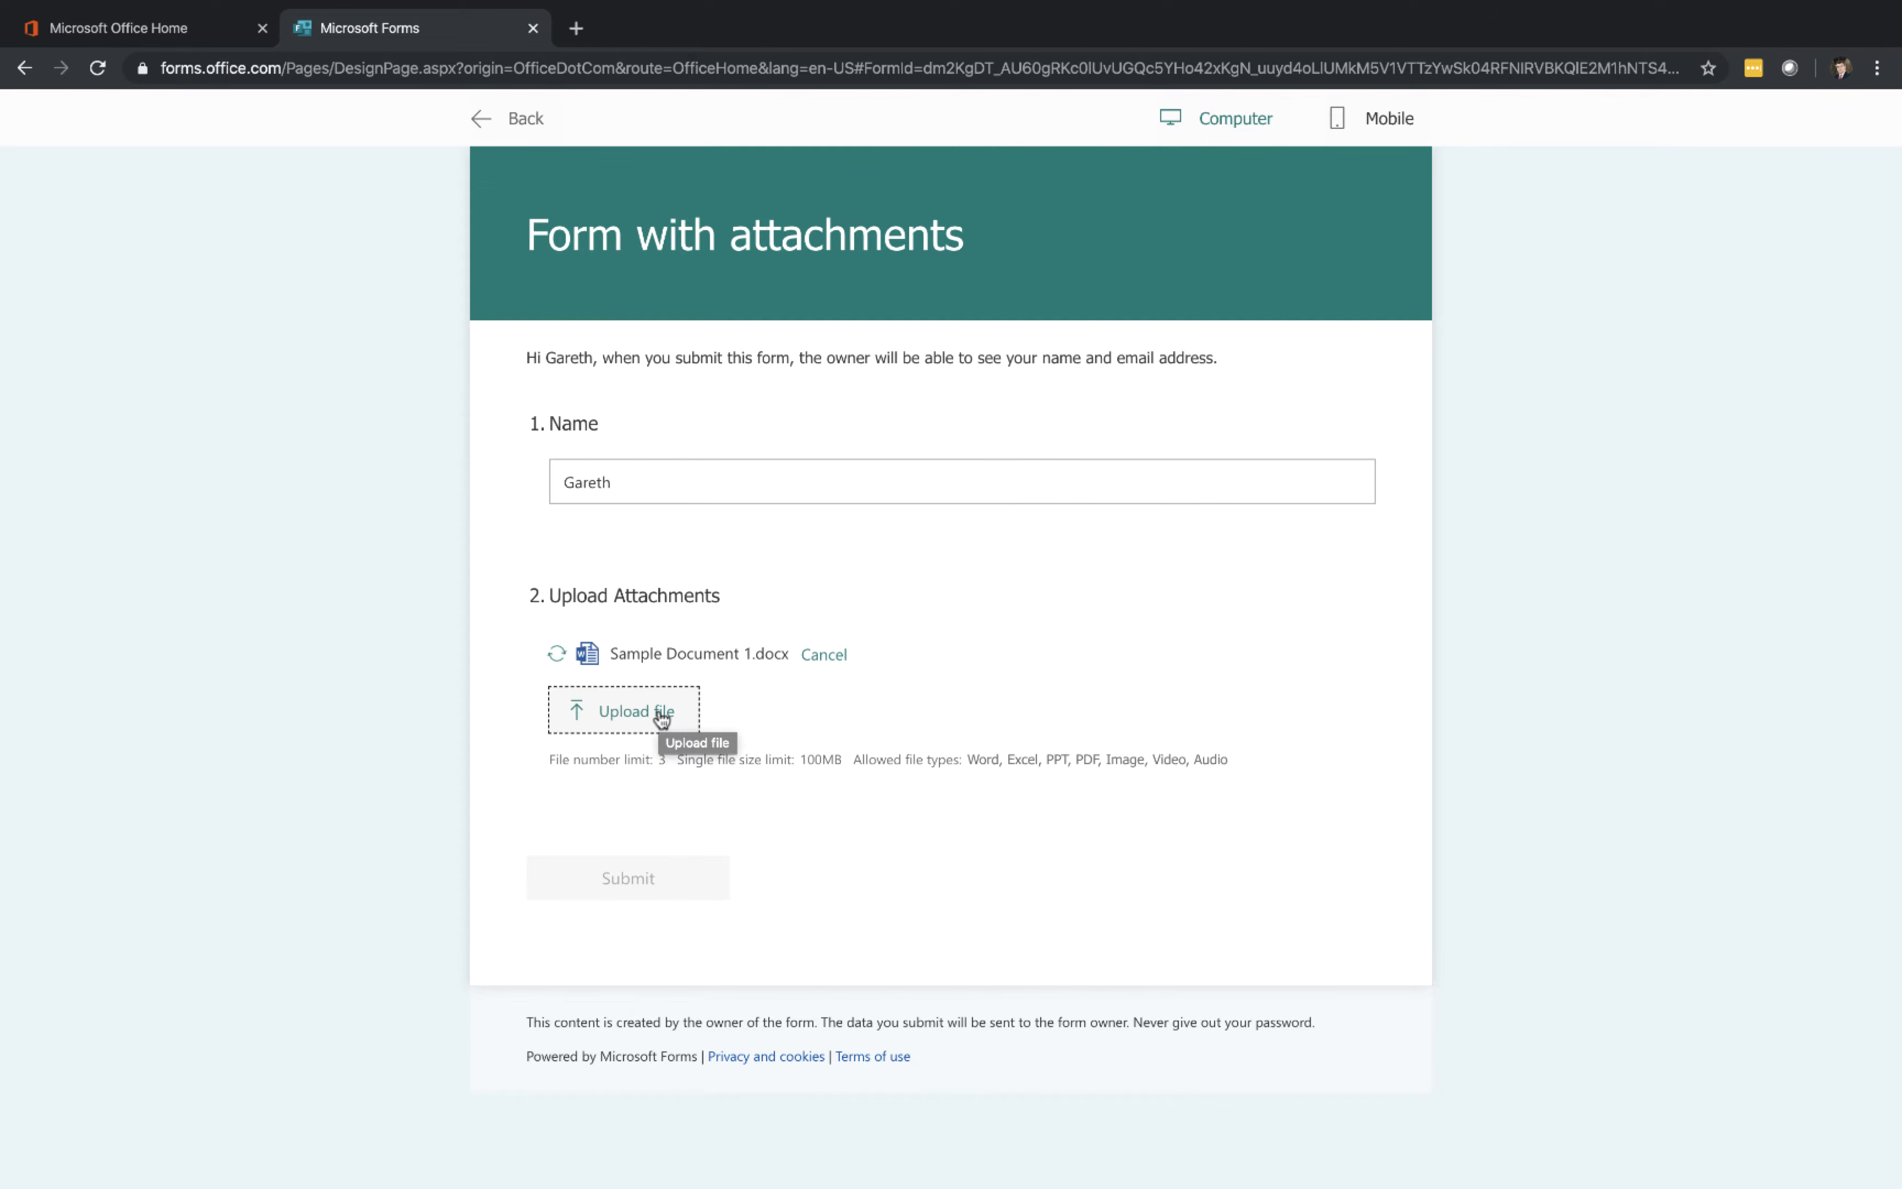
Upload Sample Document 2 as a second attachment and submit the response
left_click(661, 712)
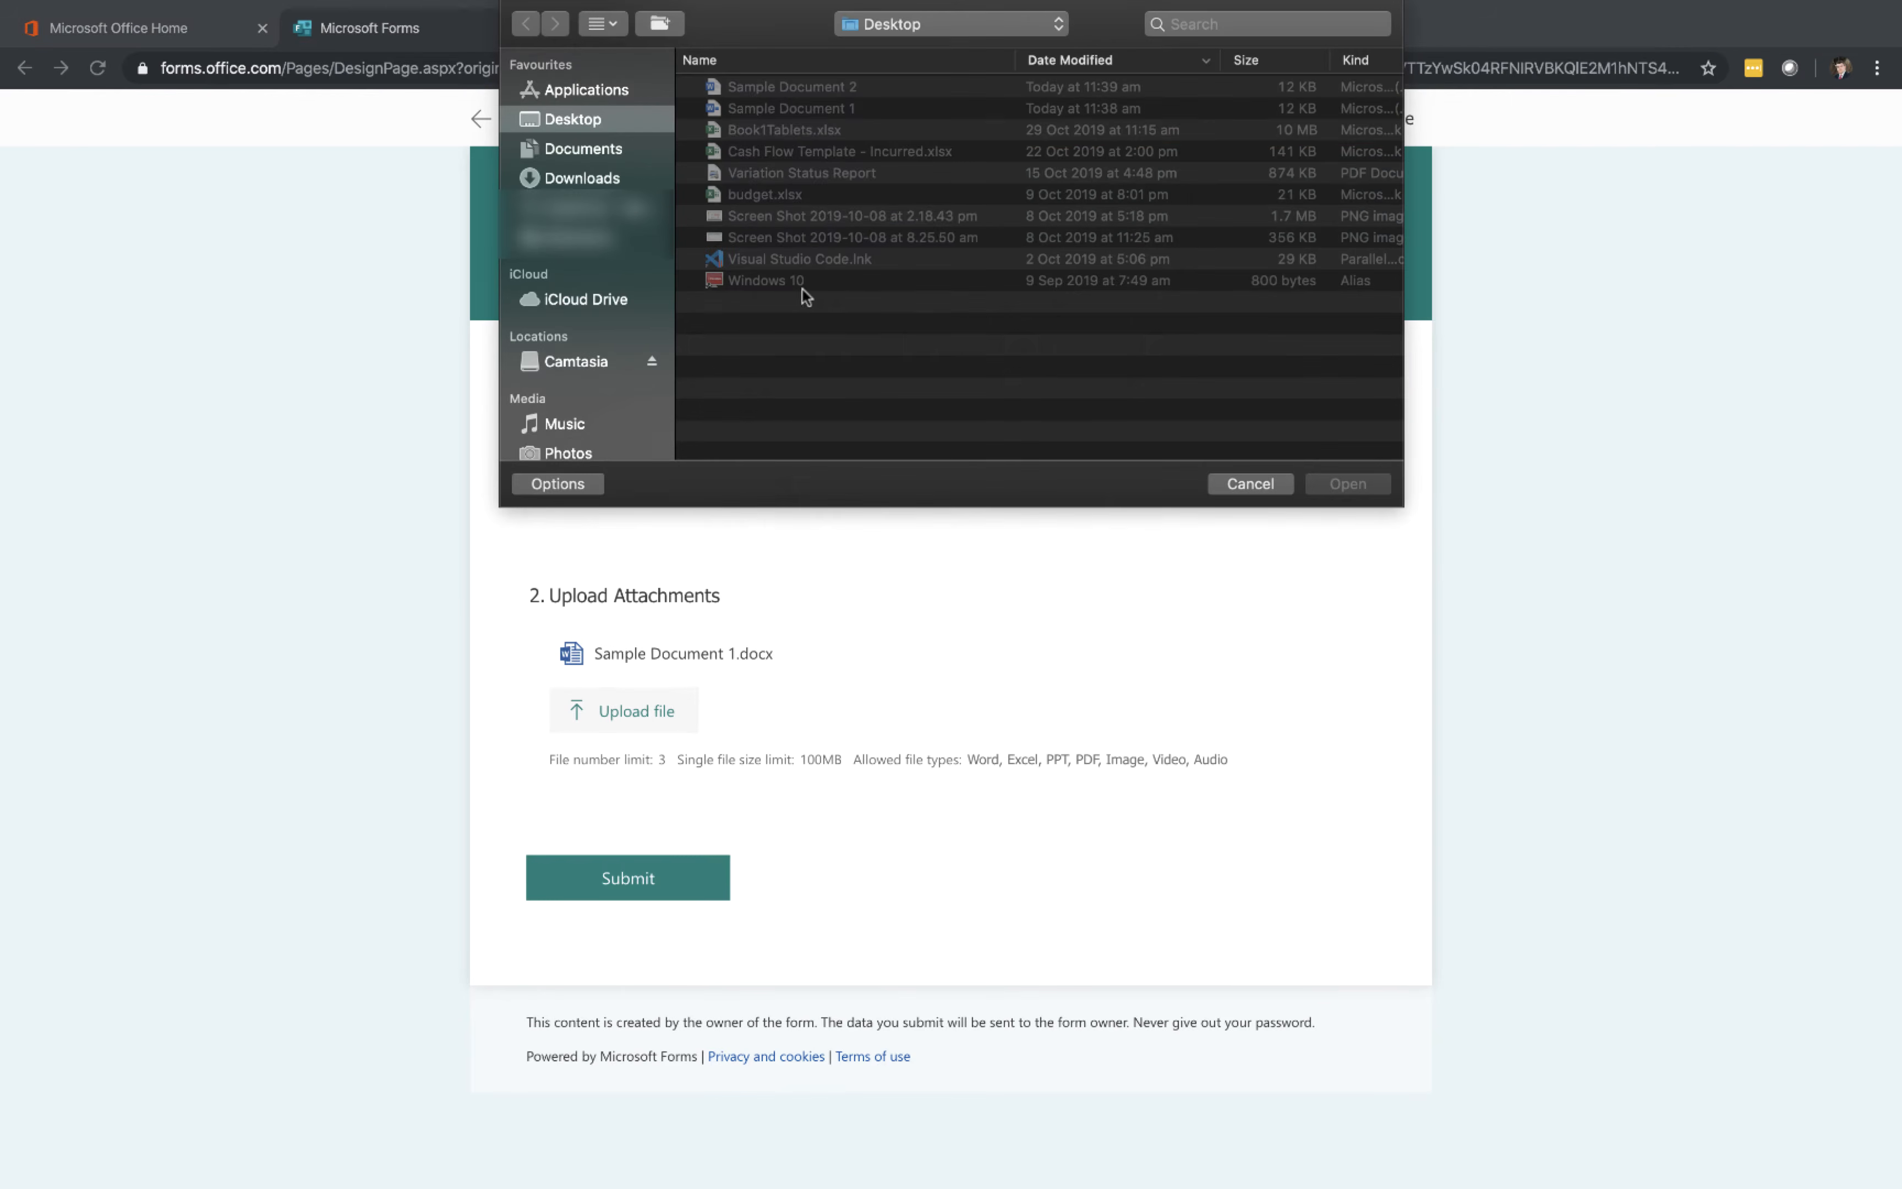
left_click(798, 88)
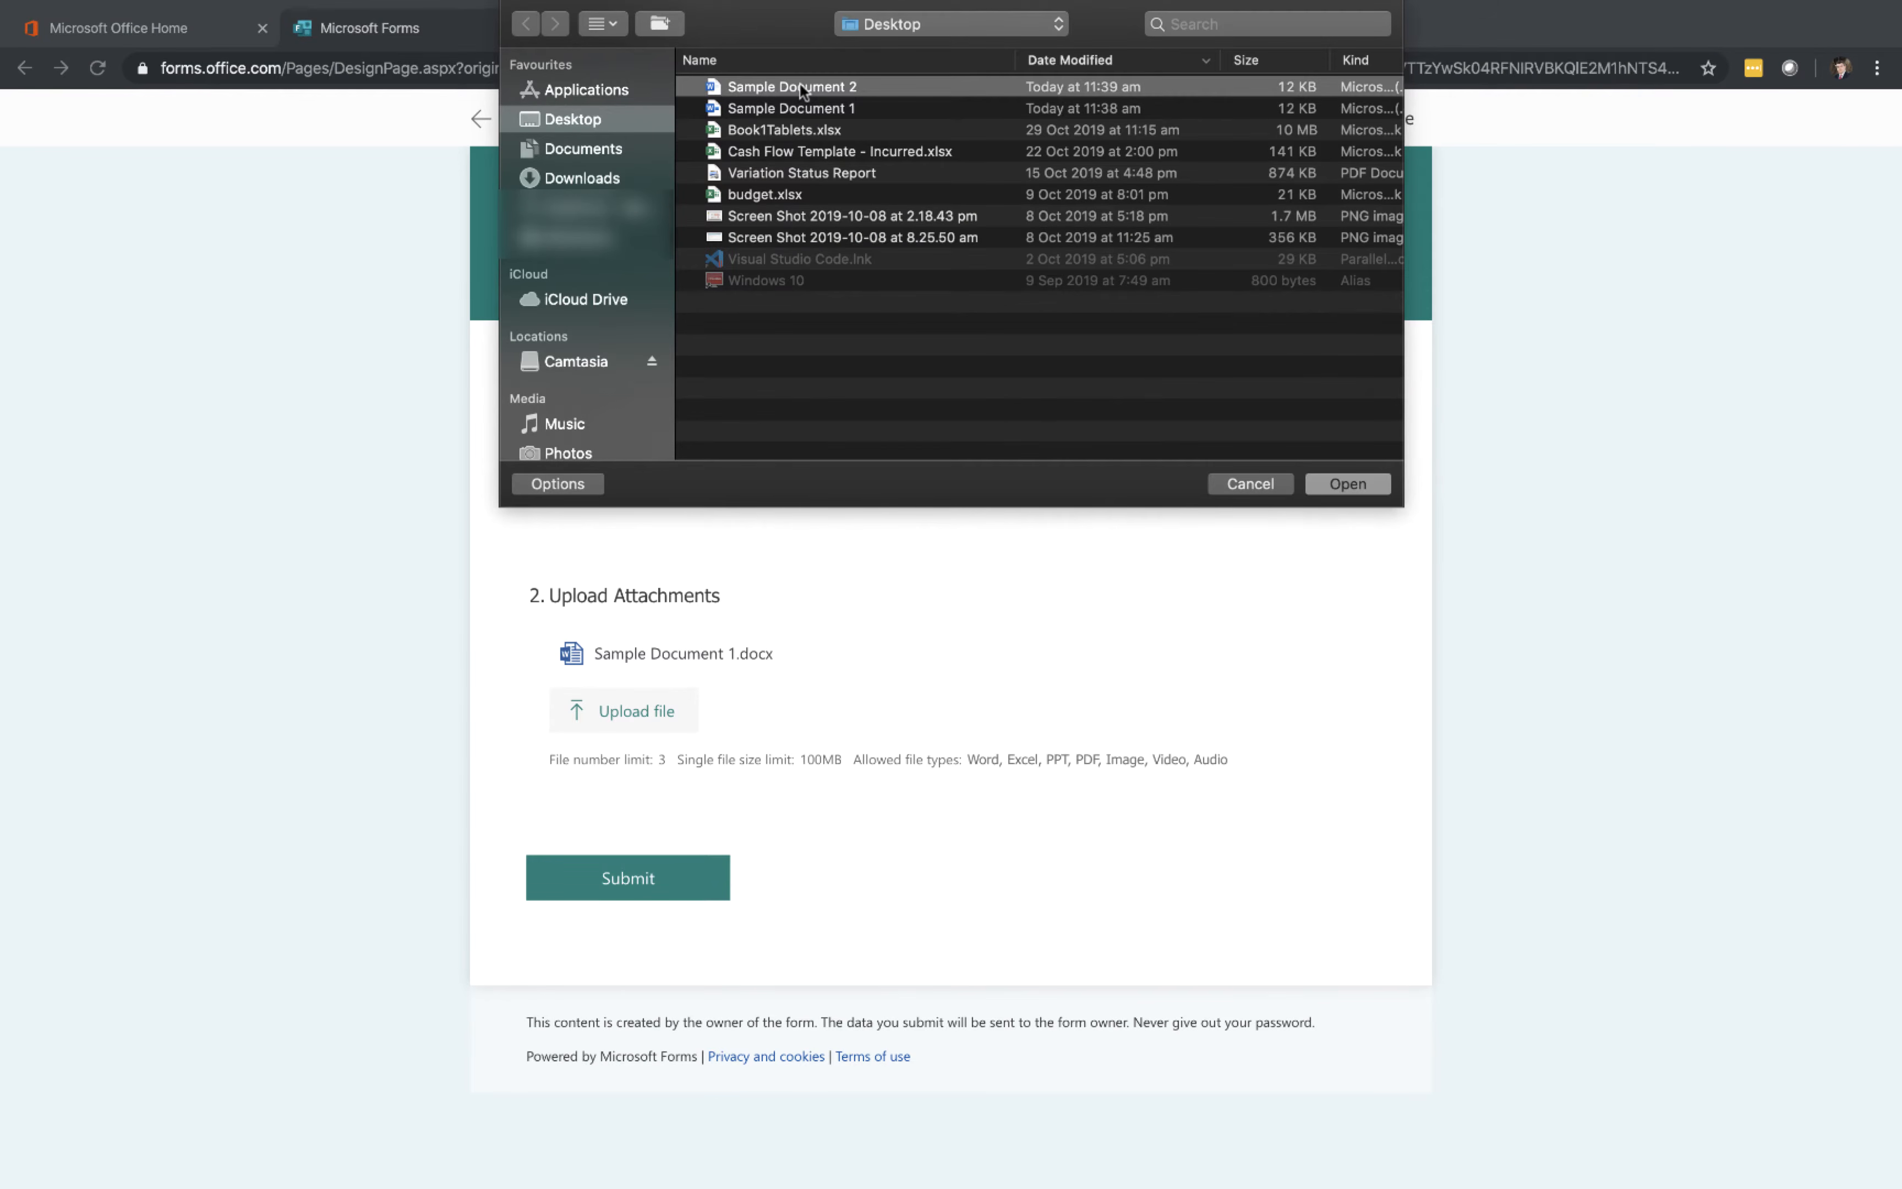
left_click(1357, 485)
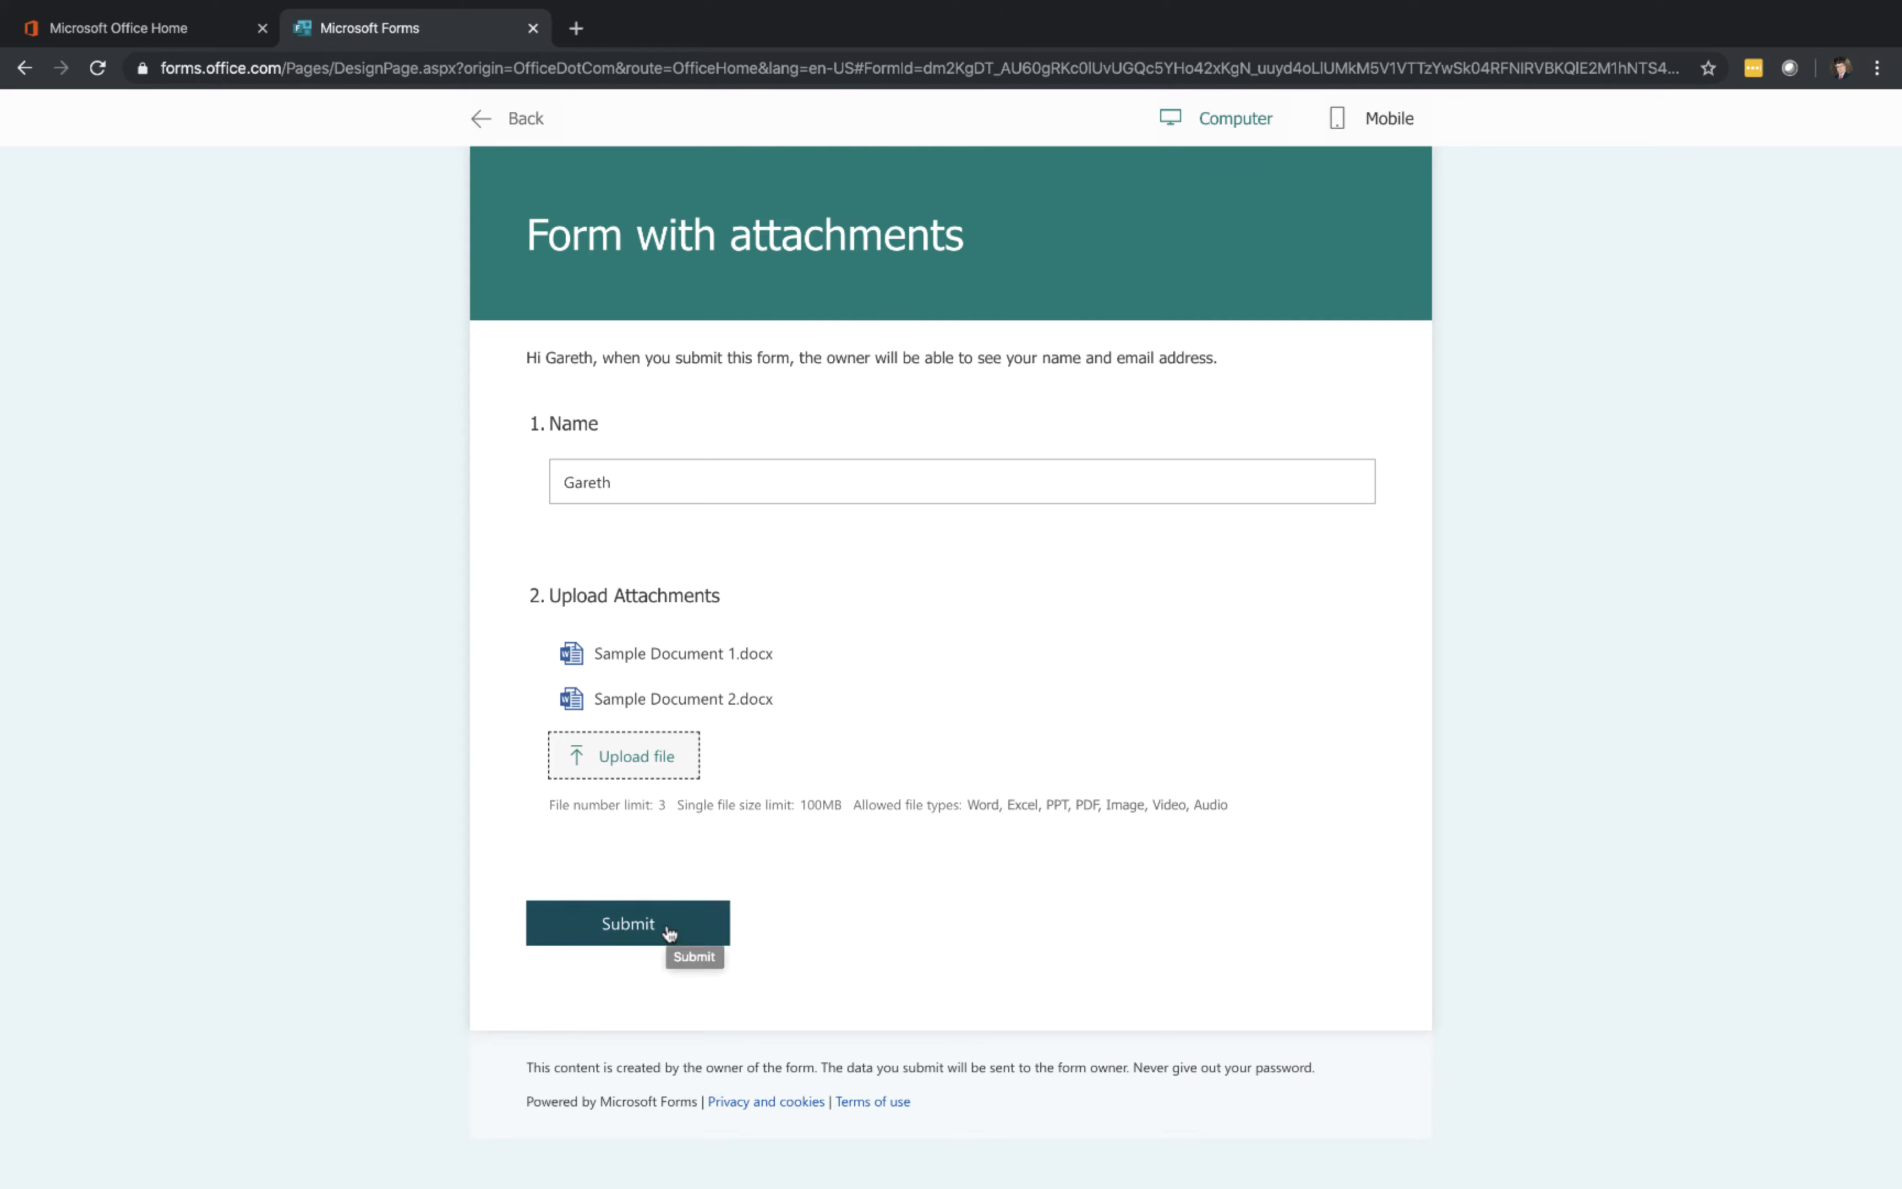
left_click(669, 932)
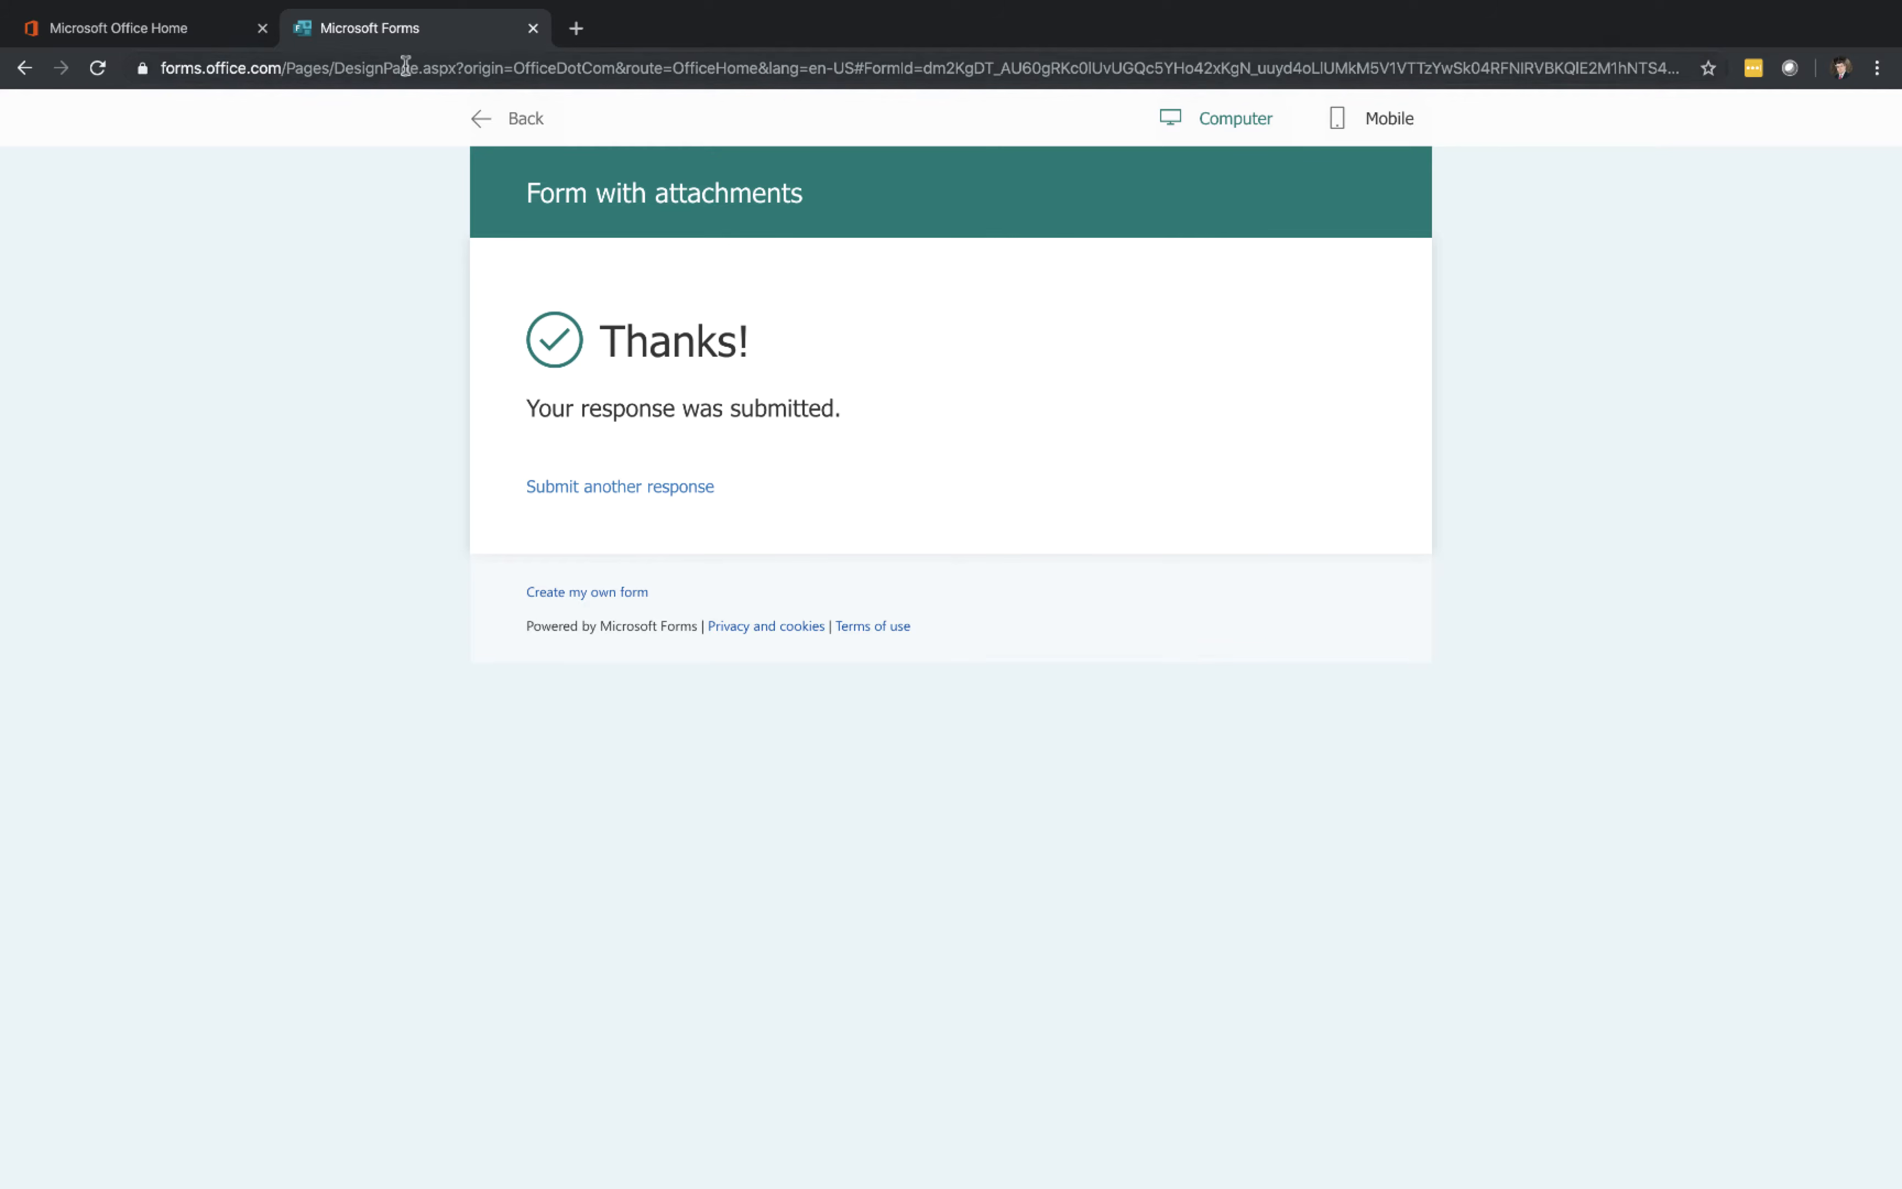
Browse OneDrive through Apps and Microsoft Forms into the Form with attachments folder to check the uploaded files
left_click(197, 28)
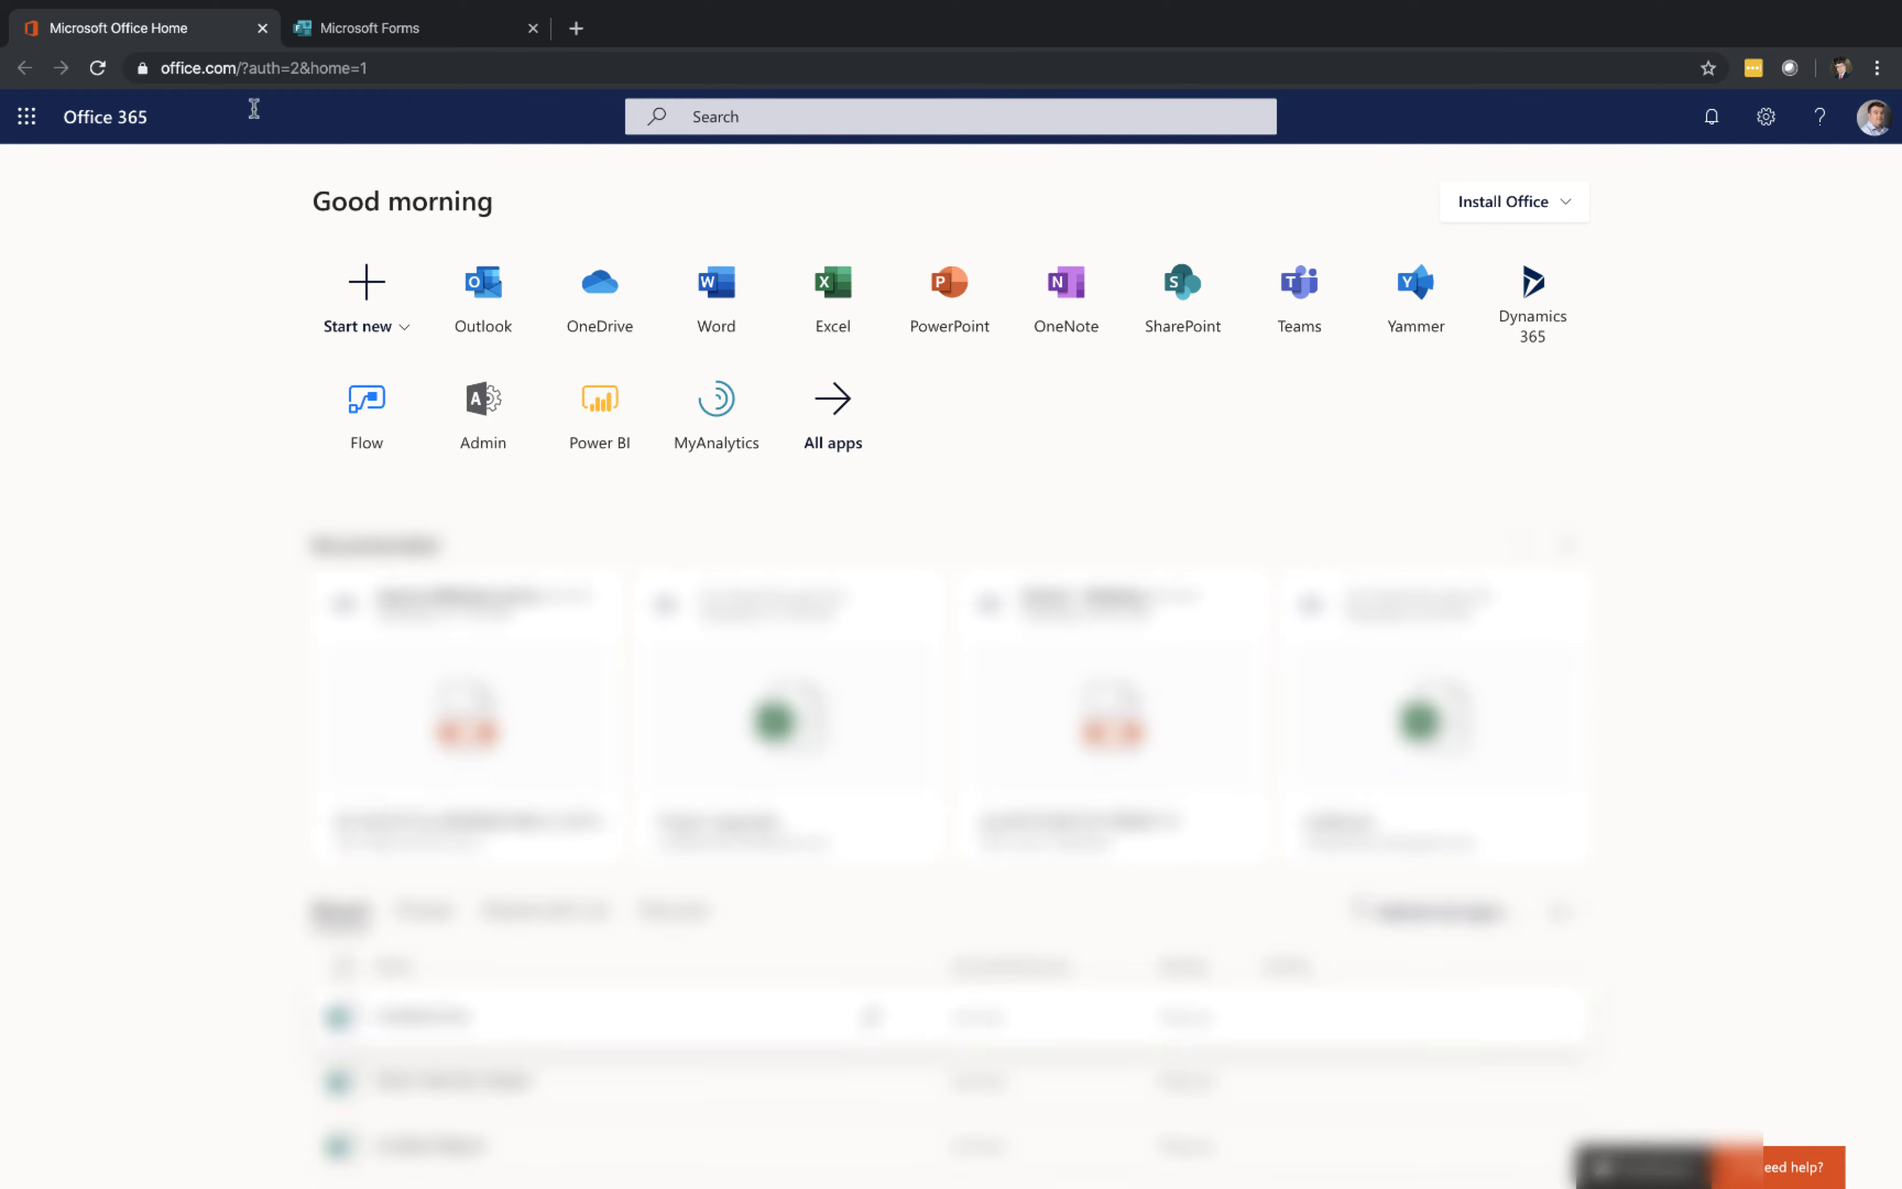
left_click(596, 308)
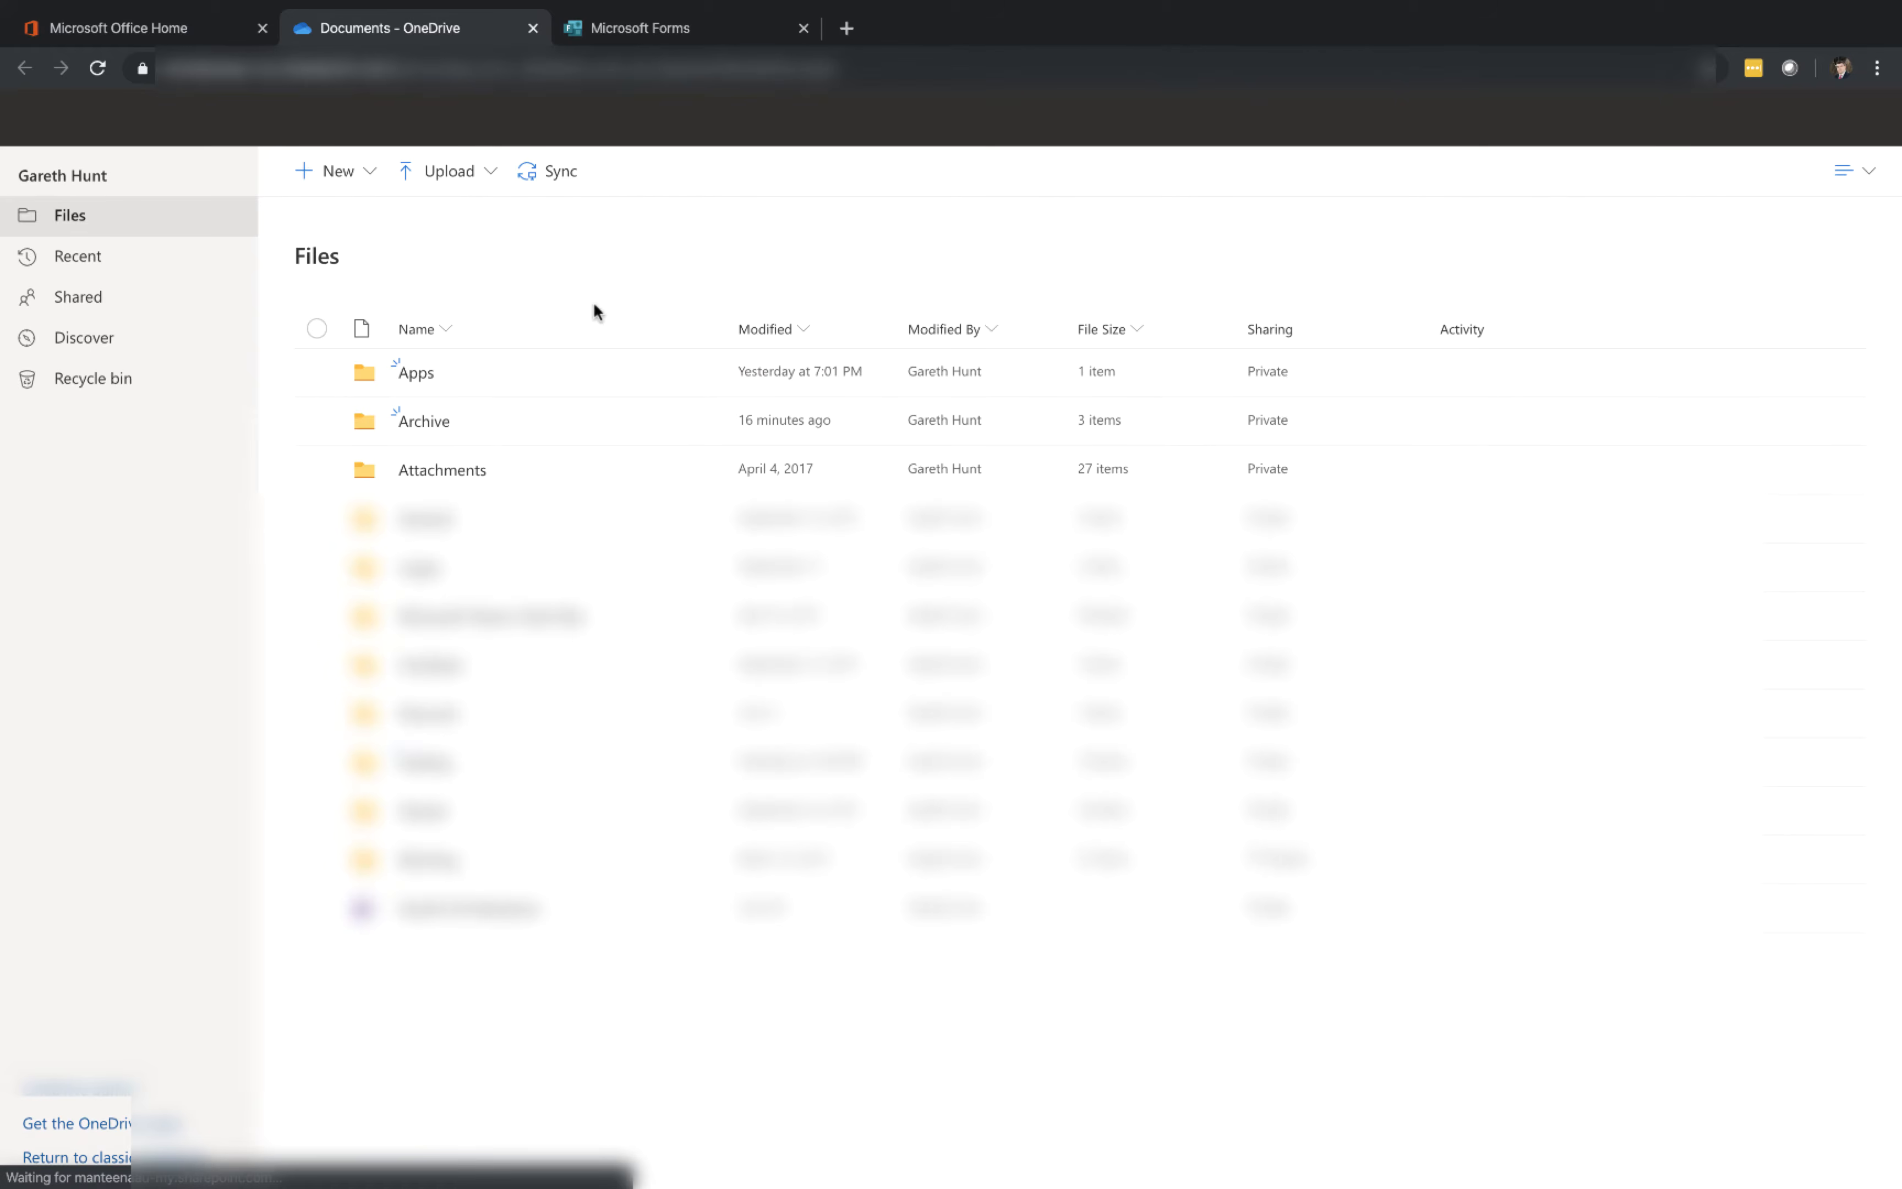
left_click(421, 375)
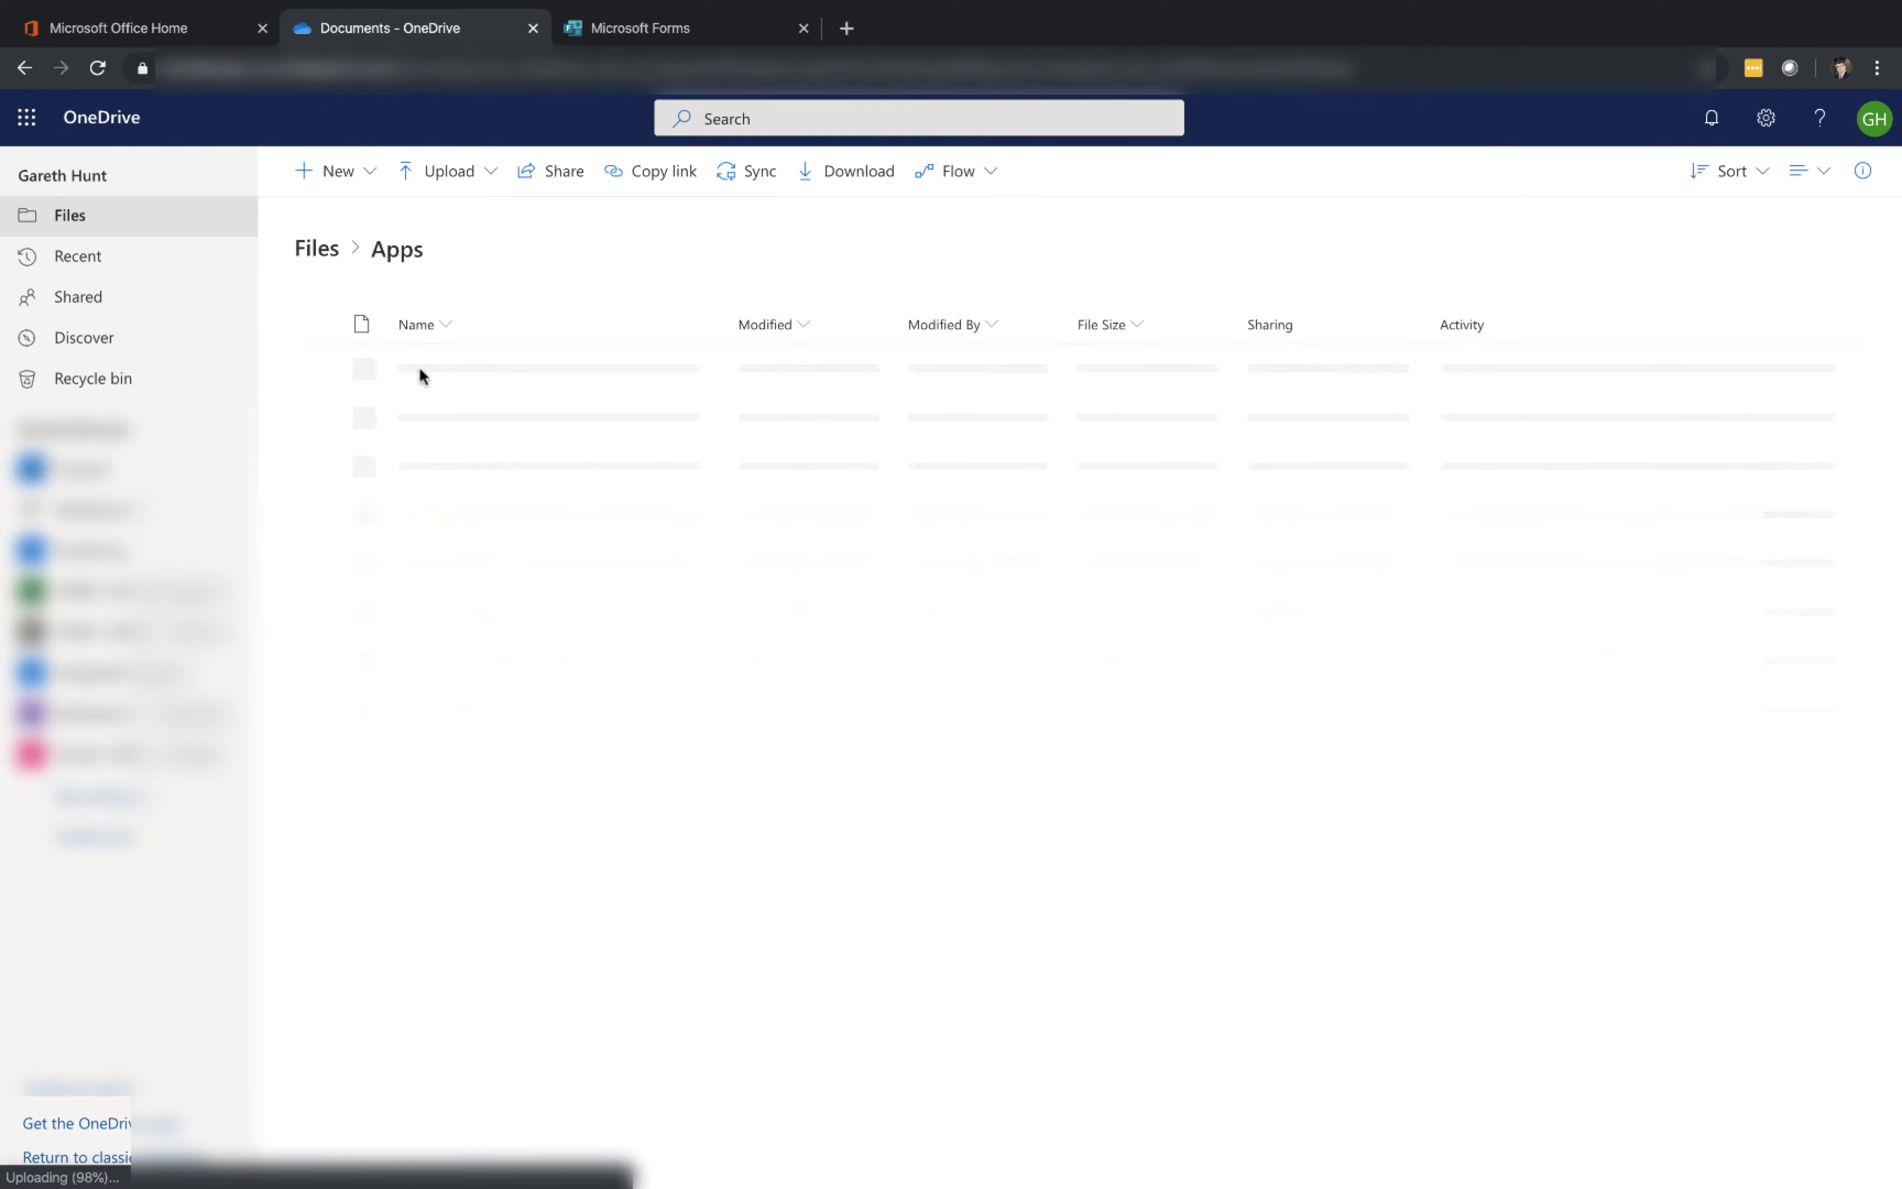
left_click(437, 369)
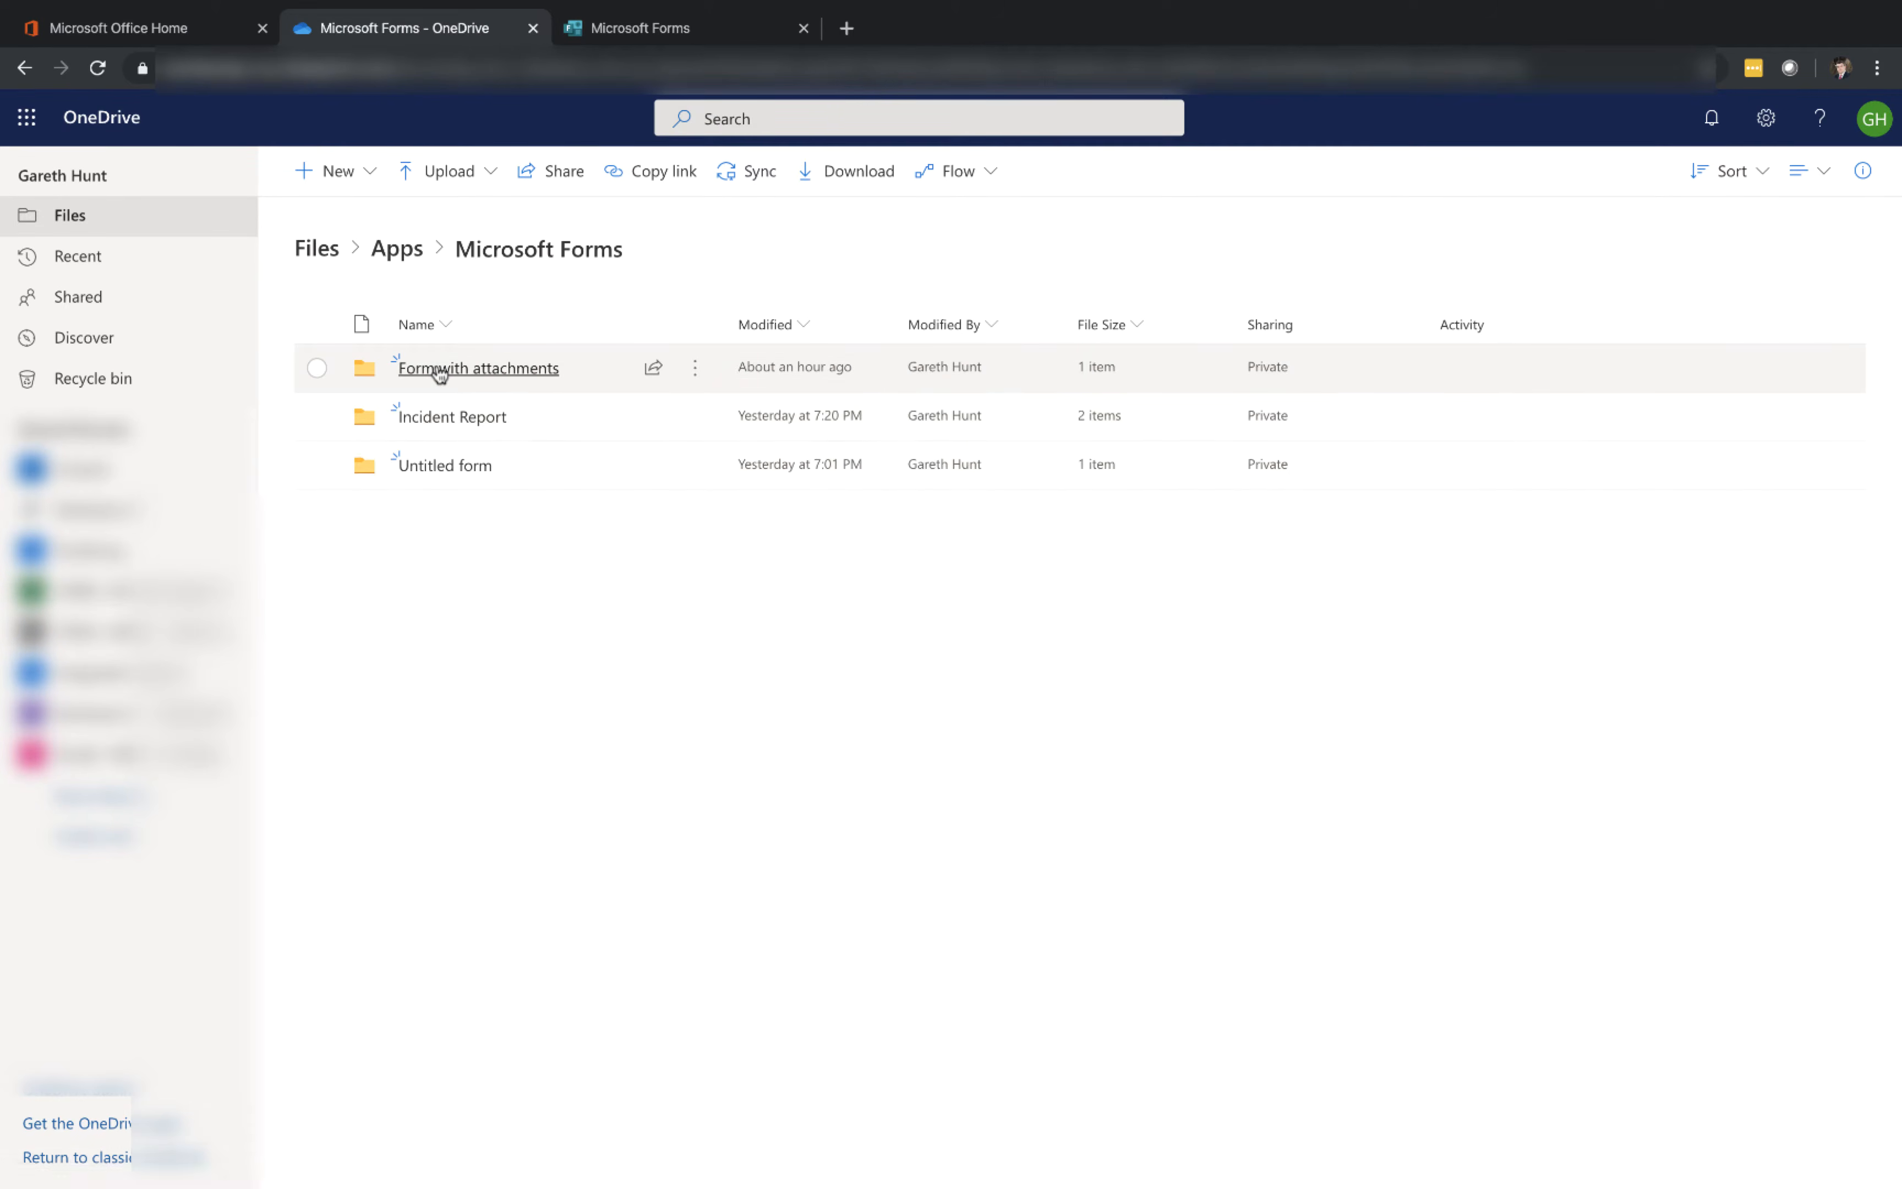
left_click(437, 370)
left_click(437, 369)
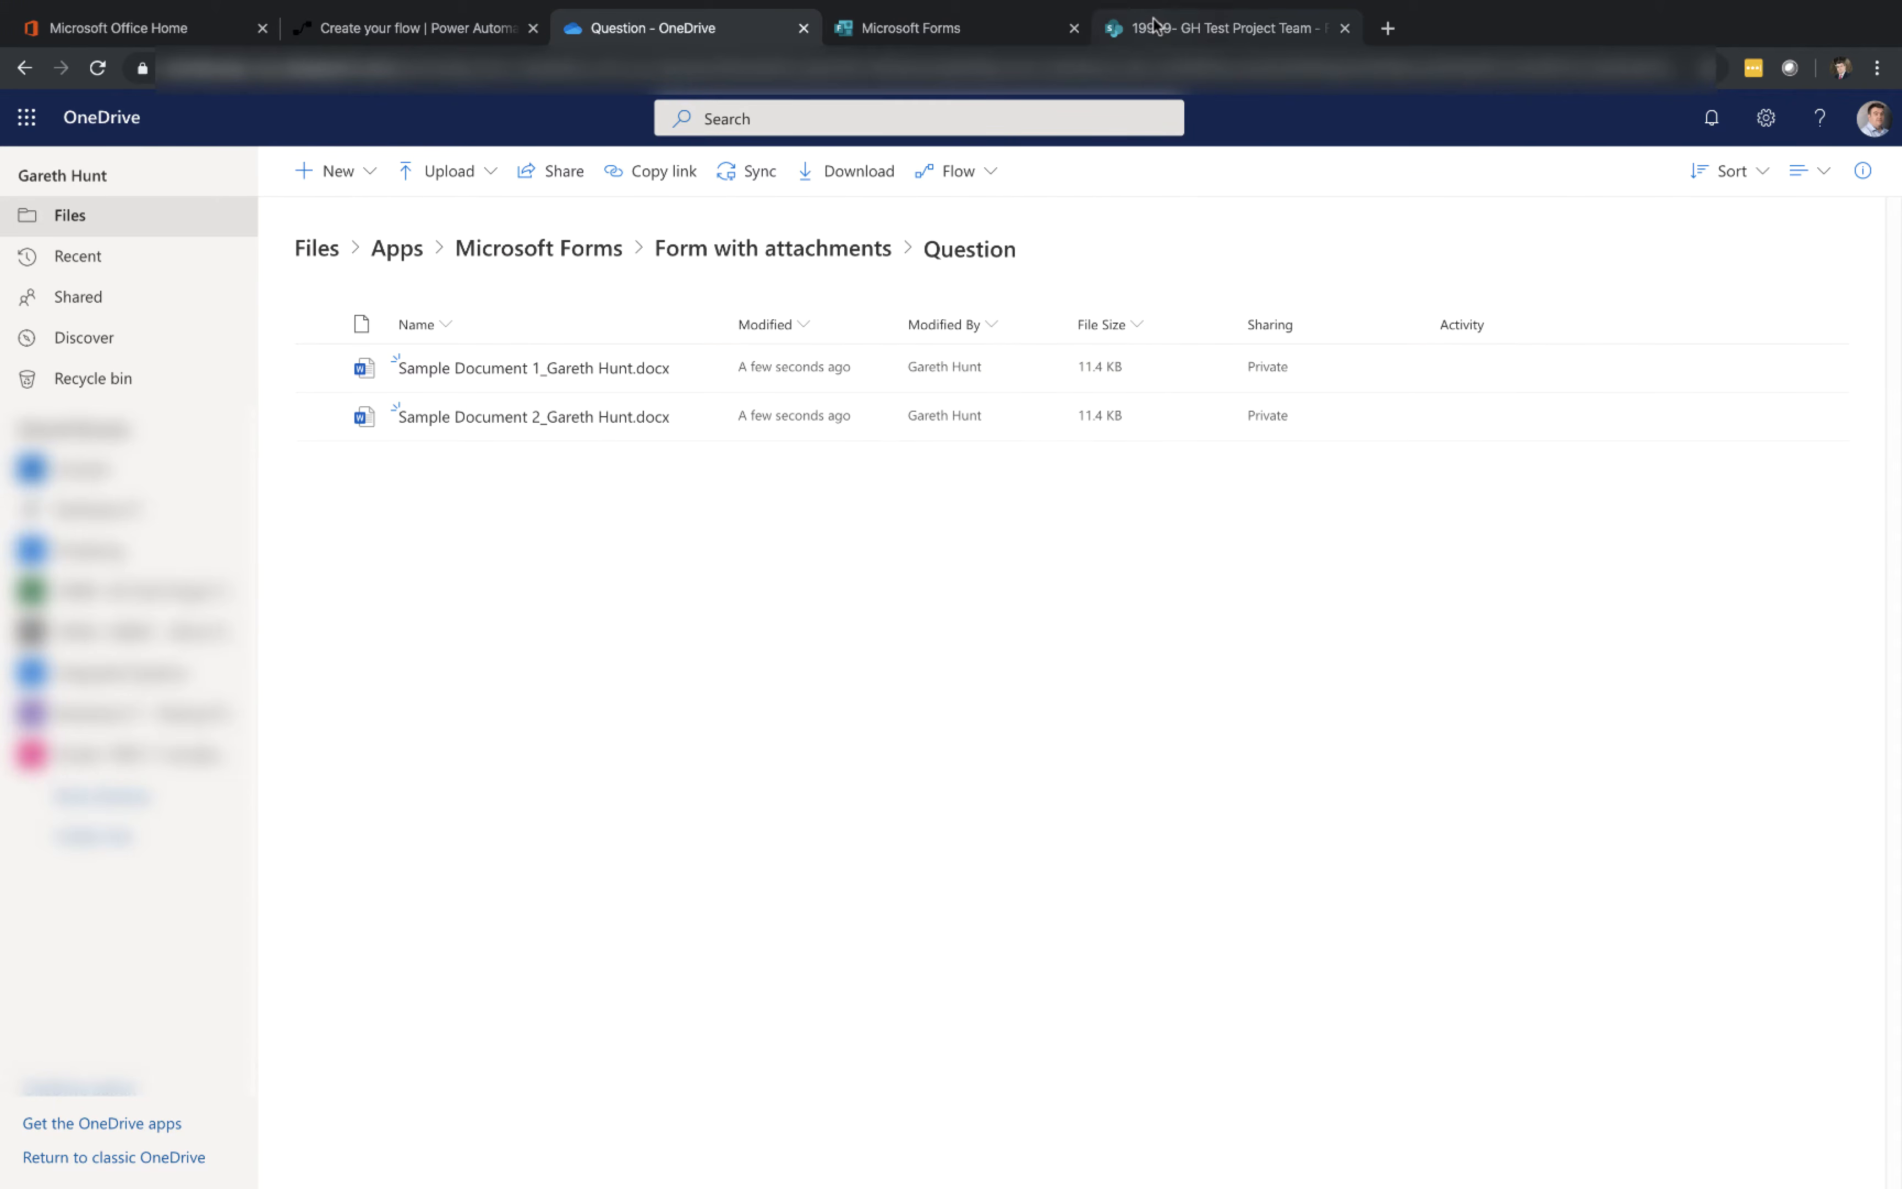
Open Power Automate and start a new automated flow, skipping the trigger wizard
left_click(1153, 23)
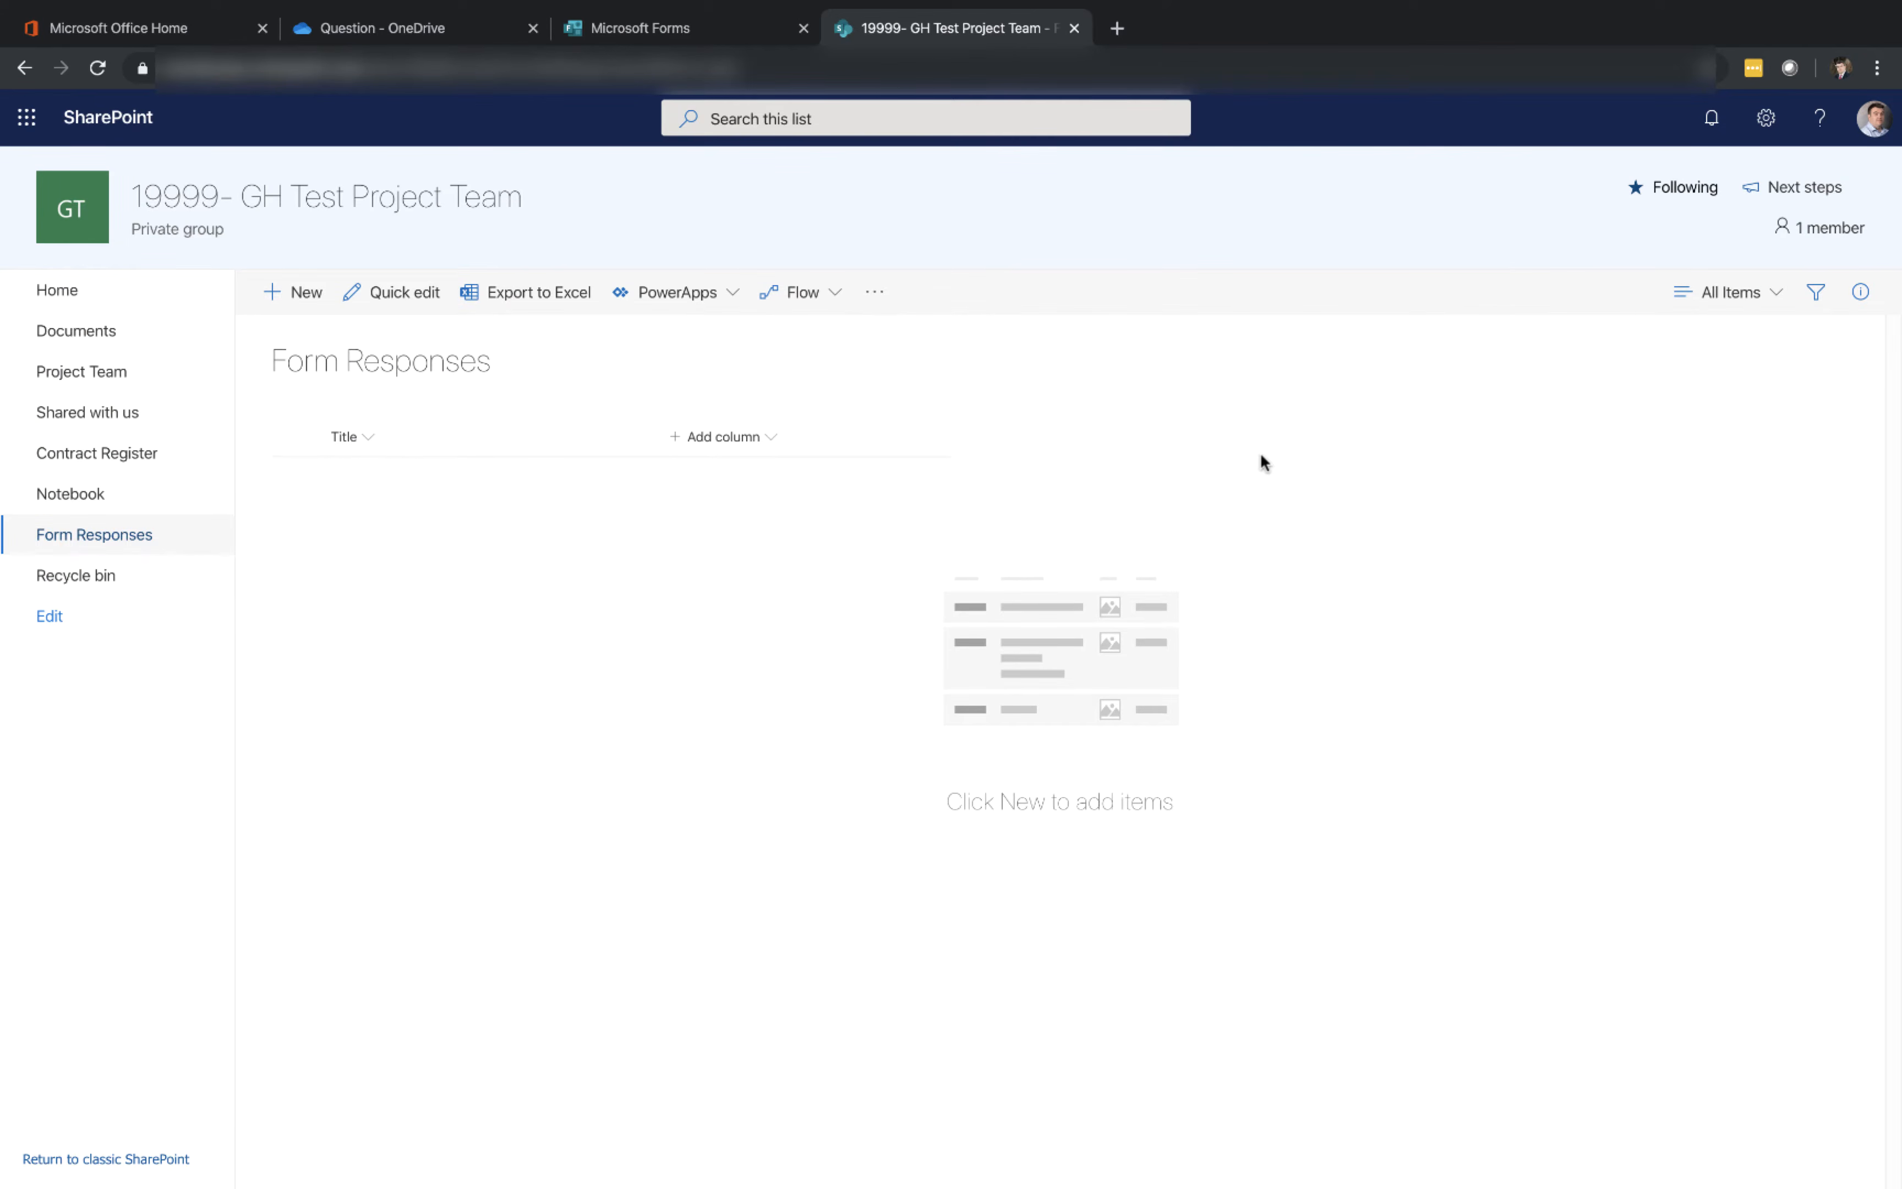
left_click(164, 29)
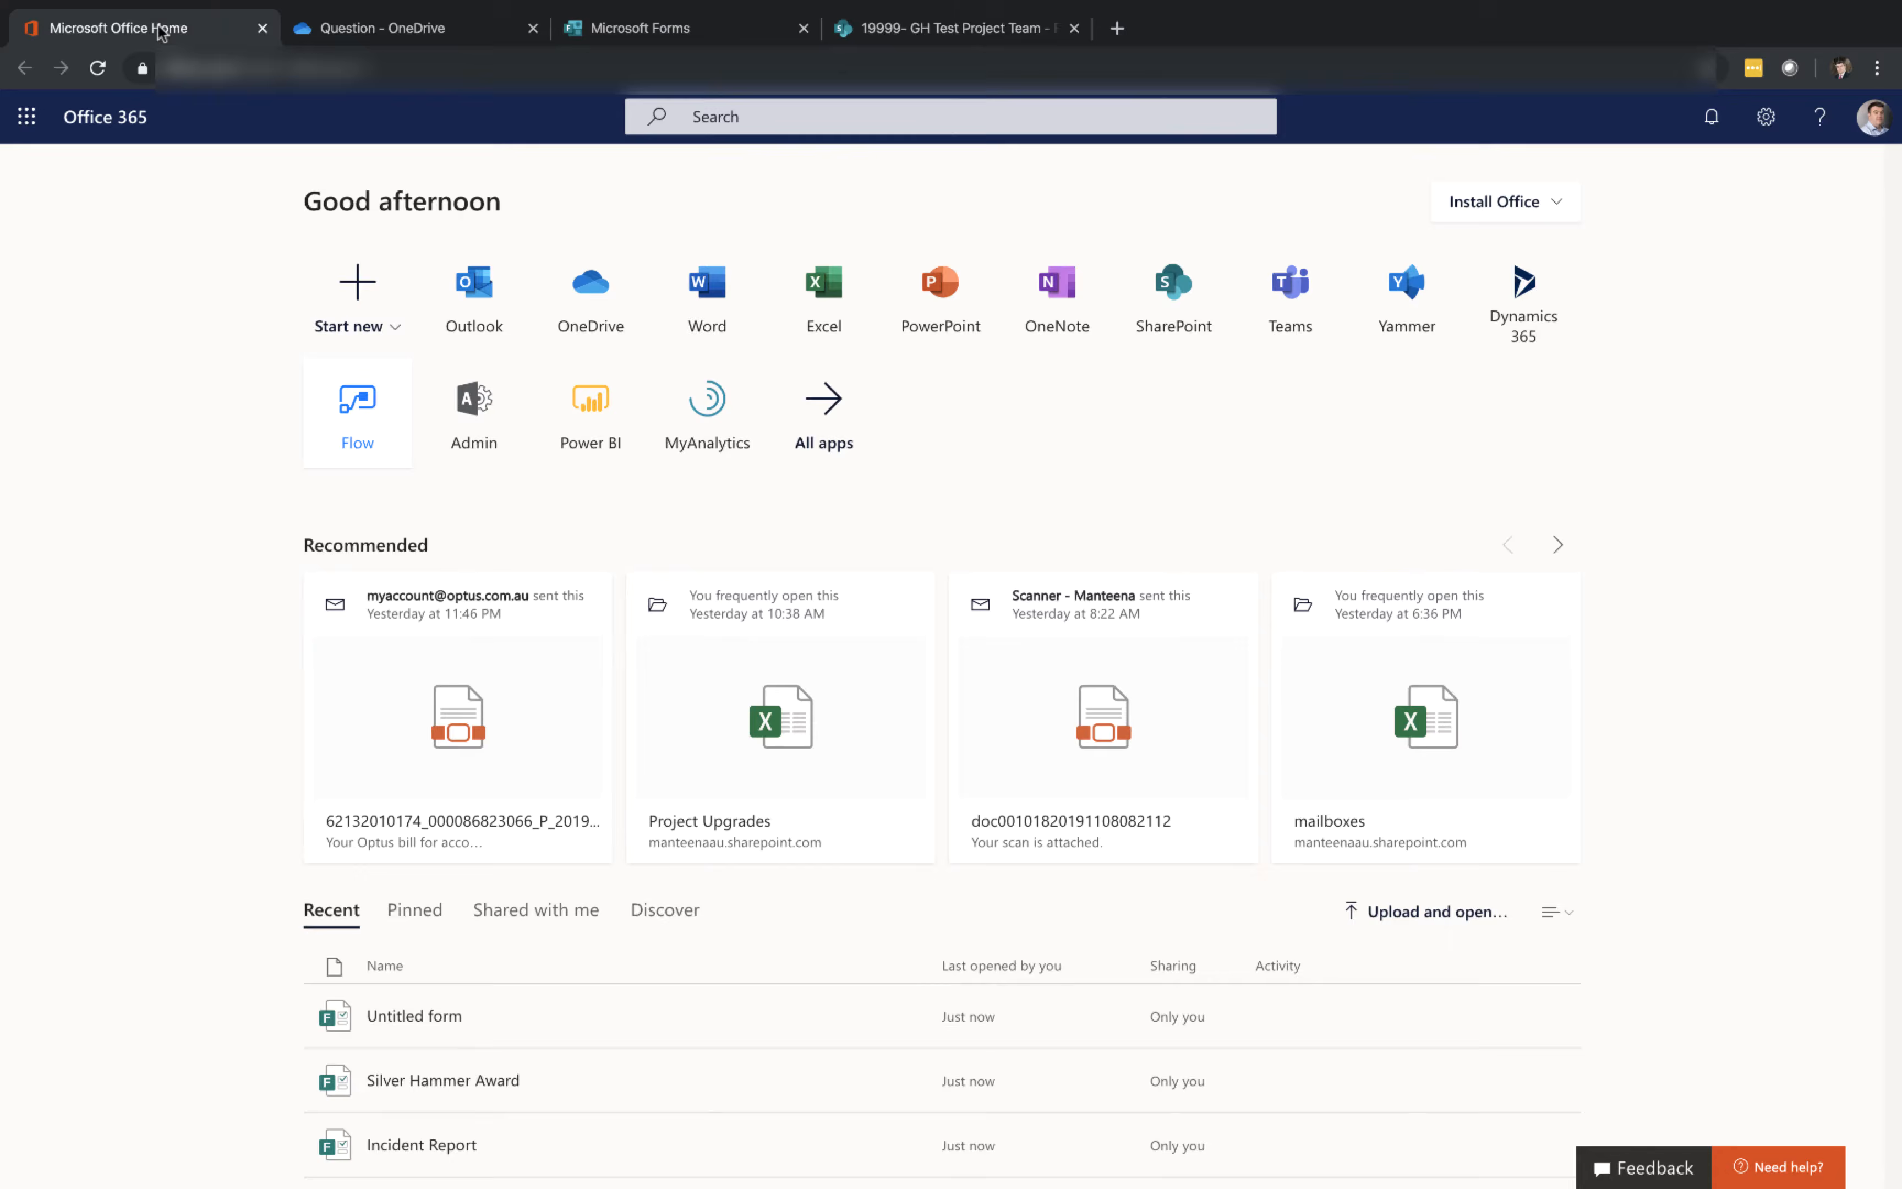
left_click(352, 419)
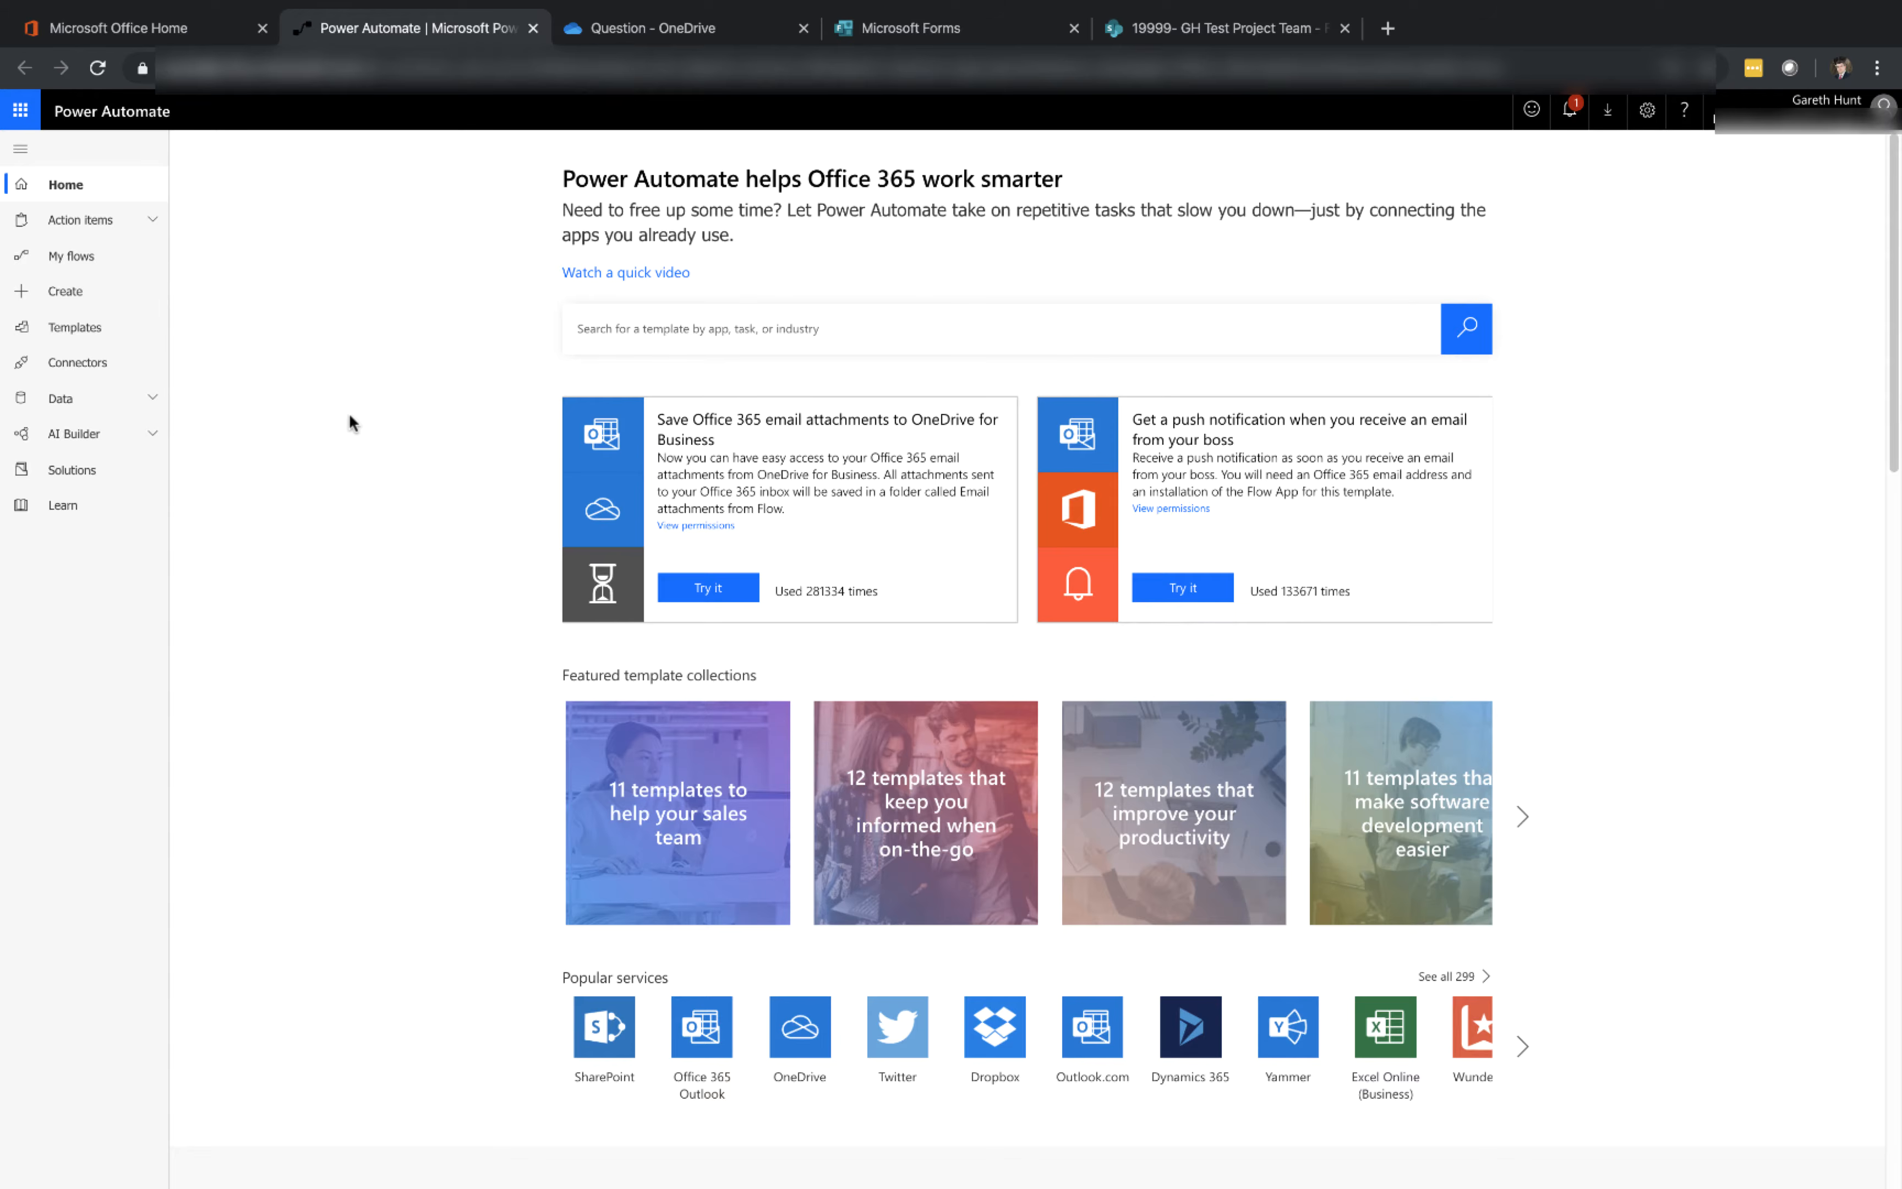
left_click(108, 303)
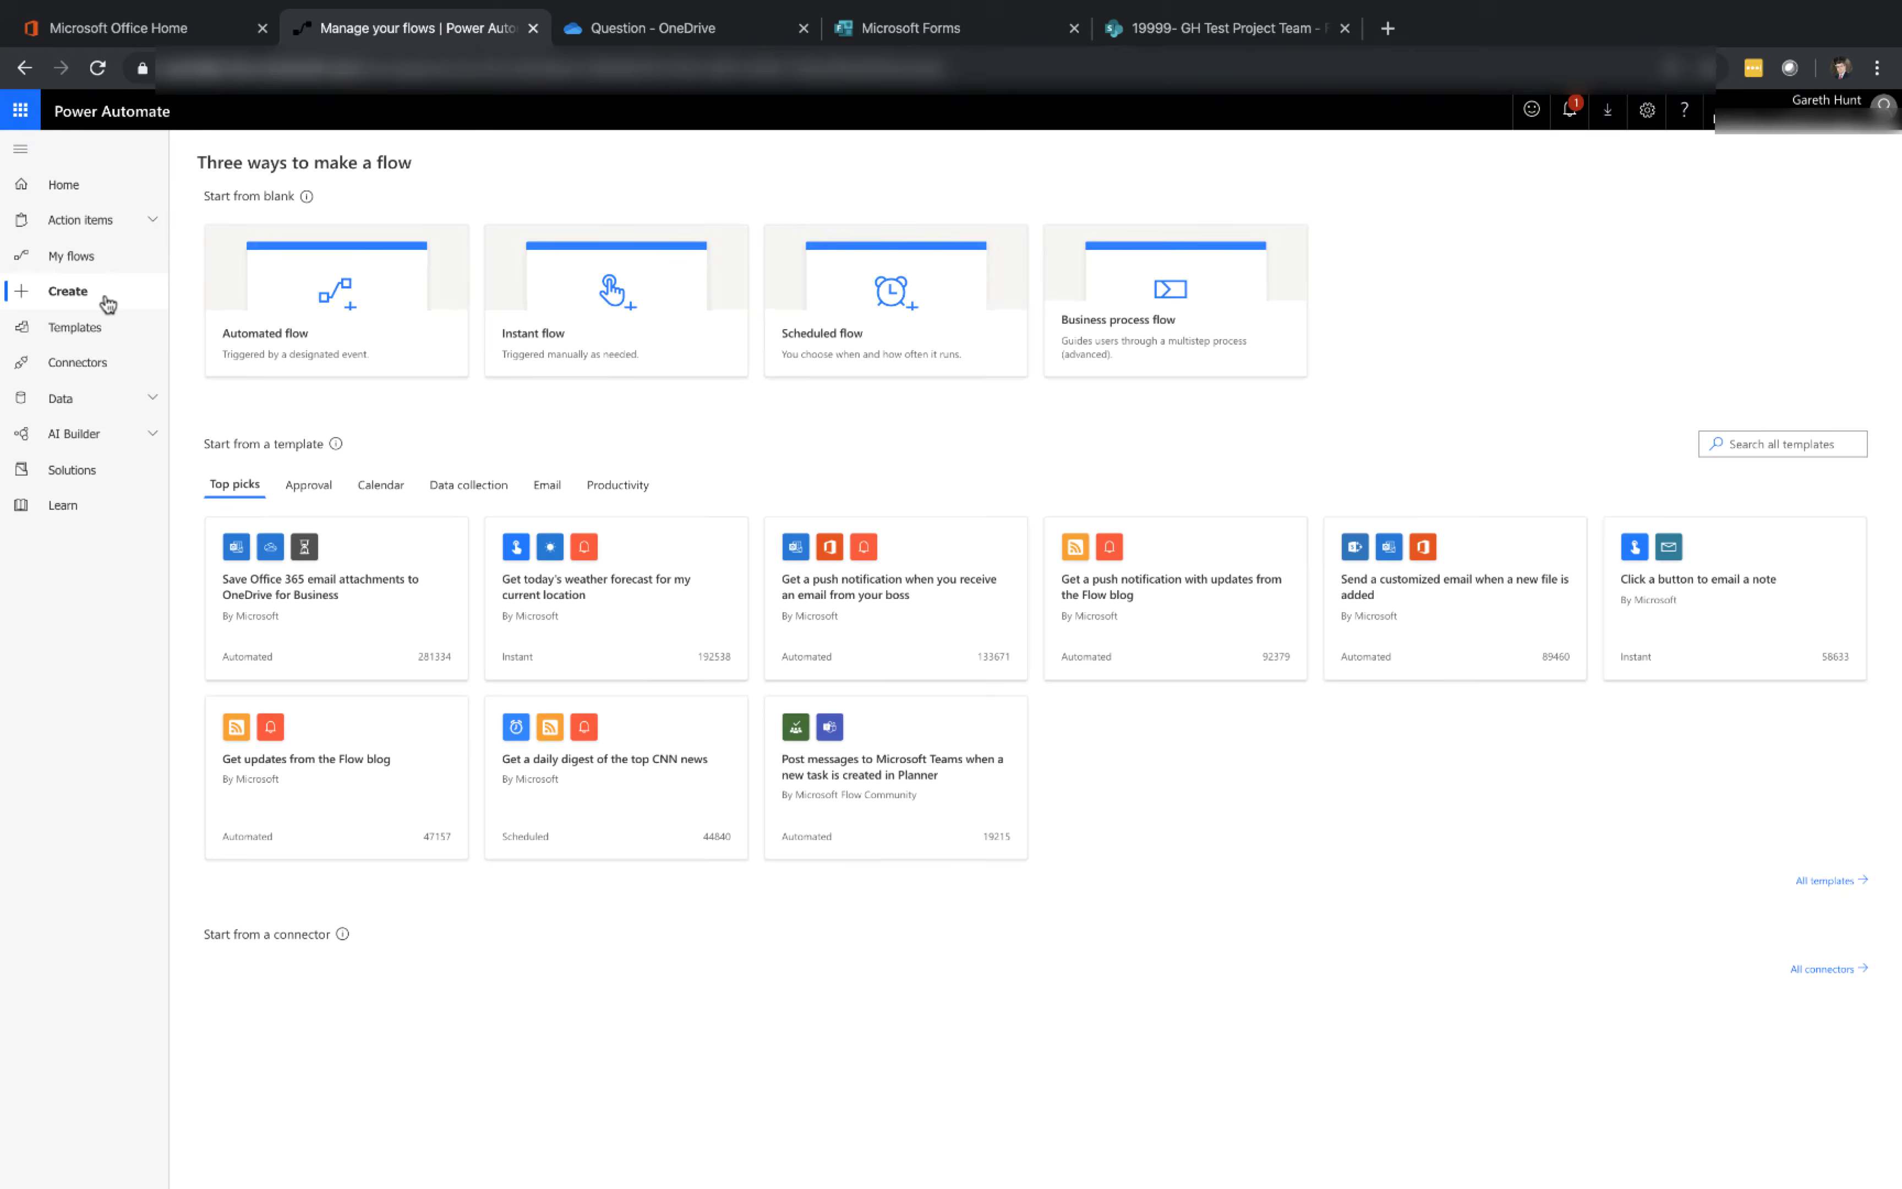
left_click(397, 312)
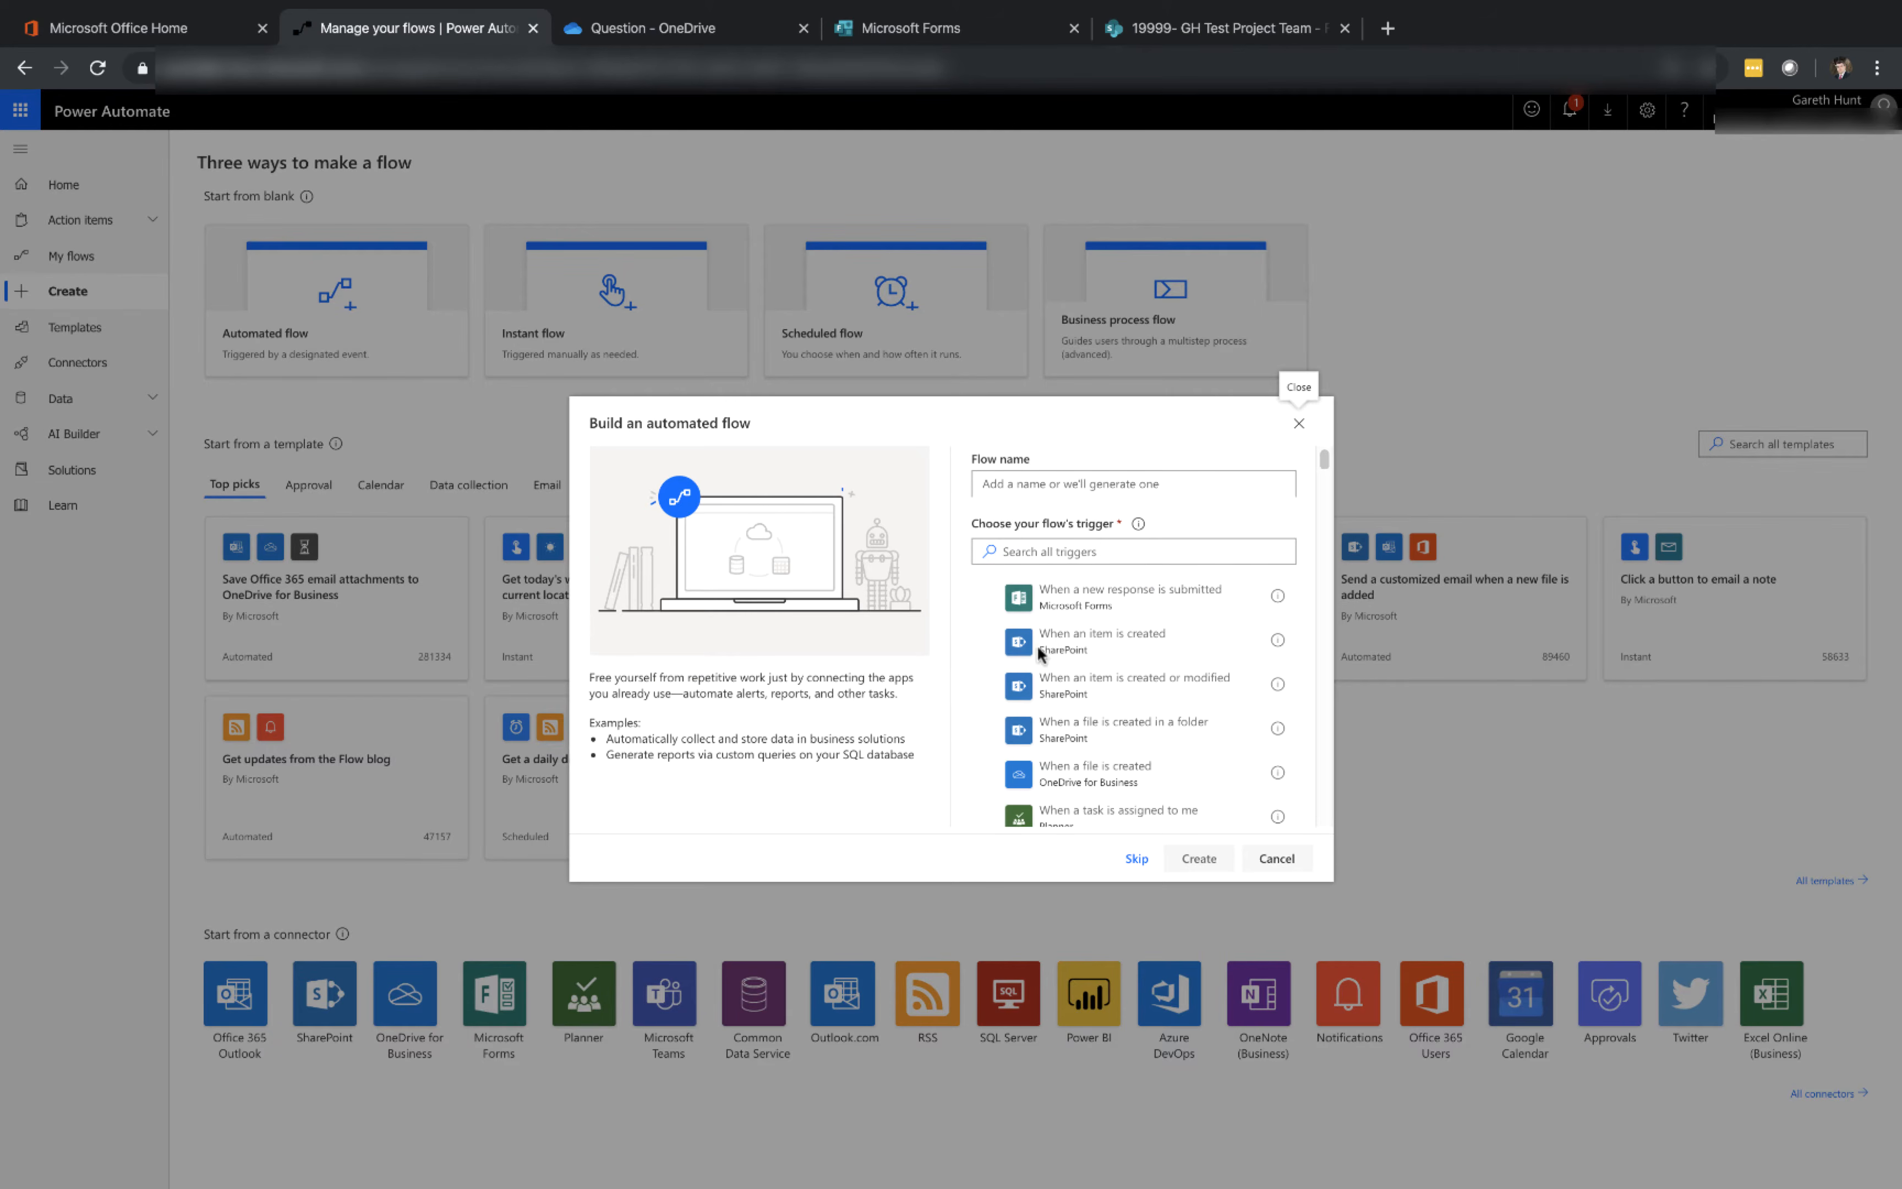
left_click(1137, 858)
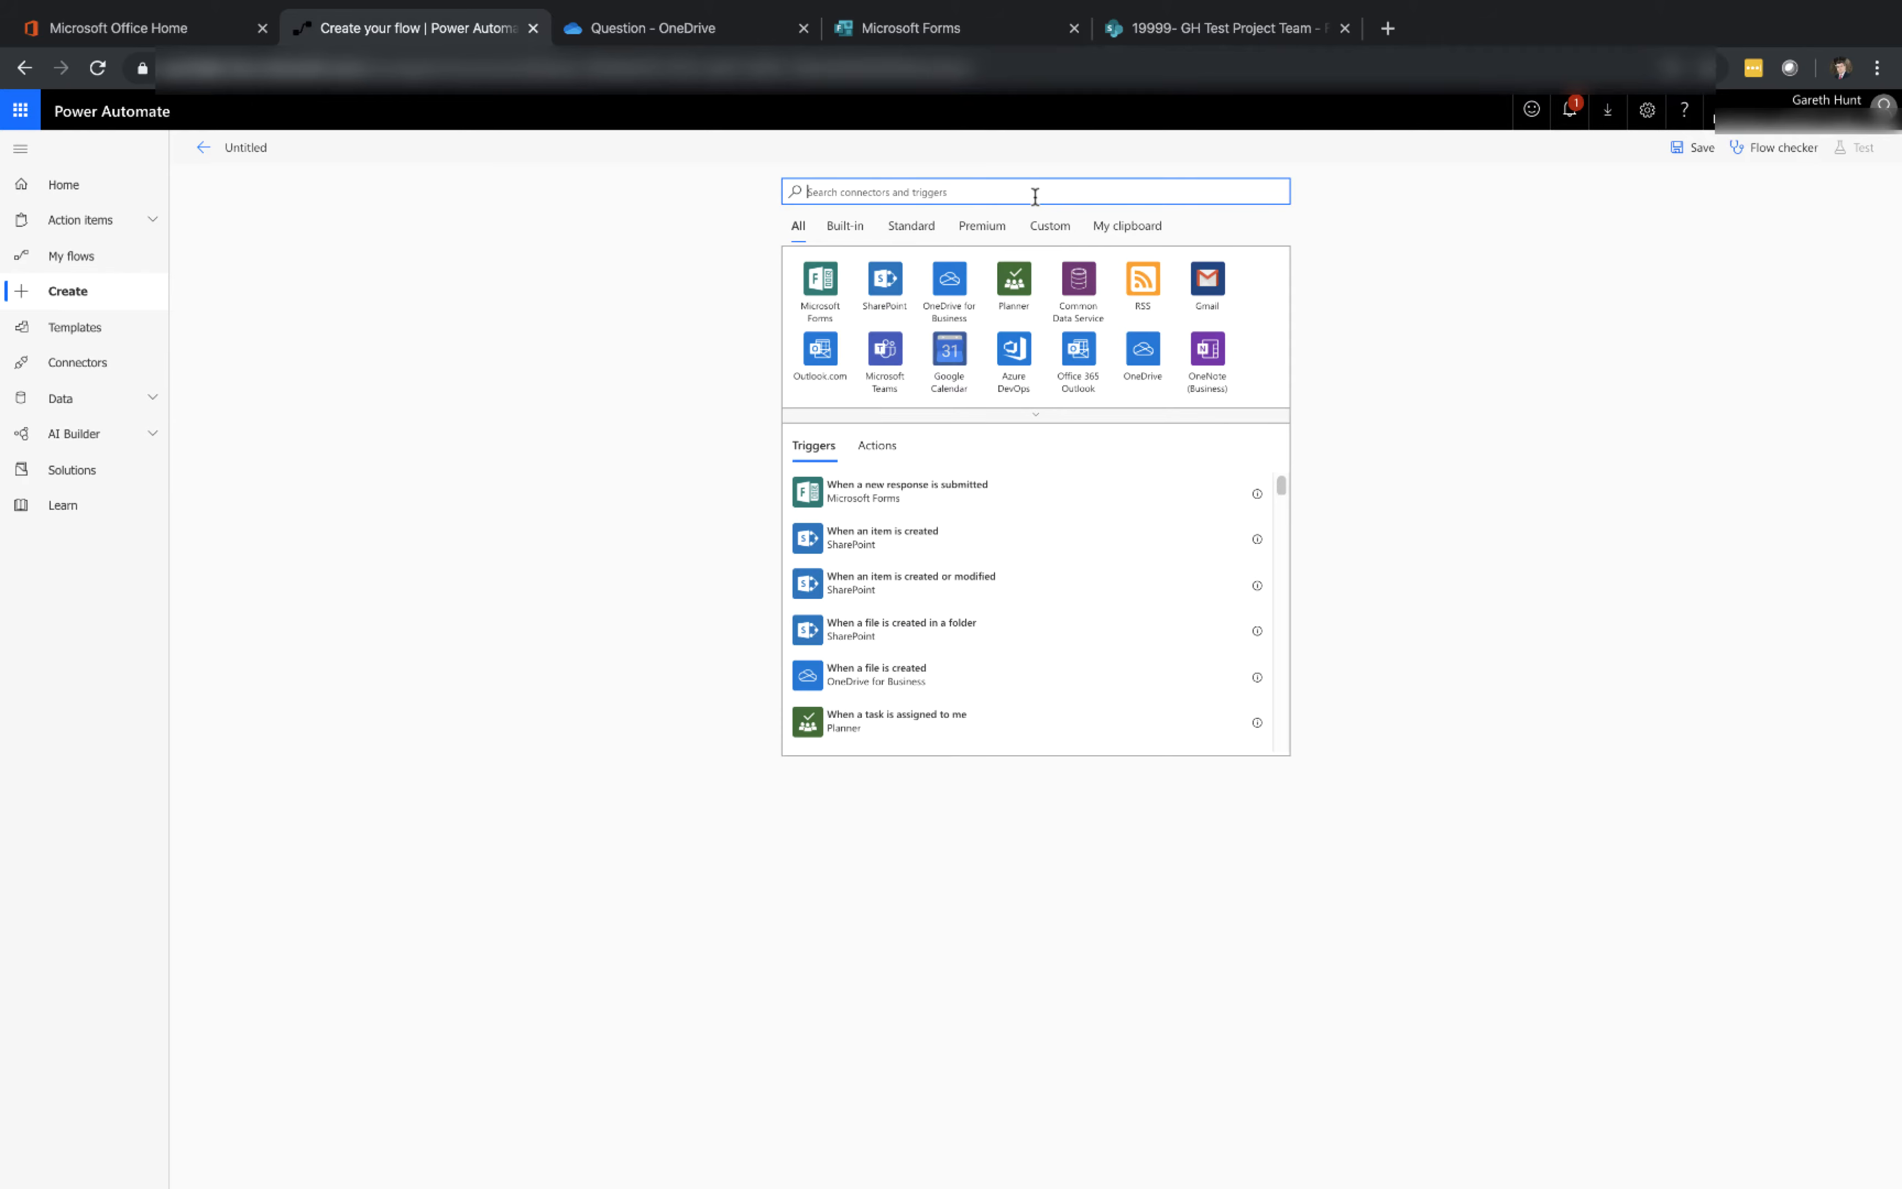
Set the Microsoft Forms trigger When a new response is submitted for the form Form with attachments
left_click(816, 290)
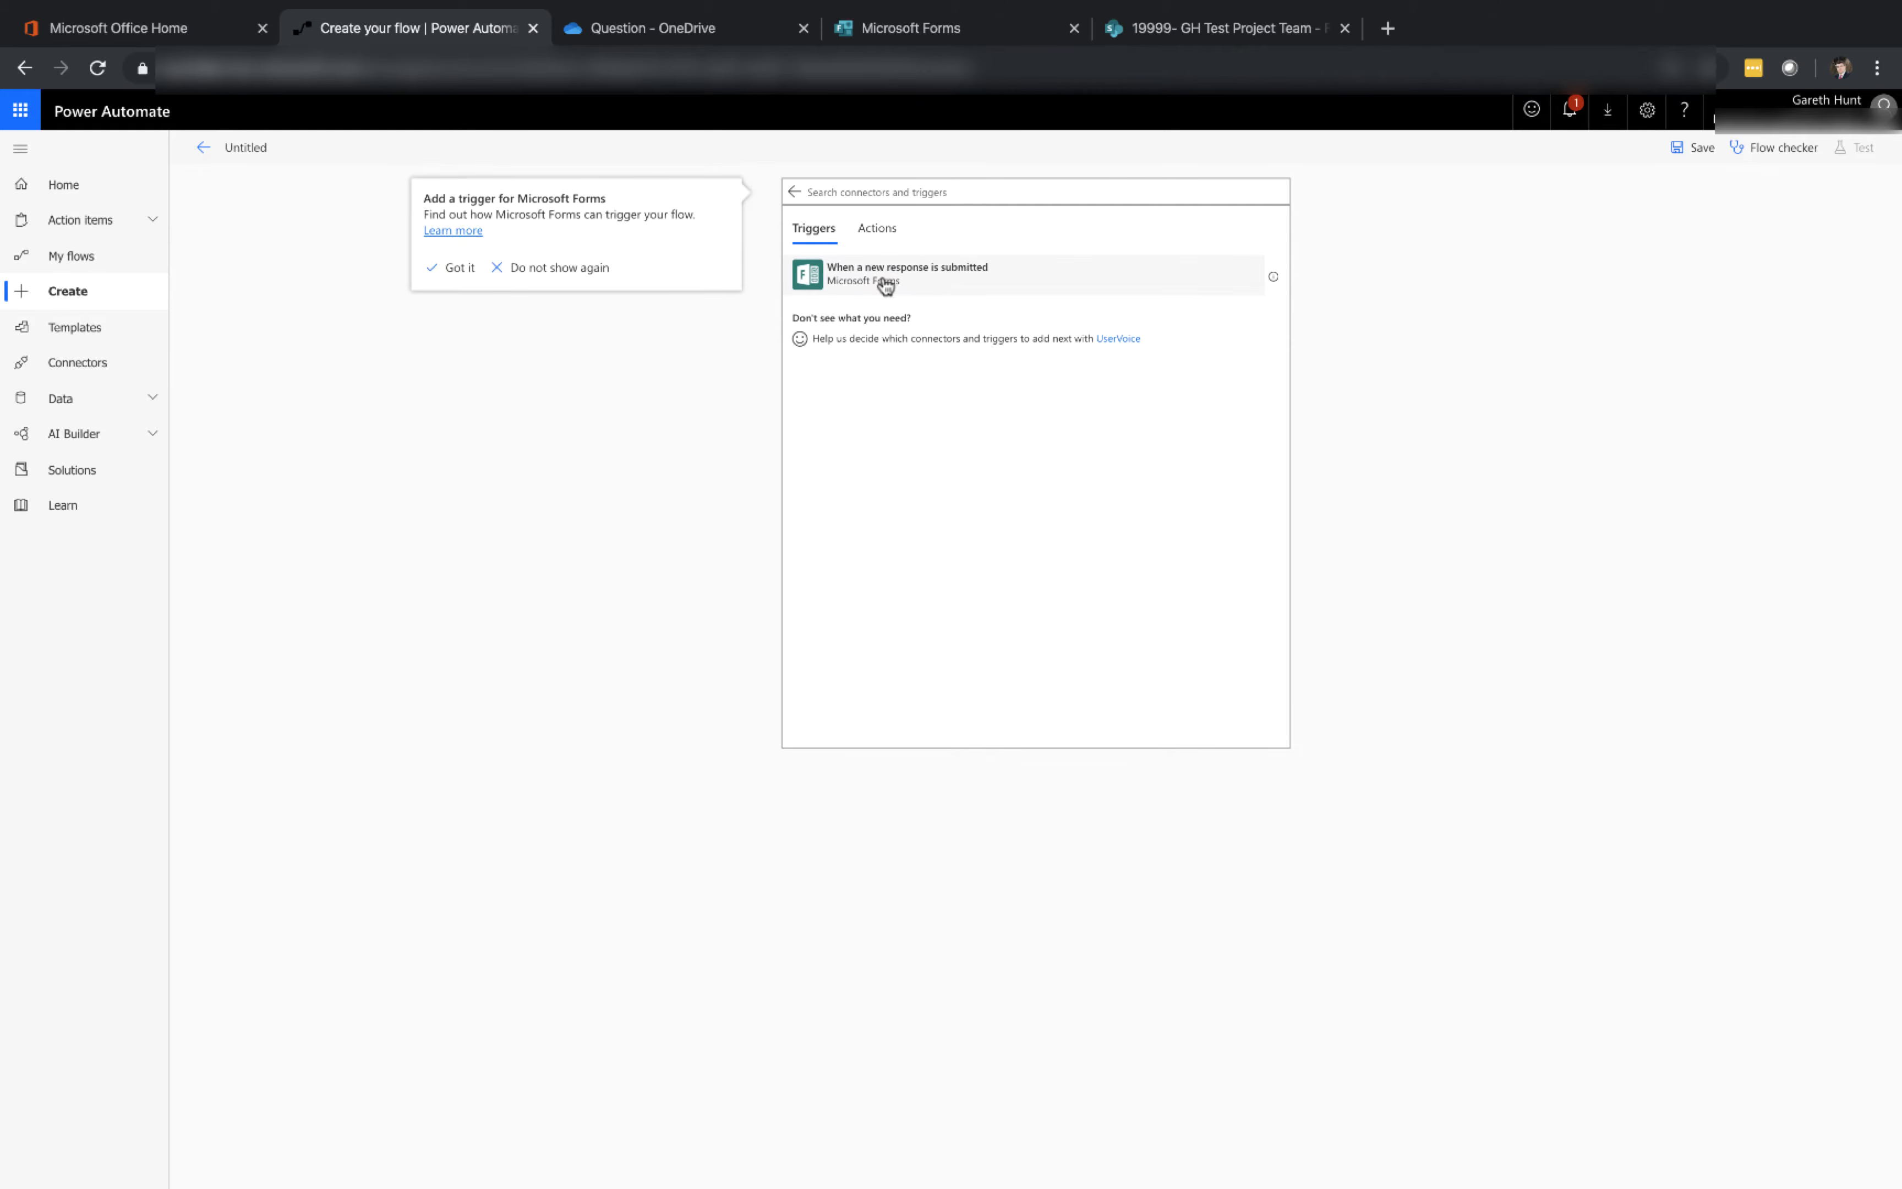
left_click(886, 287)
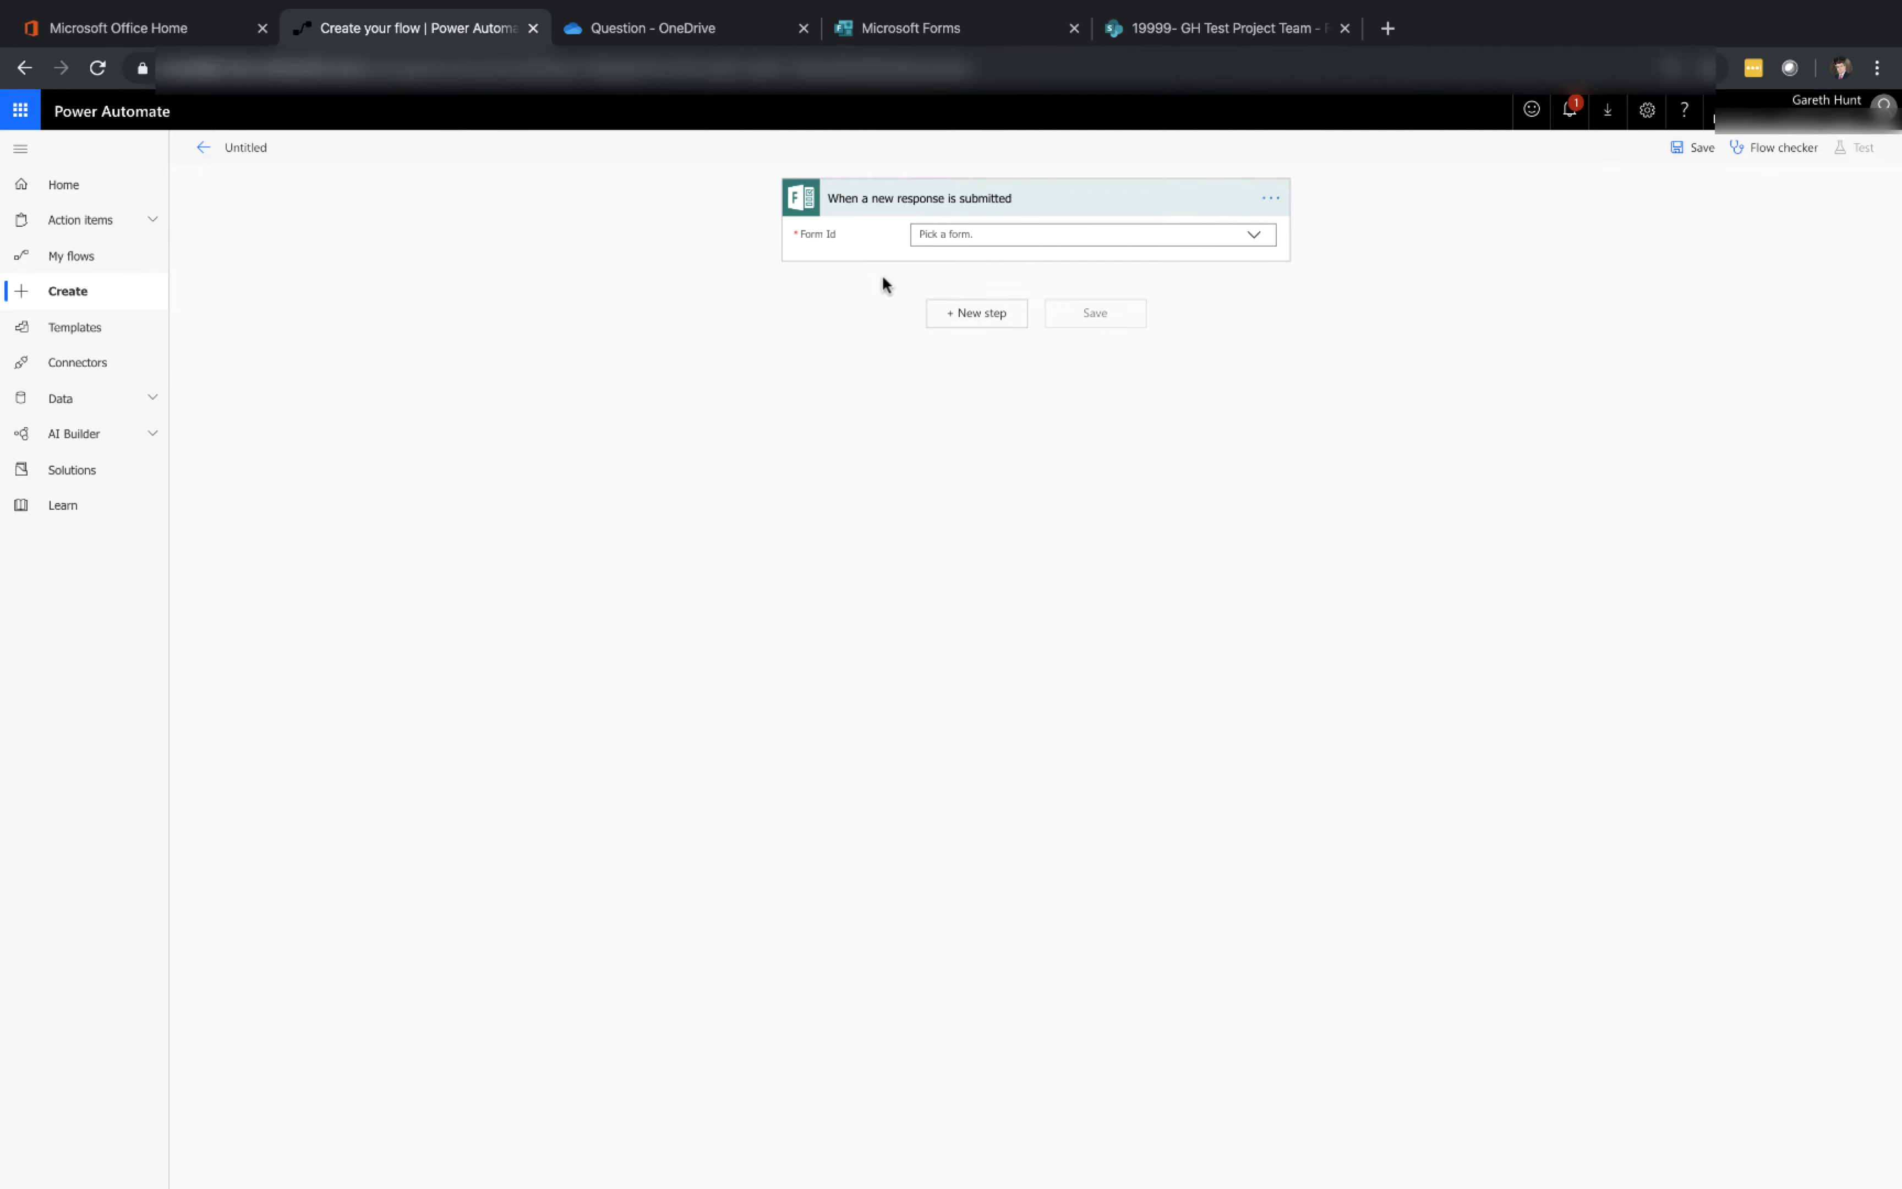
left_click(1256, 236)
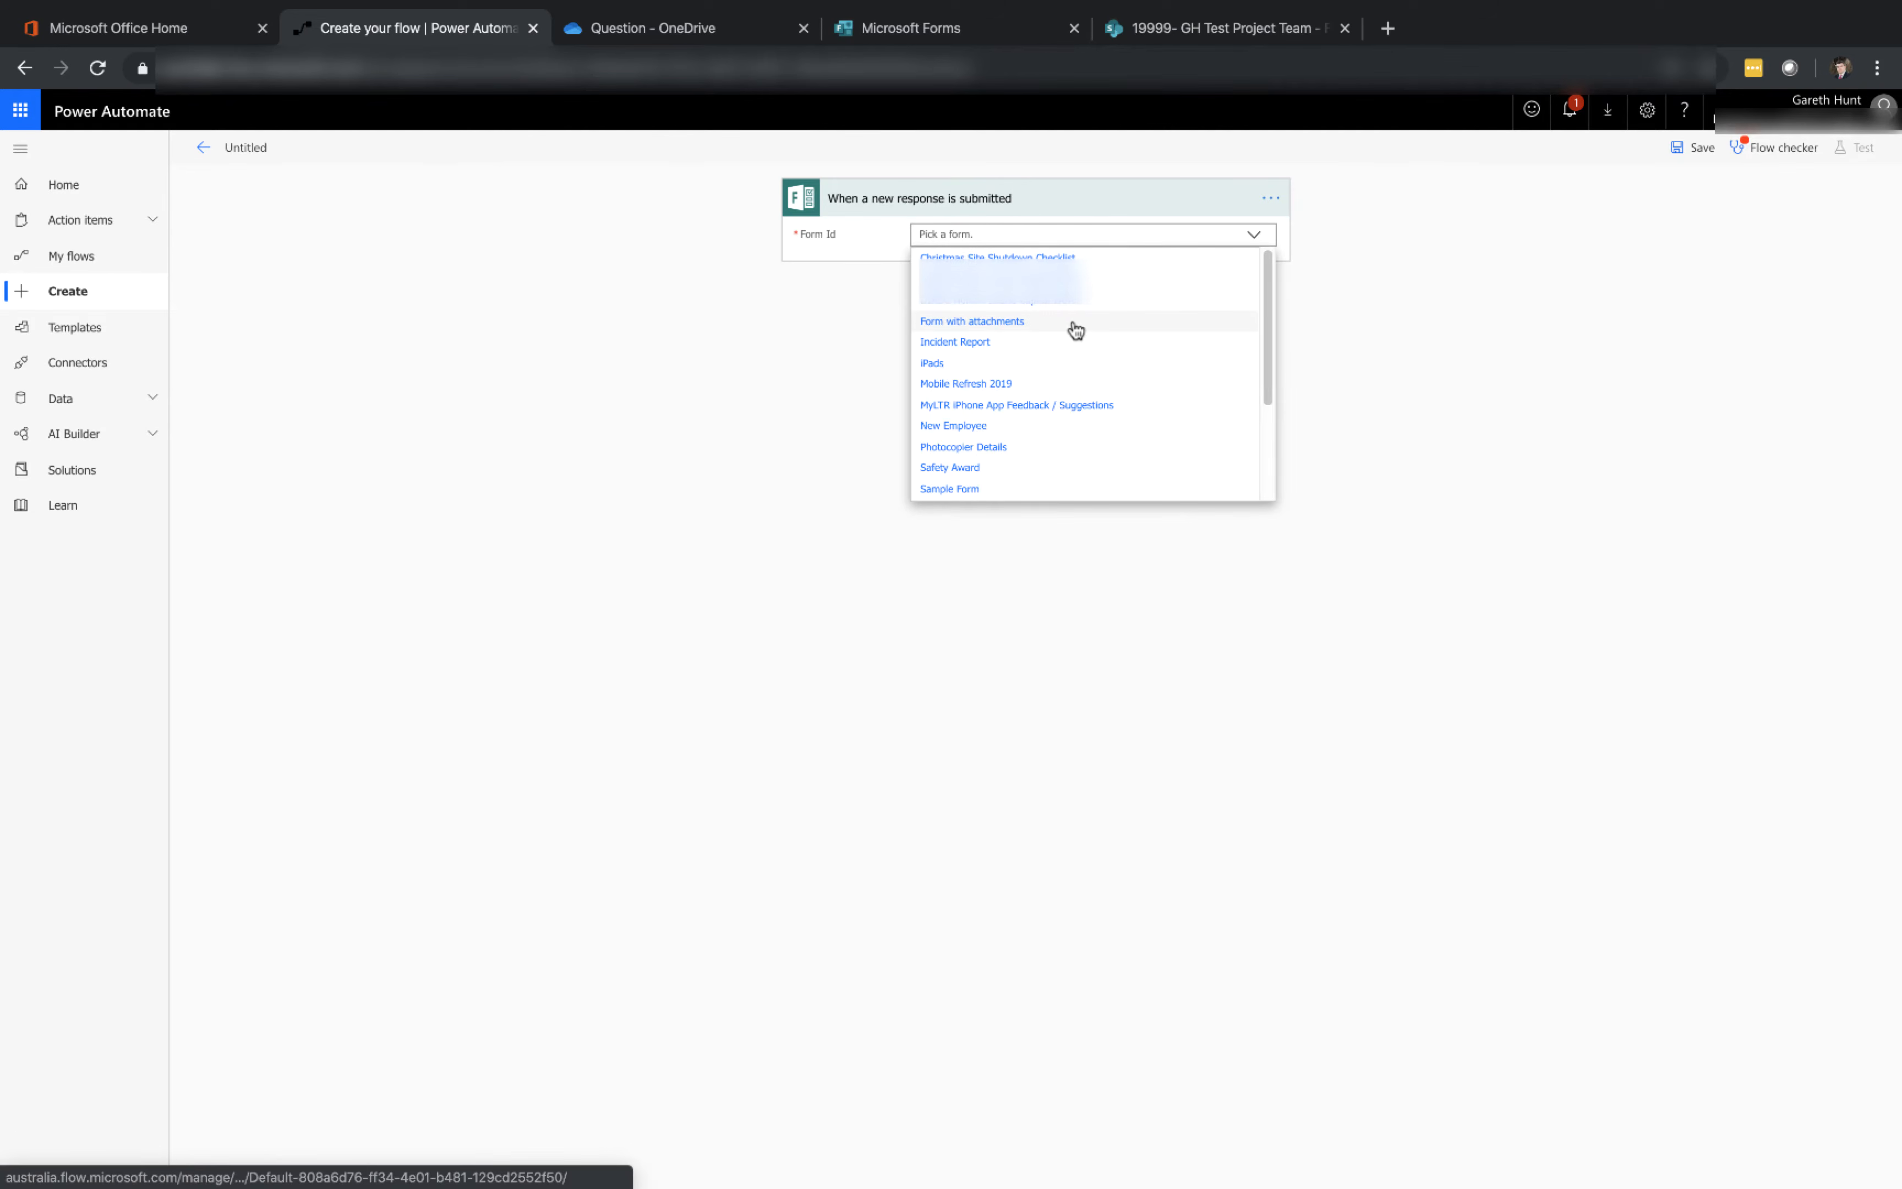
left_click(1074, 321)
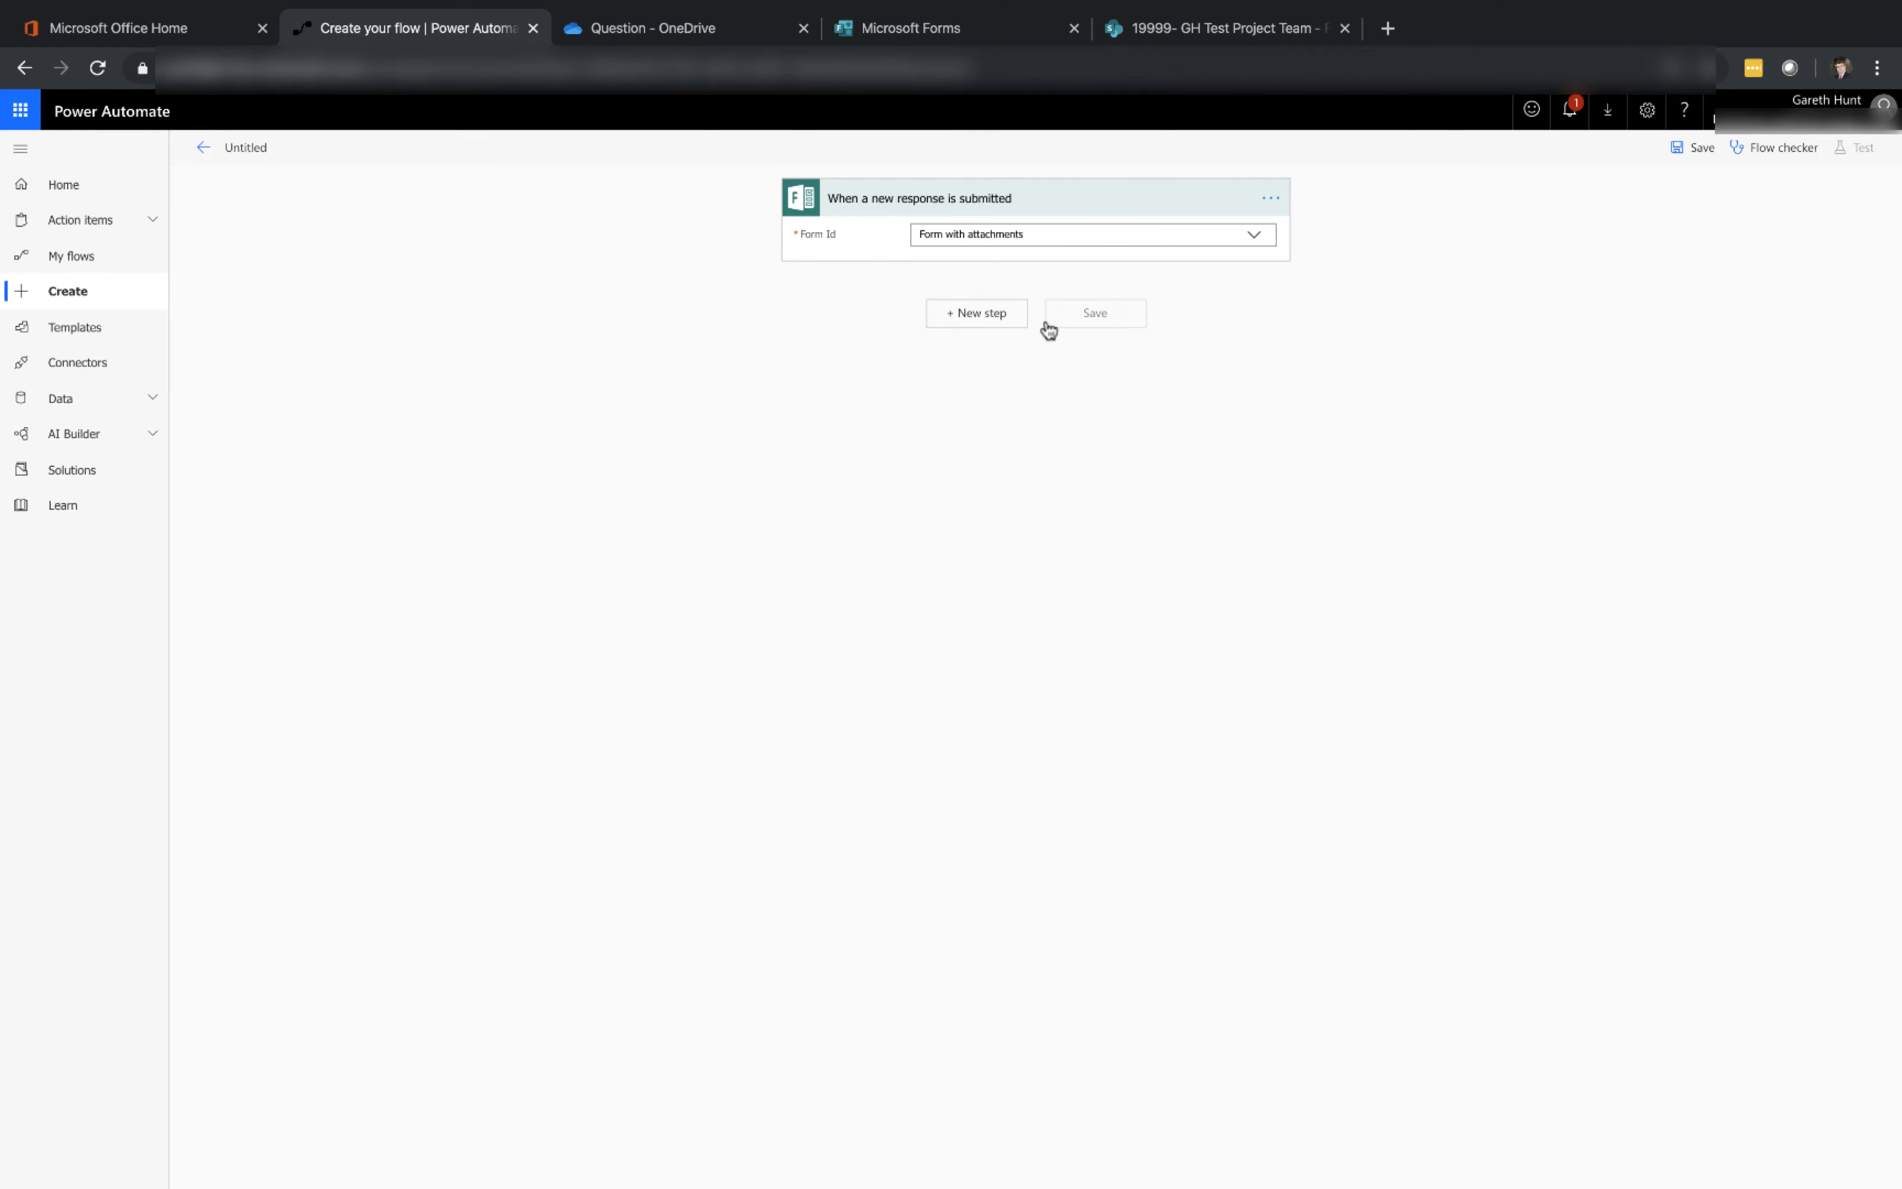
Add an Apply to each control looping over the List of response notifications
left_click(1003, 314)
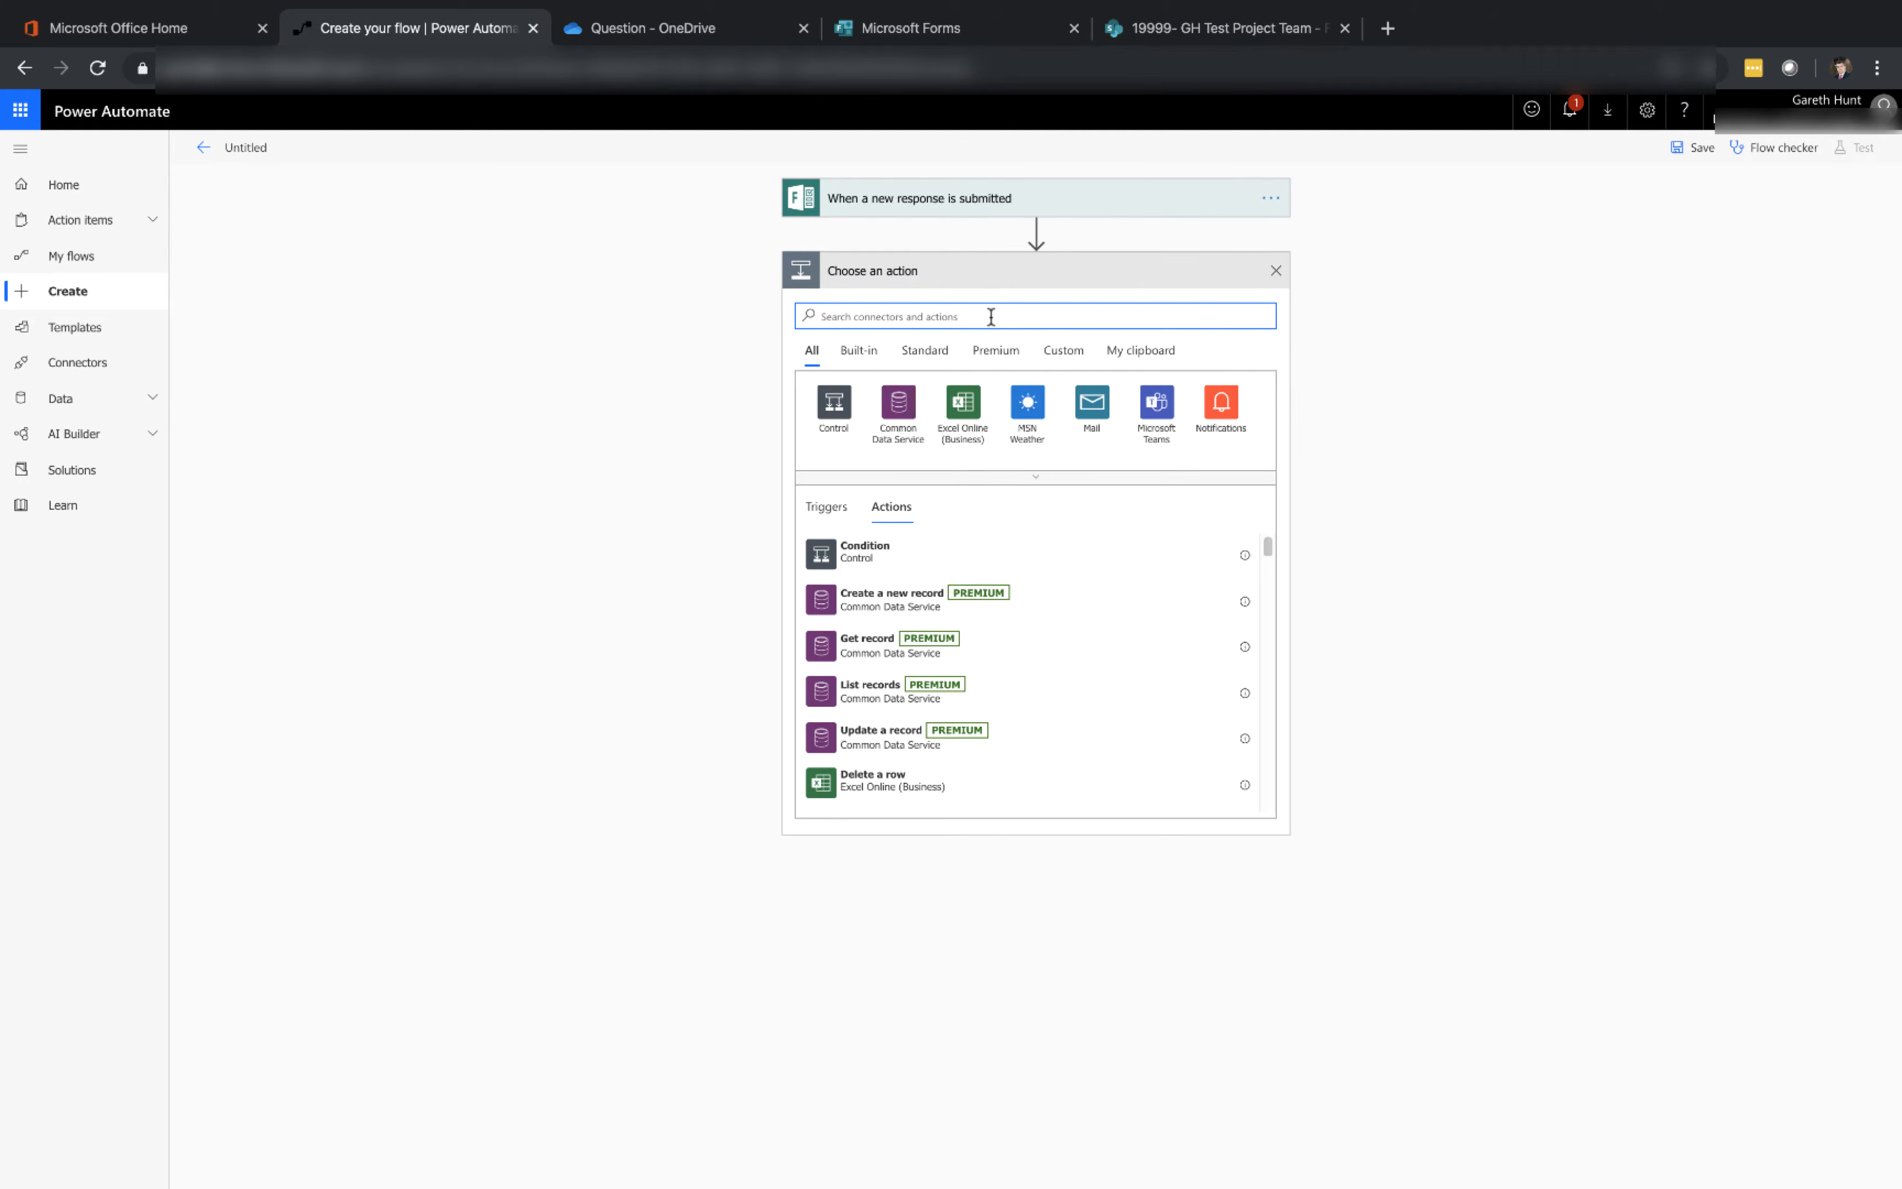
type("c")
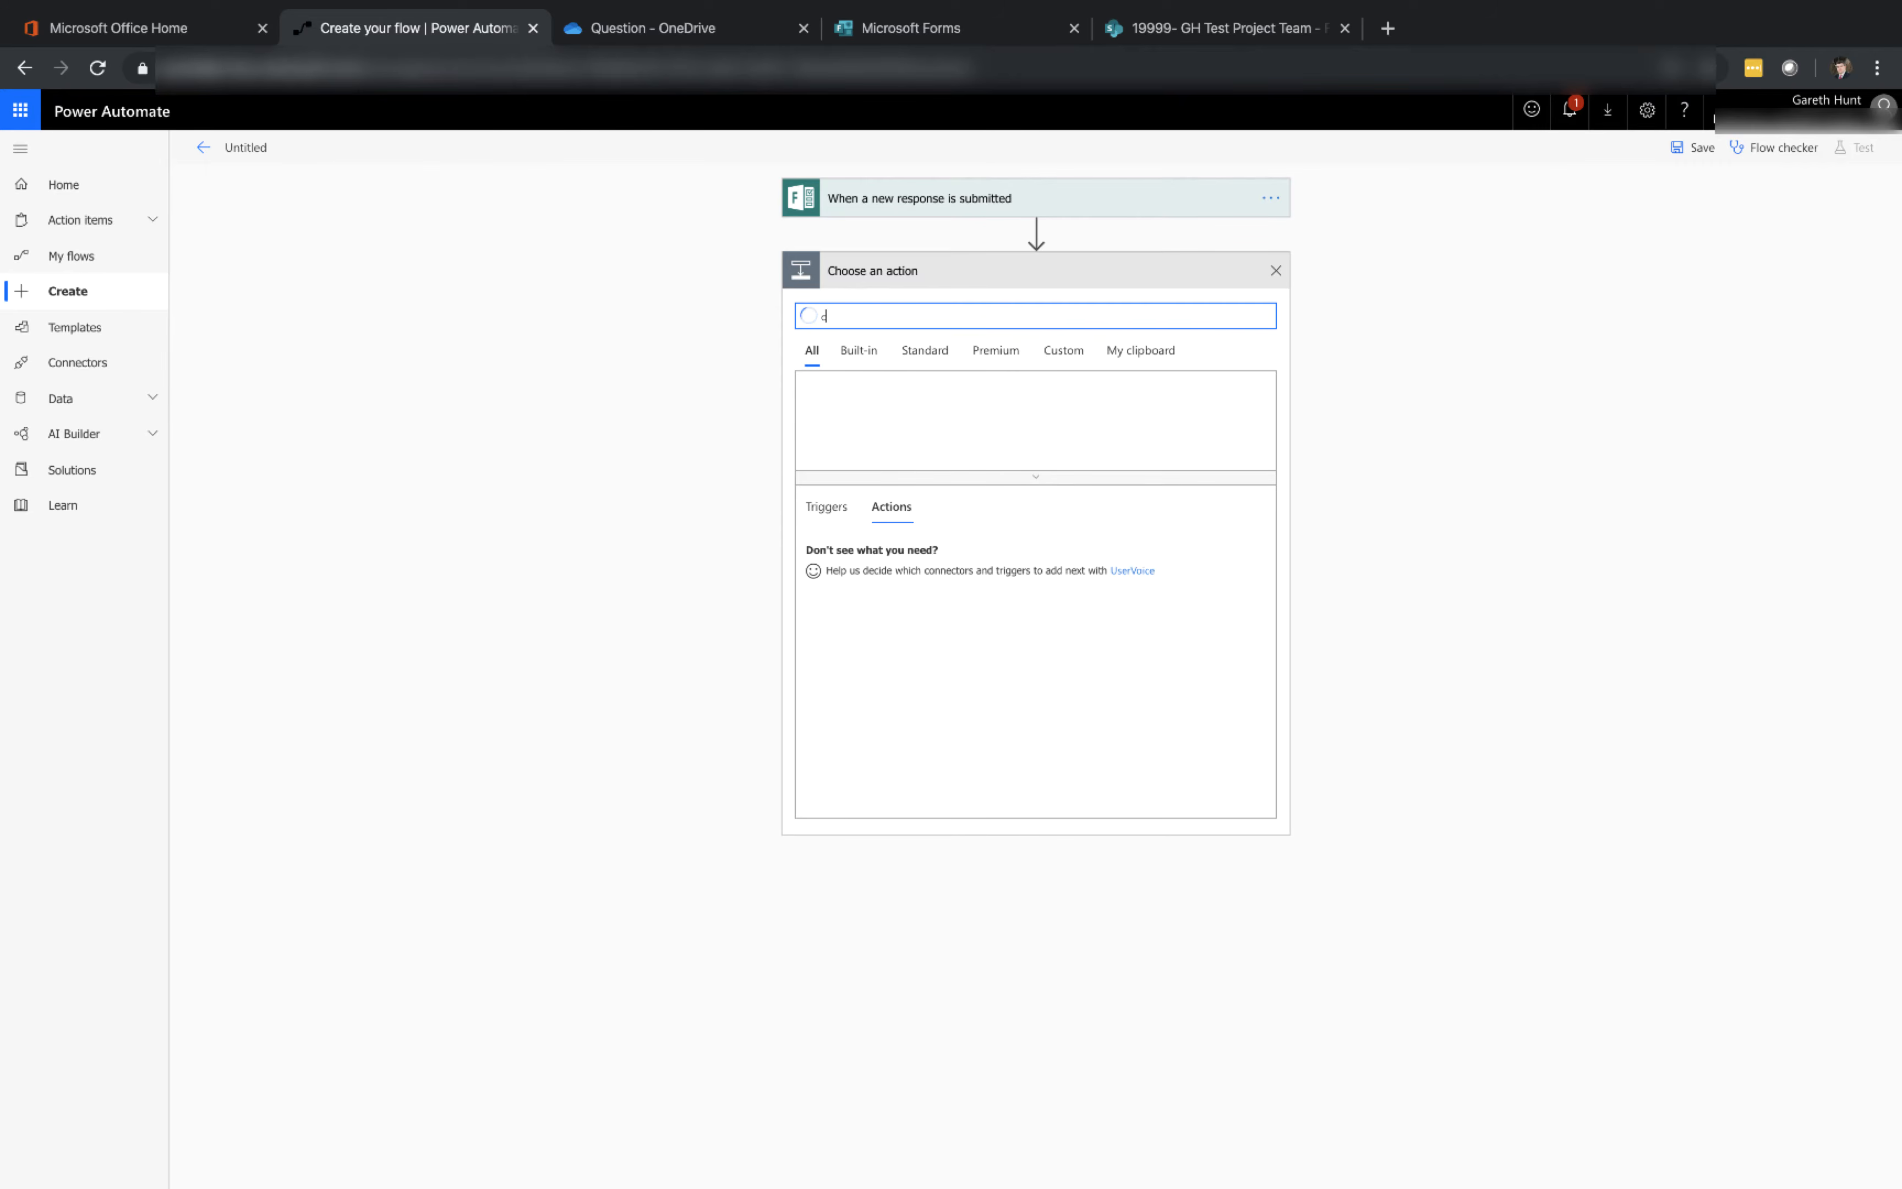
key("BackSpace")
left_click(822, 429)
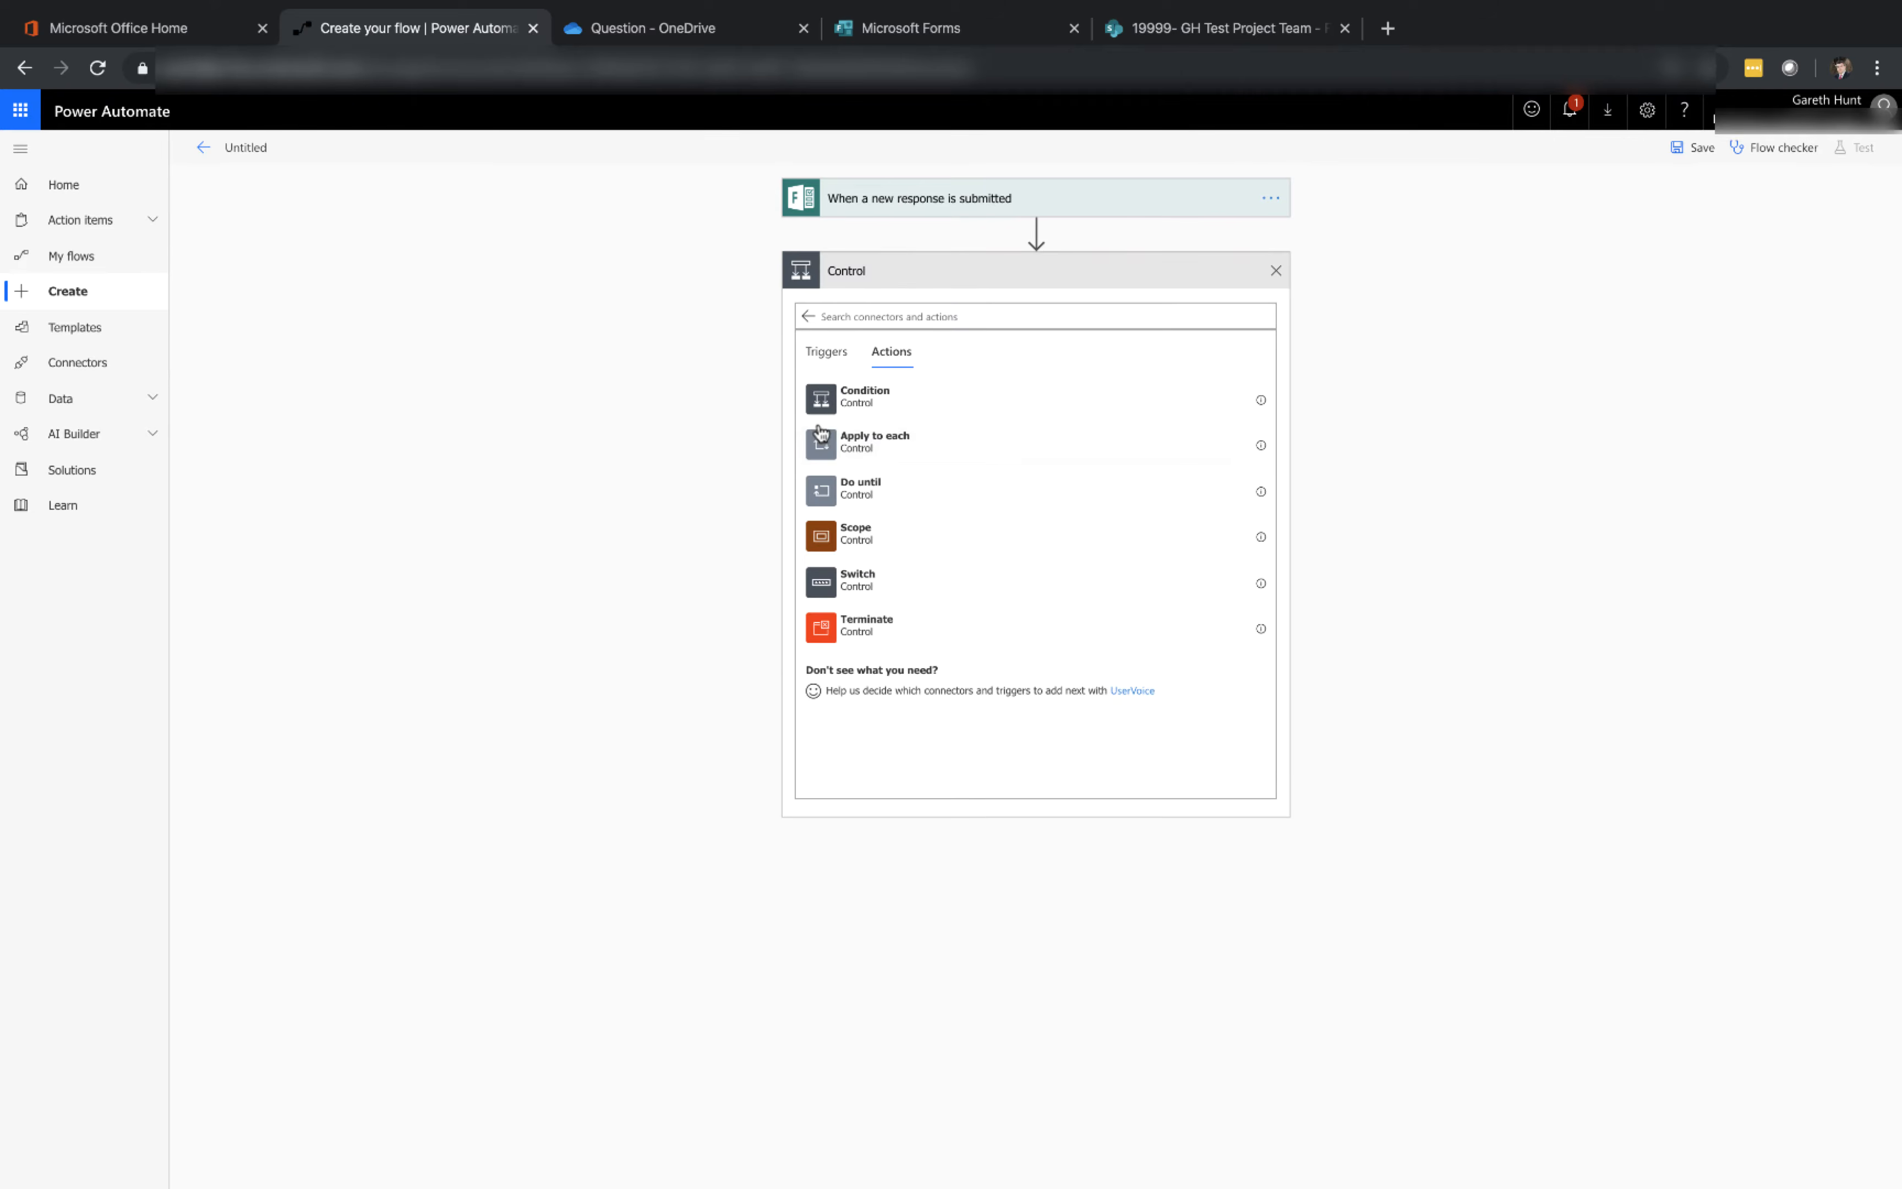
left_click(882, 446)
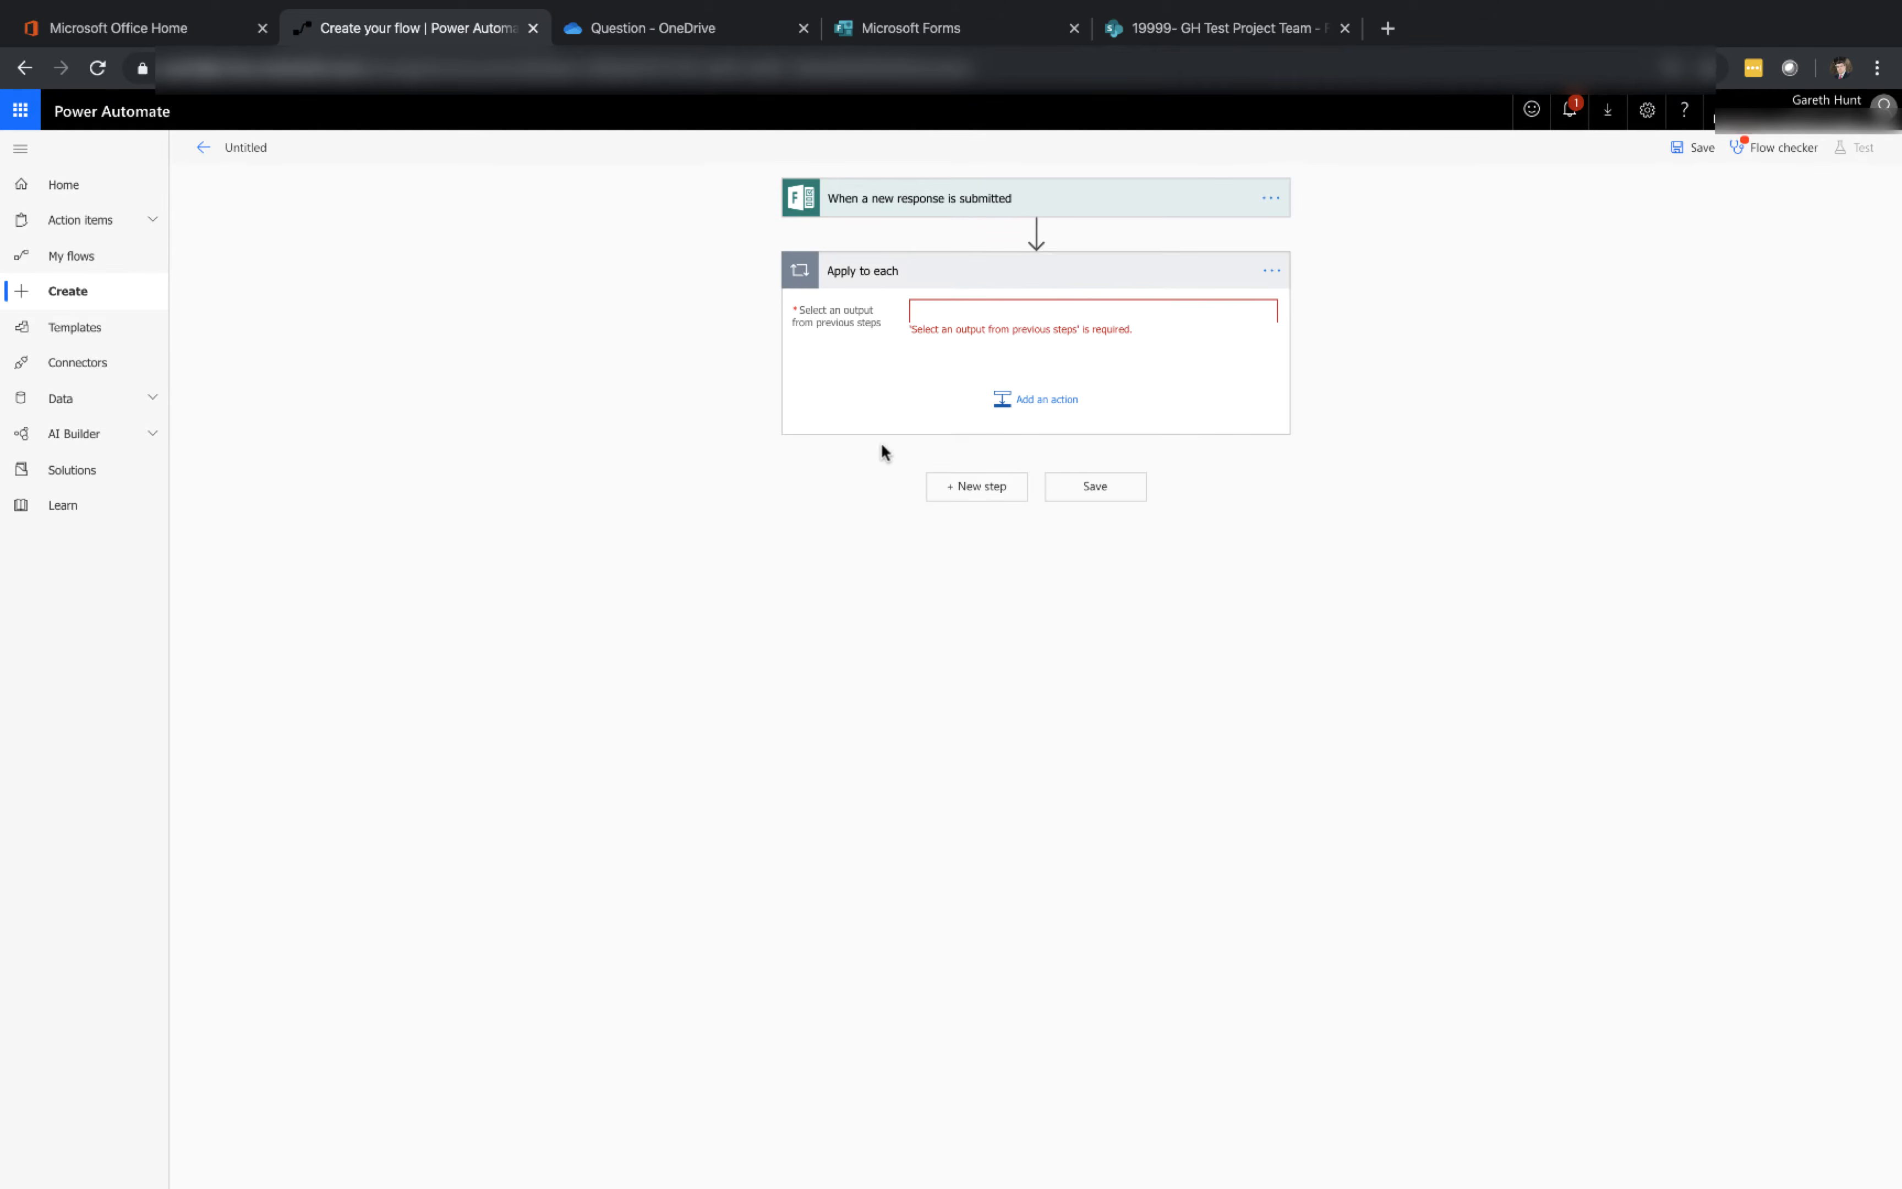
left_click(998, 309)
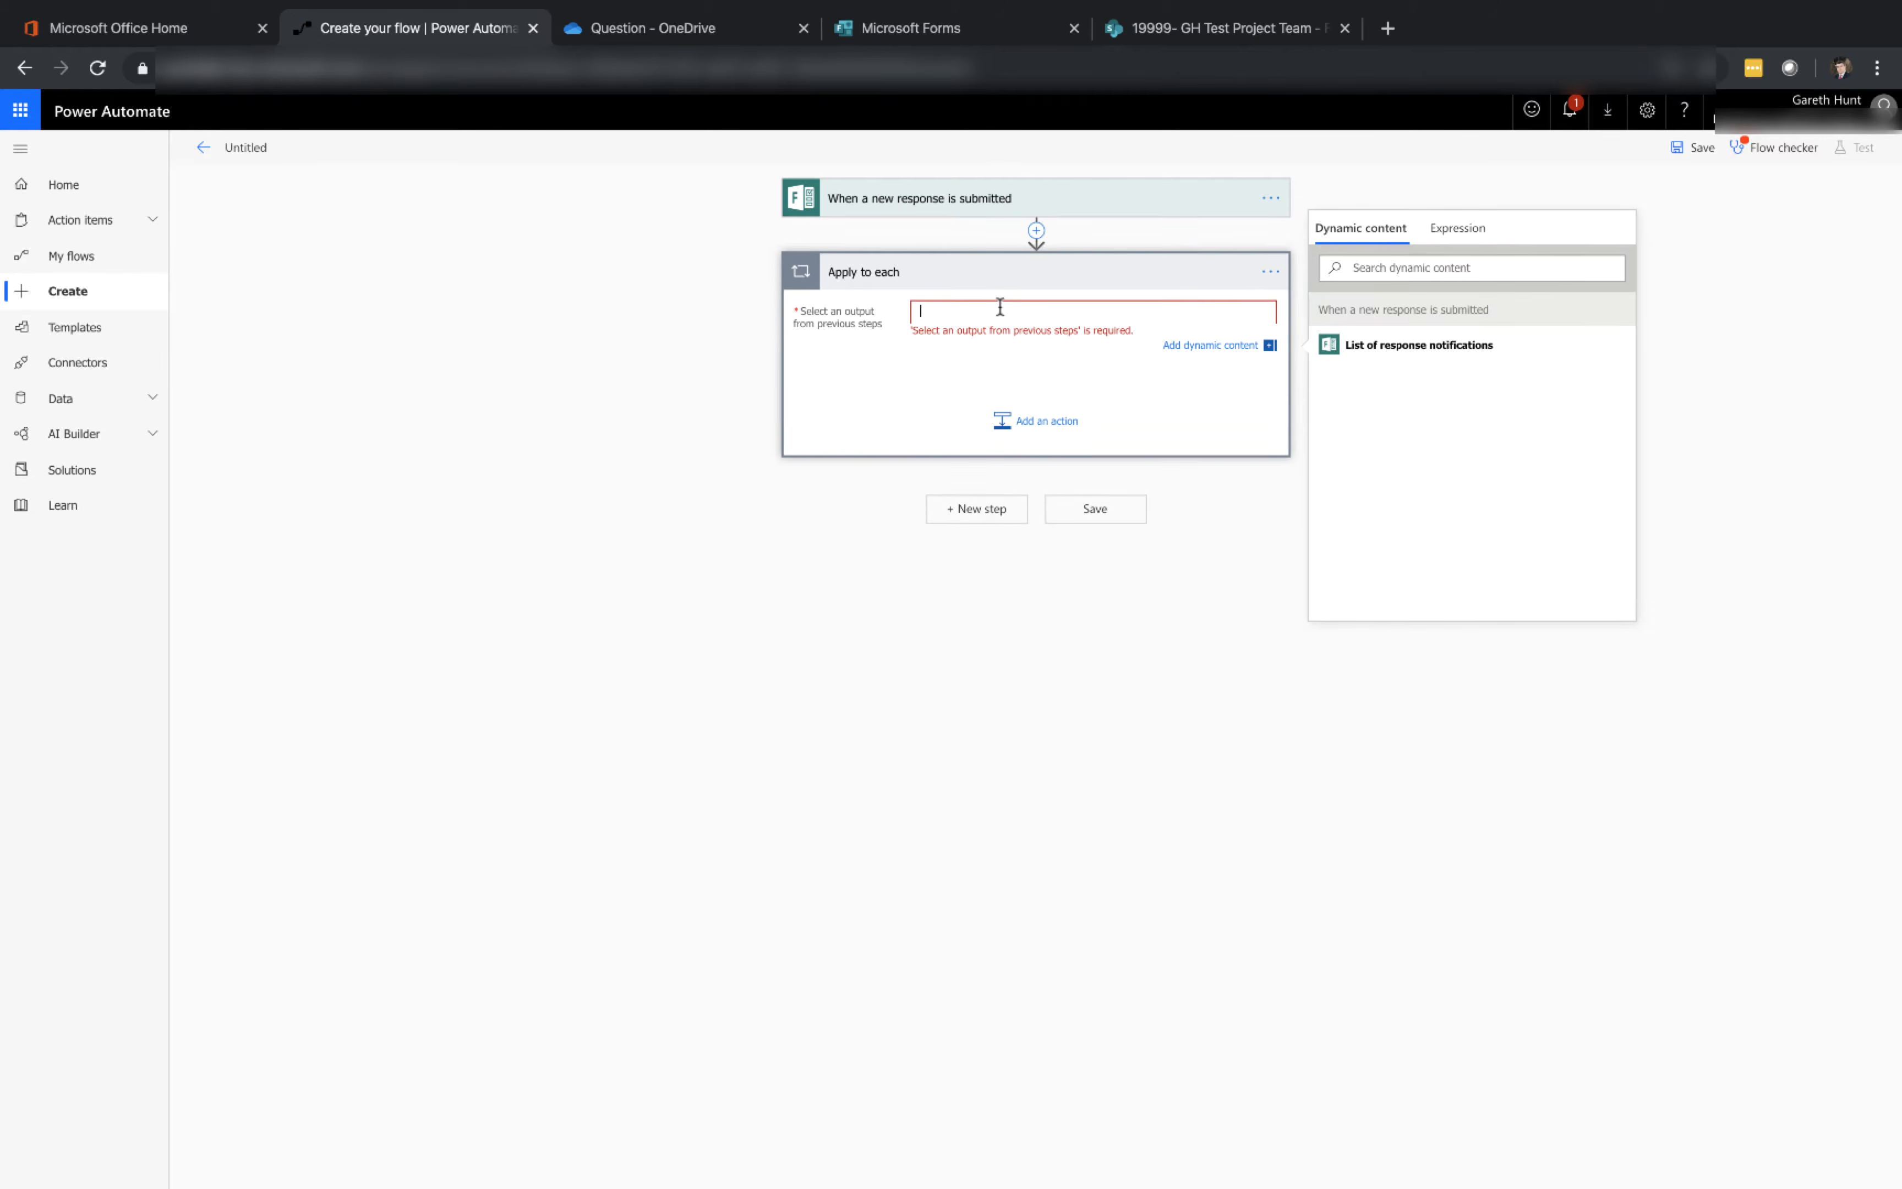
left_click(1376, 347)
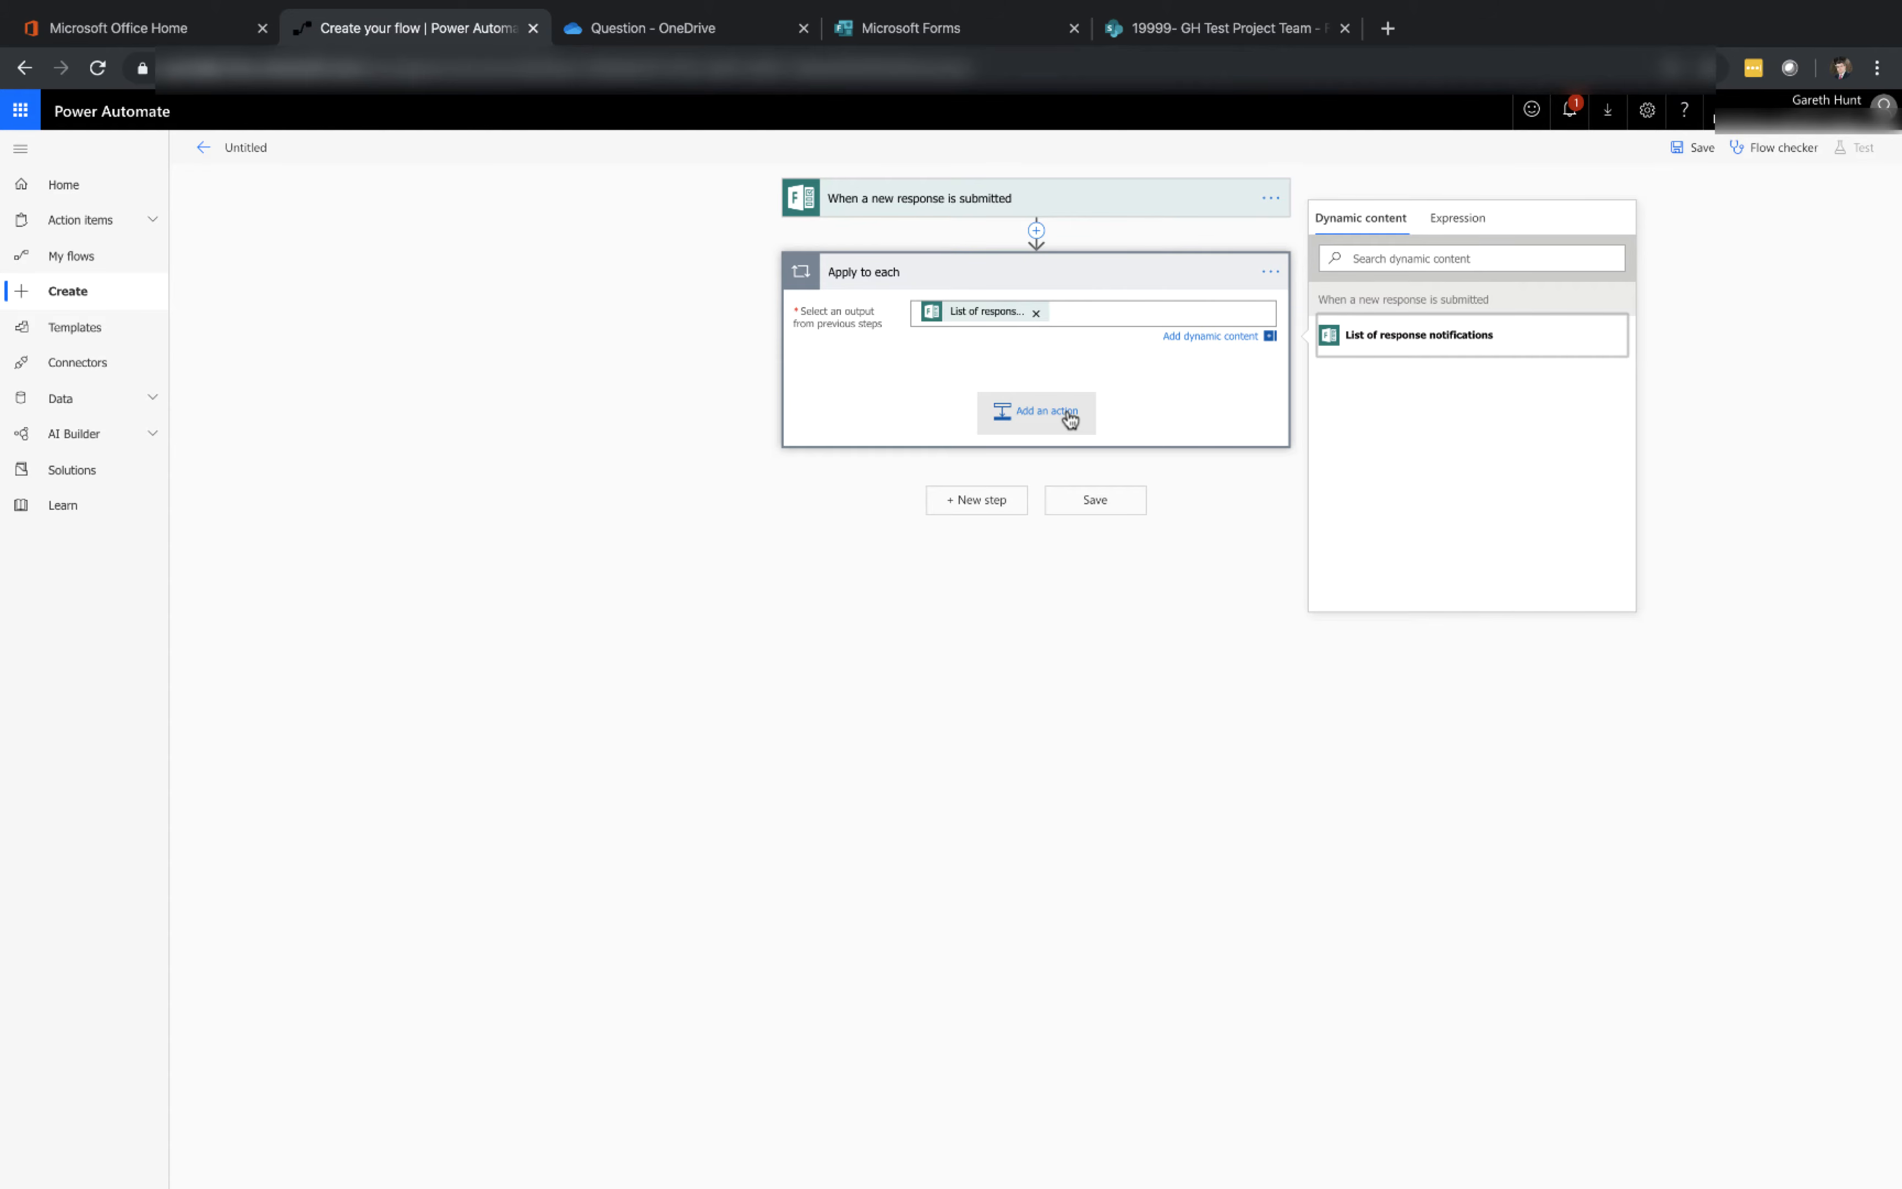
Add a Microsoft Forms Get response details action inside the Apply to each loop
left_click(1069, 416)
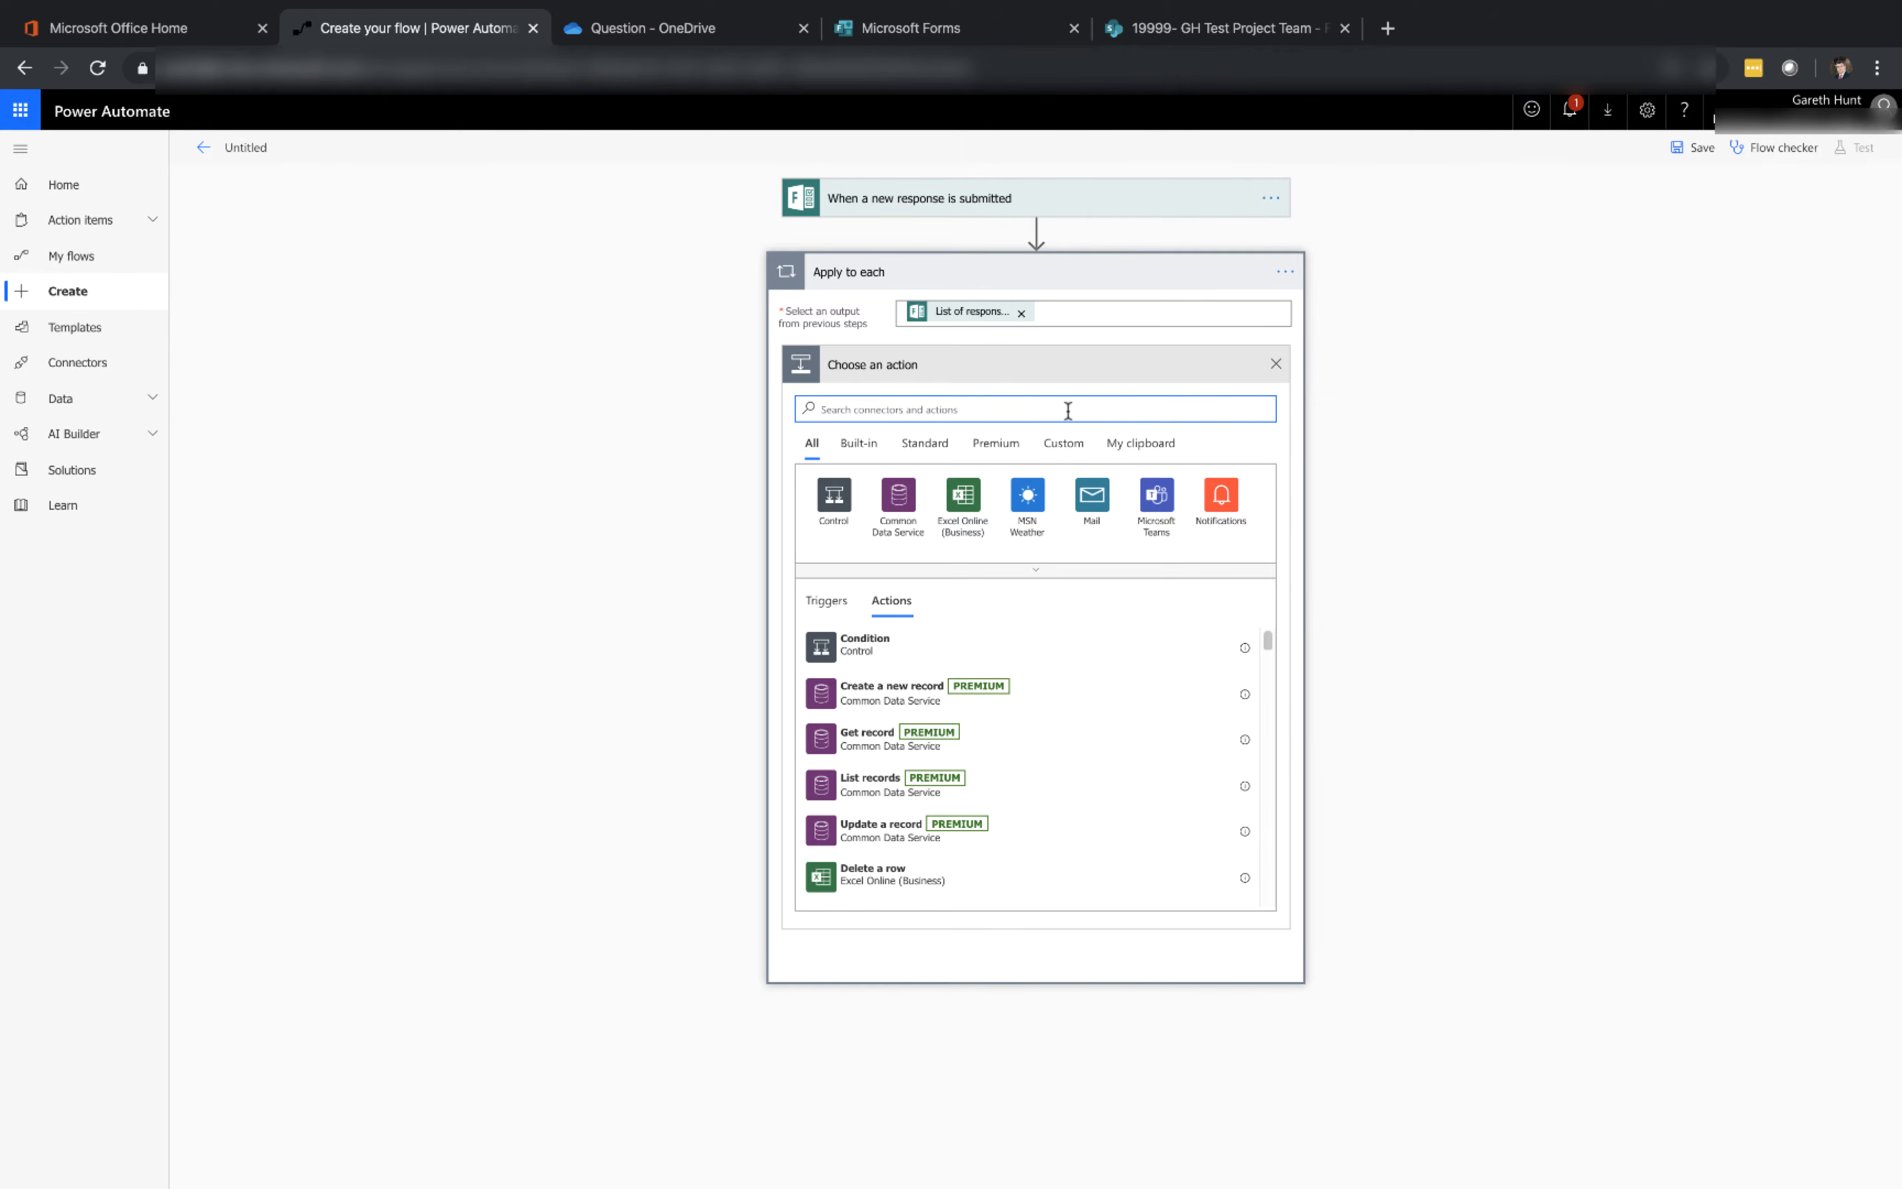
type("form")
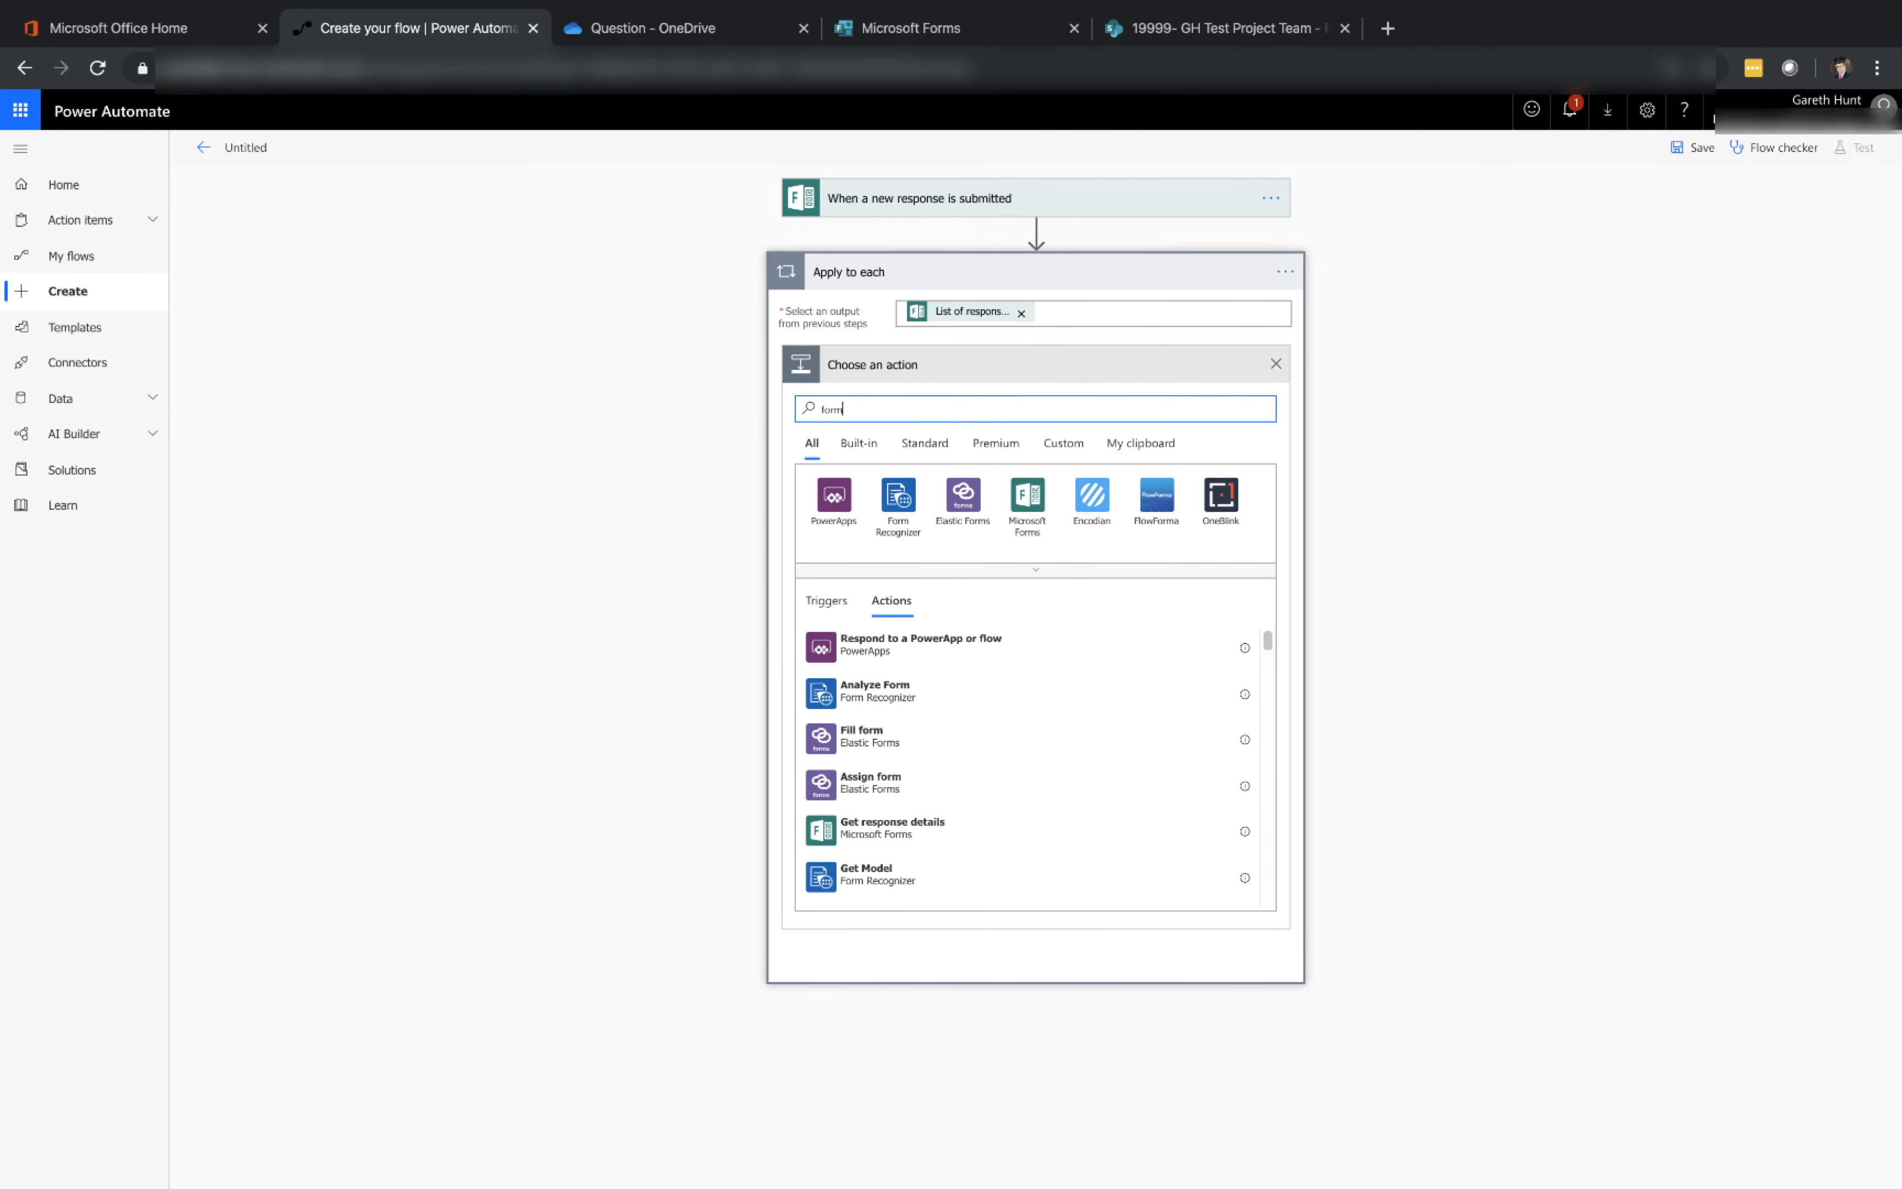
left_click(951, 833)
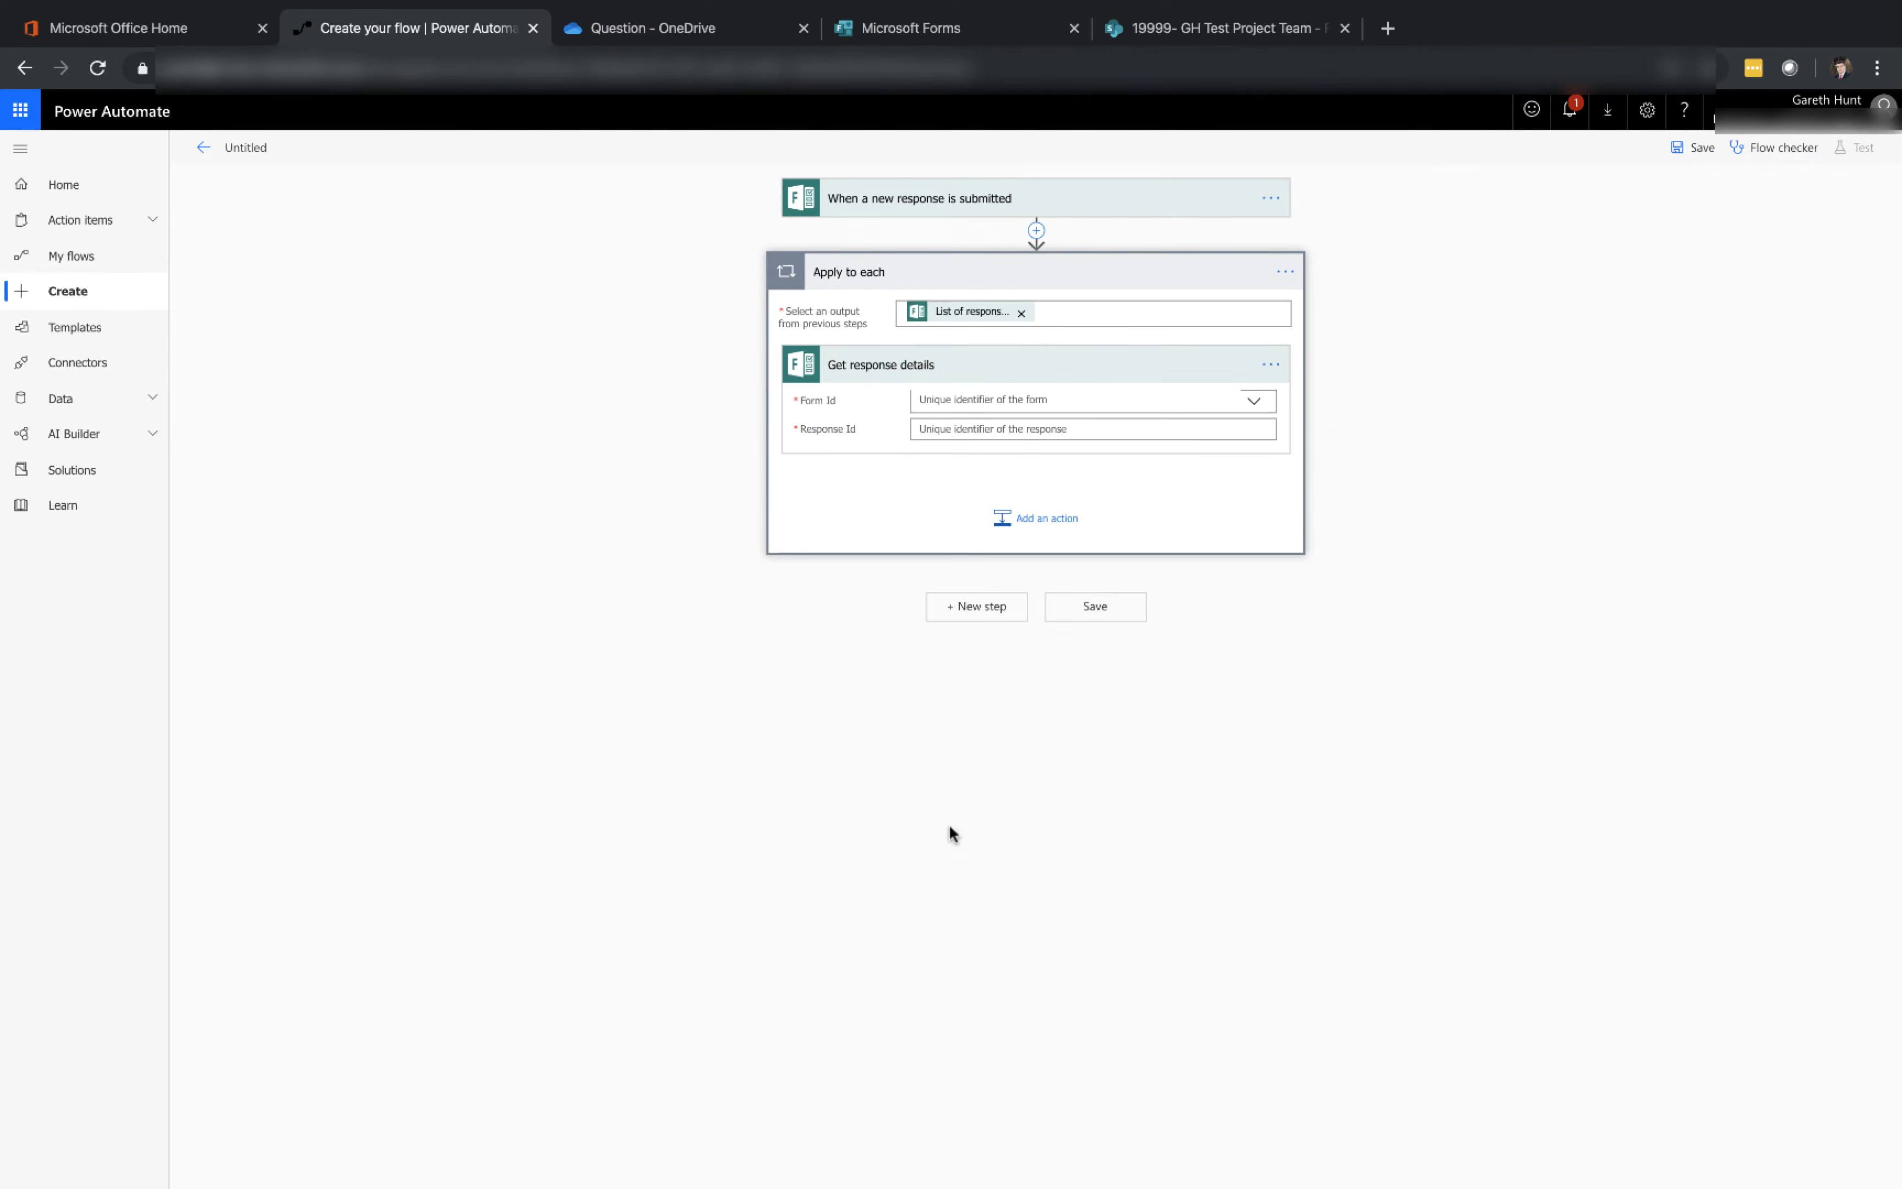
Set Get response details to form Form with attachments and Response Id to the List of response notifications Response Id
left_click(1253, 401)
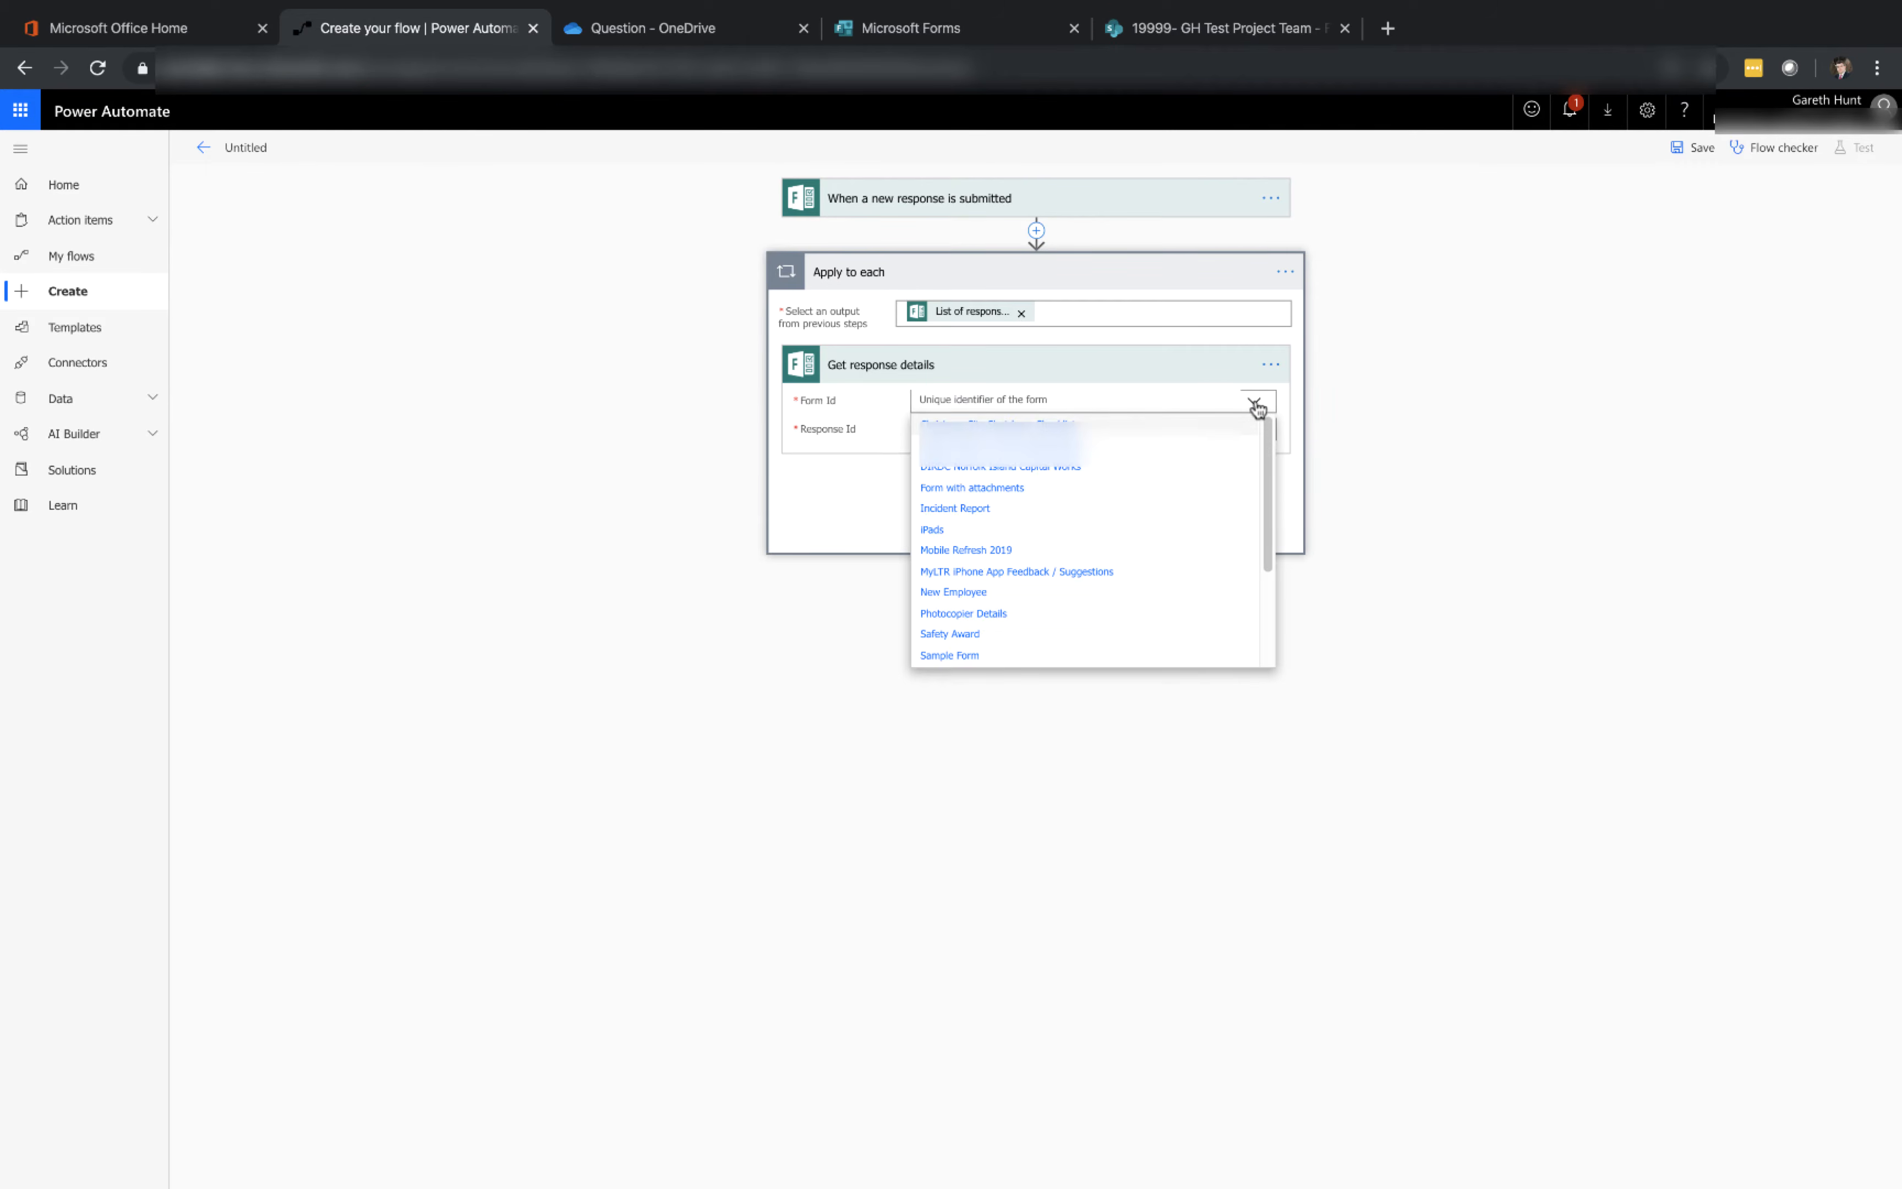
left_click(984, 490)
left_click(1048, 430)
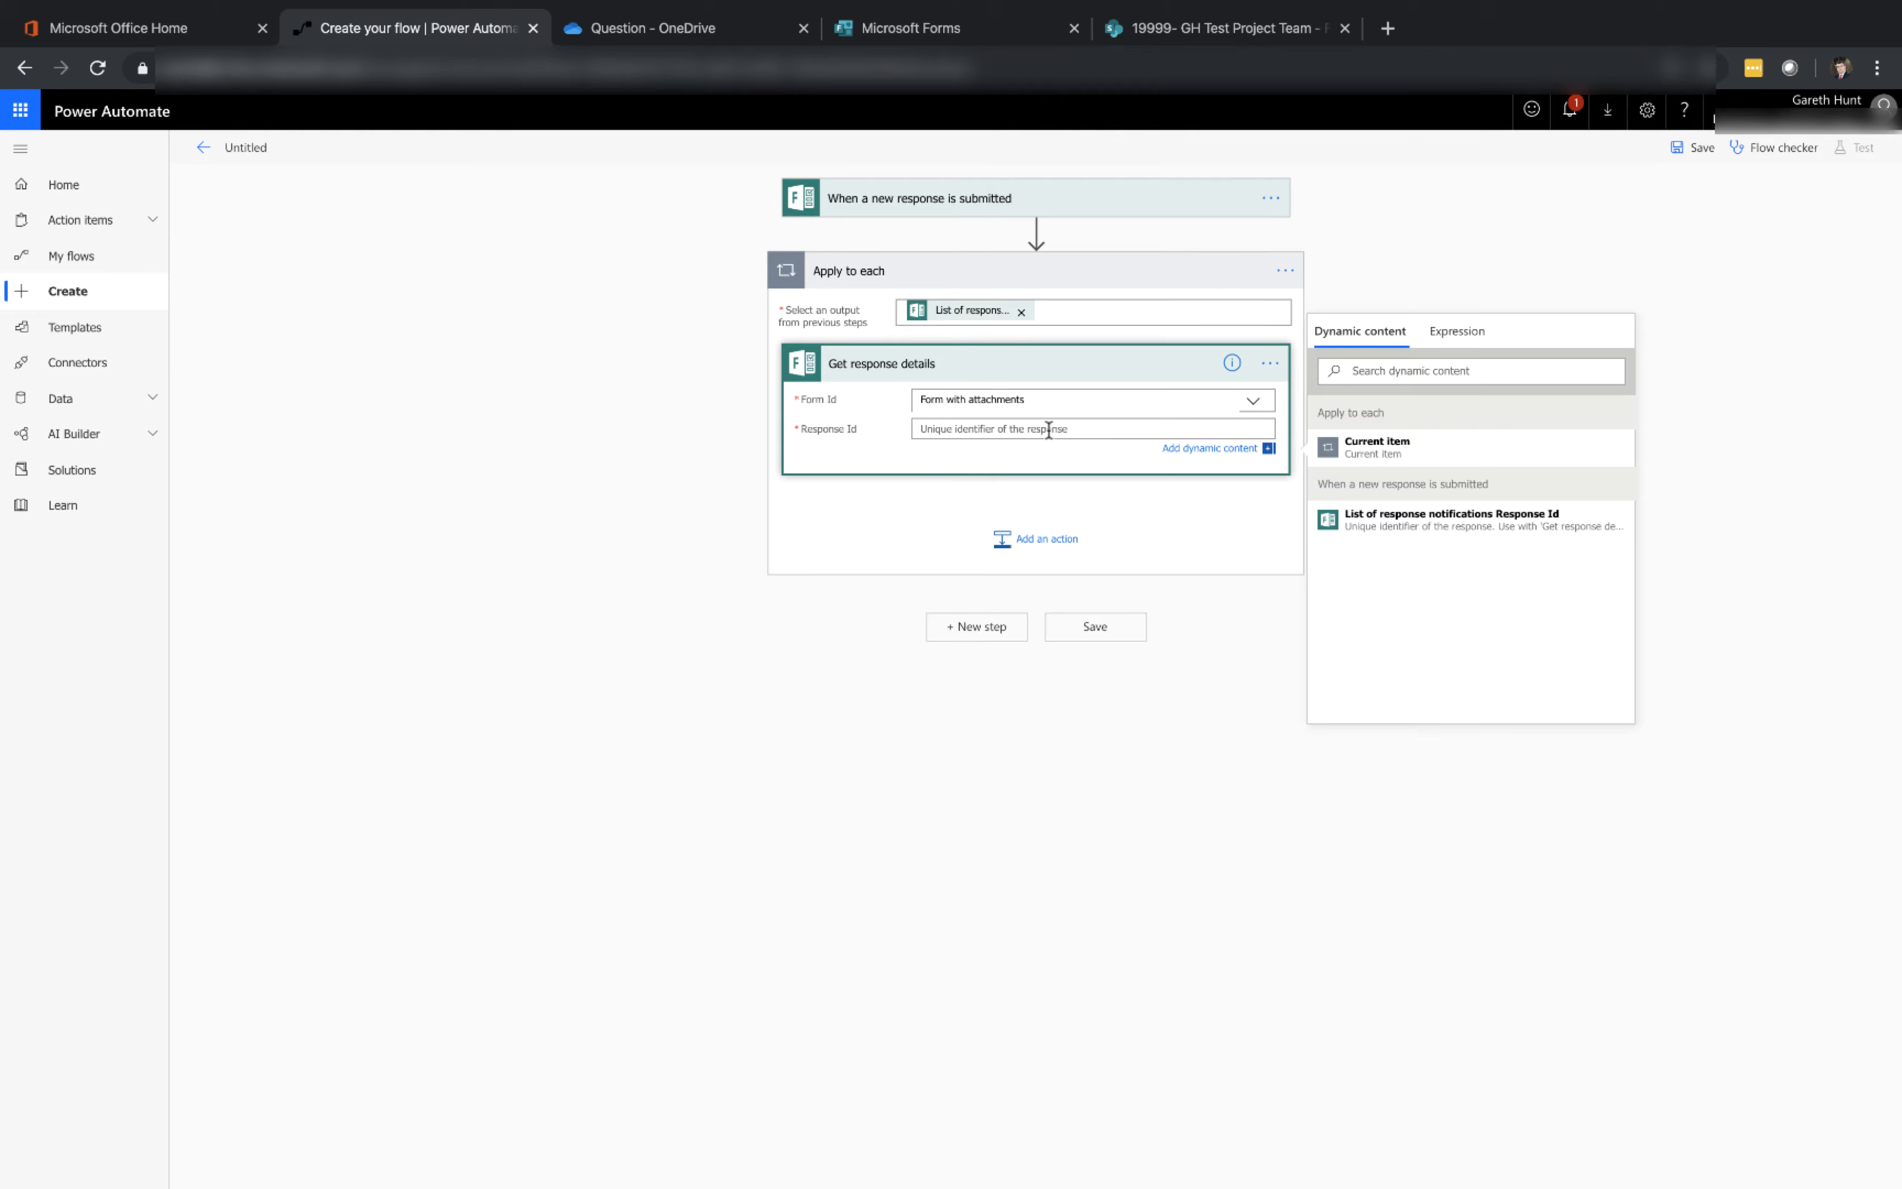
left_click(1346, 534)
Add a SharePoint Create item action after Get response details inside the loop
left_click(1074, 558)
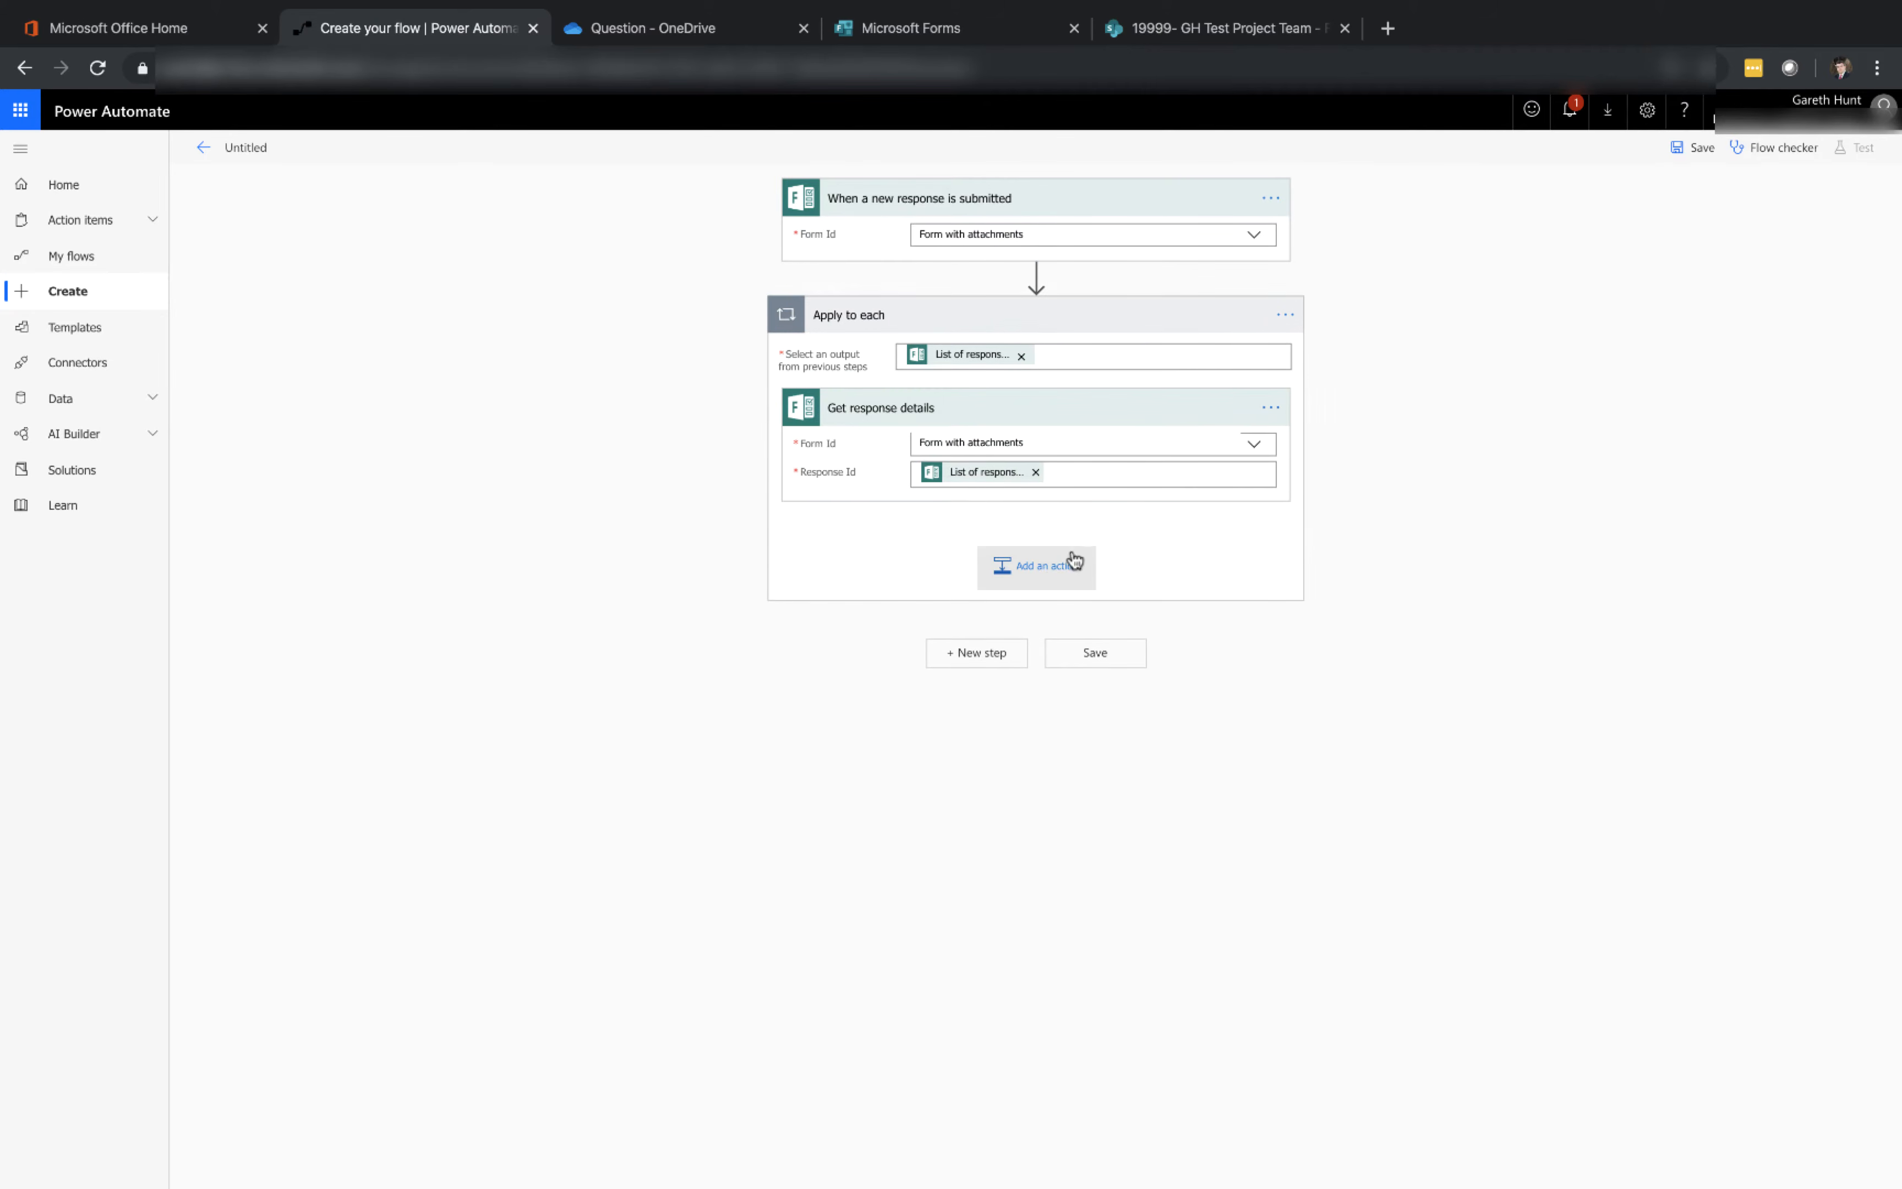
left_click(1054, 571)
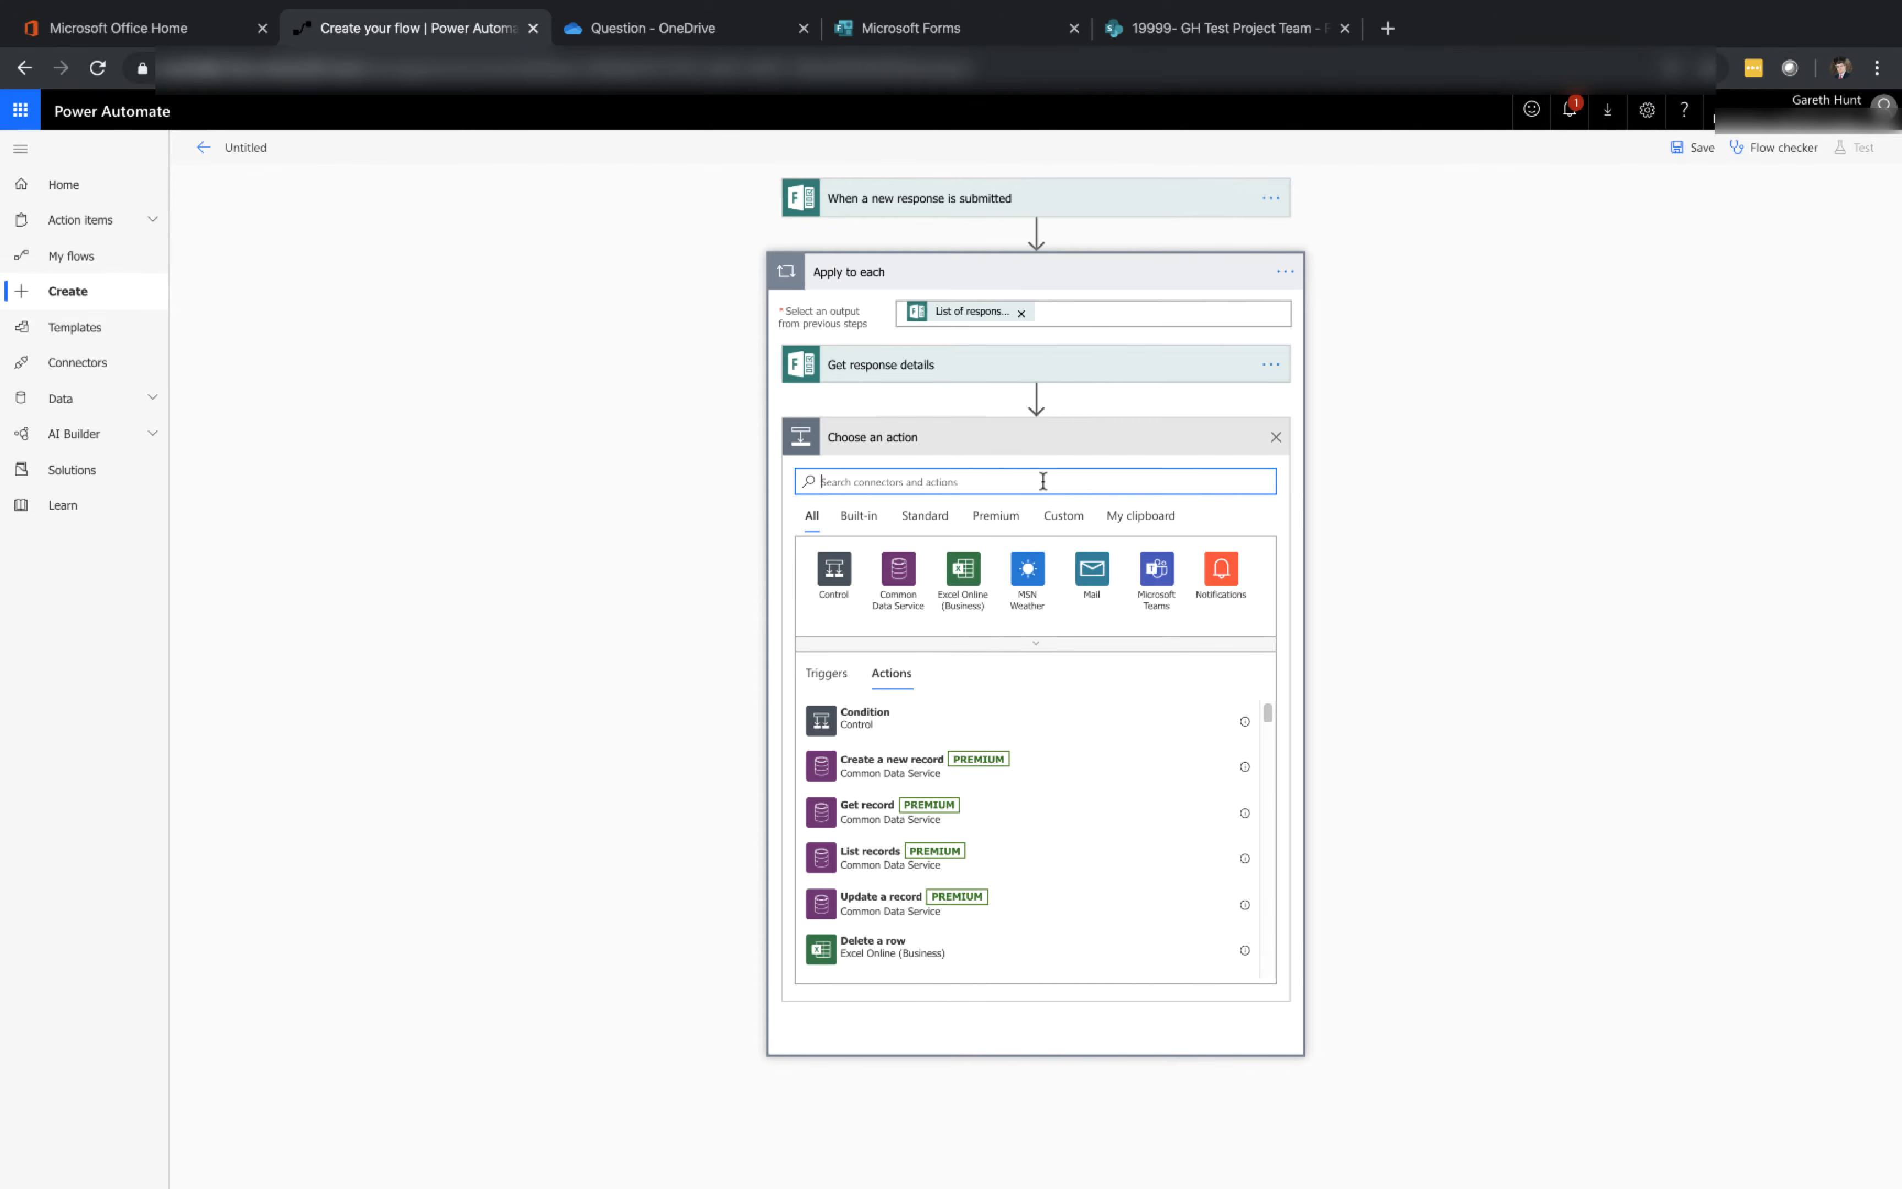
type("sharepoint")
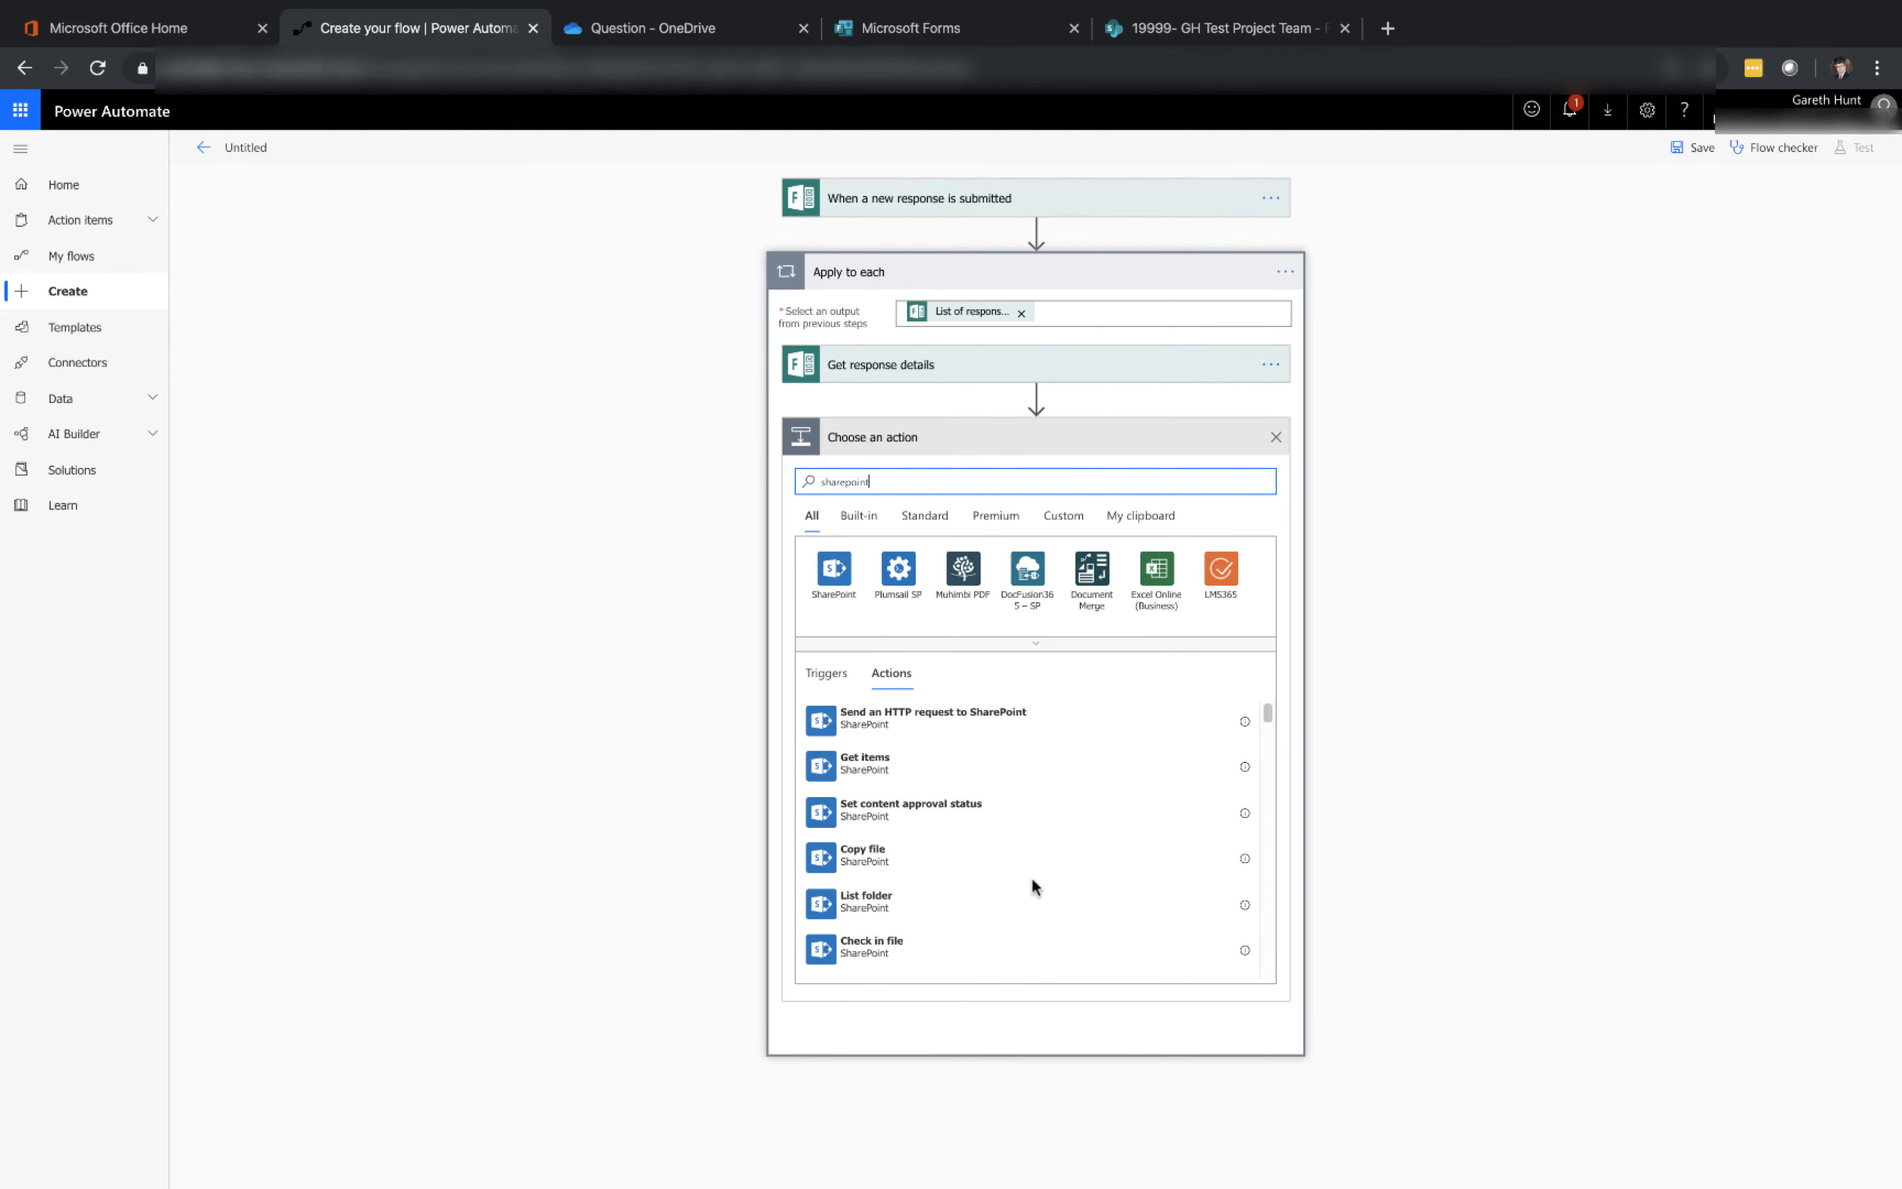
scroll(1032, 879, "down", 6)
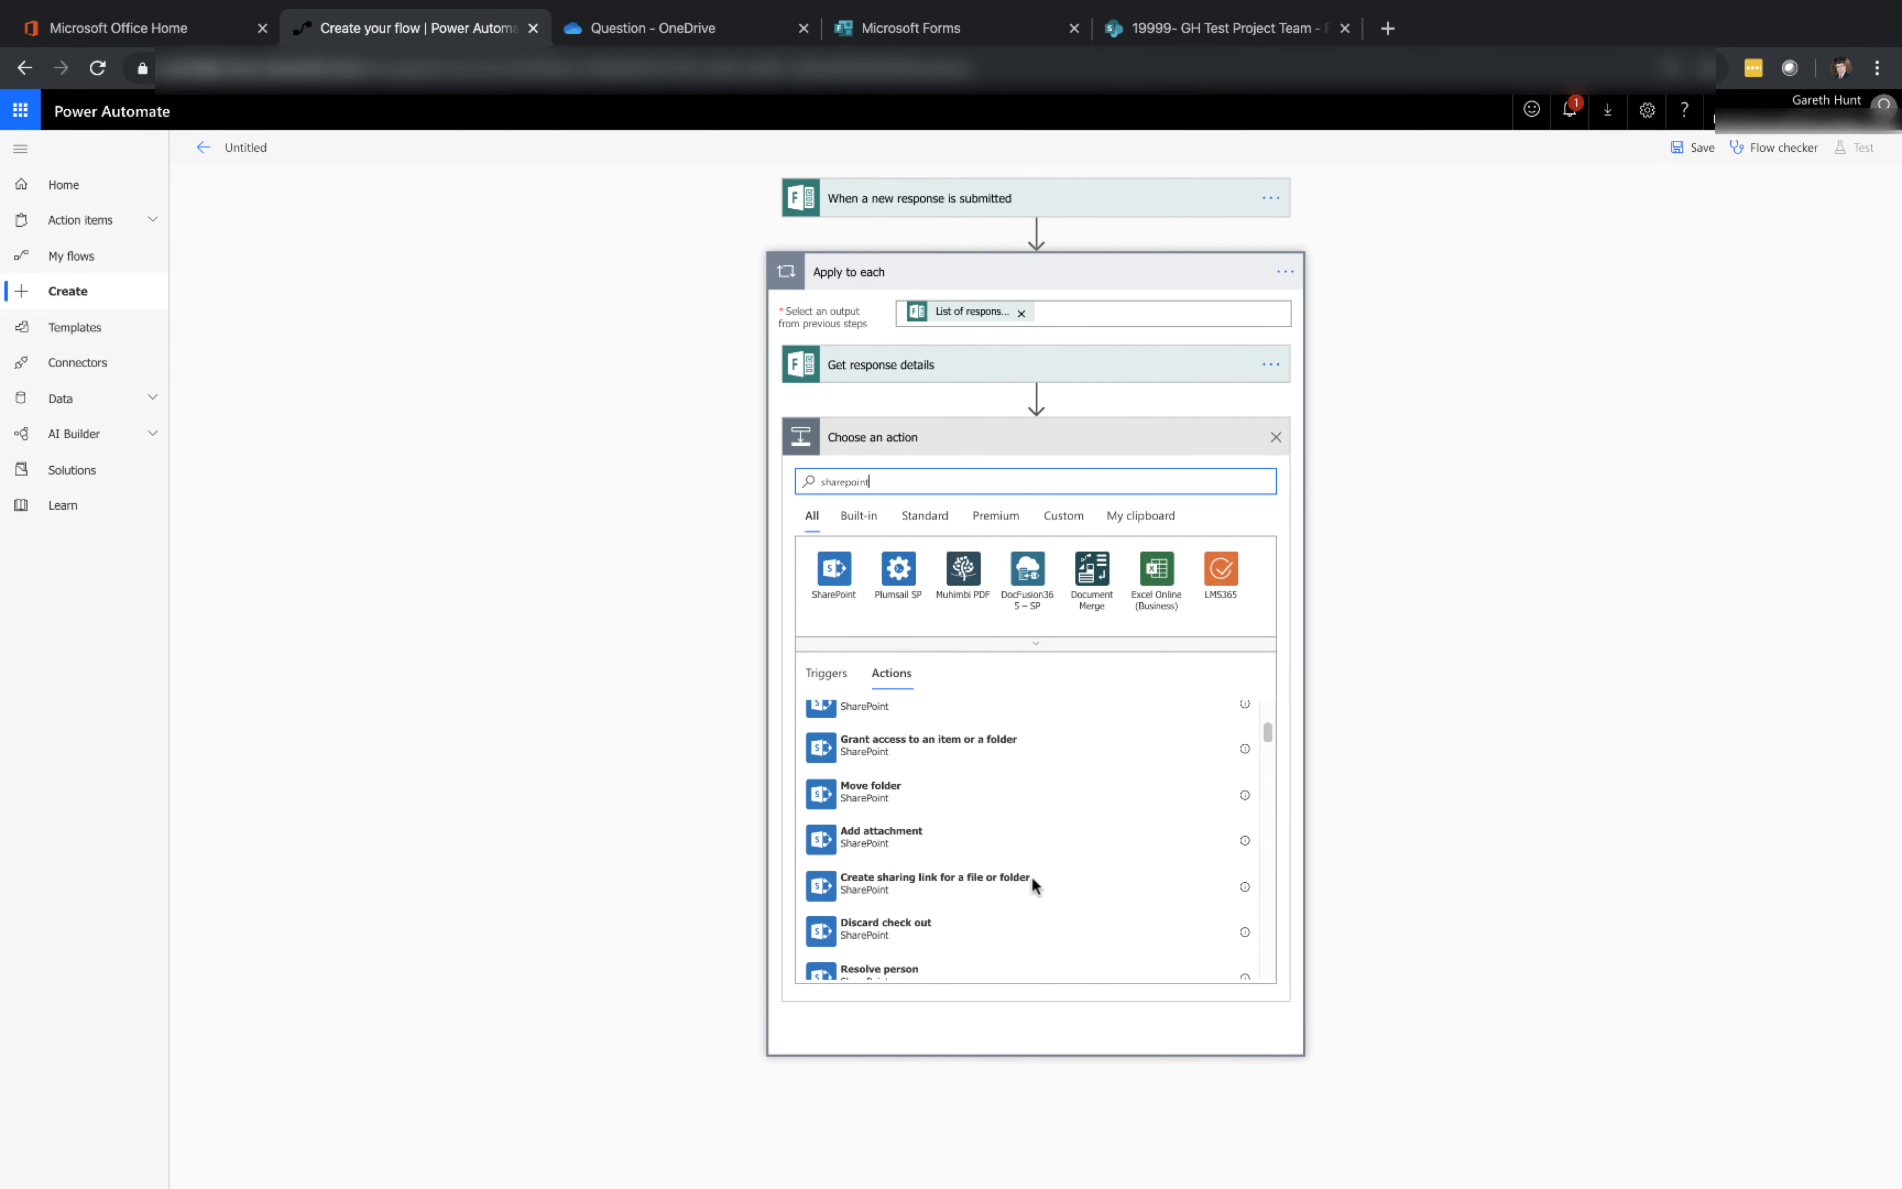
scroll(1034, 885, "down", 3)
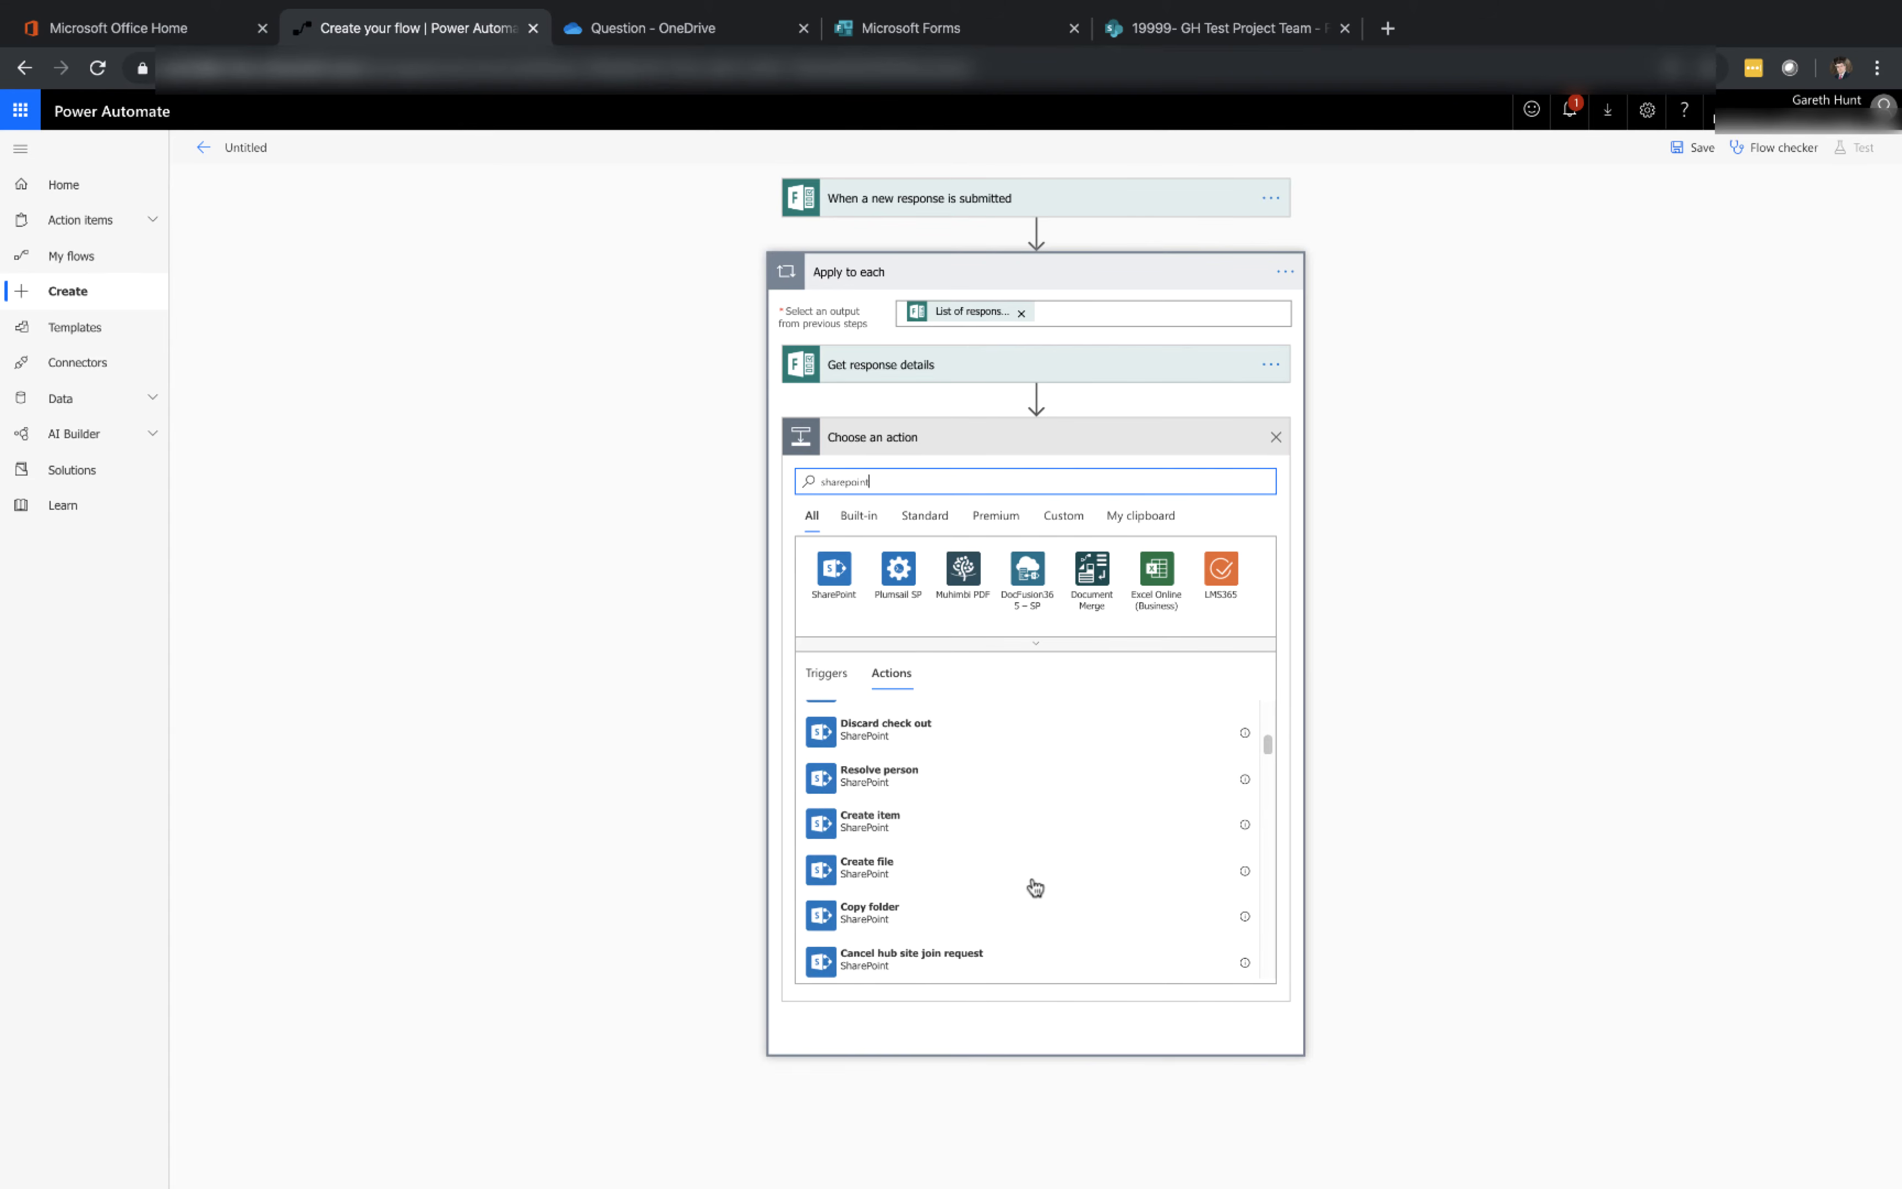
left_click(938, 838)
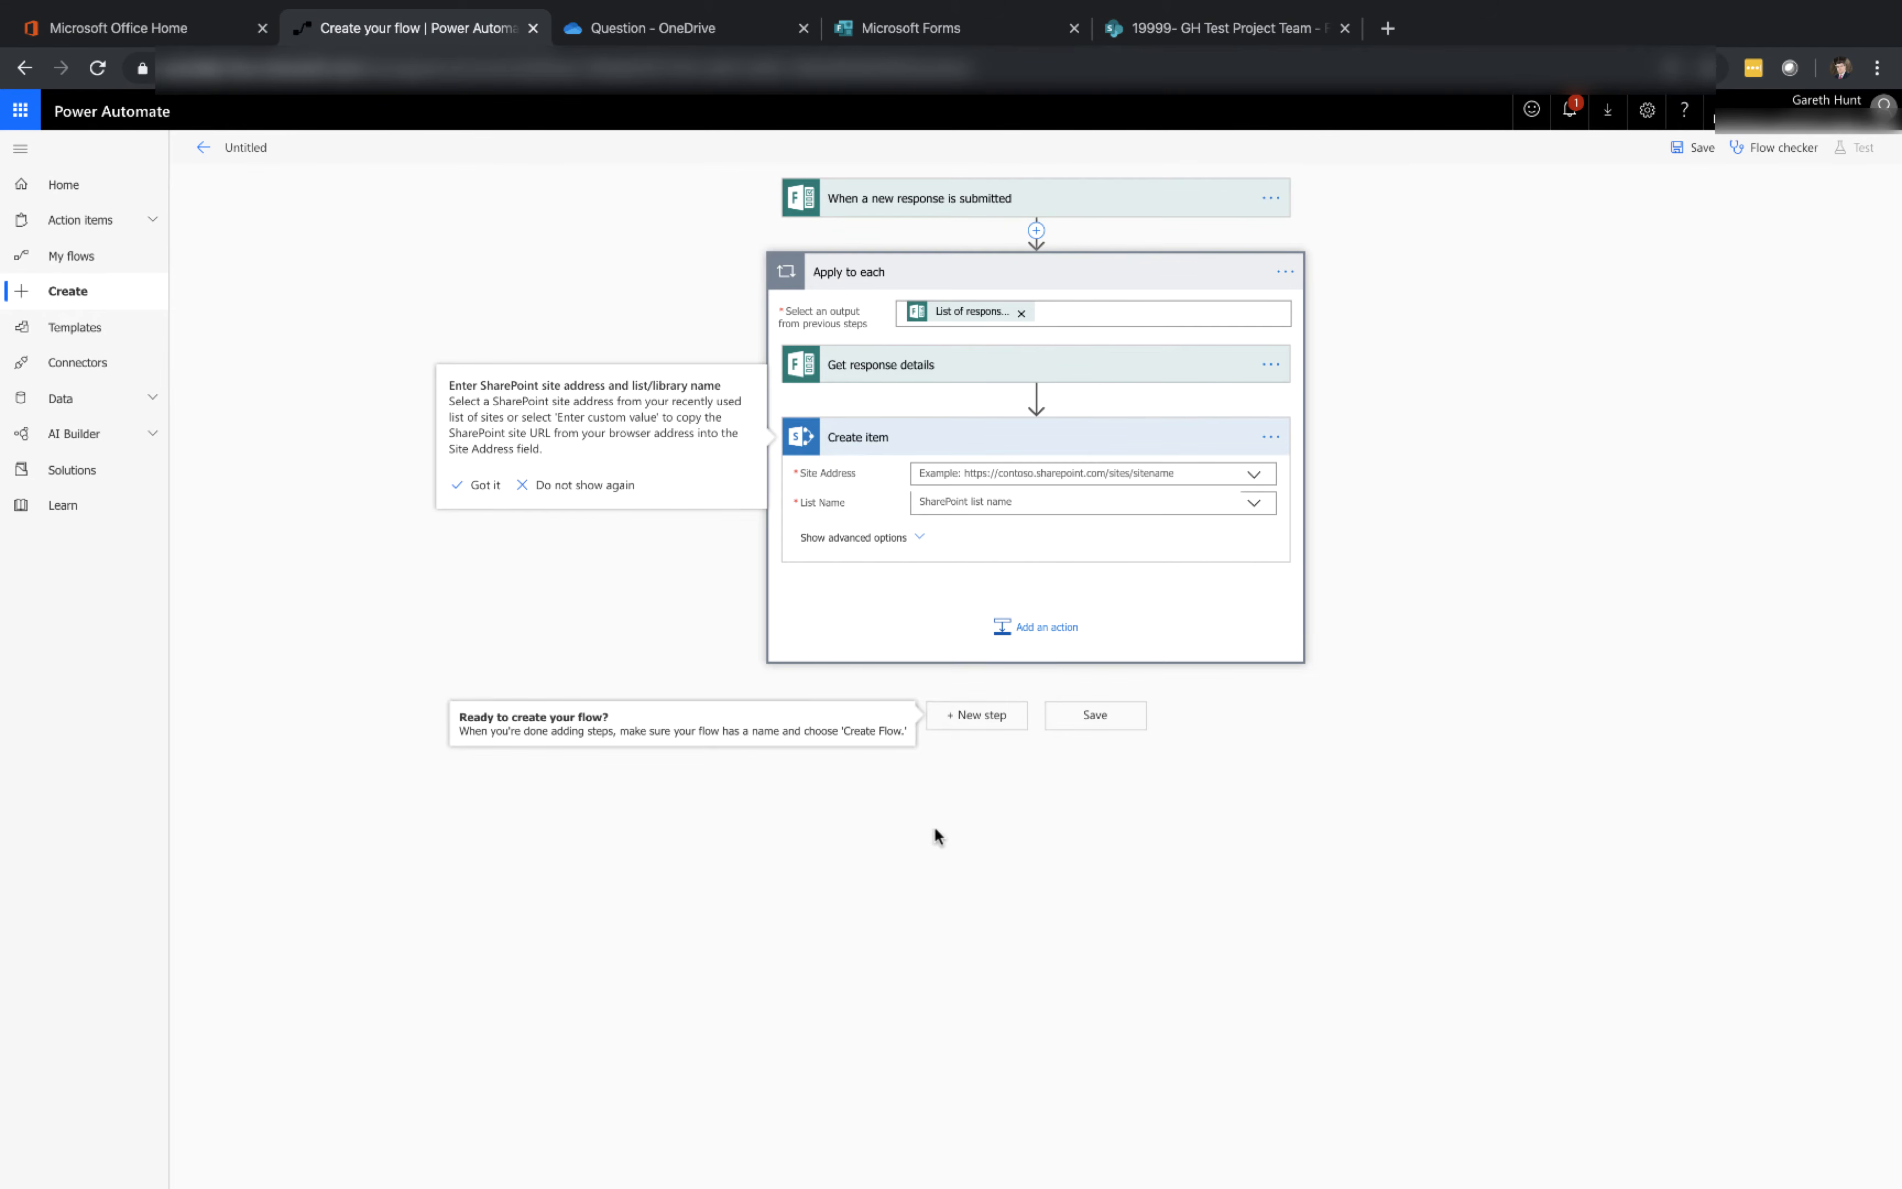
Set Create item's site address to 19999- GH Test Project Team and its list name to Form Responses
left_click(1254, 475)
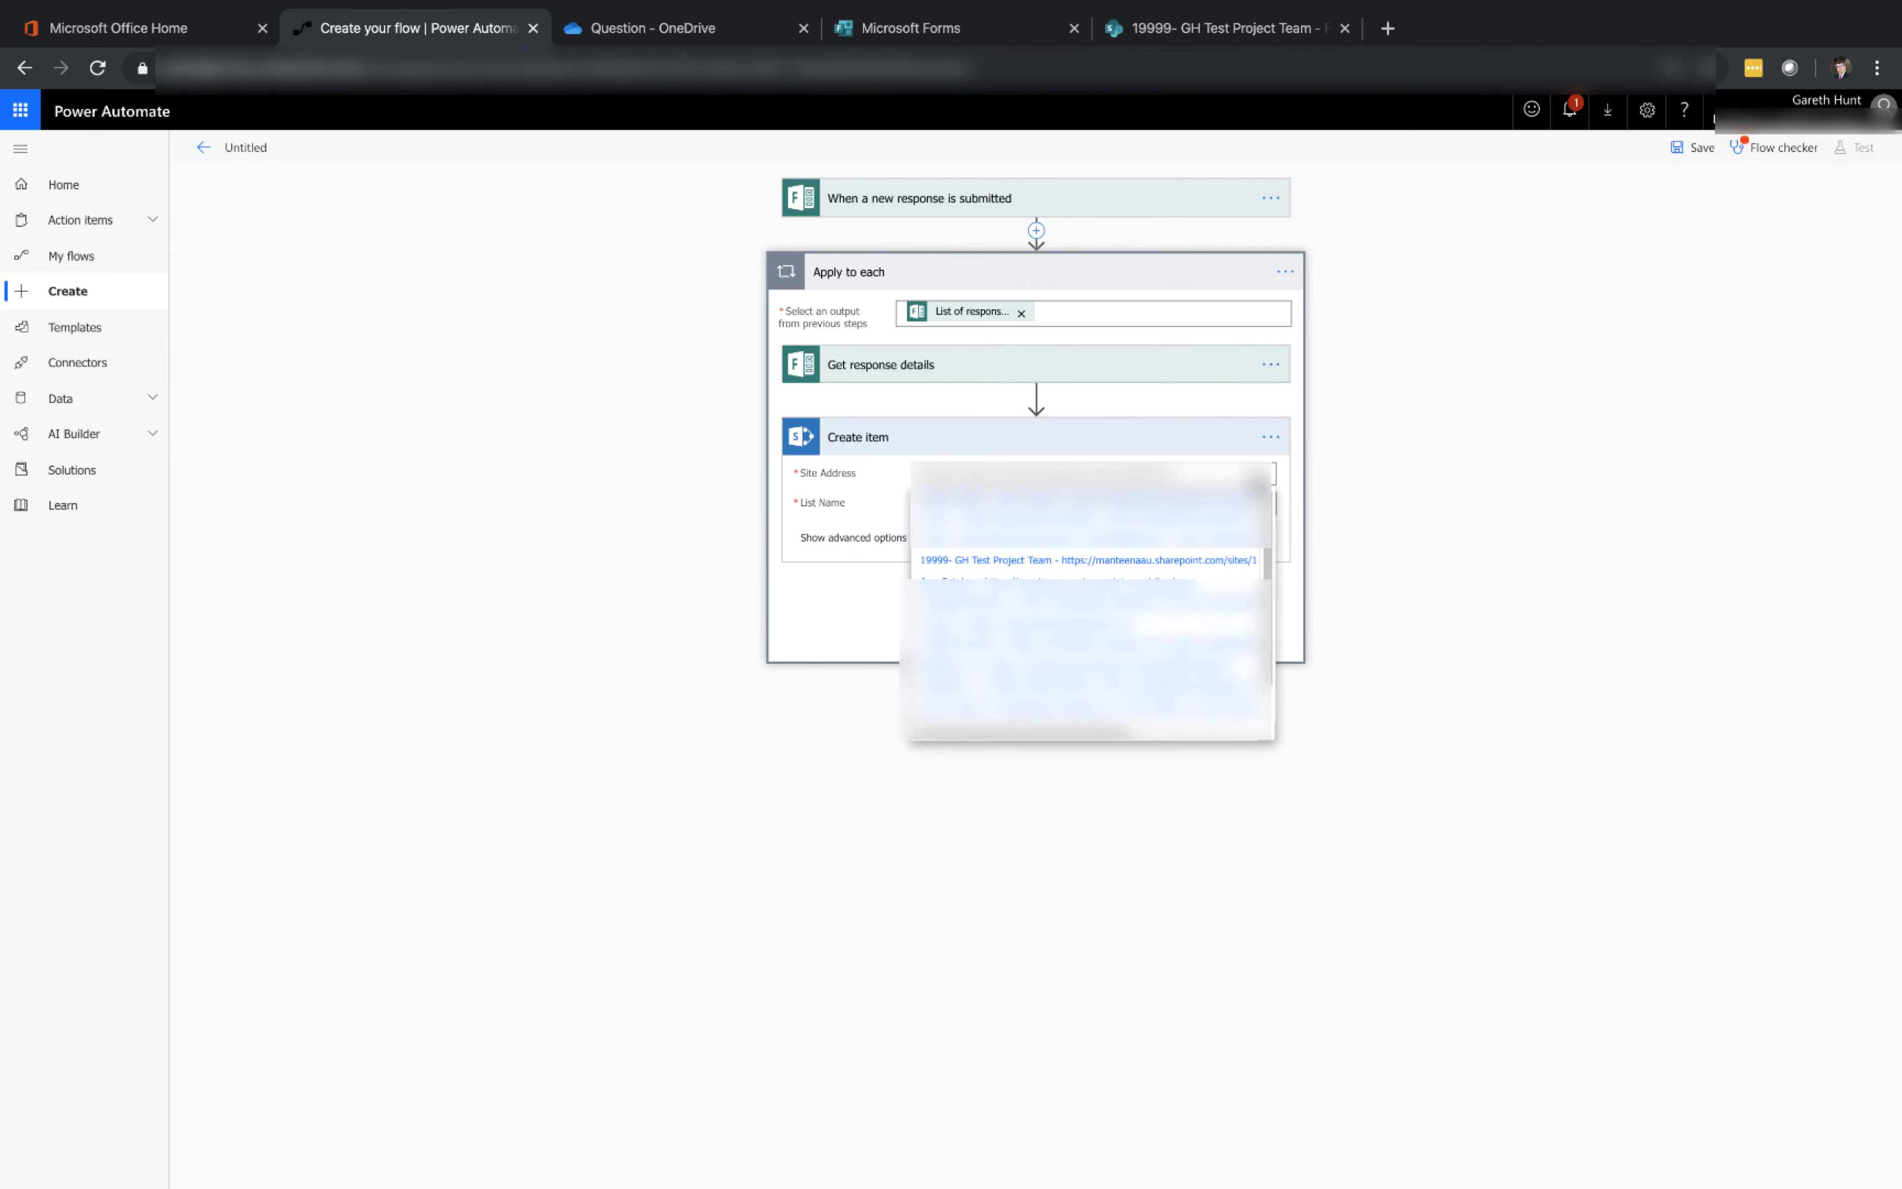
left_click(1191, 560)
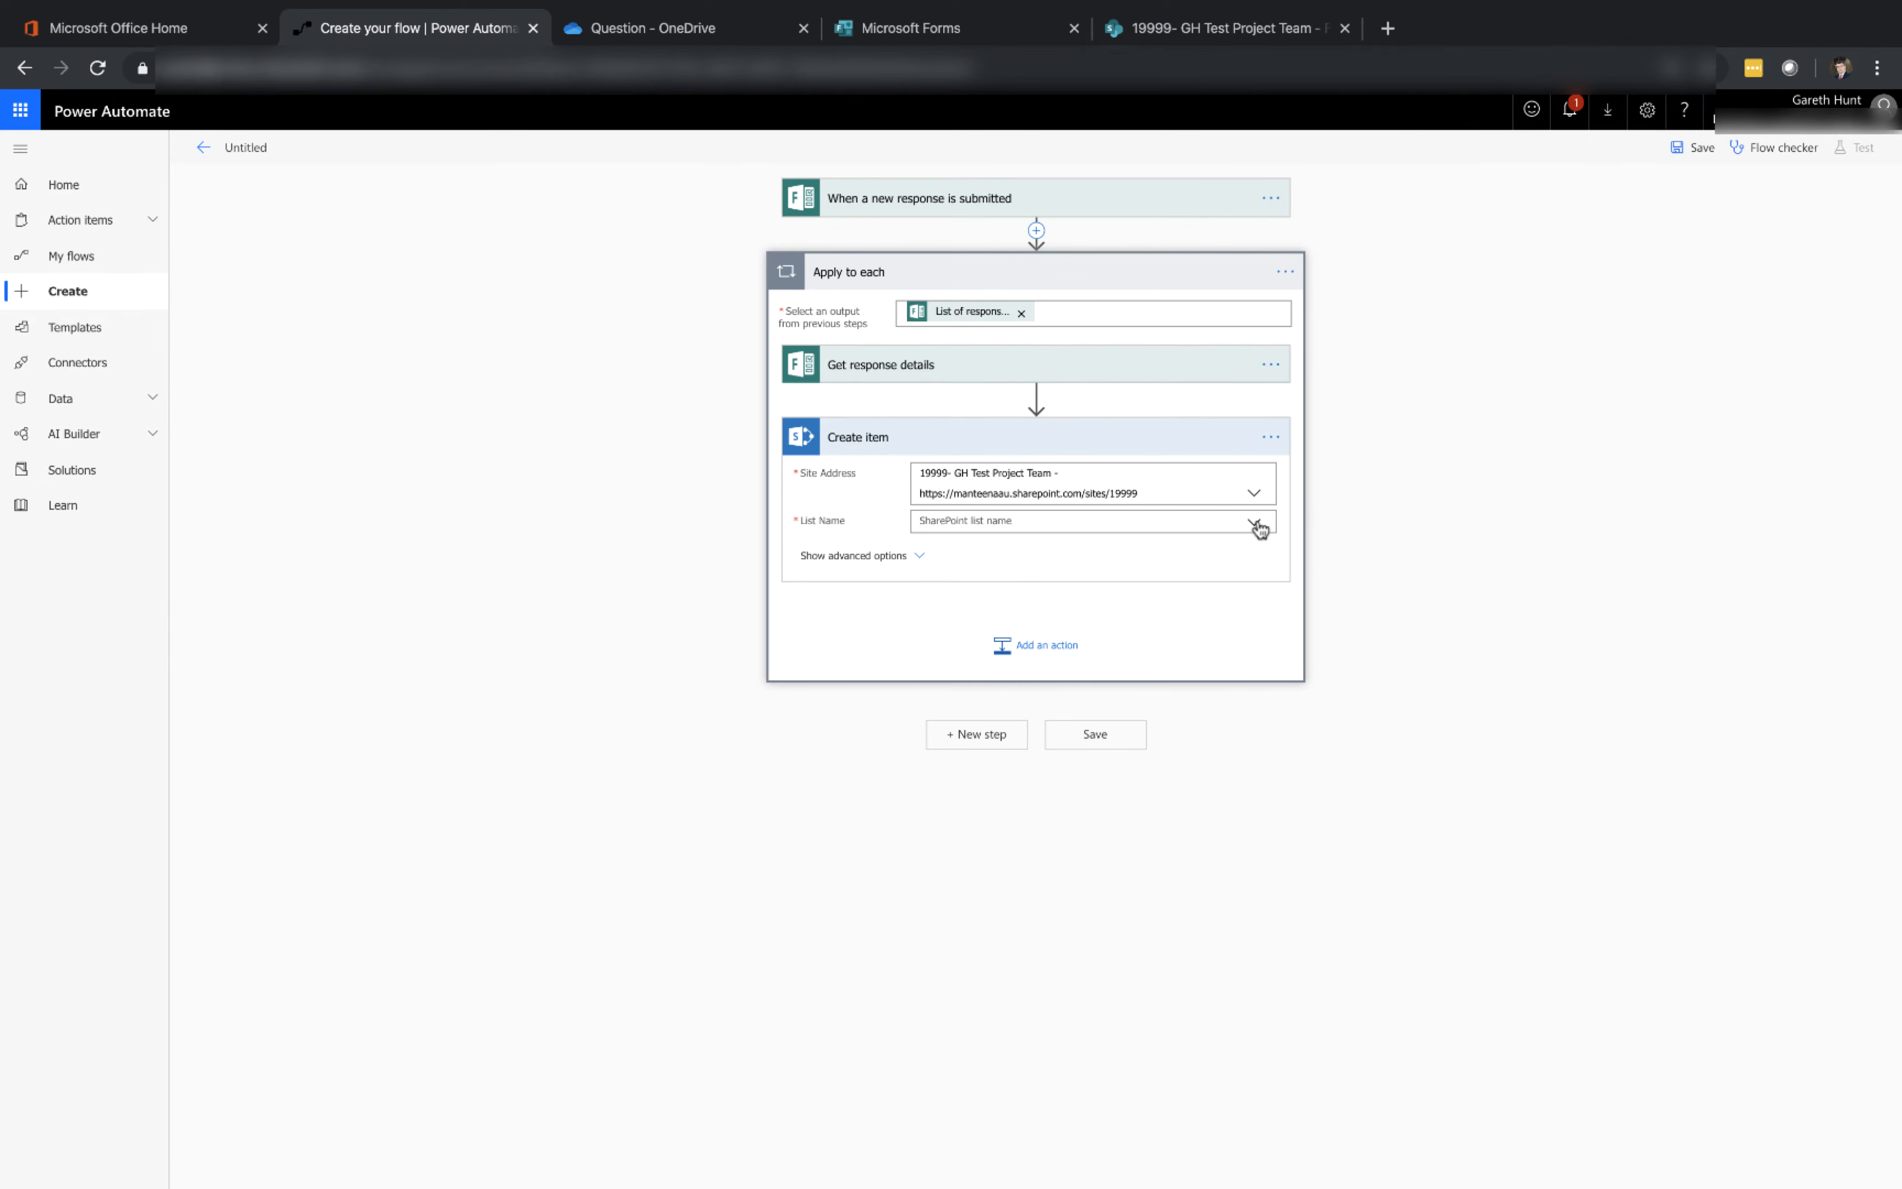
left_click(1256, 524)
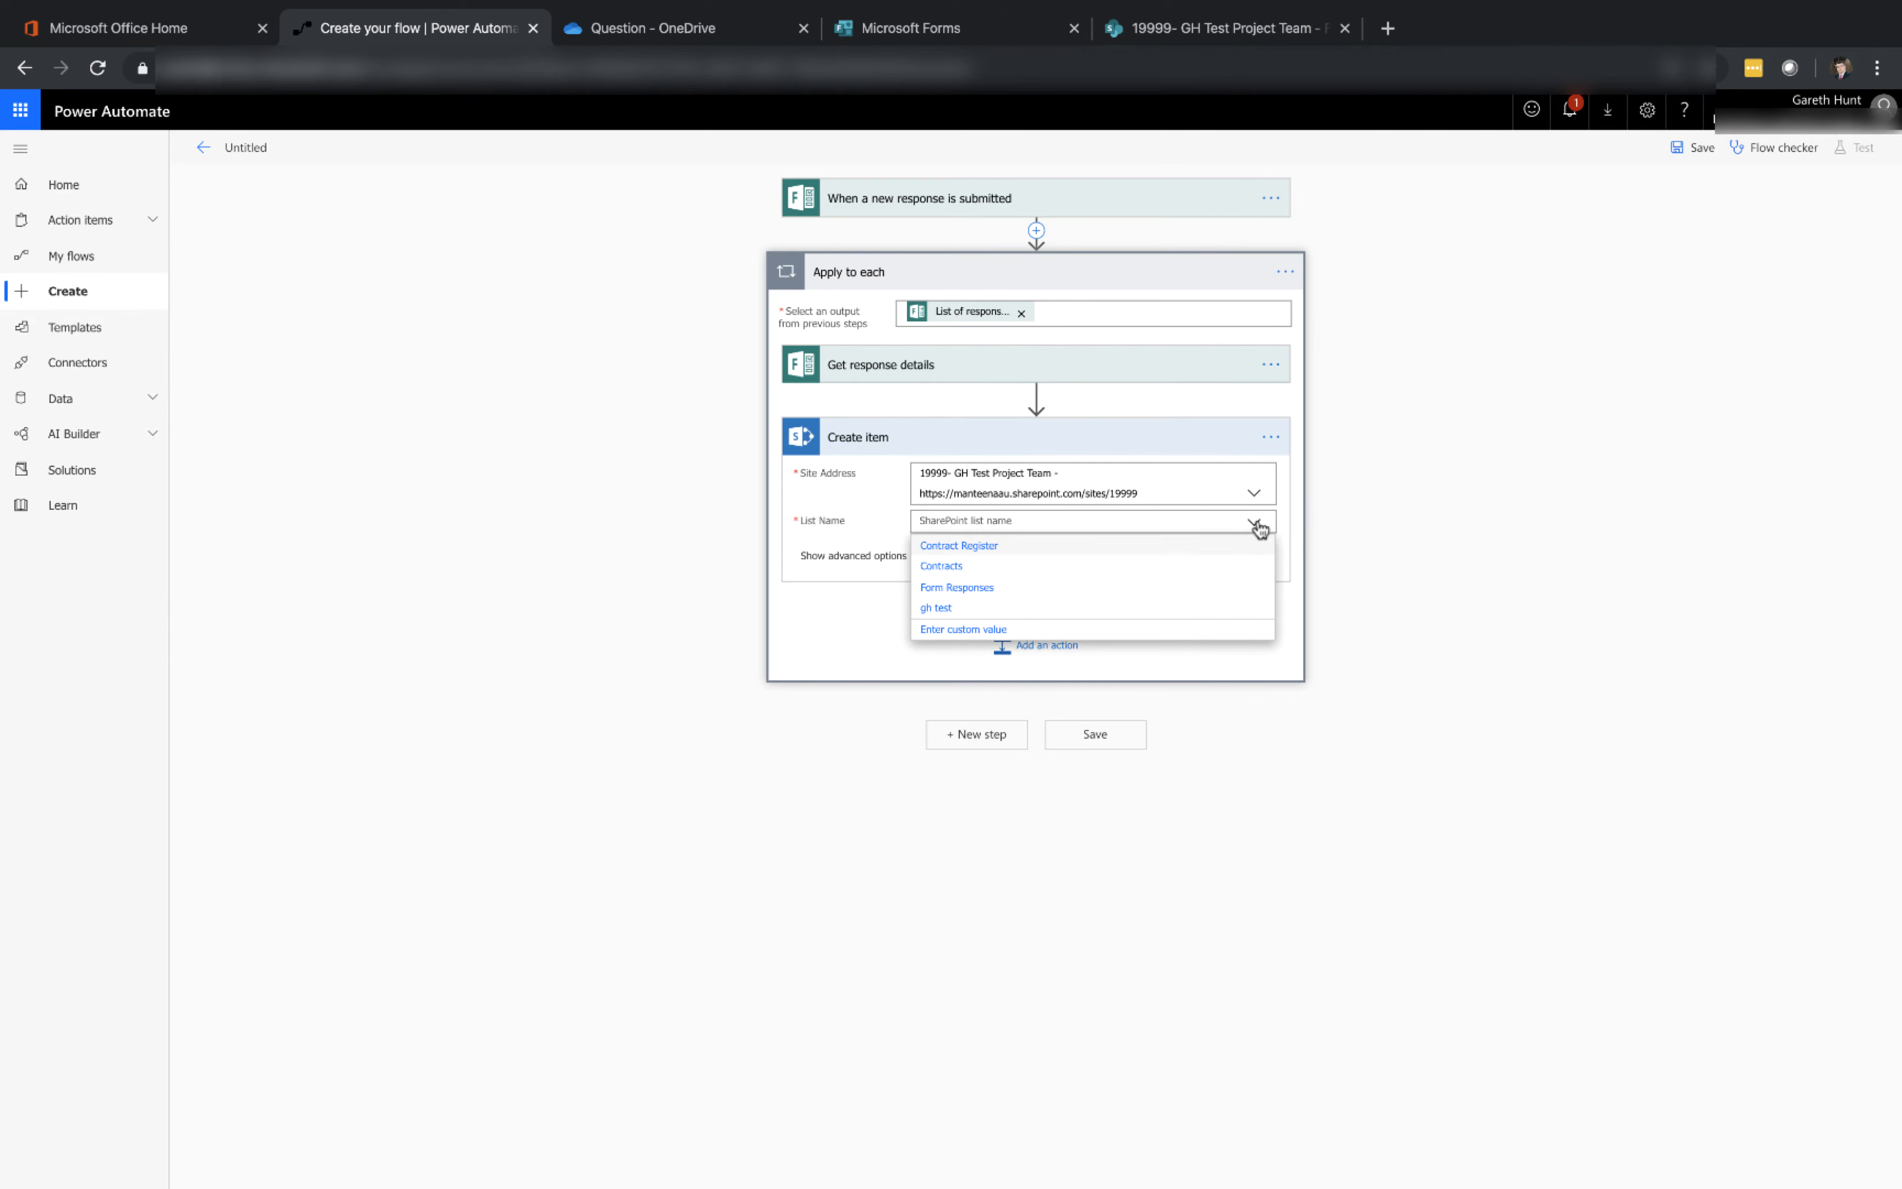
left_click(1107, 597)
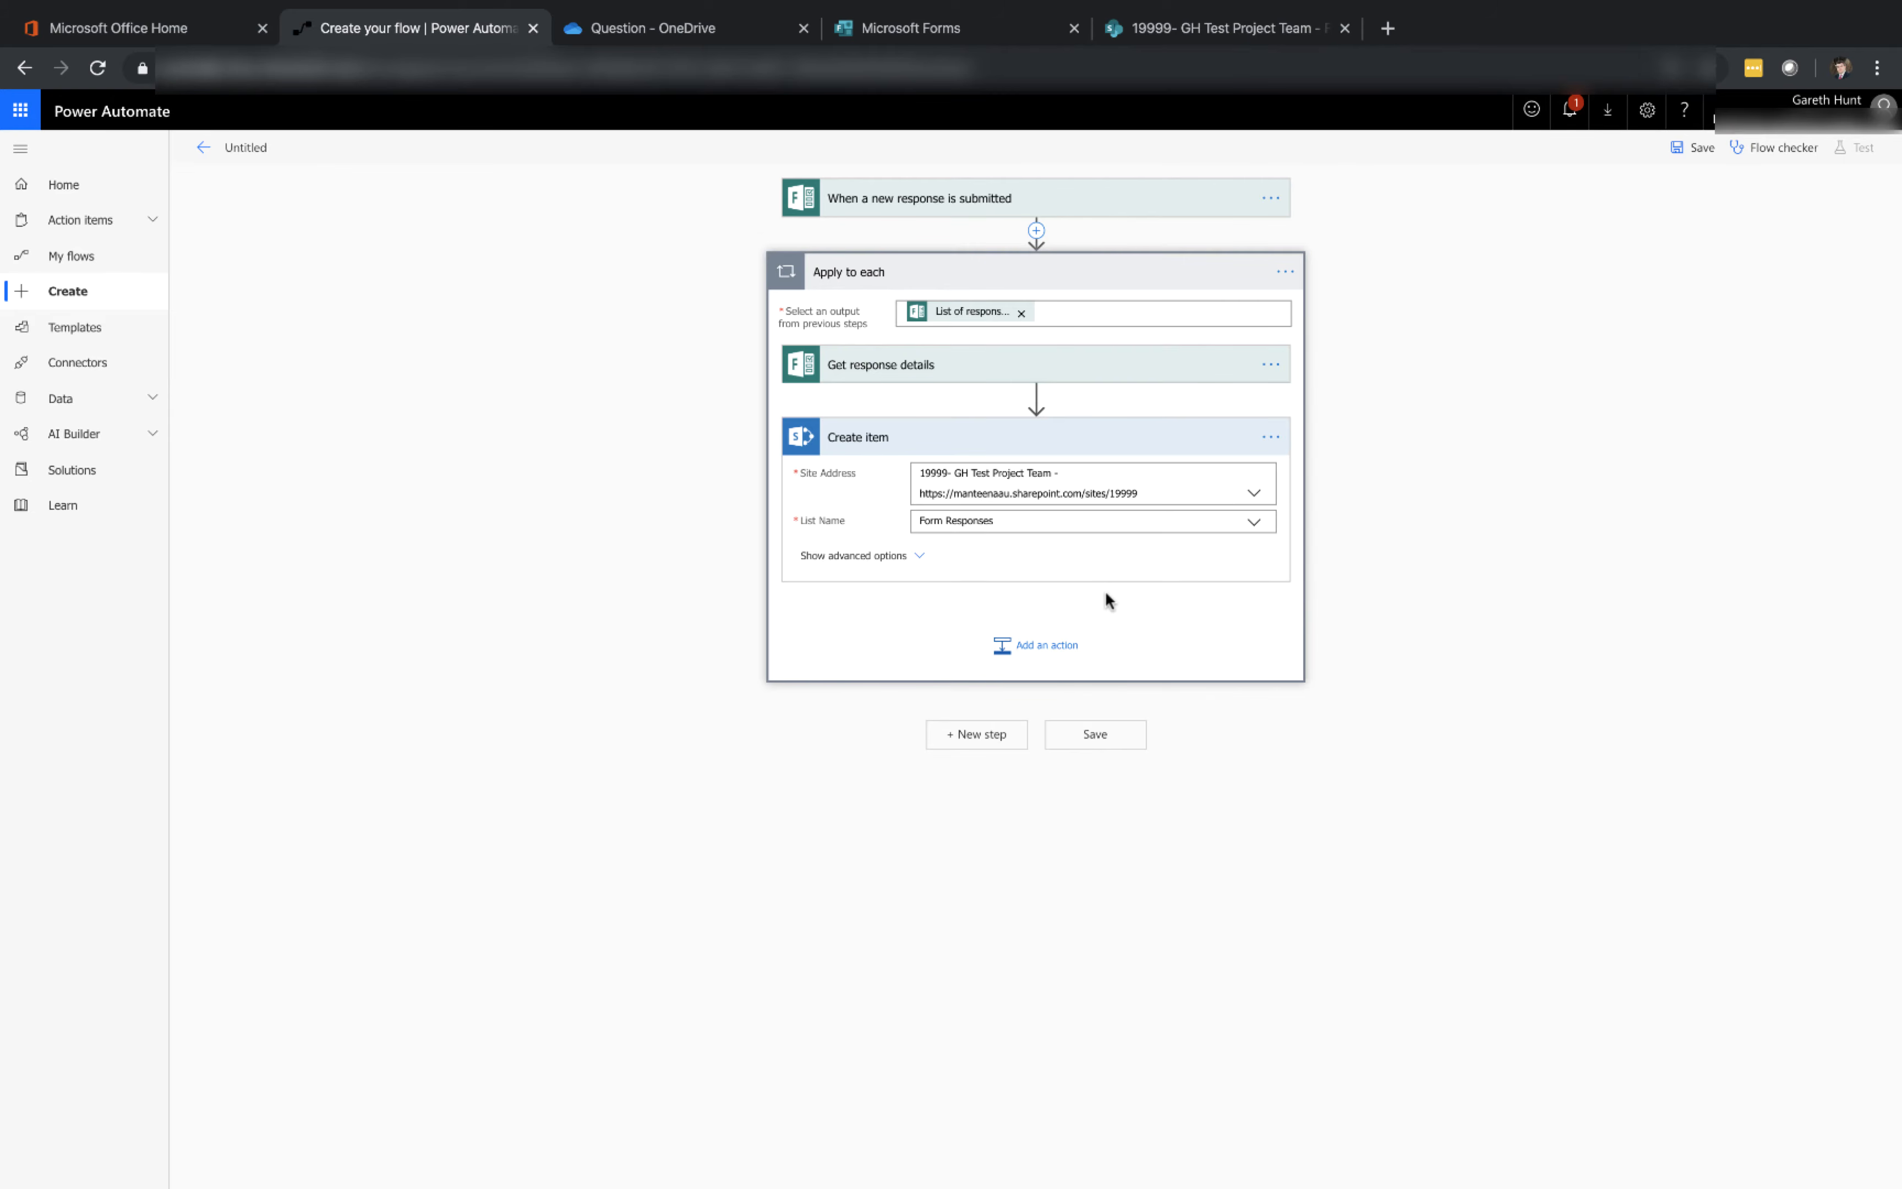
Map the item Title to the form's Name answer and save the flow
left_click(1070, 552)
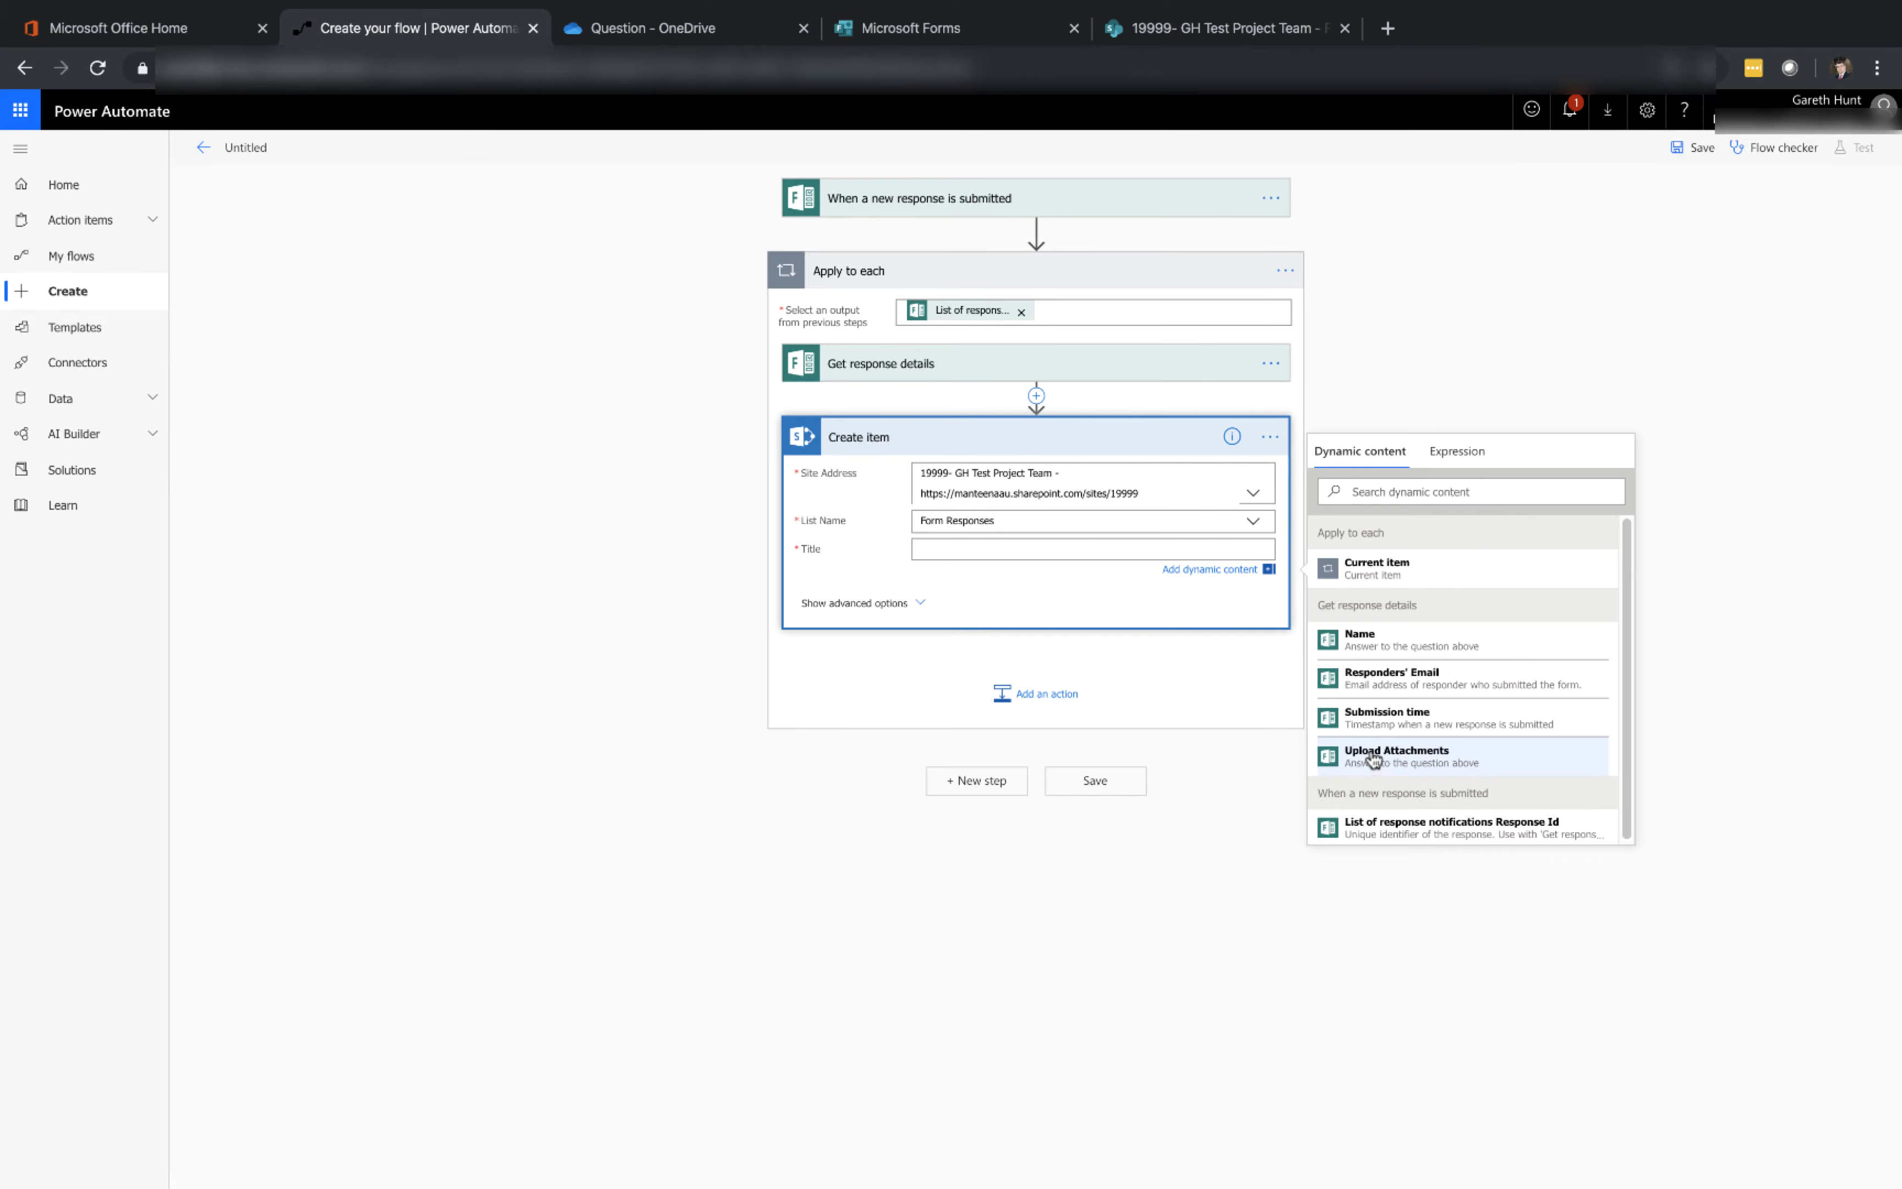
left_click(1371, 646)
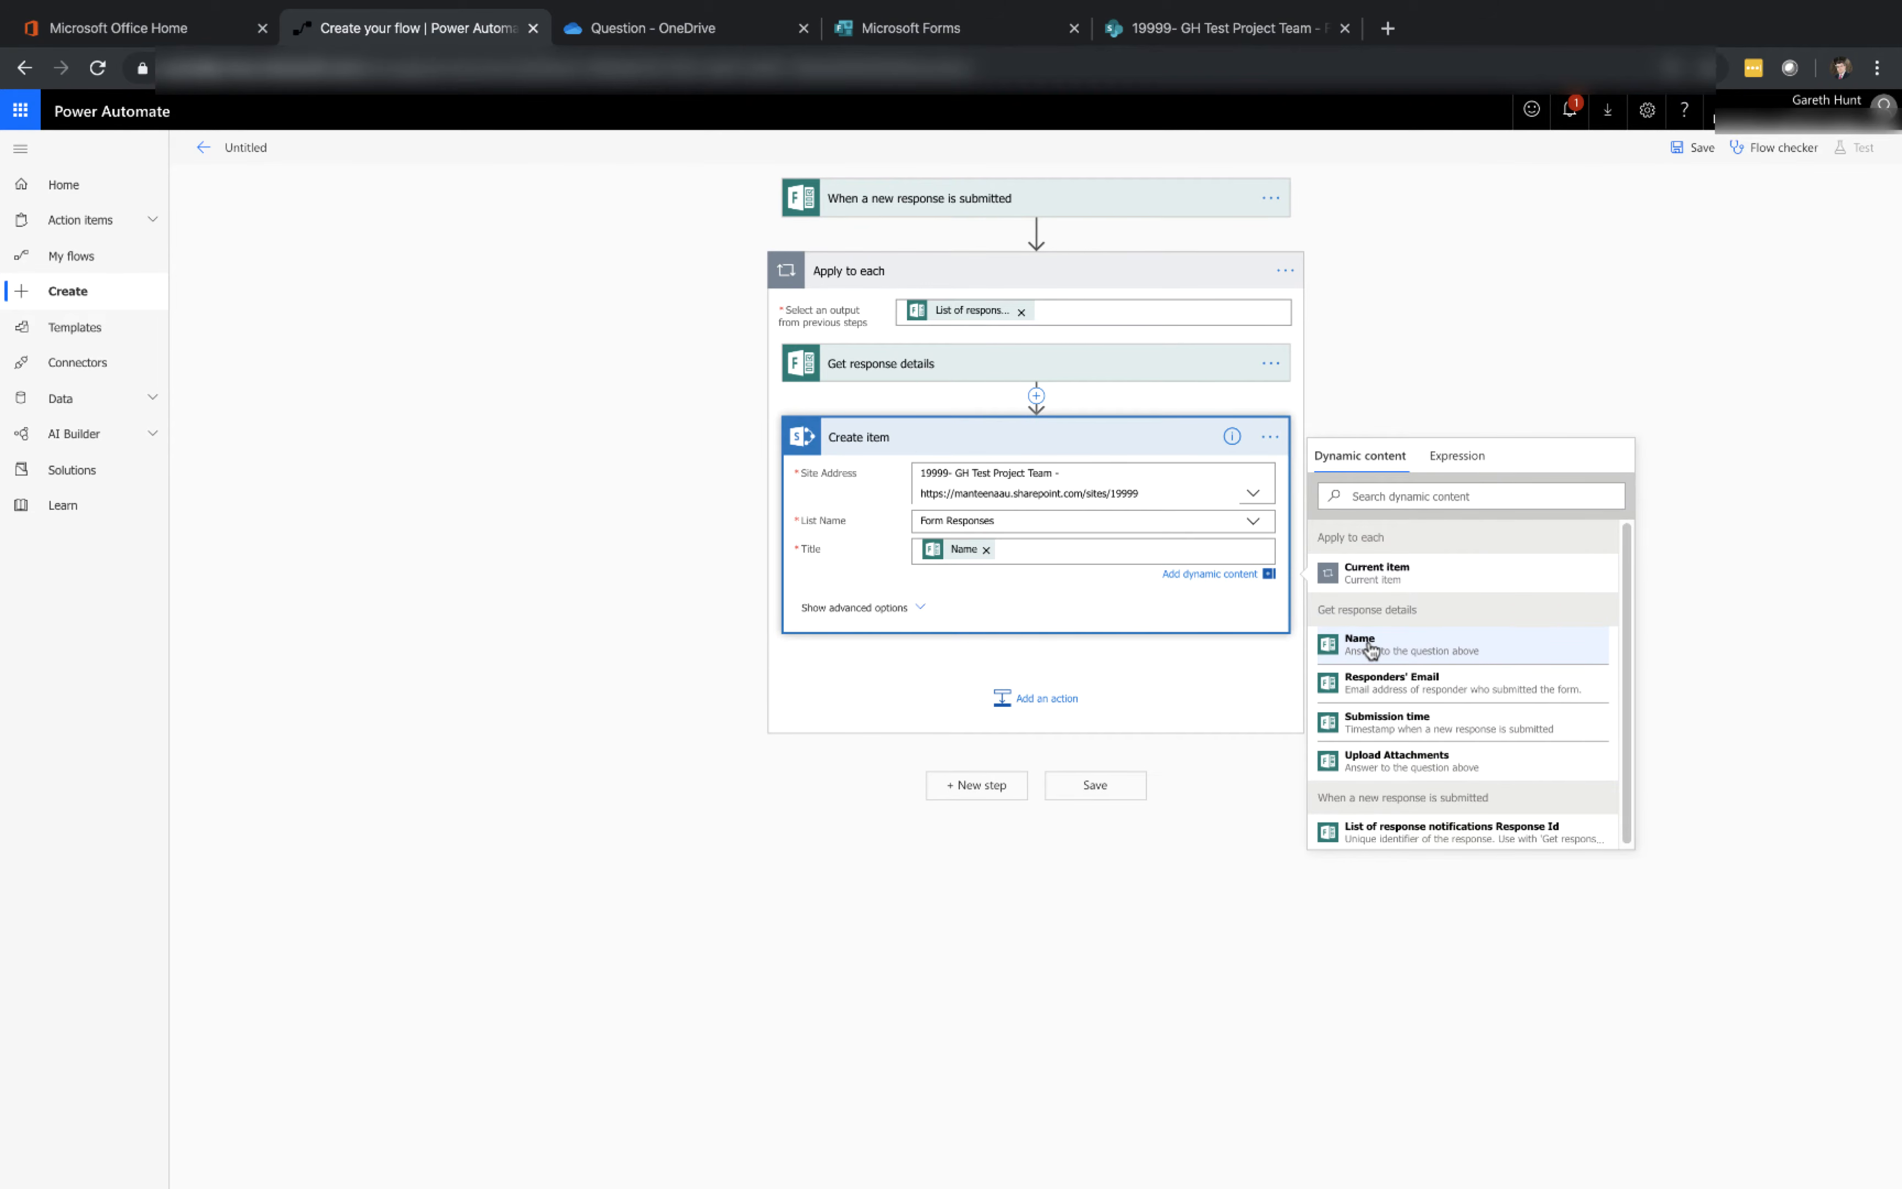
left_click(1107, 792)
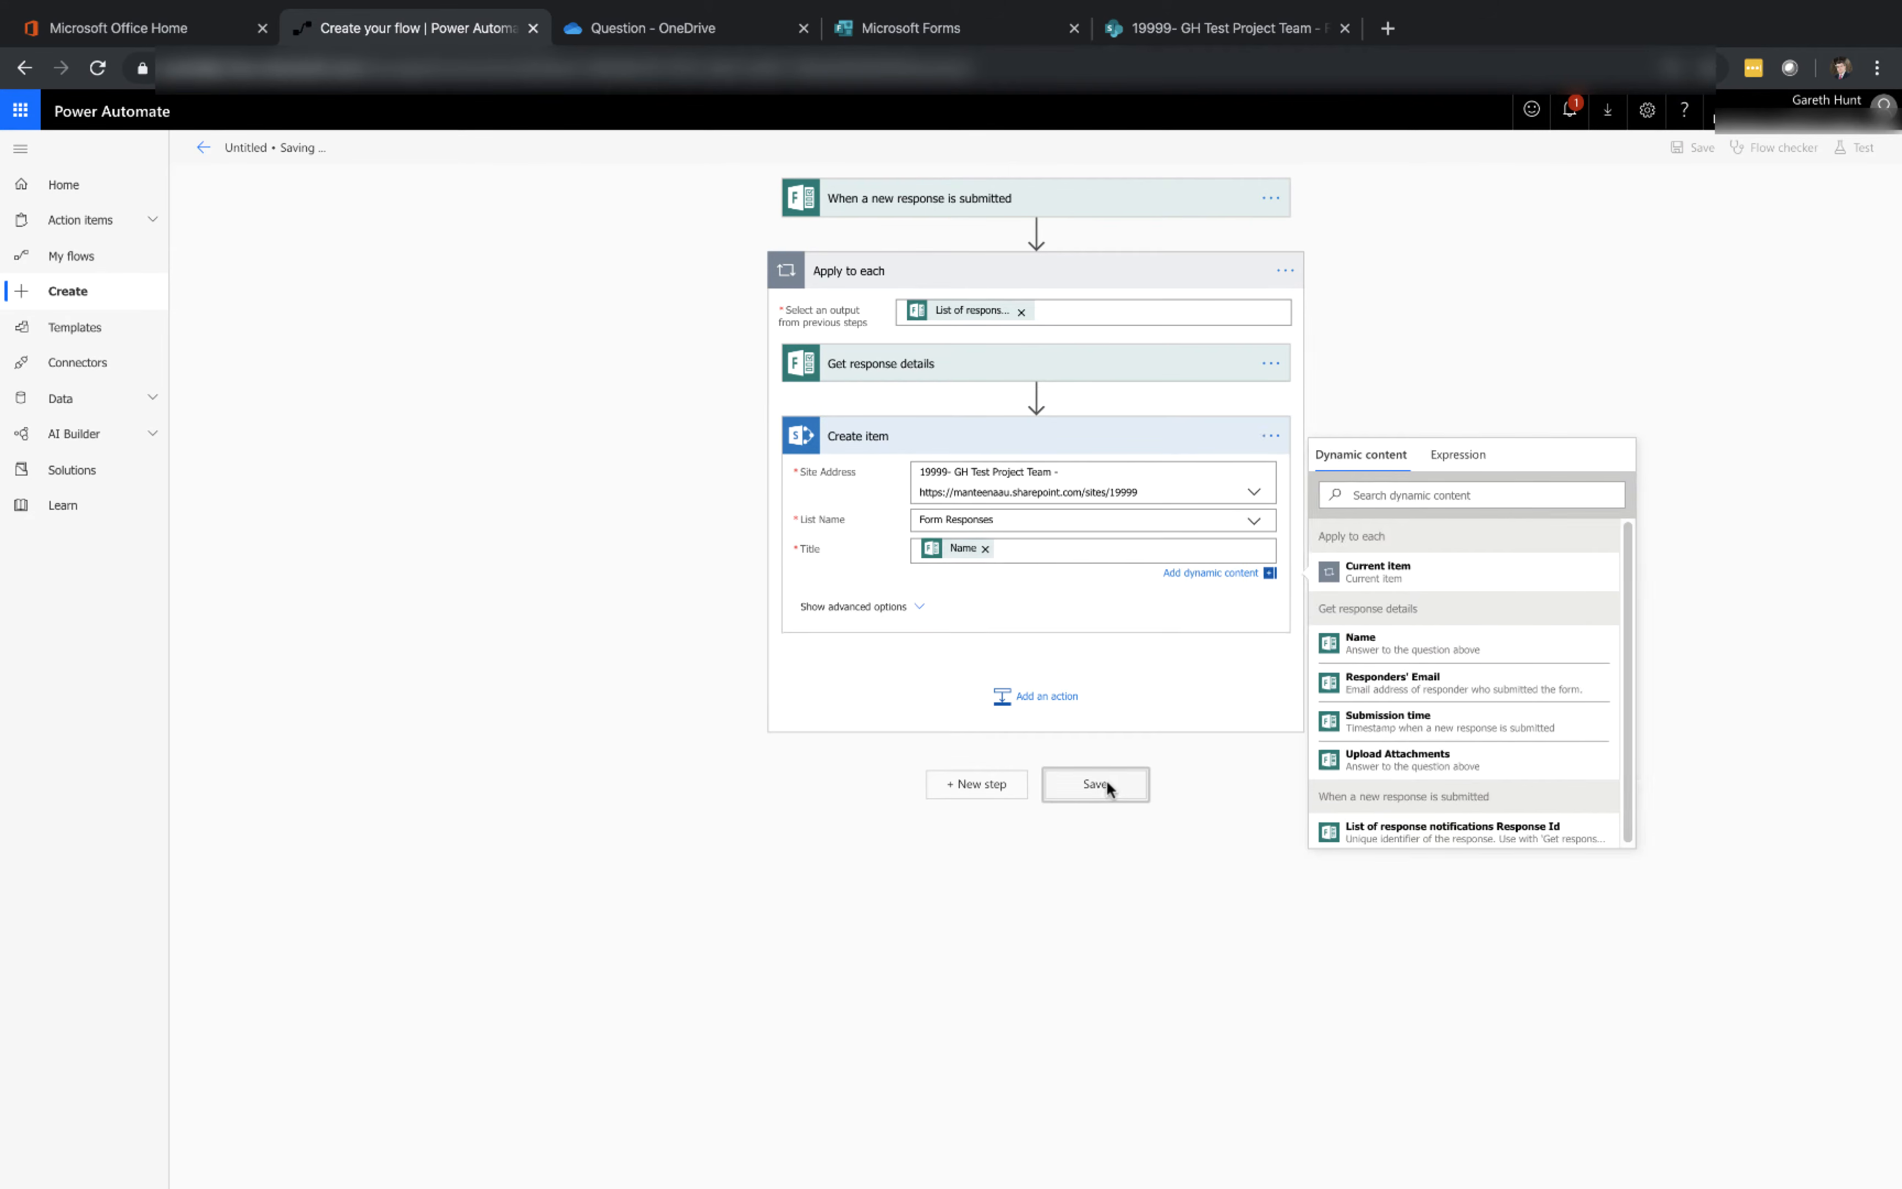
Preview the Form with attachments form and enter the respondent's name in the Name question
left_click(909, 31)
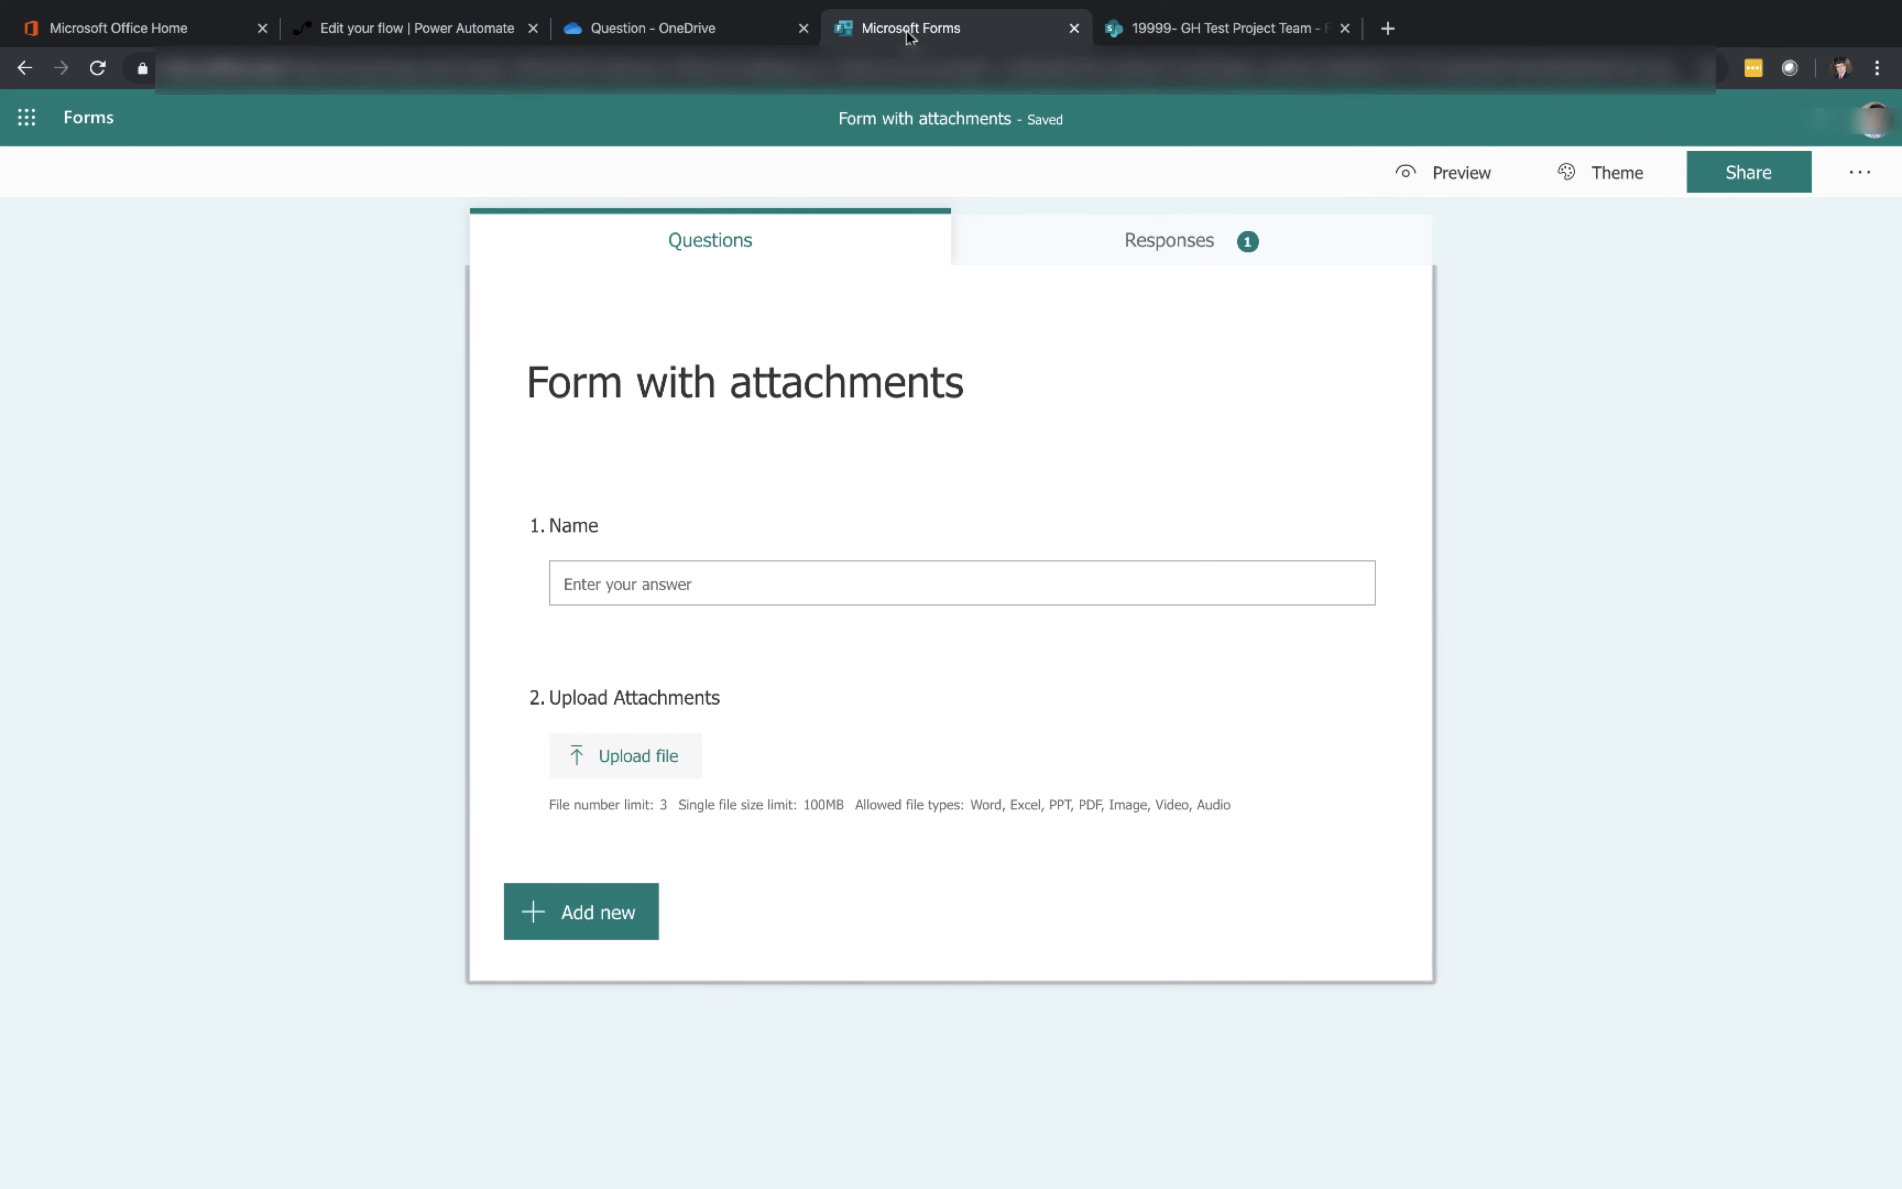
left_click(1422, 180)
left_click(920, 492)
type("G")
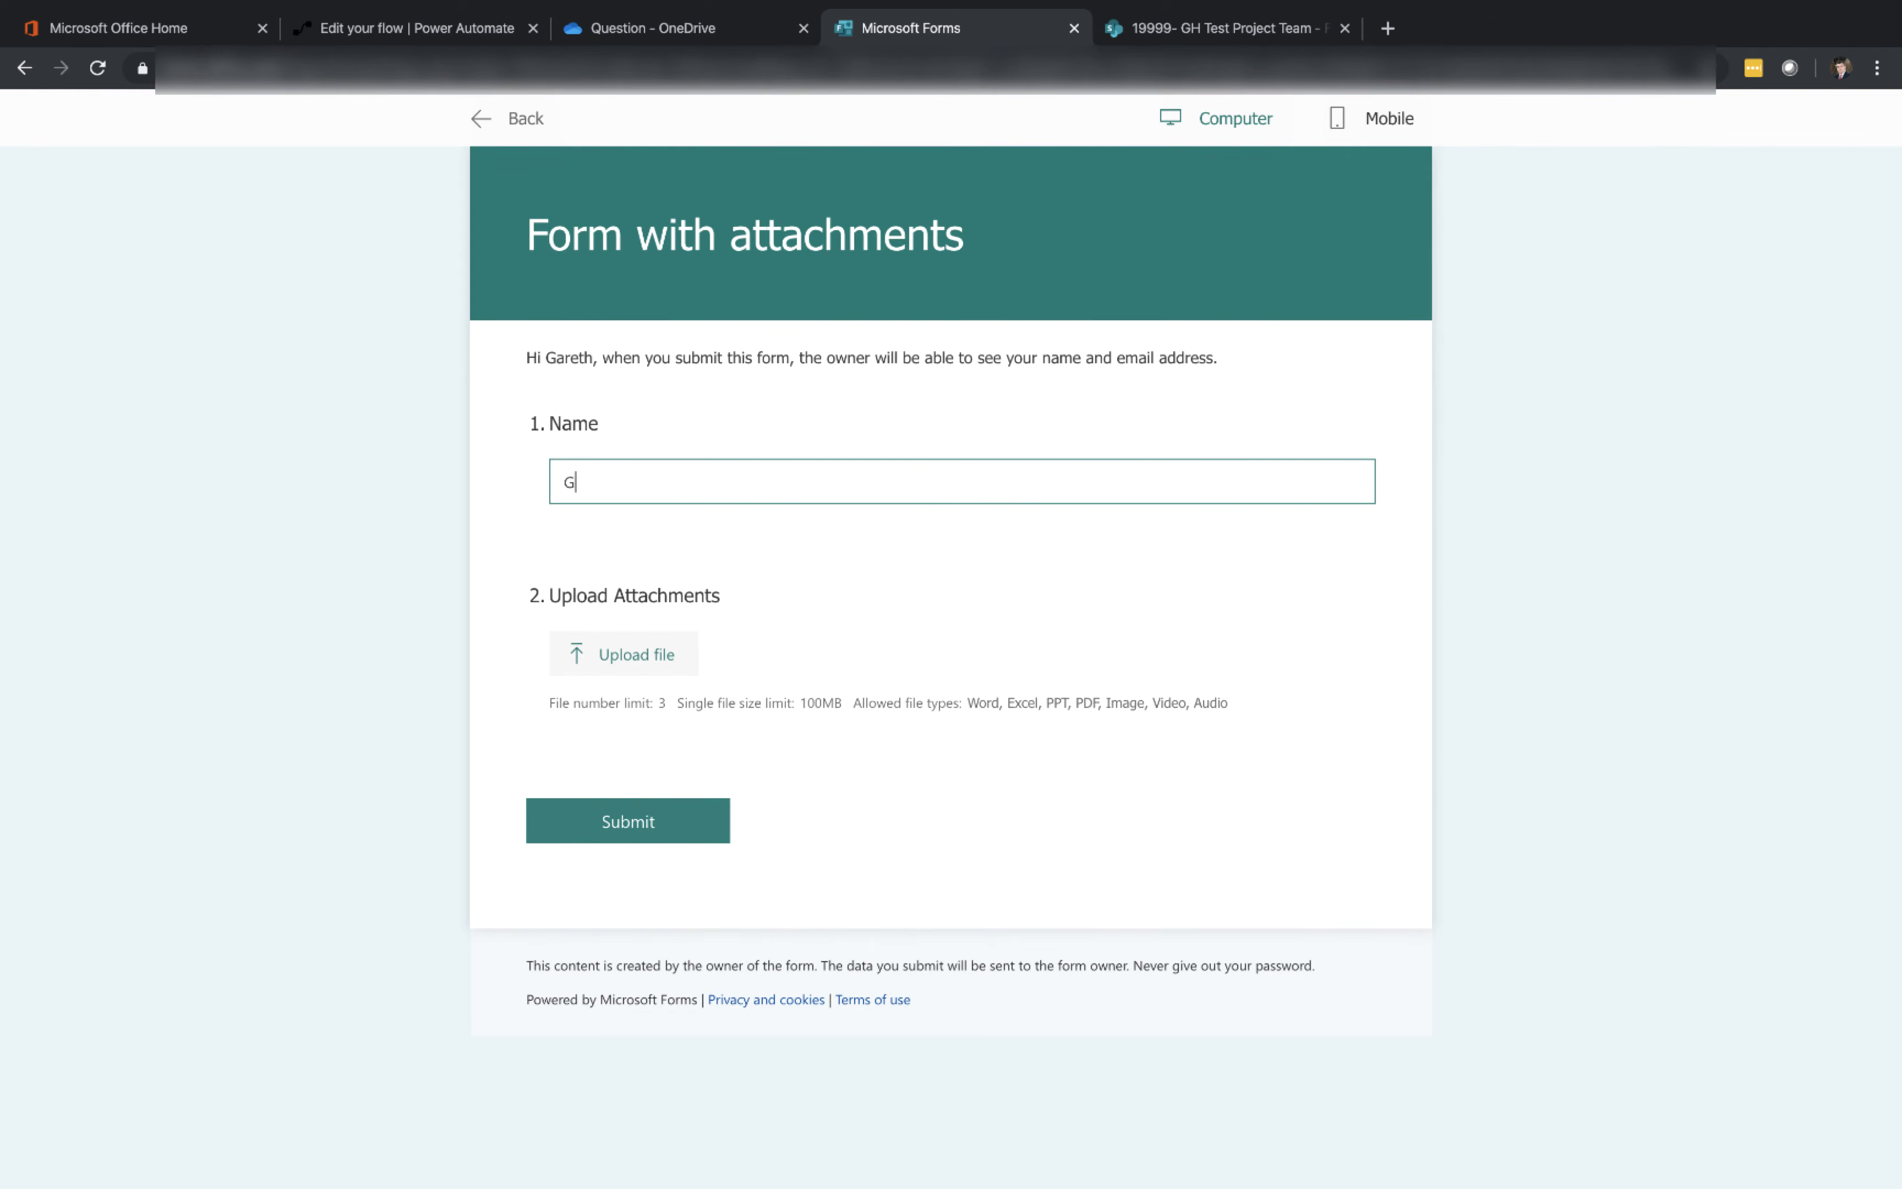
type("areth")
Upload Sample Document 1 and Sample Document 2 to the Upload Attachments question and submit the response
left_click(680, 668)
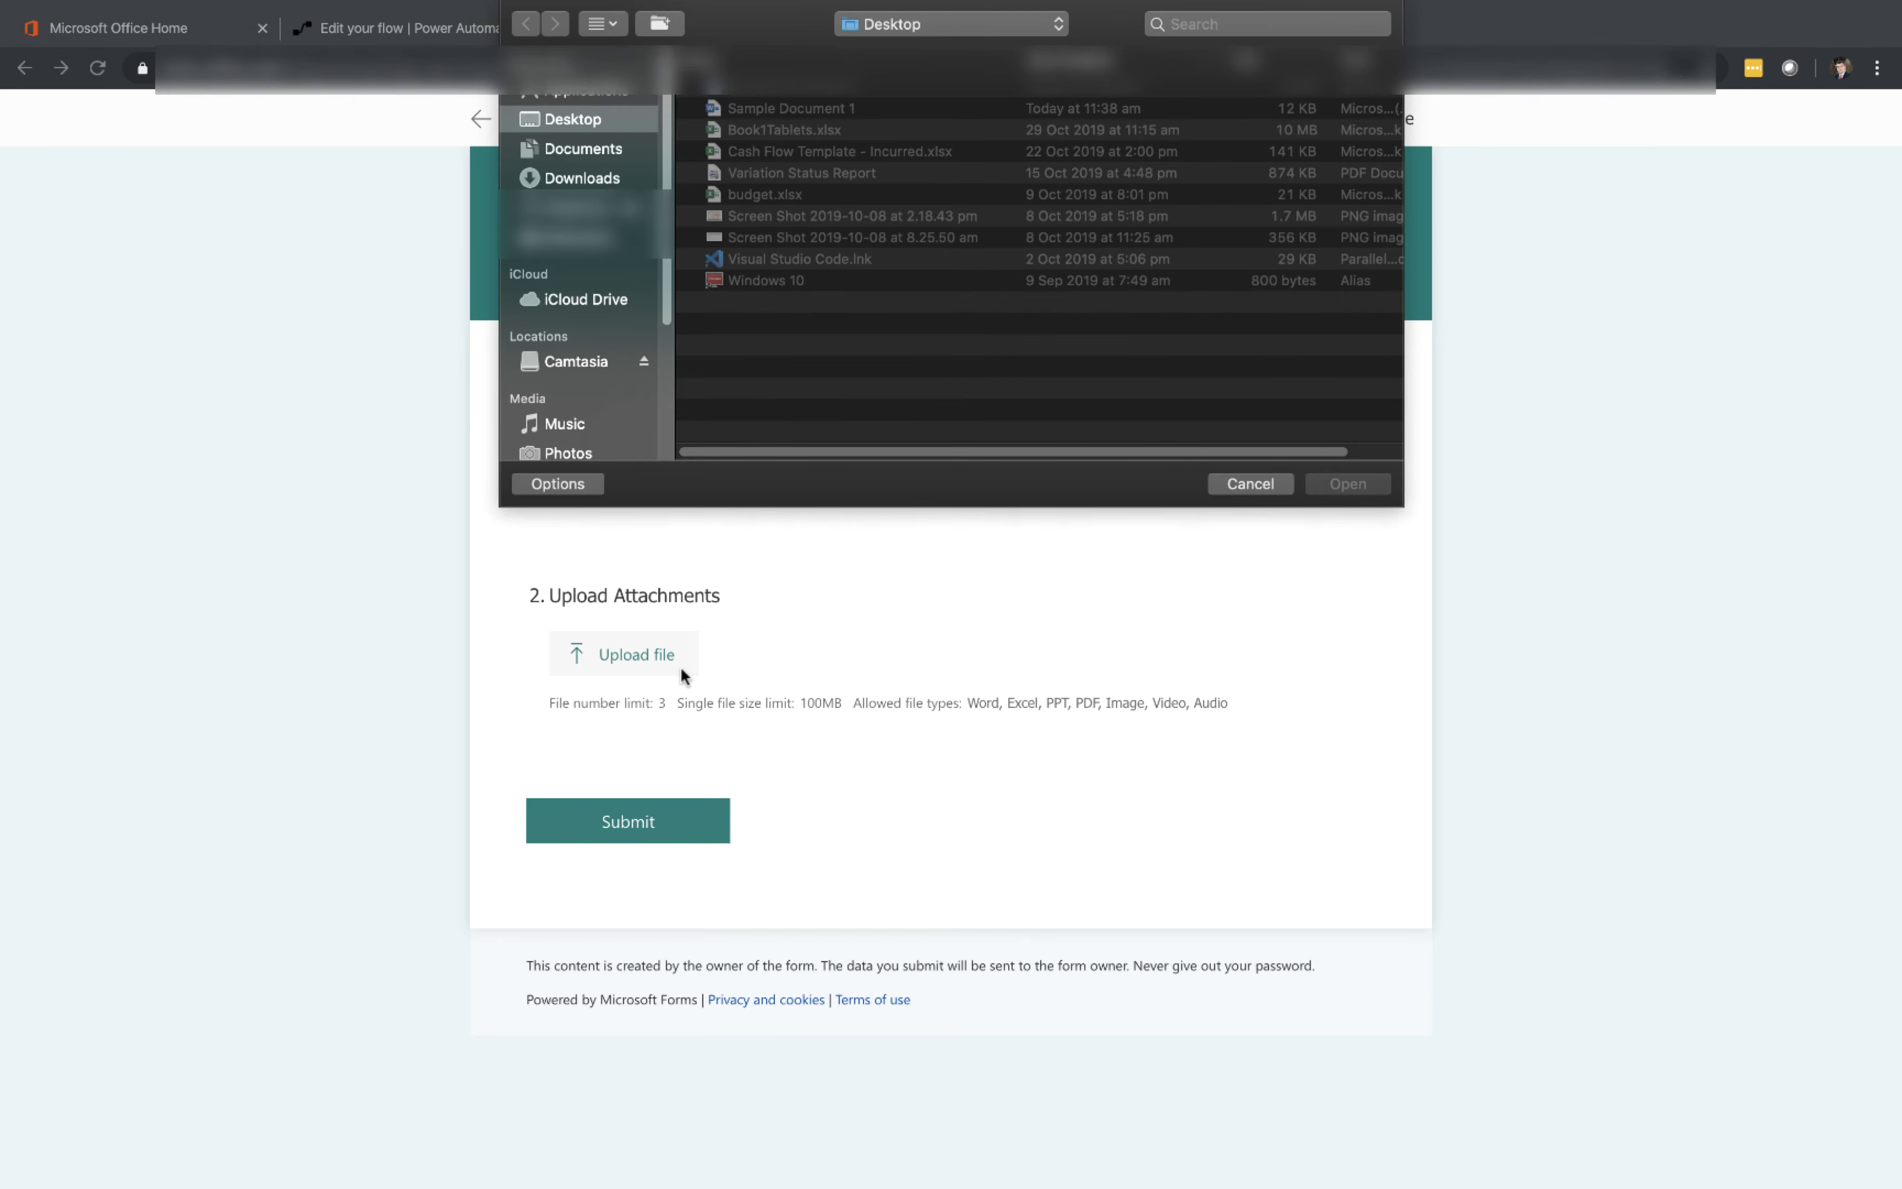
left_click(784, 108)
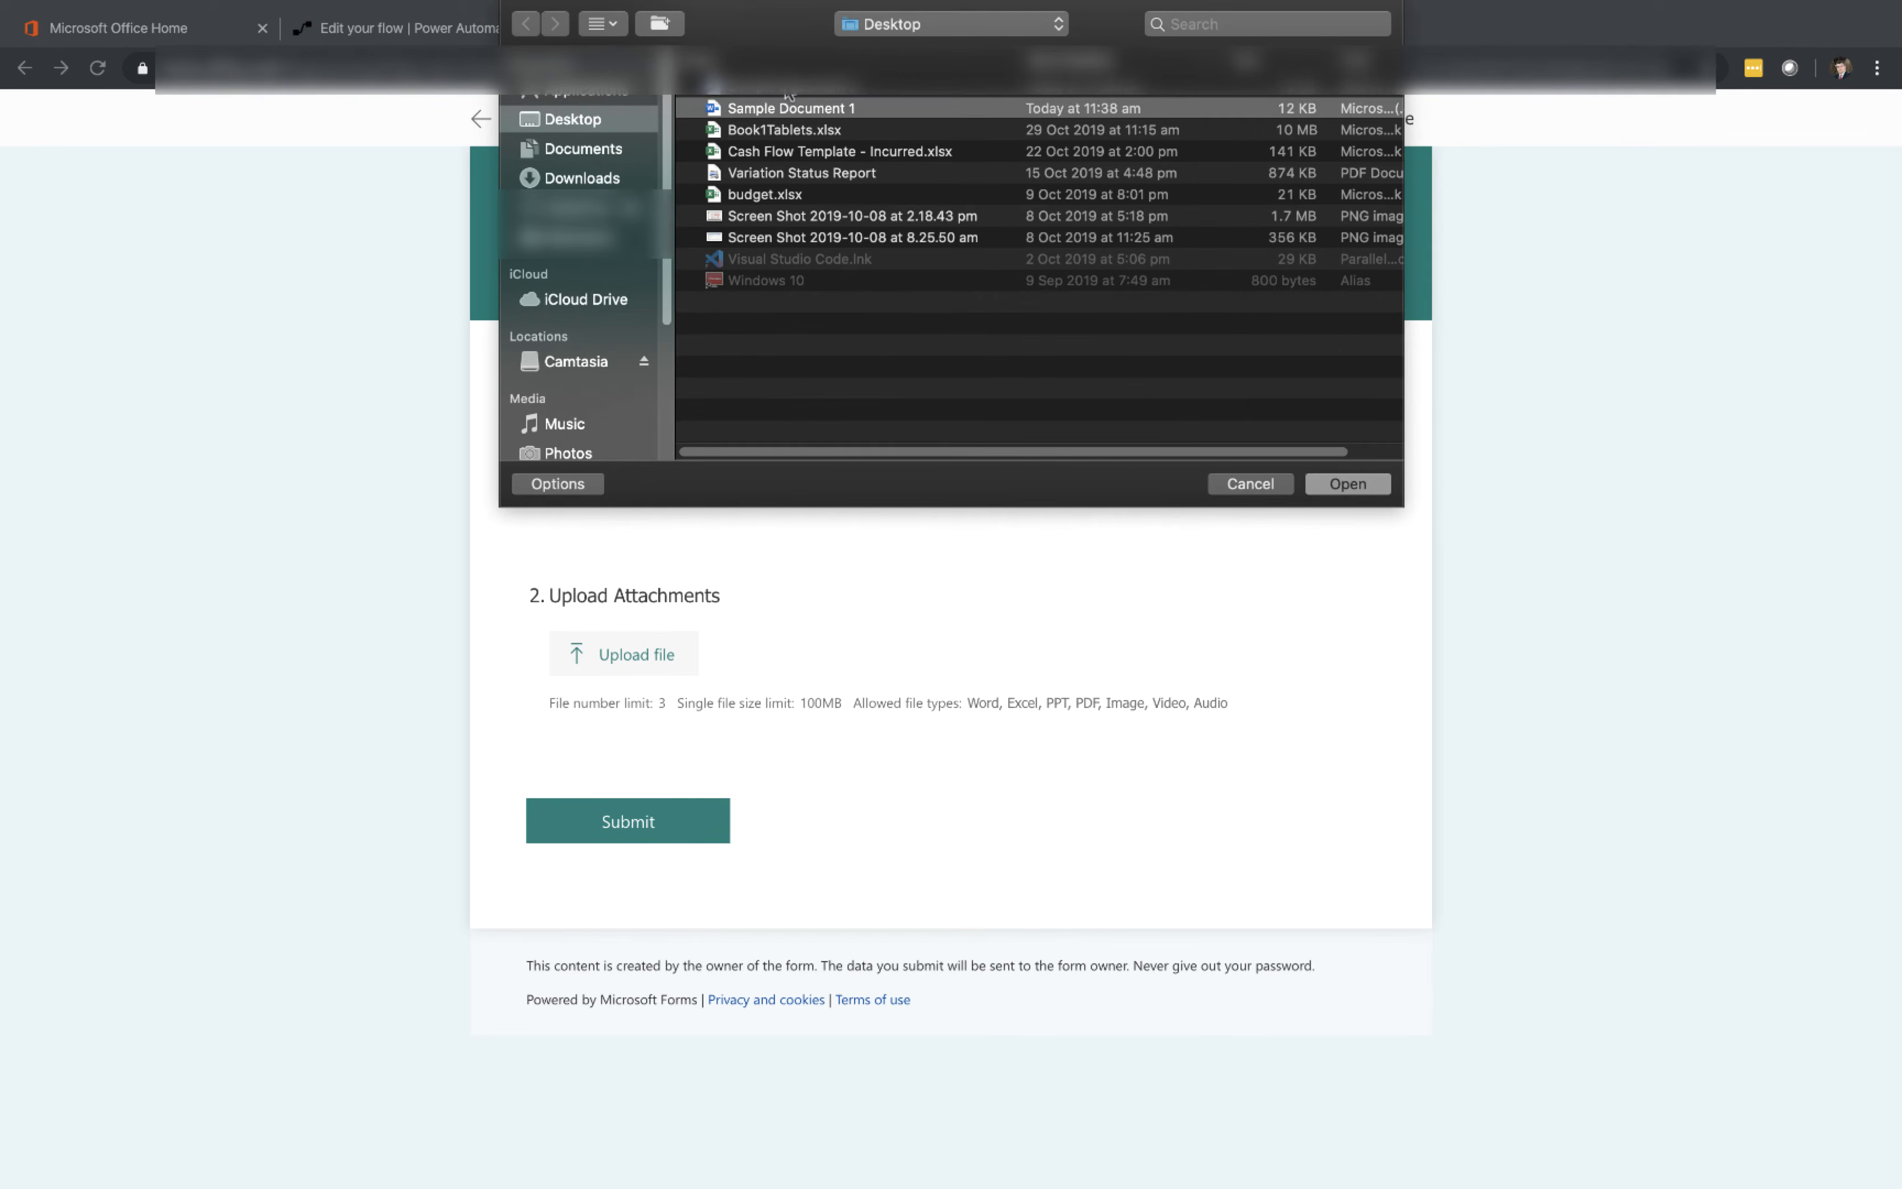
left_click(1368, 490)
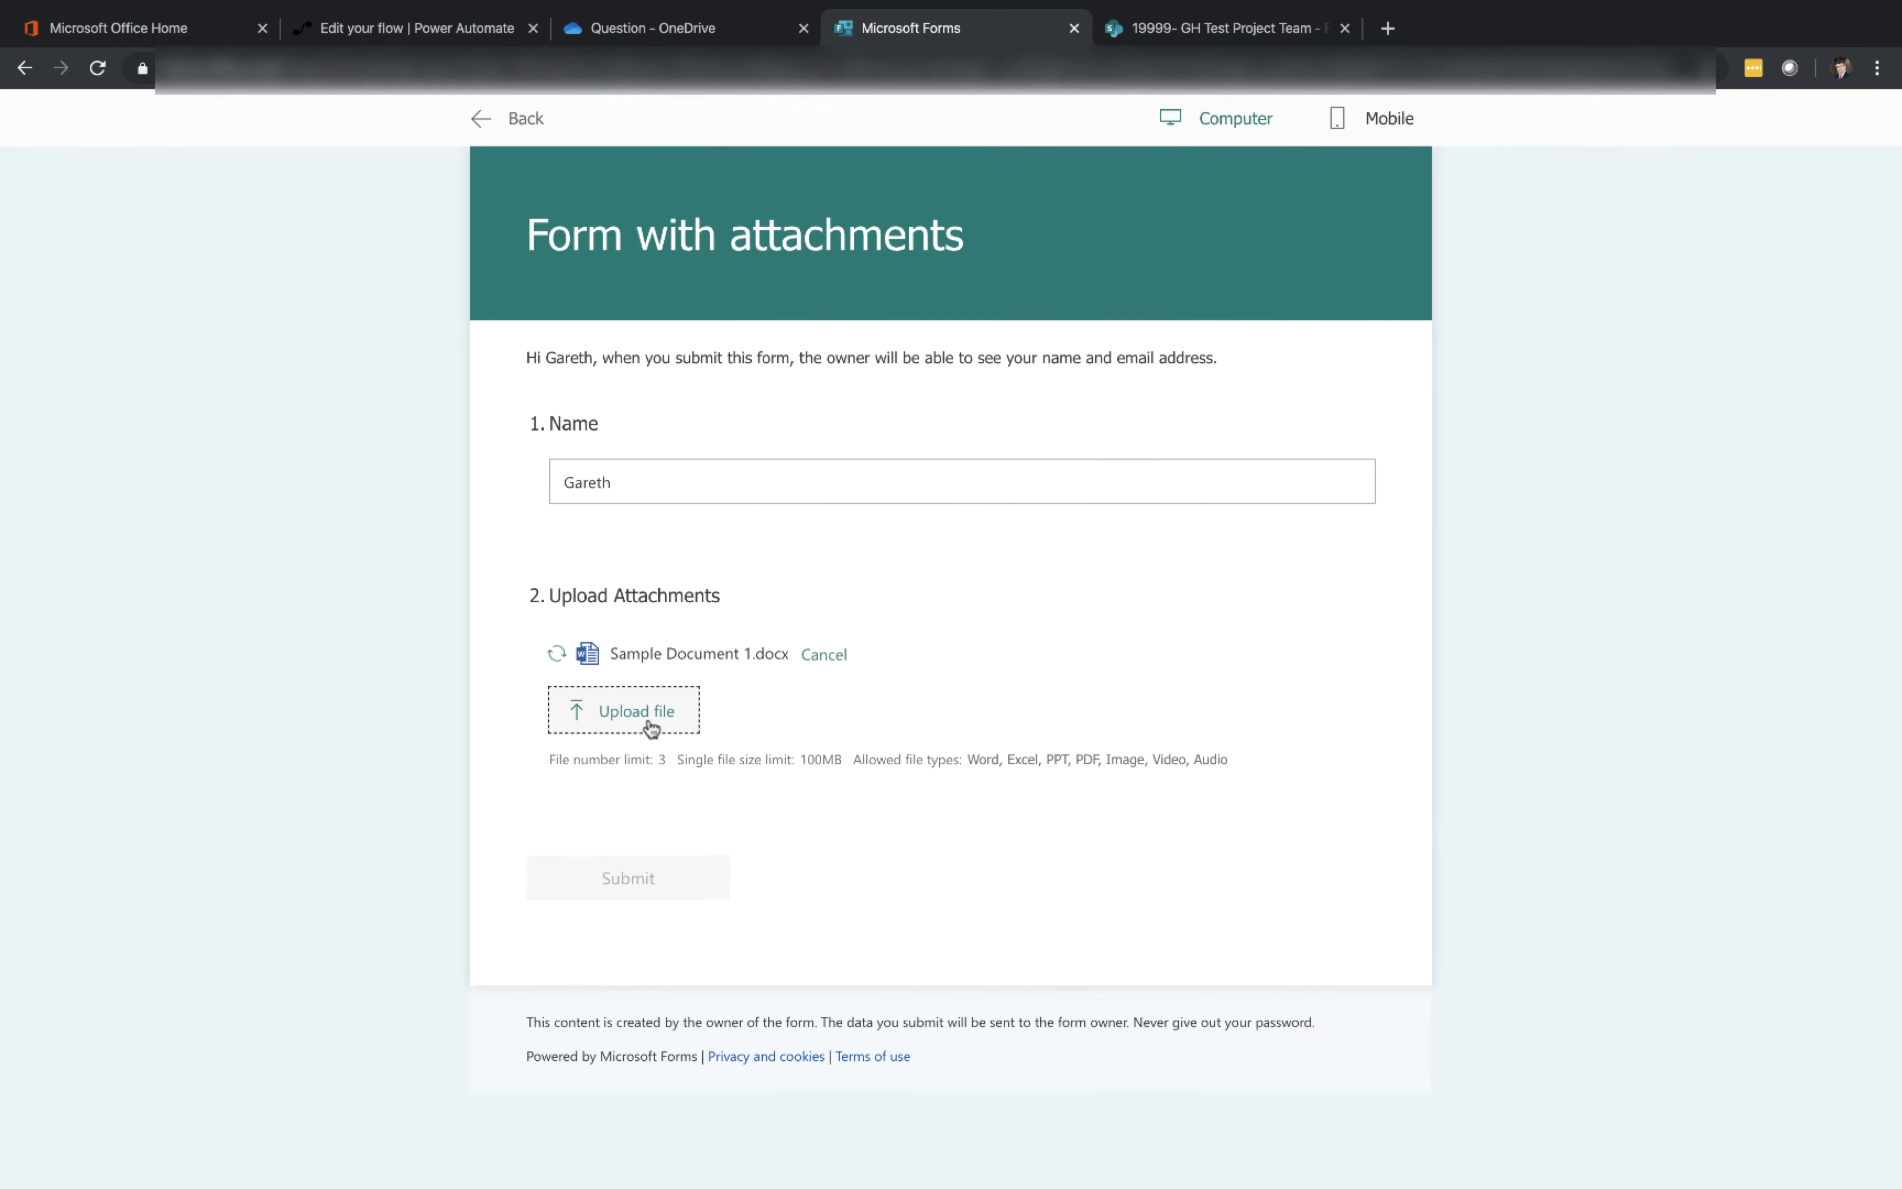
left_click(651, 727)
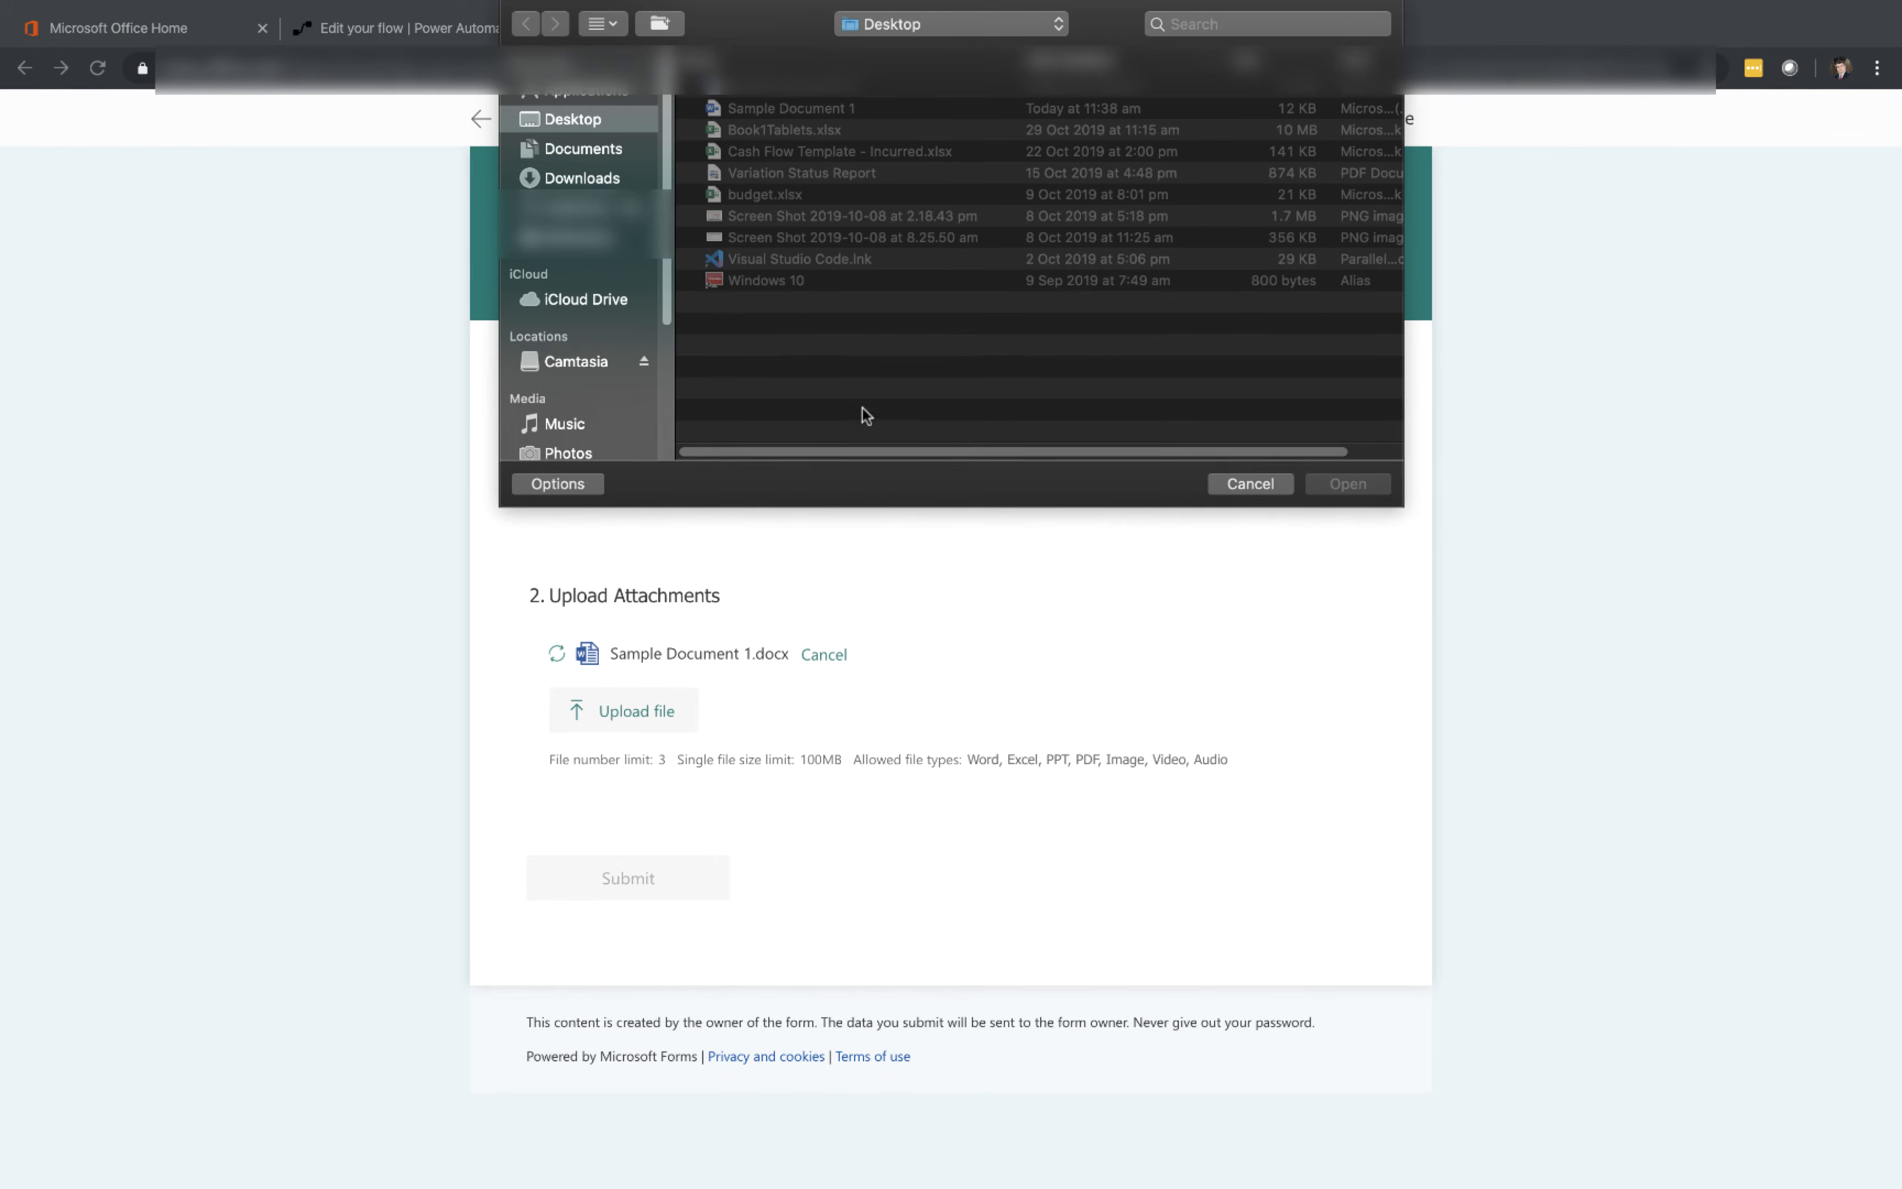
left_click(814, 88)
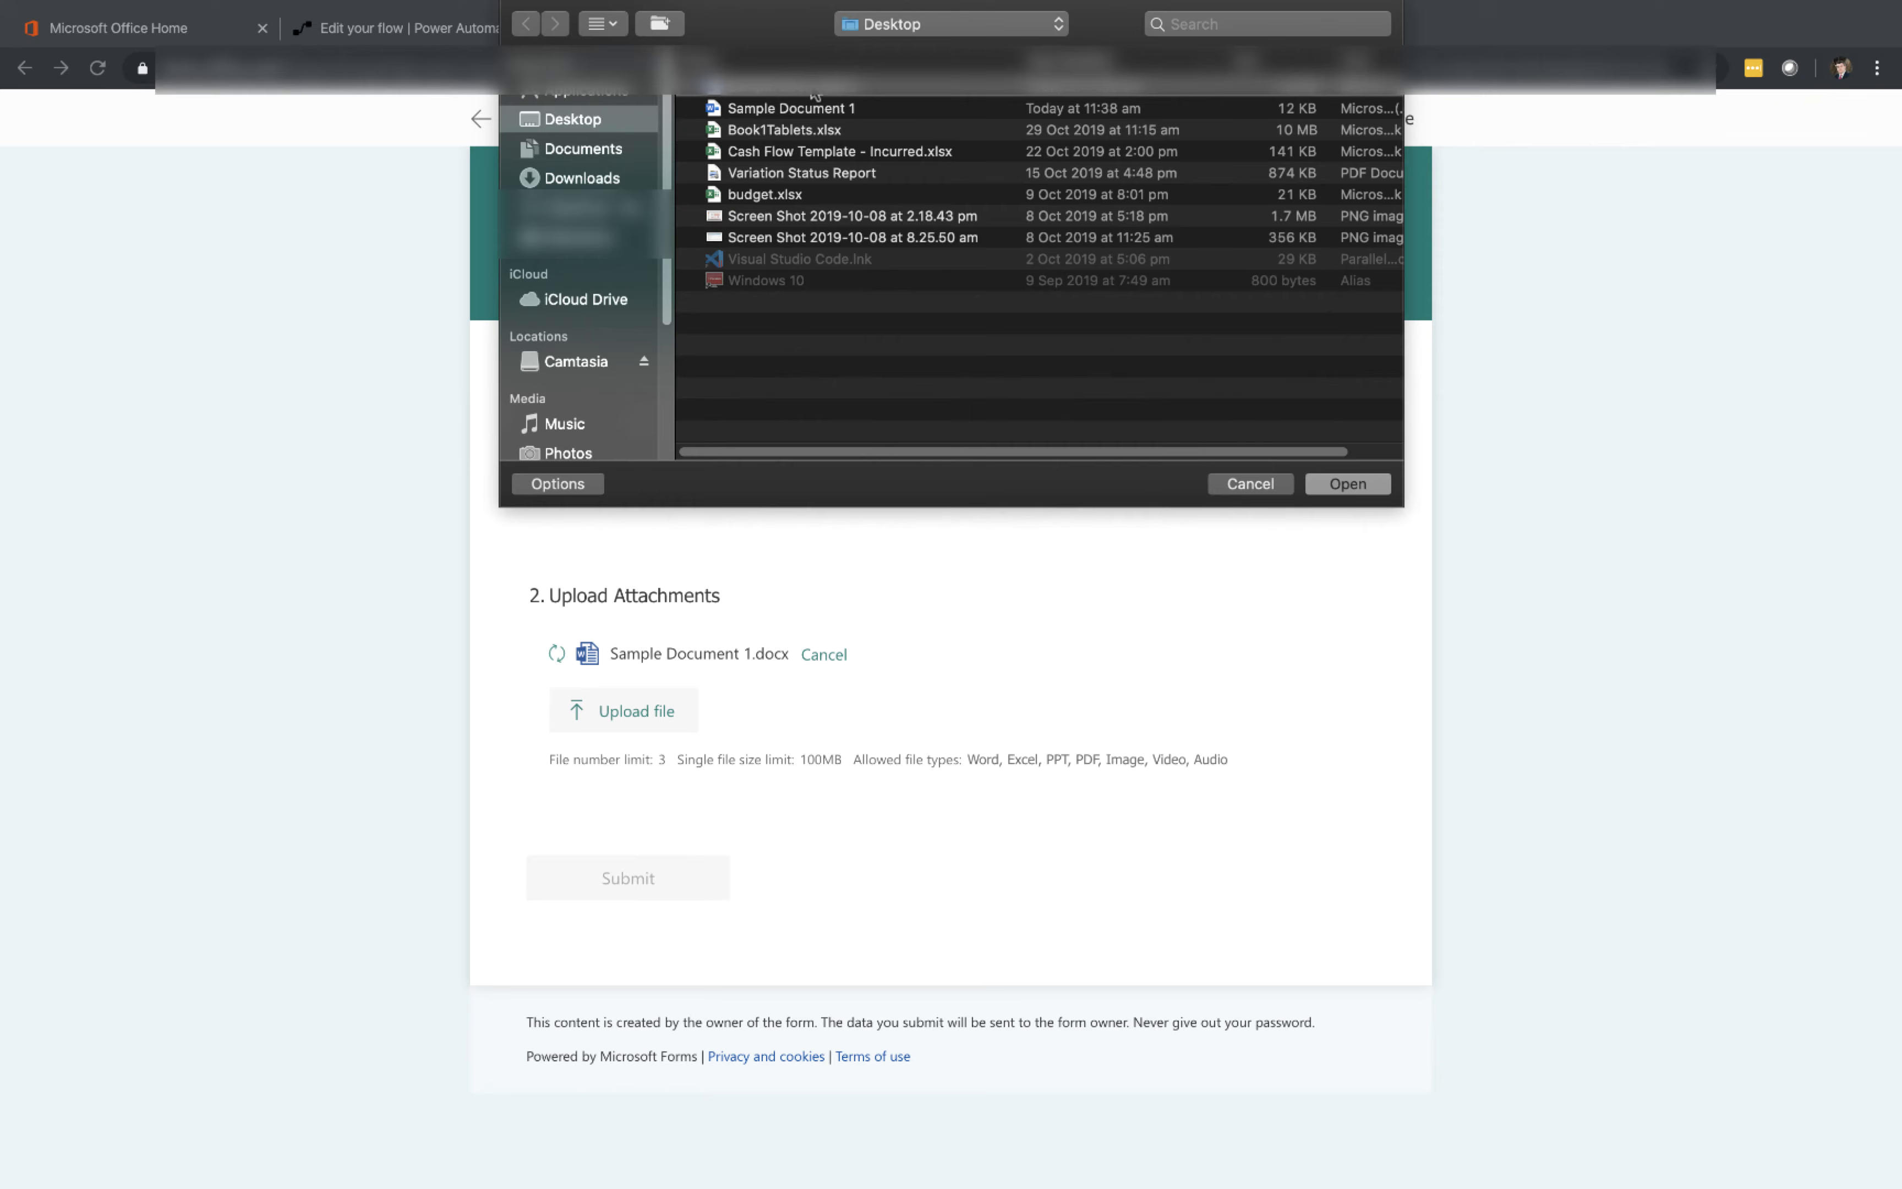
left_click(1340, 488)
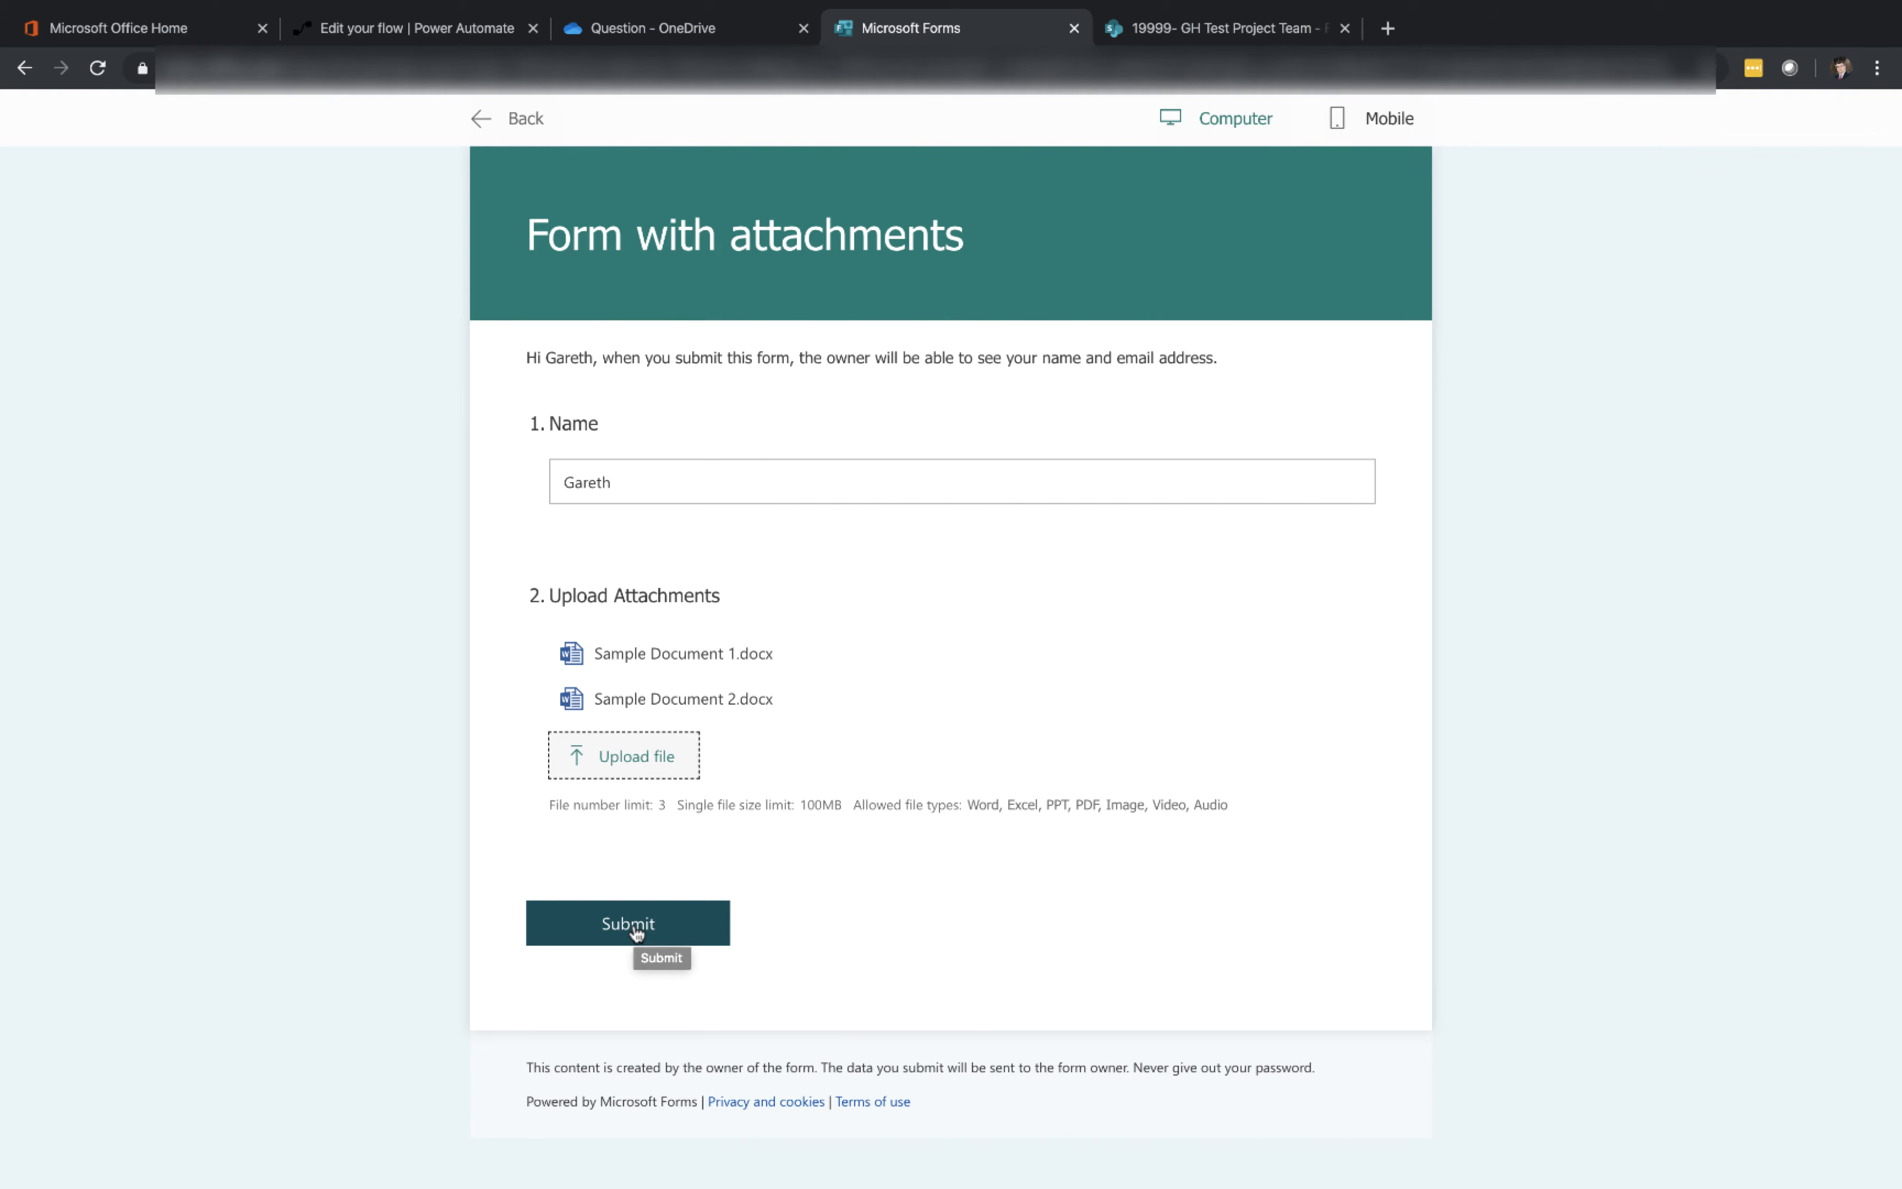
left_click(636, 933)
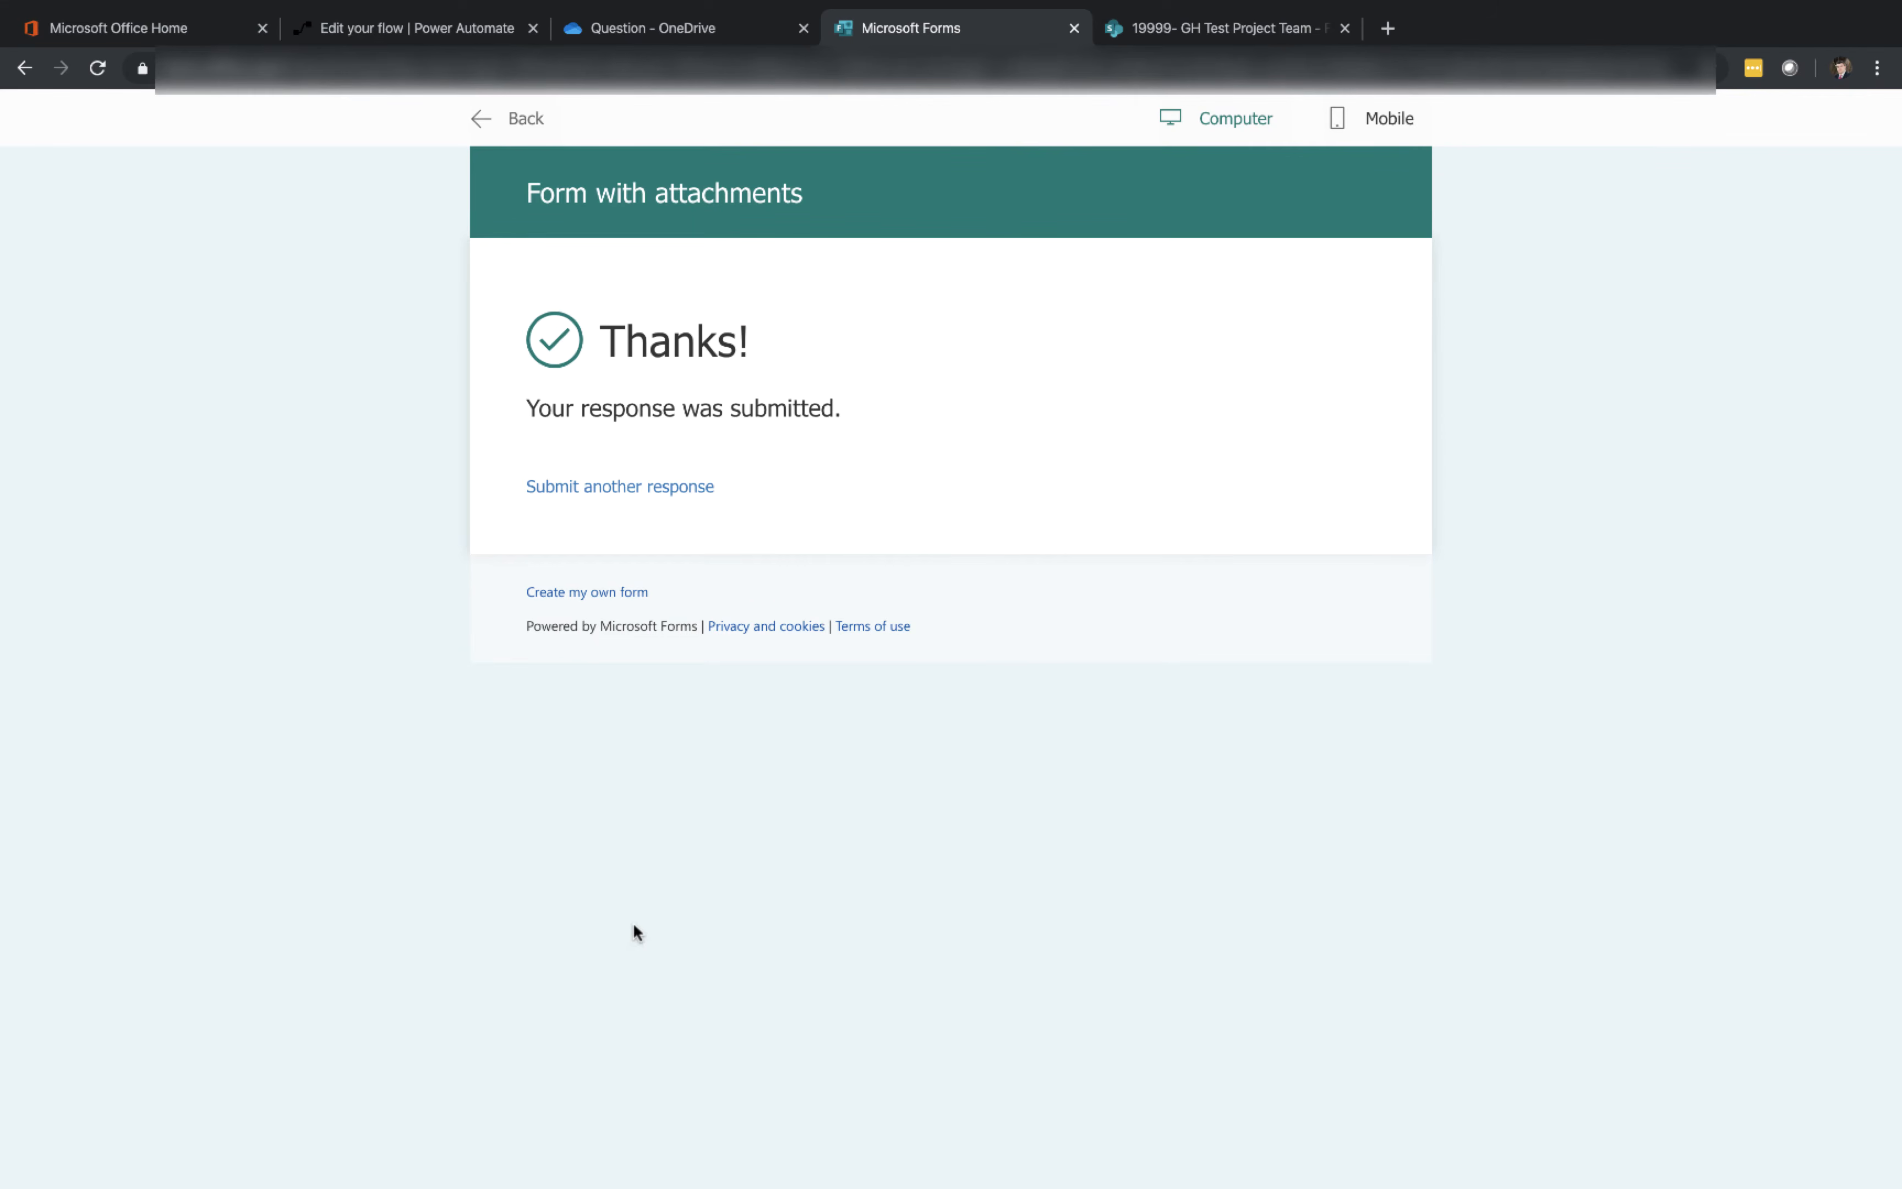
Leave the flow editor and inspect the latest run's Apply to each and Create item details
left_click(393, 31)
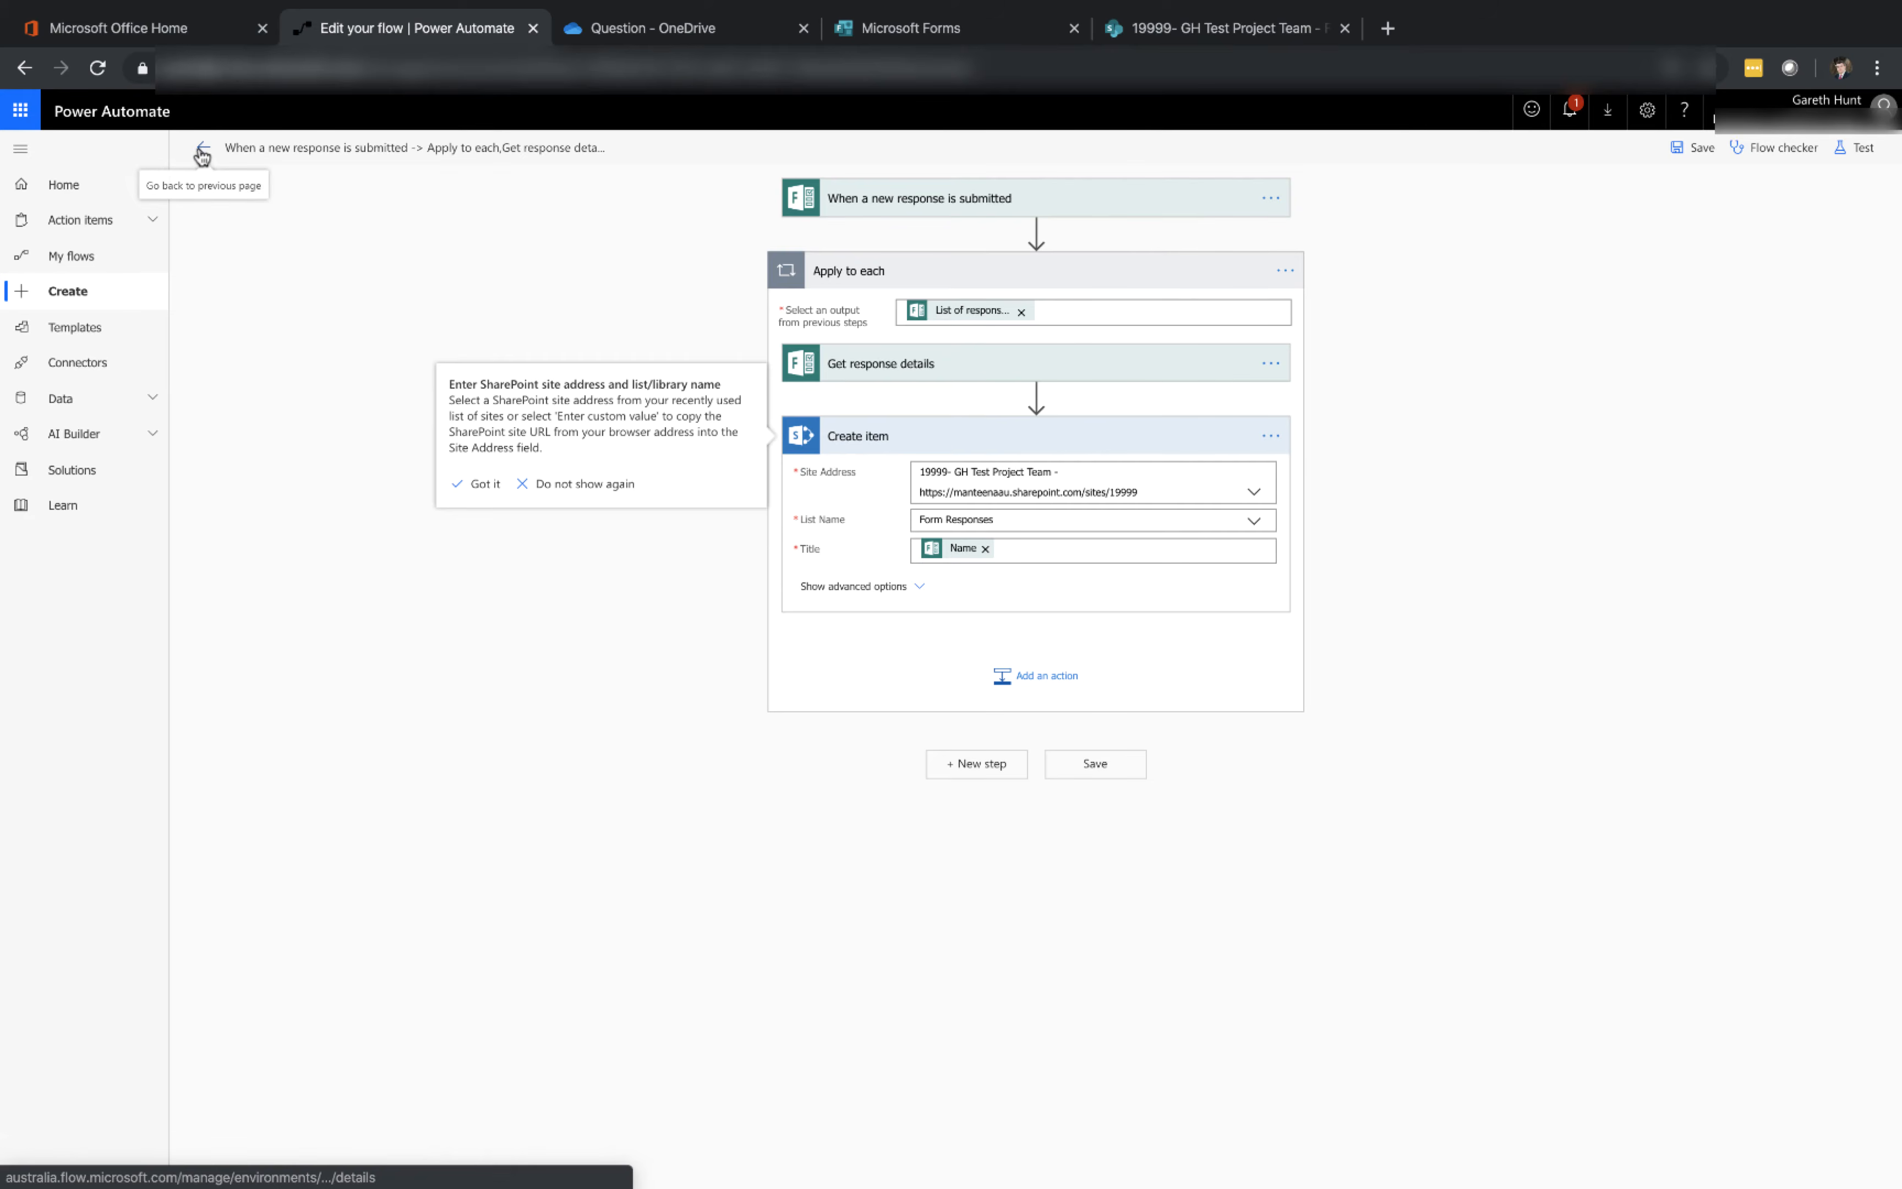
left_click(203, 148)
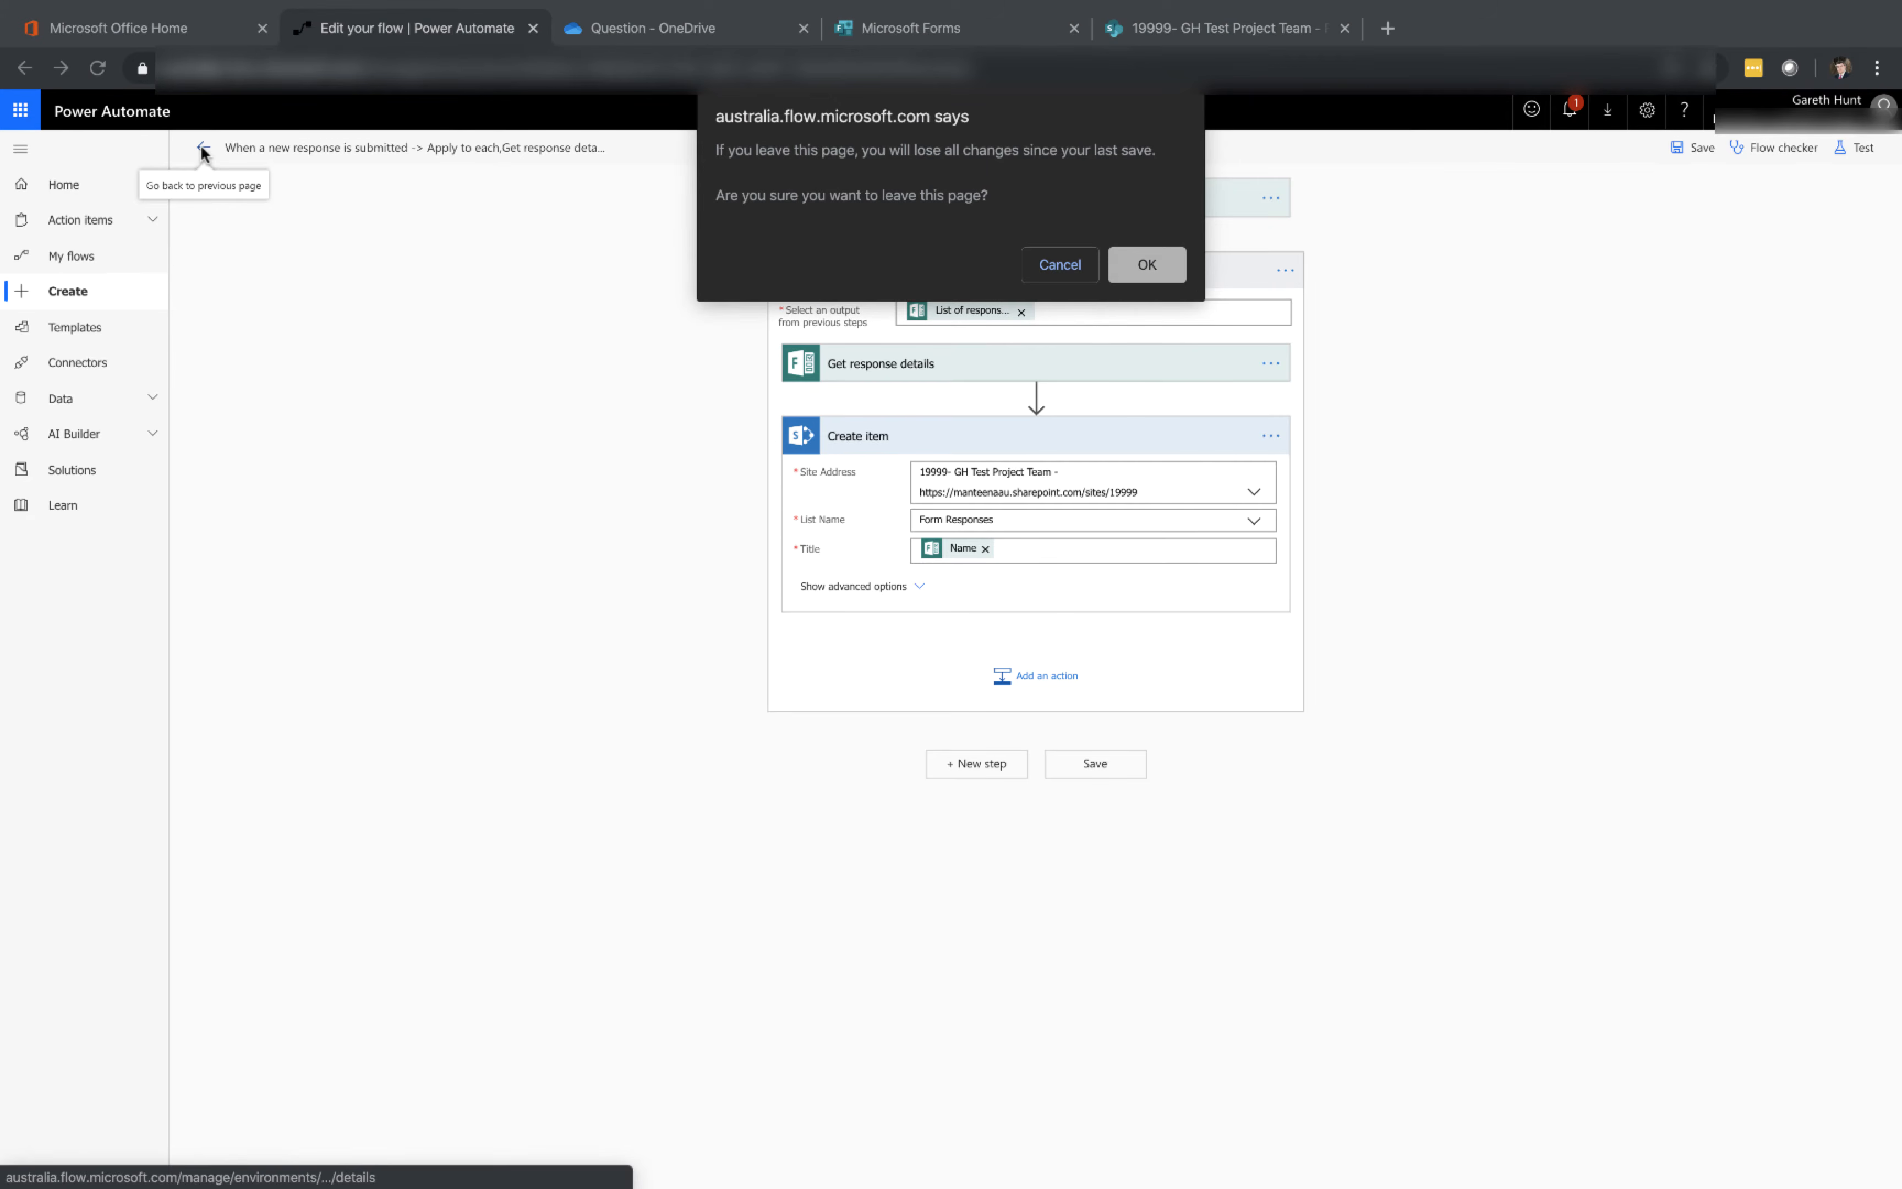
left_click(1159, 254)
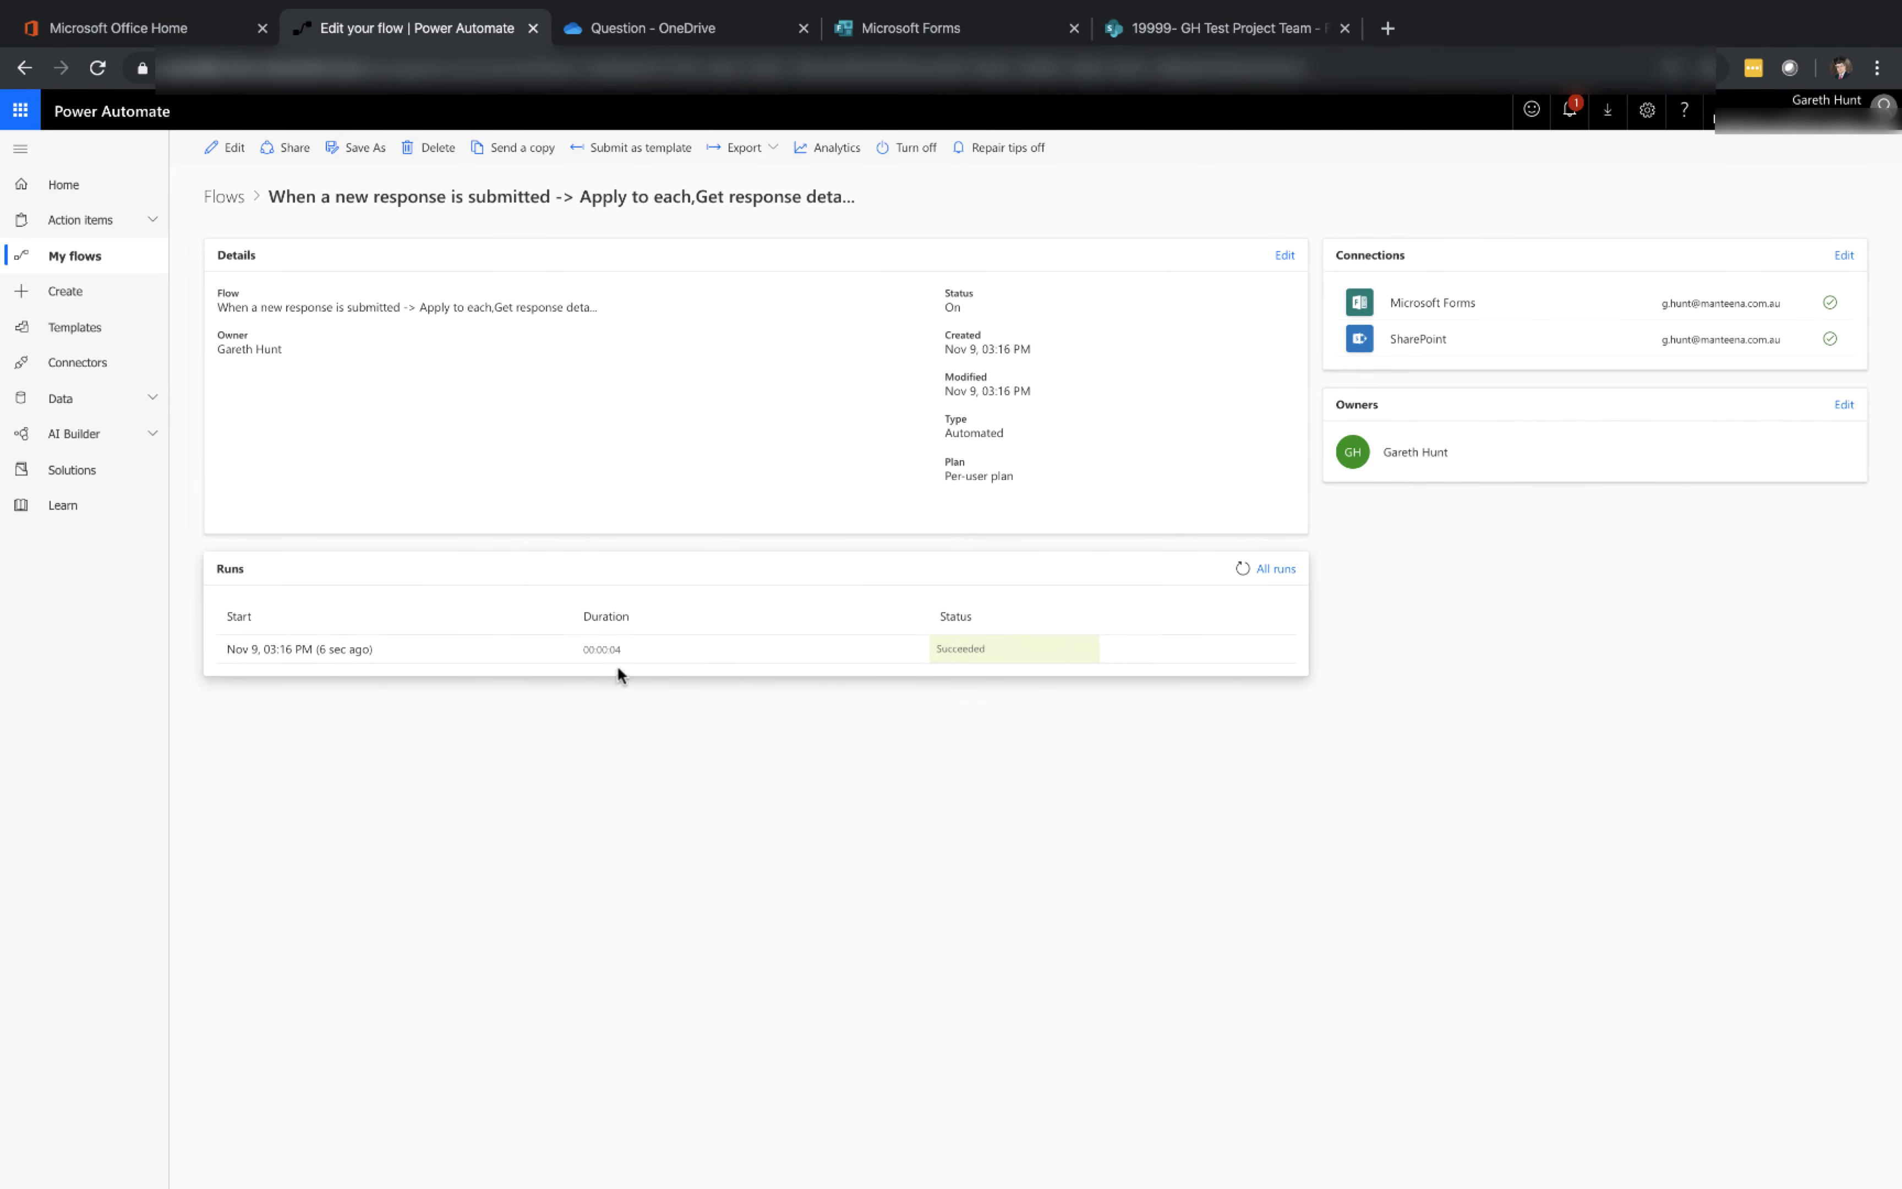
left_click(354, 659)
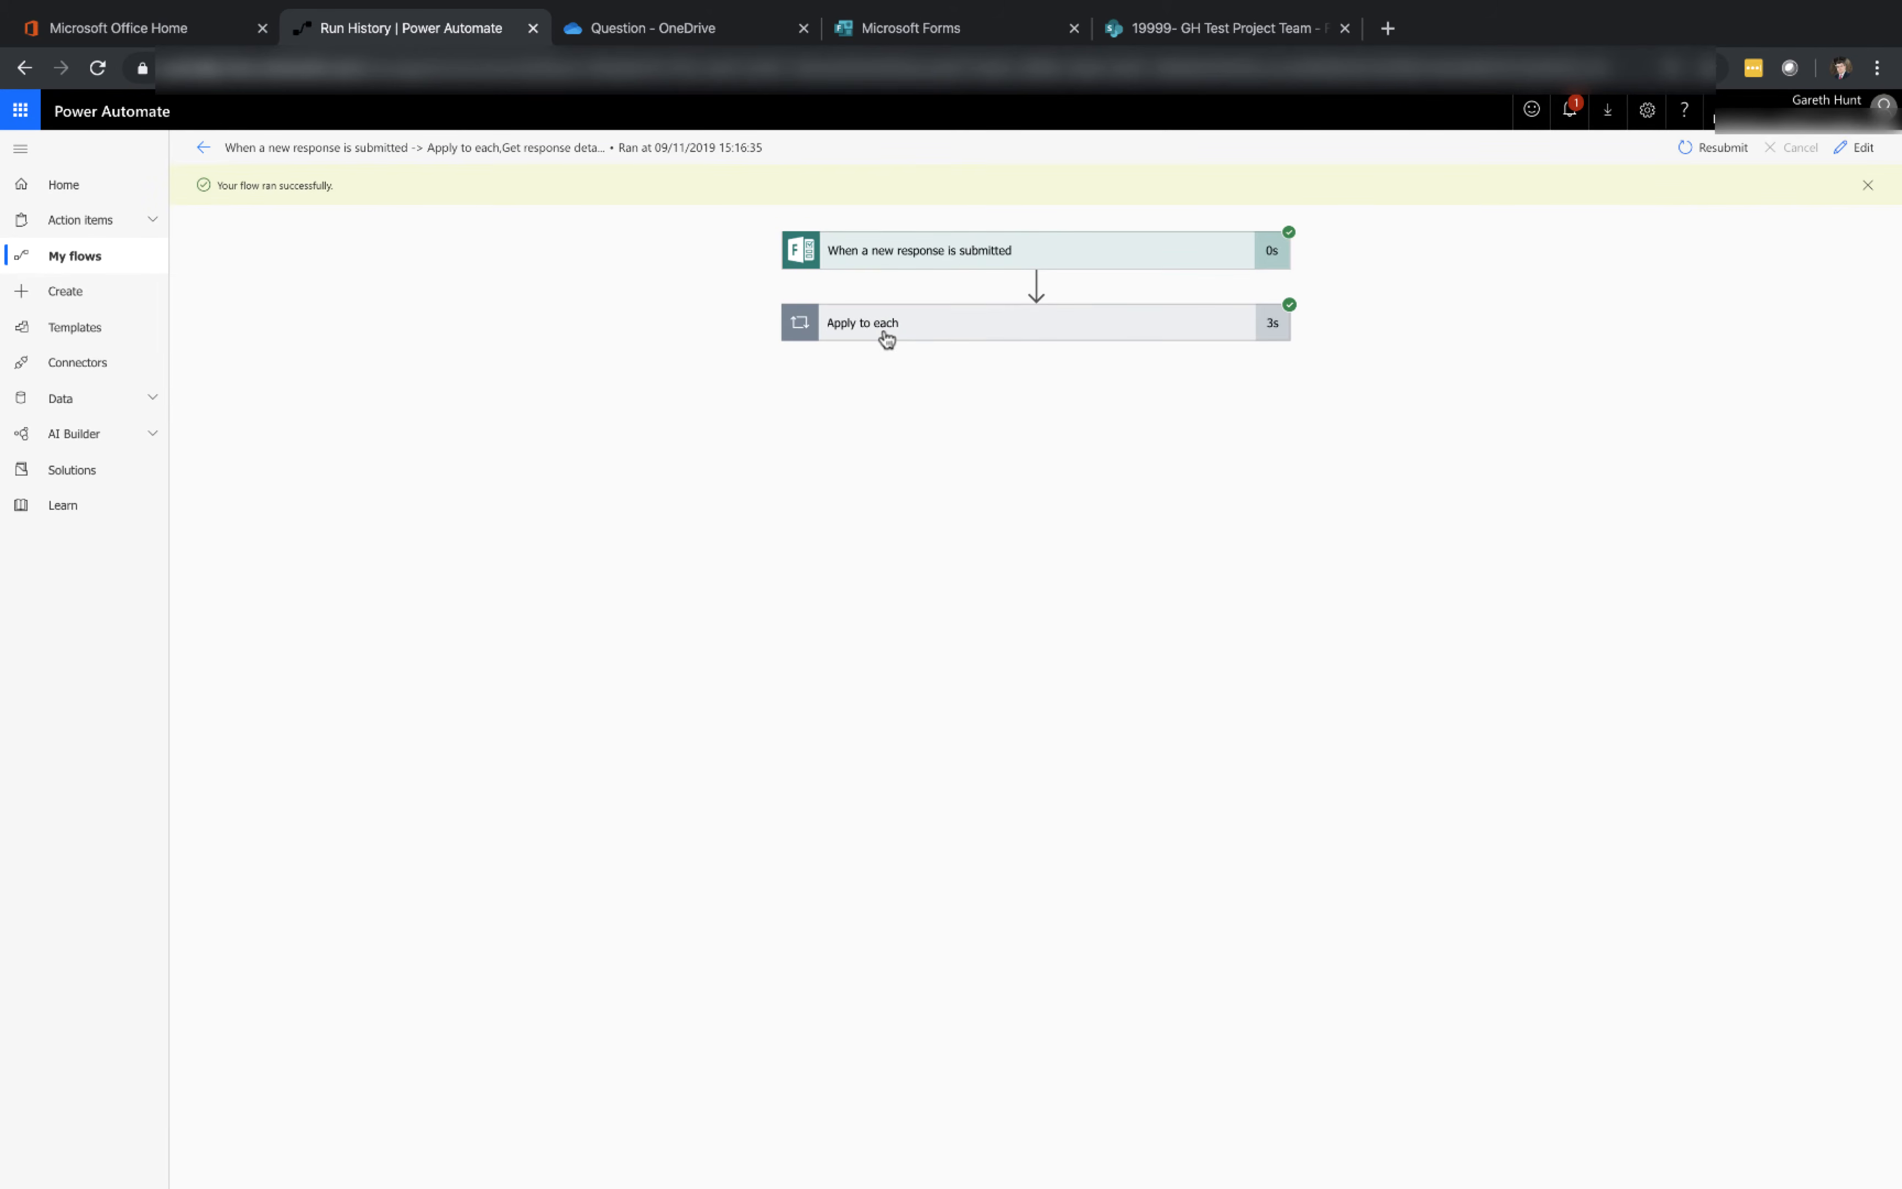
left_click(887, 338)
left_click(907, 484)
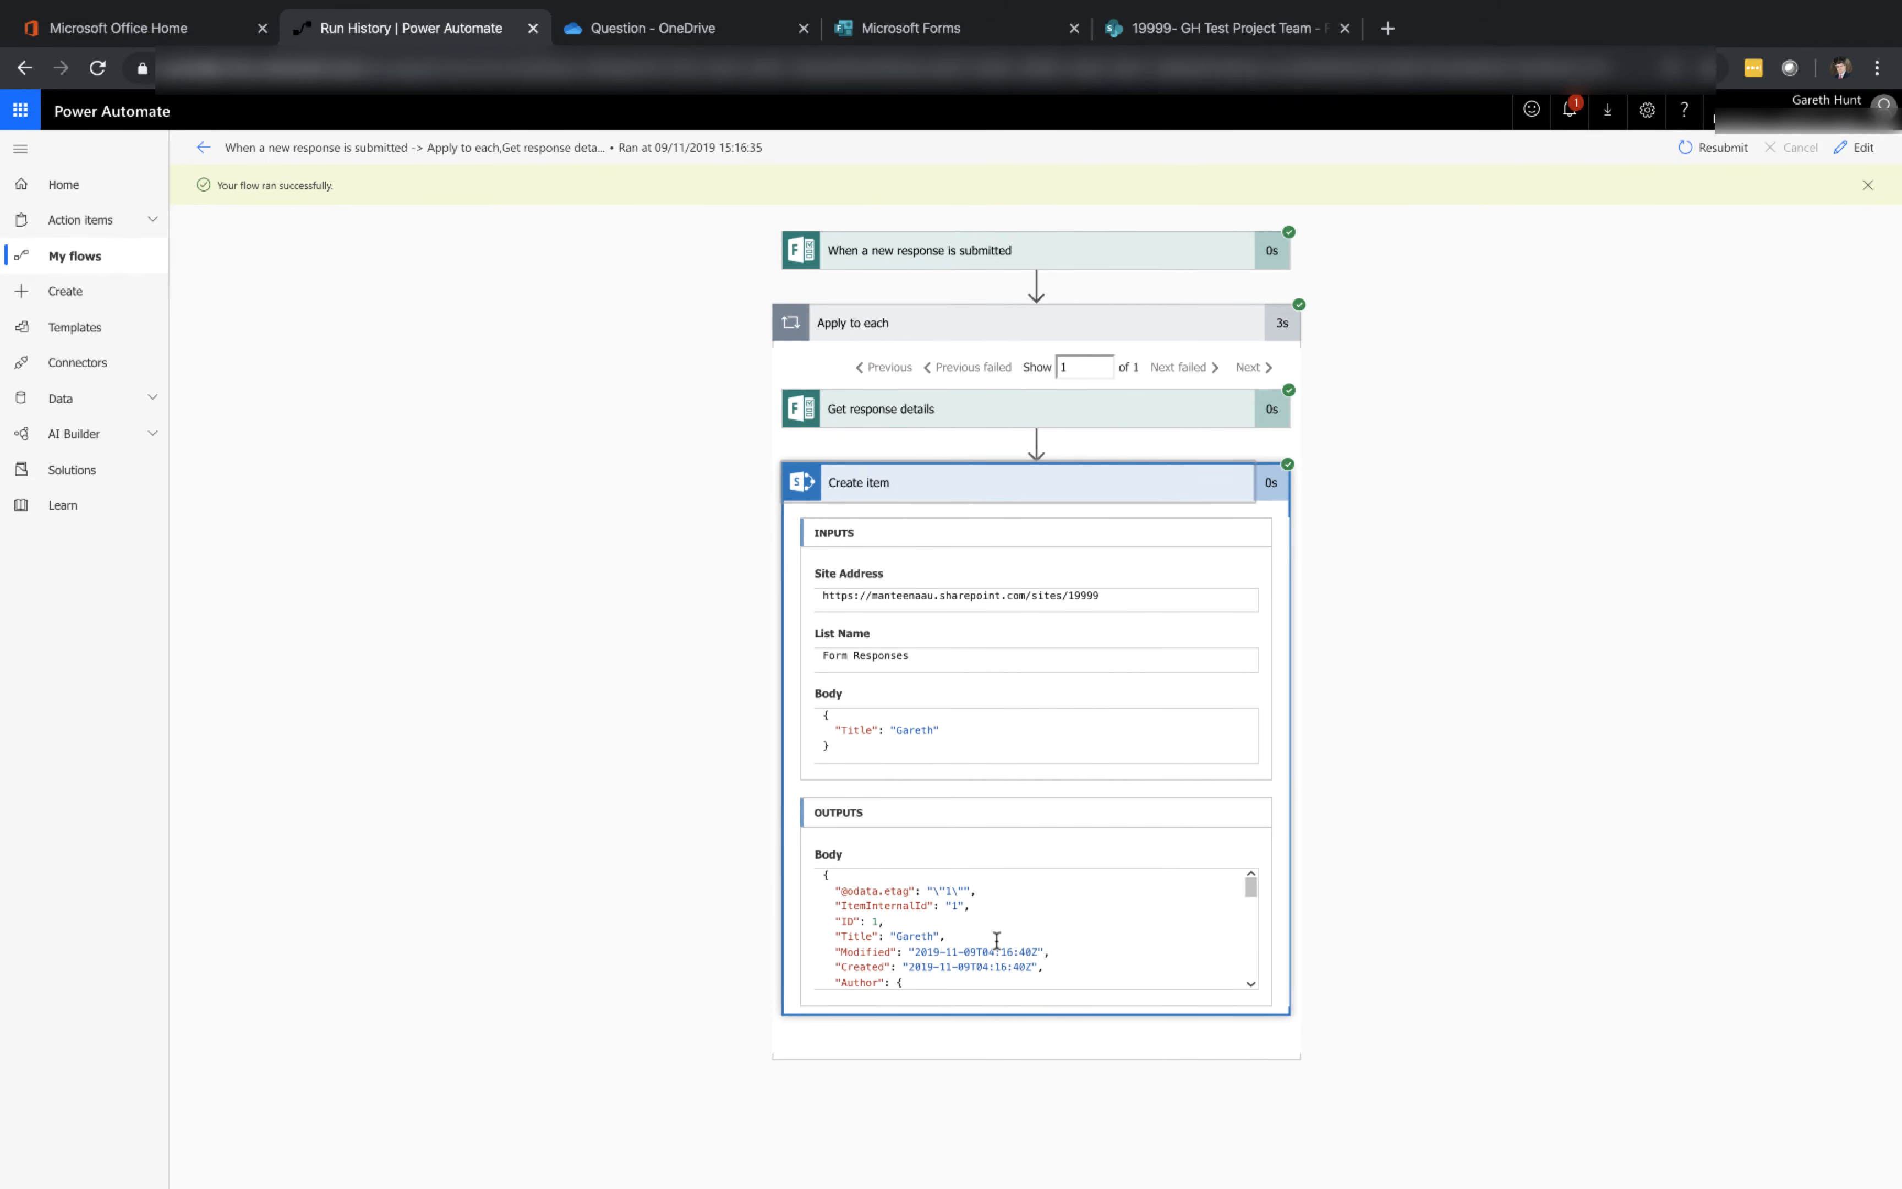
Open the new item in the SharePoint Form Responses list, then return to the run history
left_click(1201, 31)
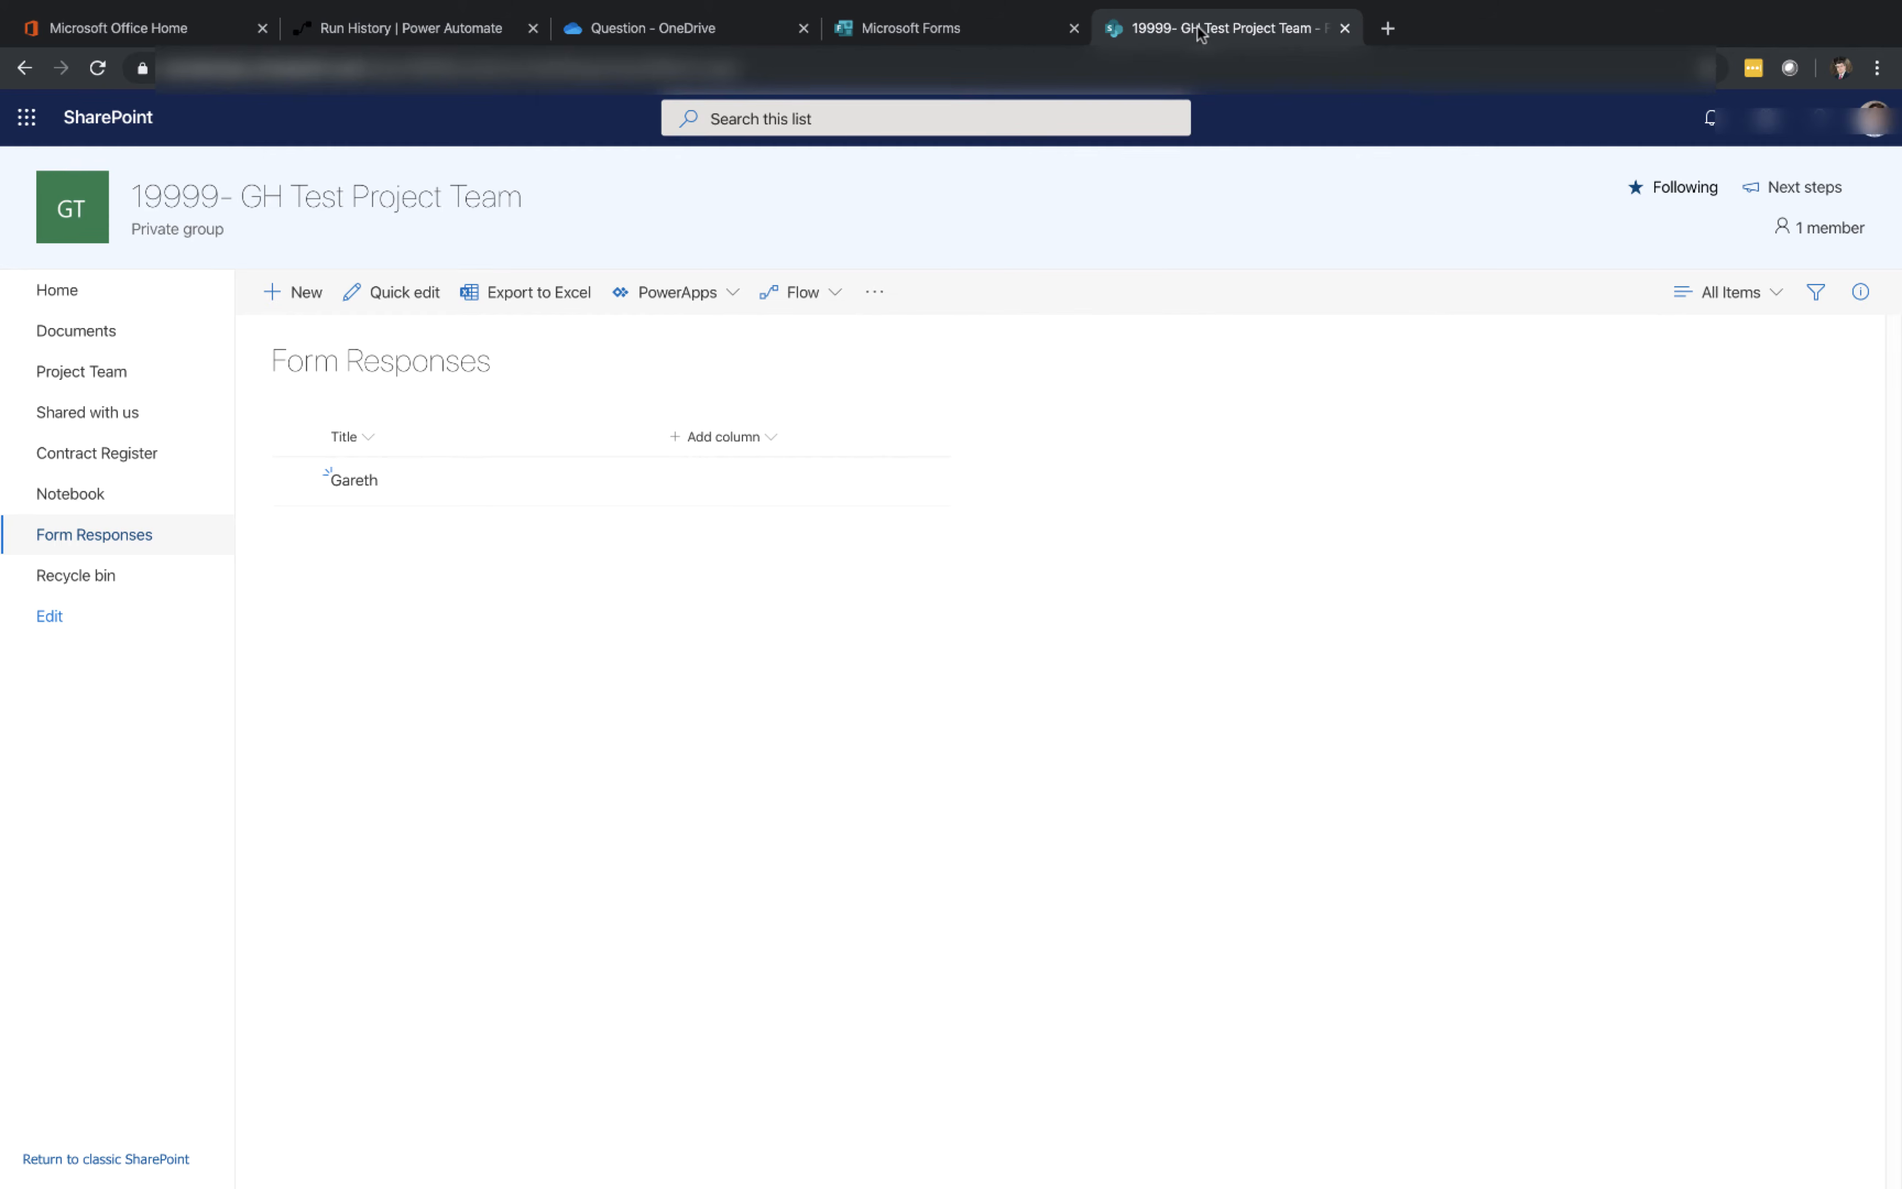
left_click(364, 488)
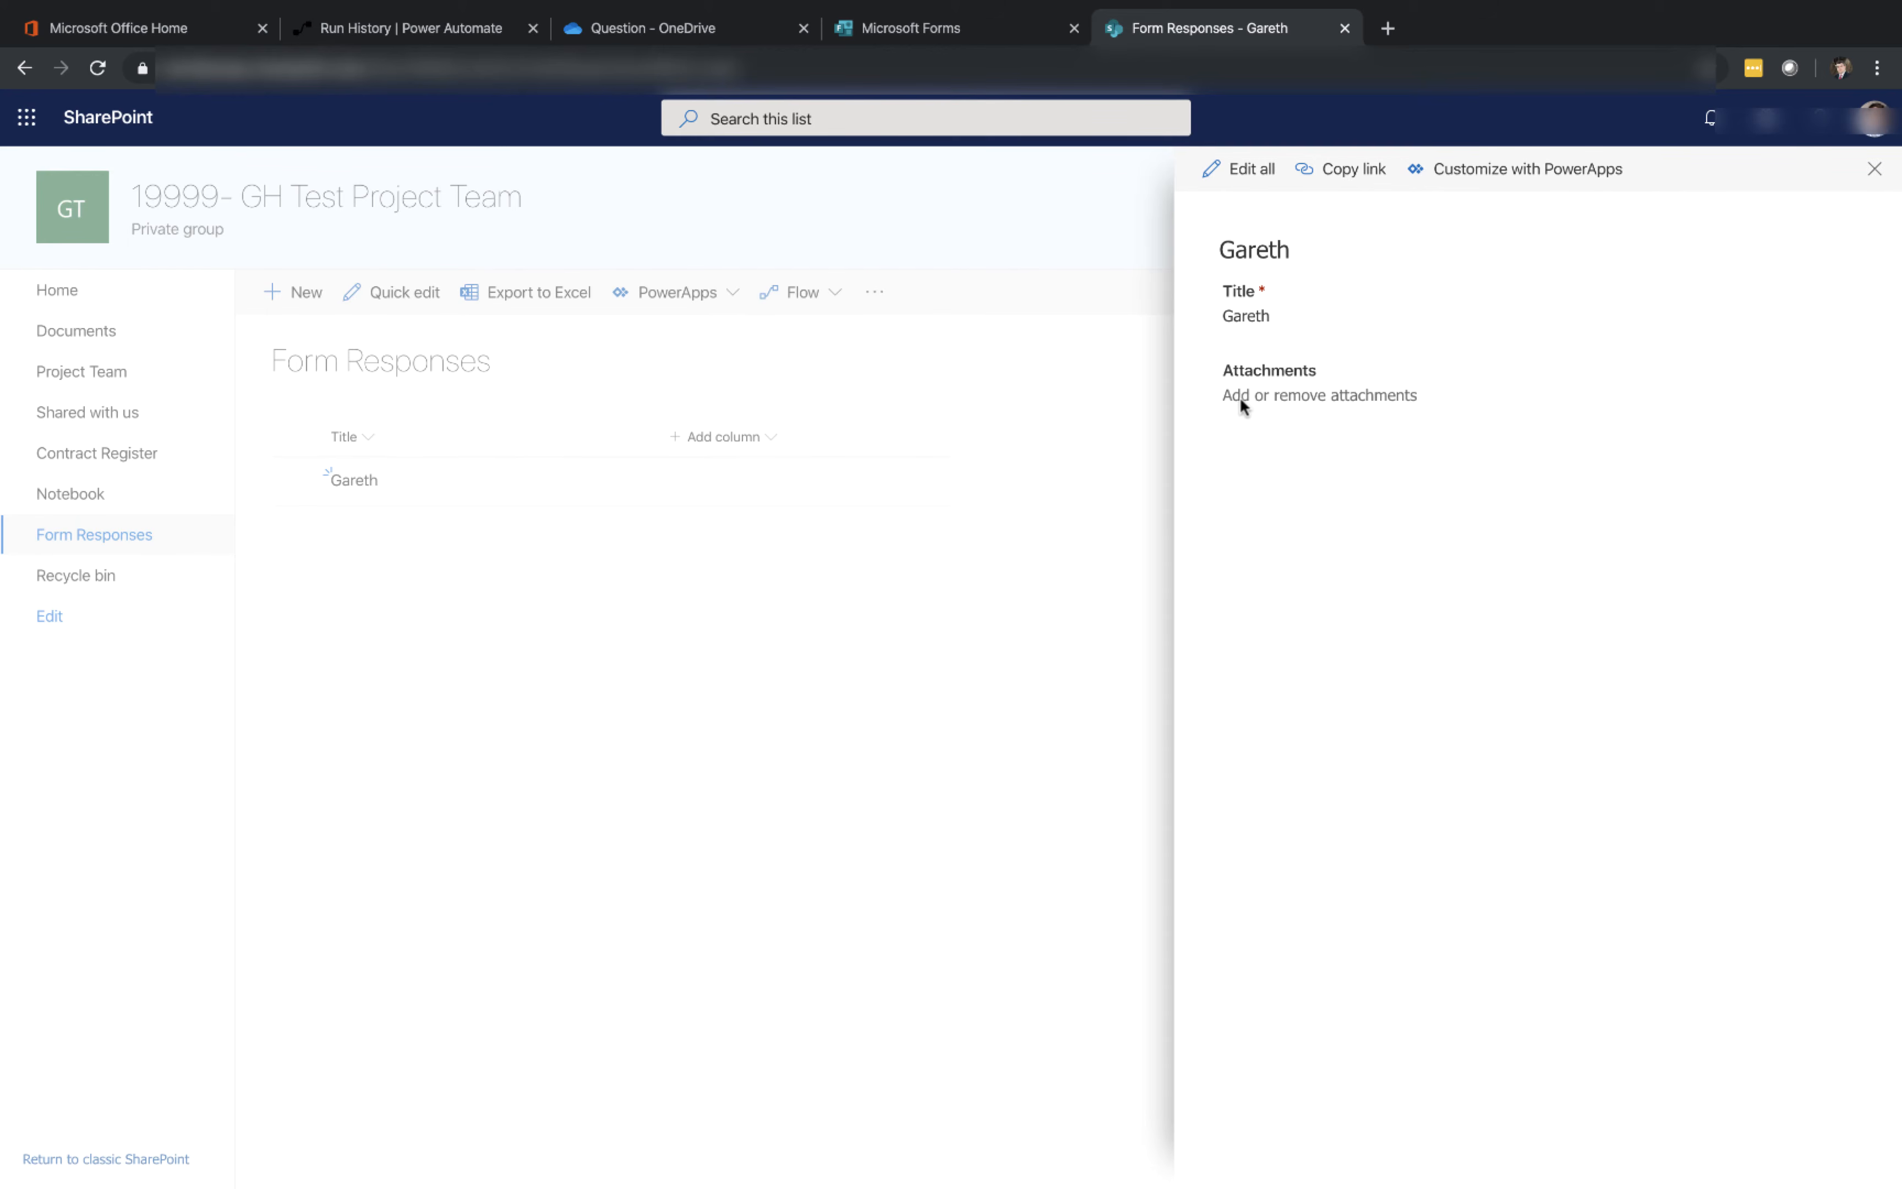
left_click(408, 37)
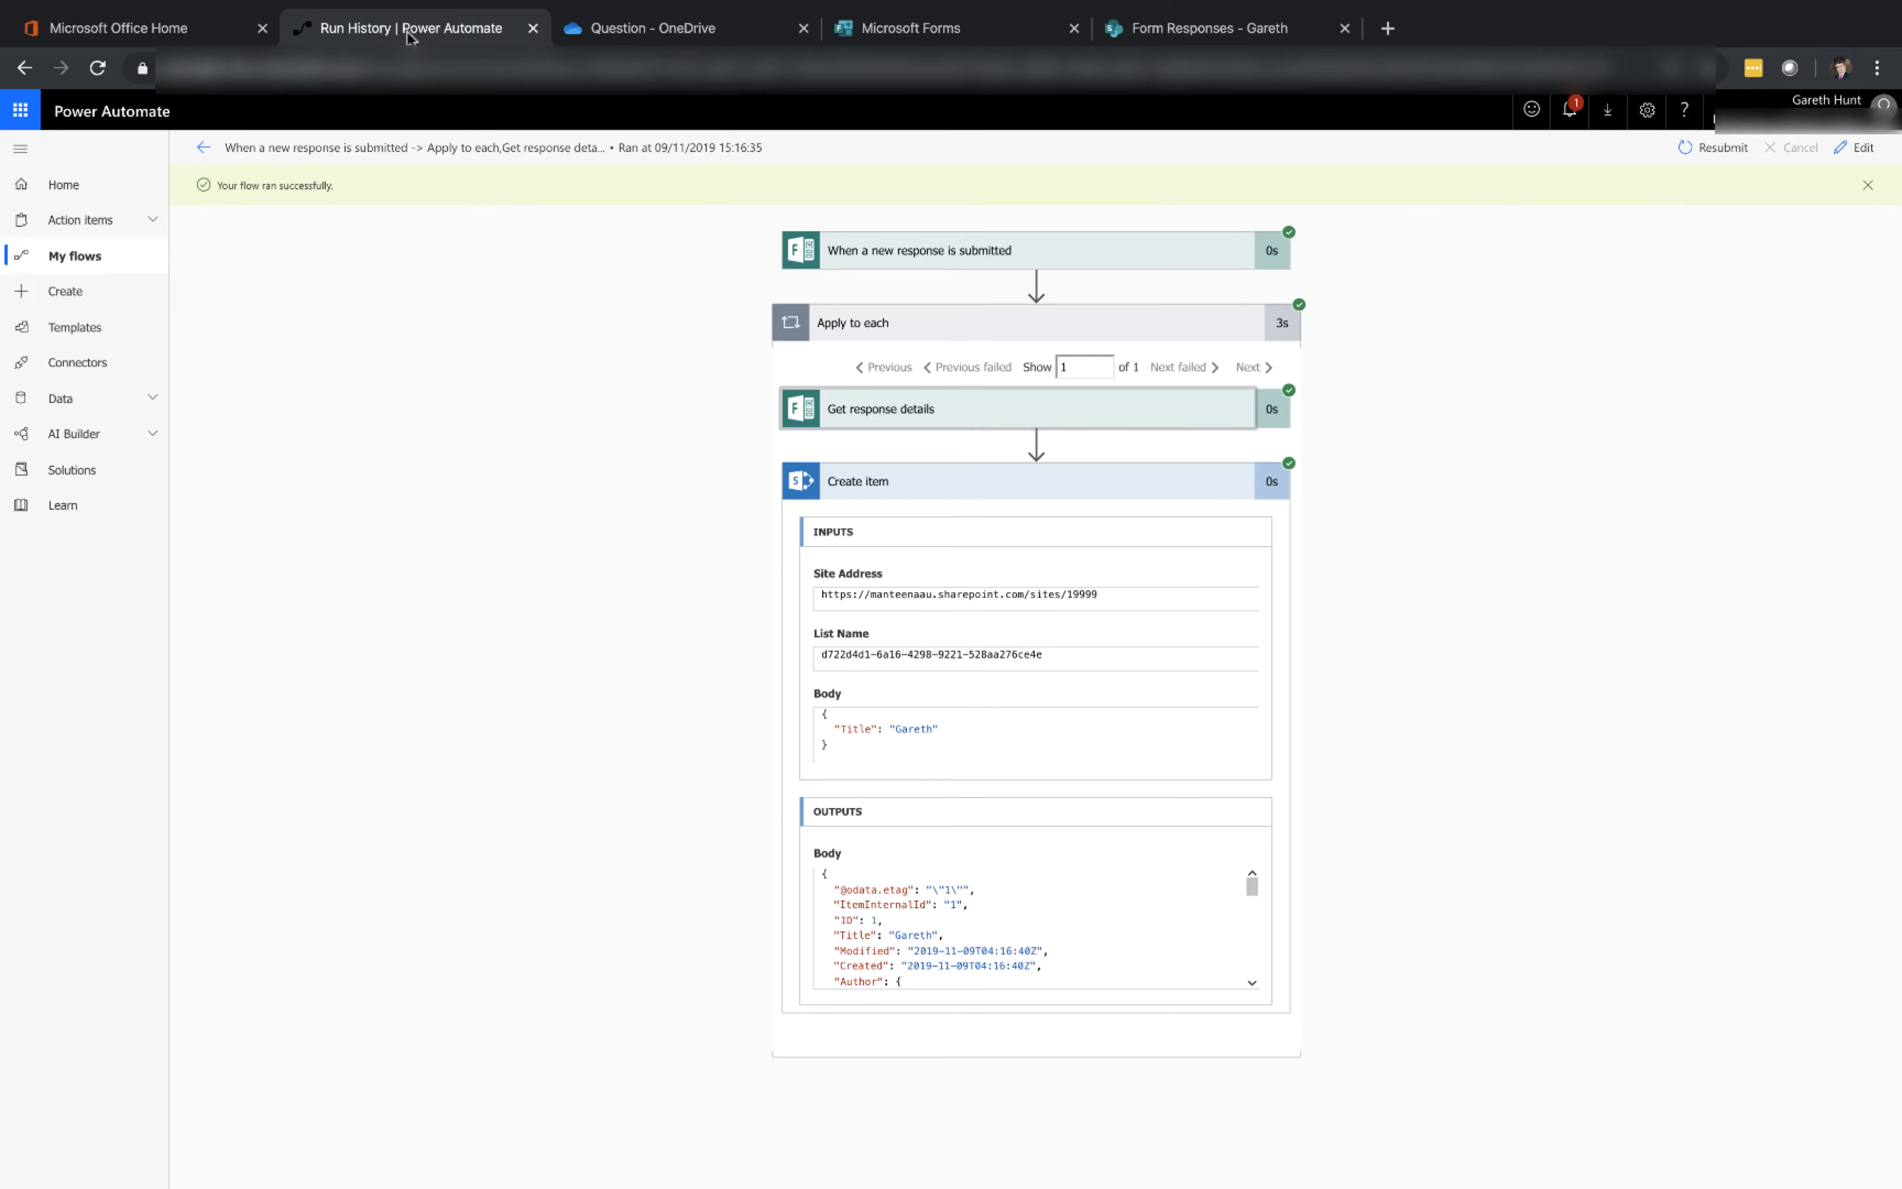
Expand the run's Get response details and select the full Upload Attachments answer value in its output
left_click(902, 411)
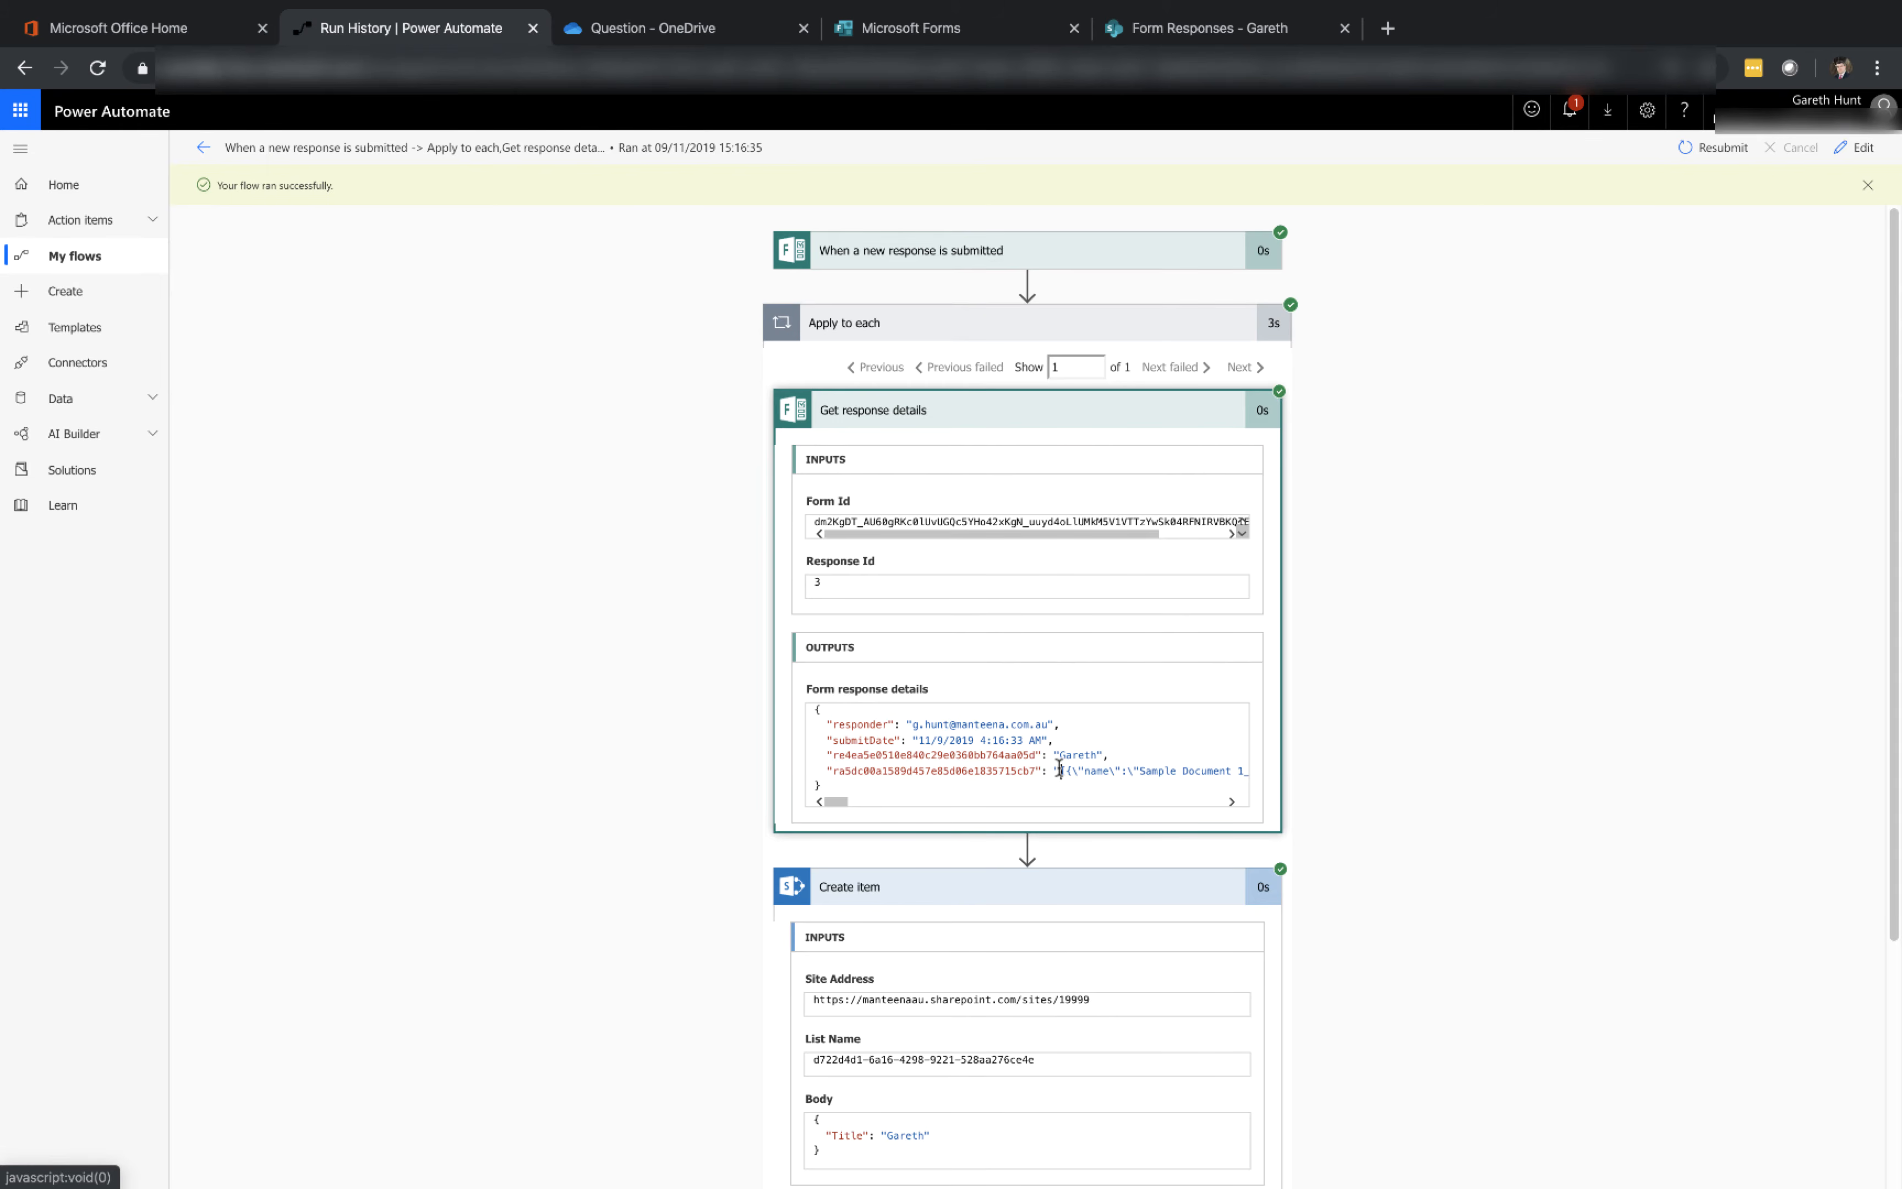
left_click_drag(1059, 769, 1216, 775)
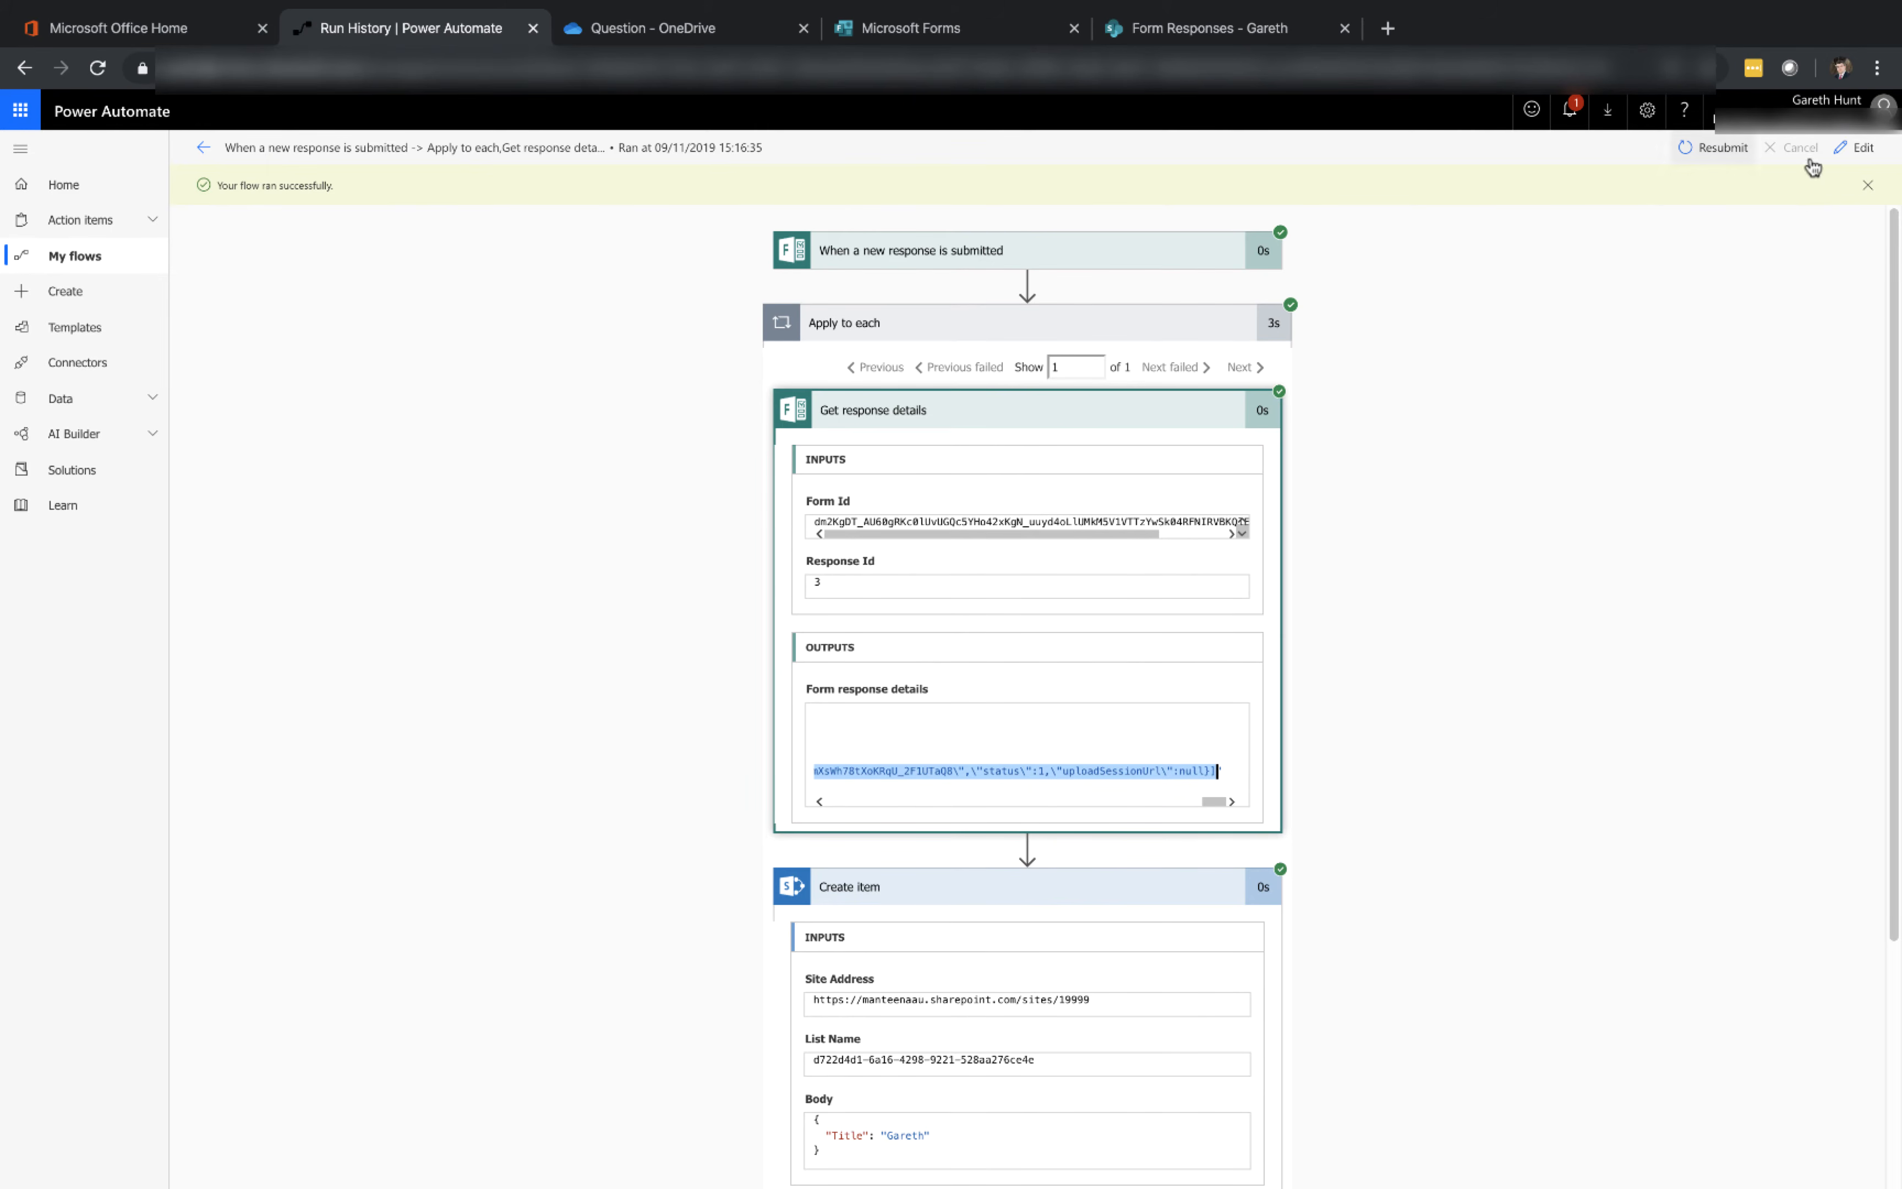
Edit the flow and add a Parse JSON action inside Apply to each after Create item
left_click(1858, 154)
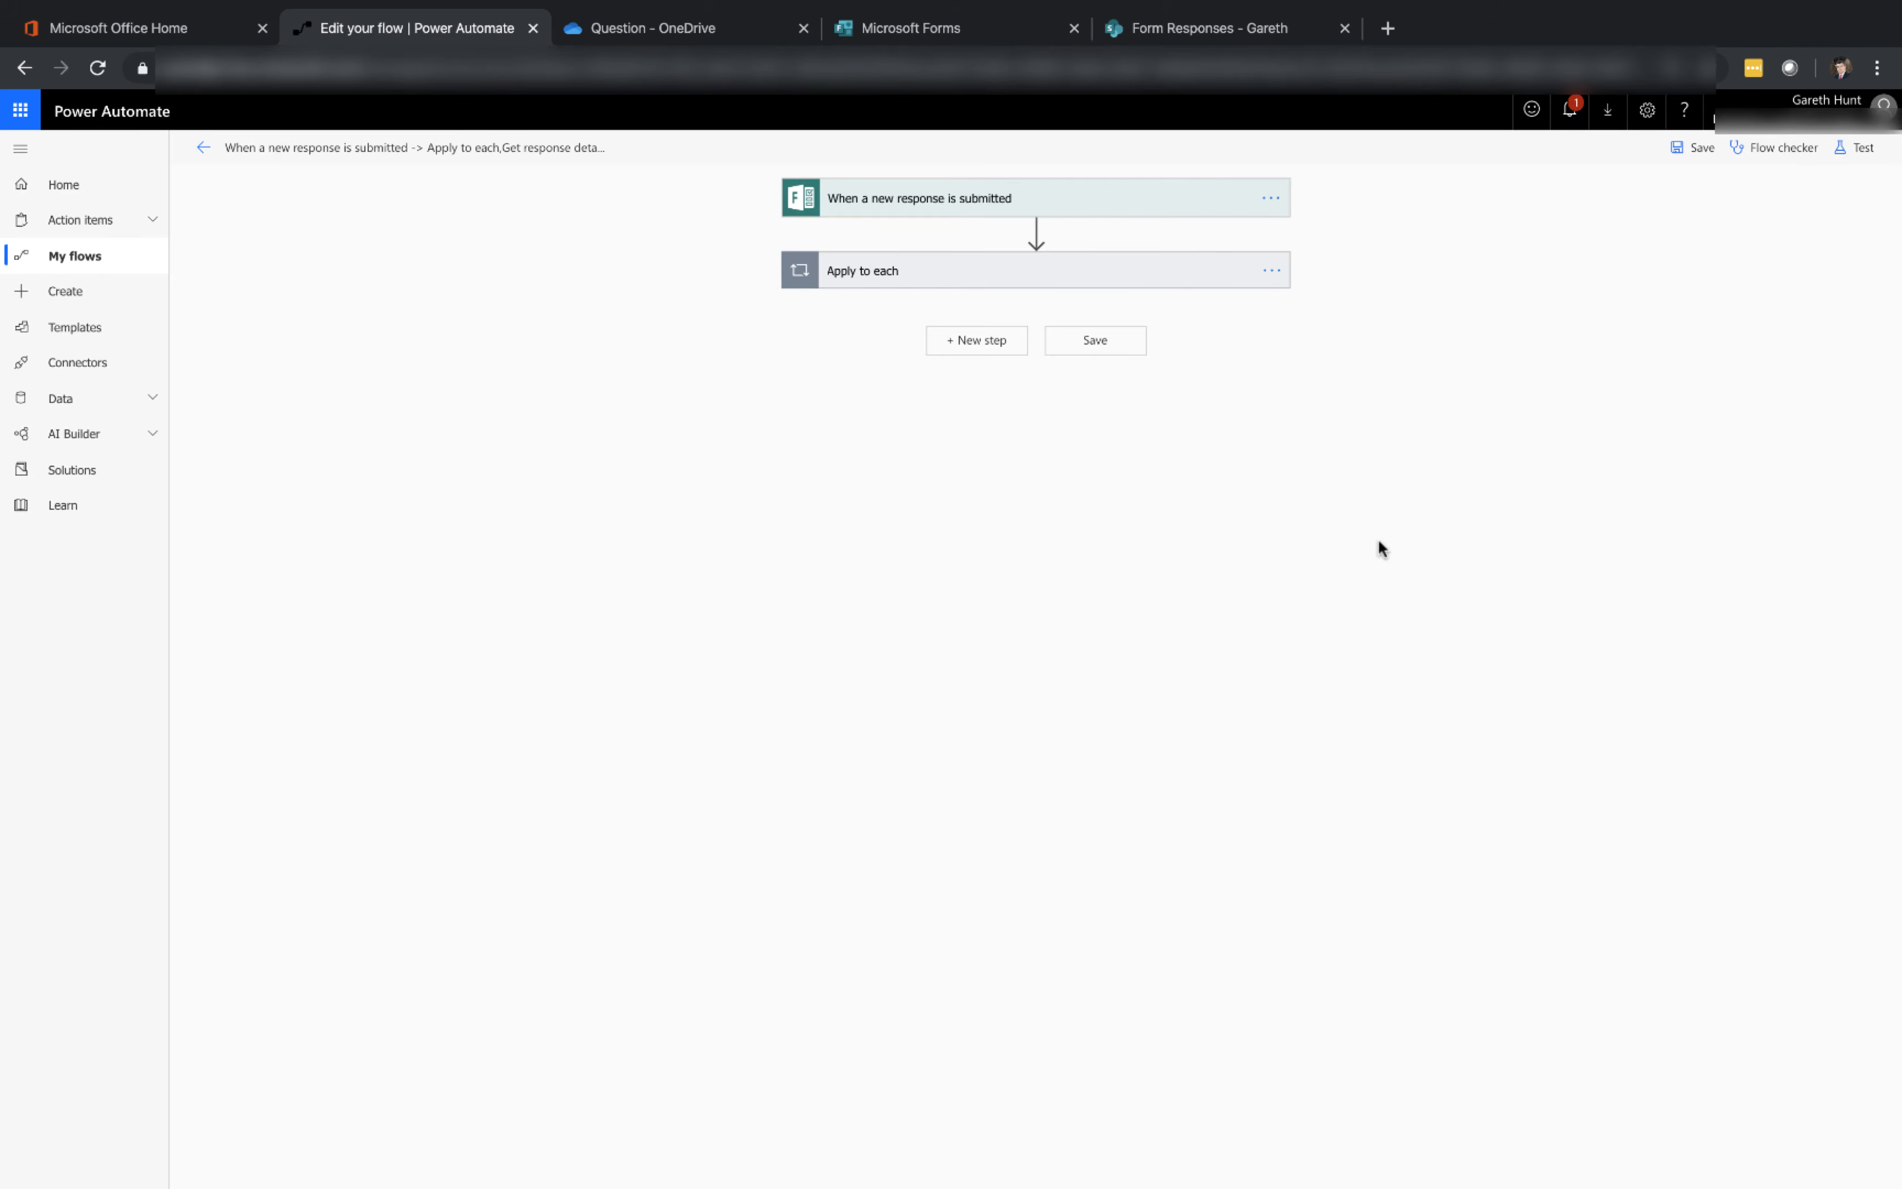
left_click(1018, 286)
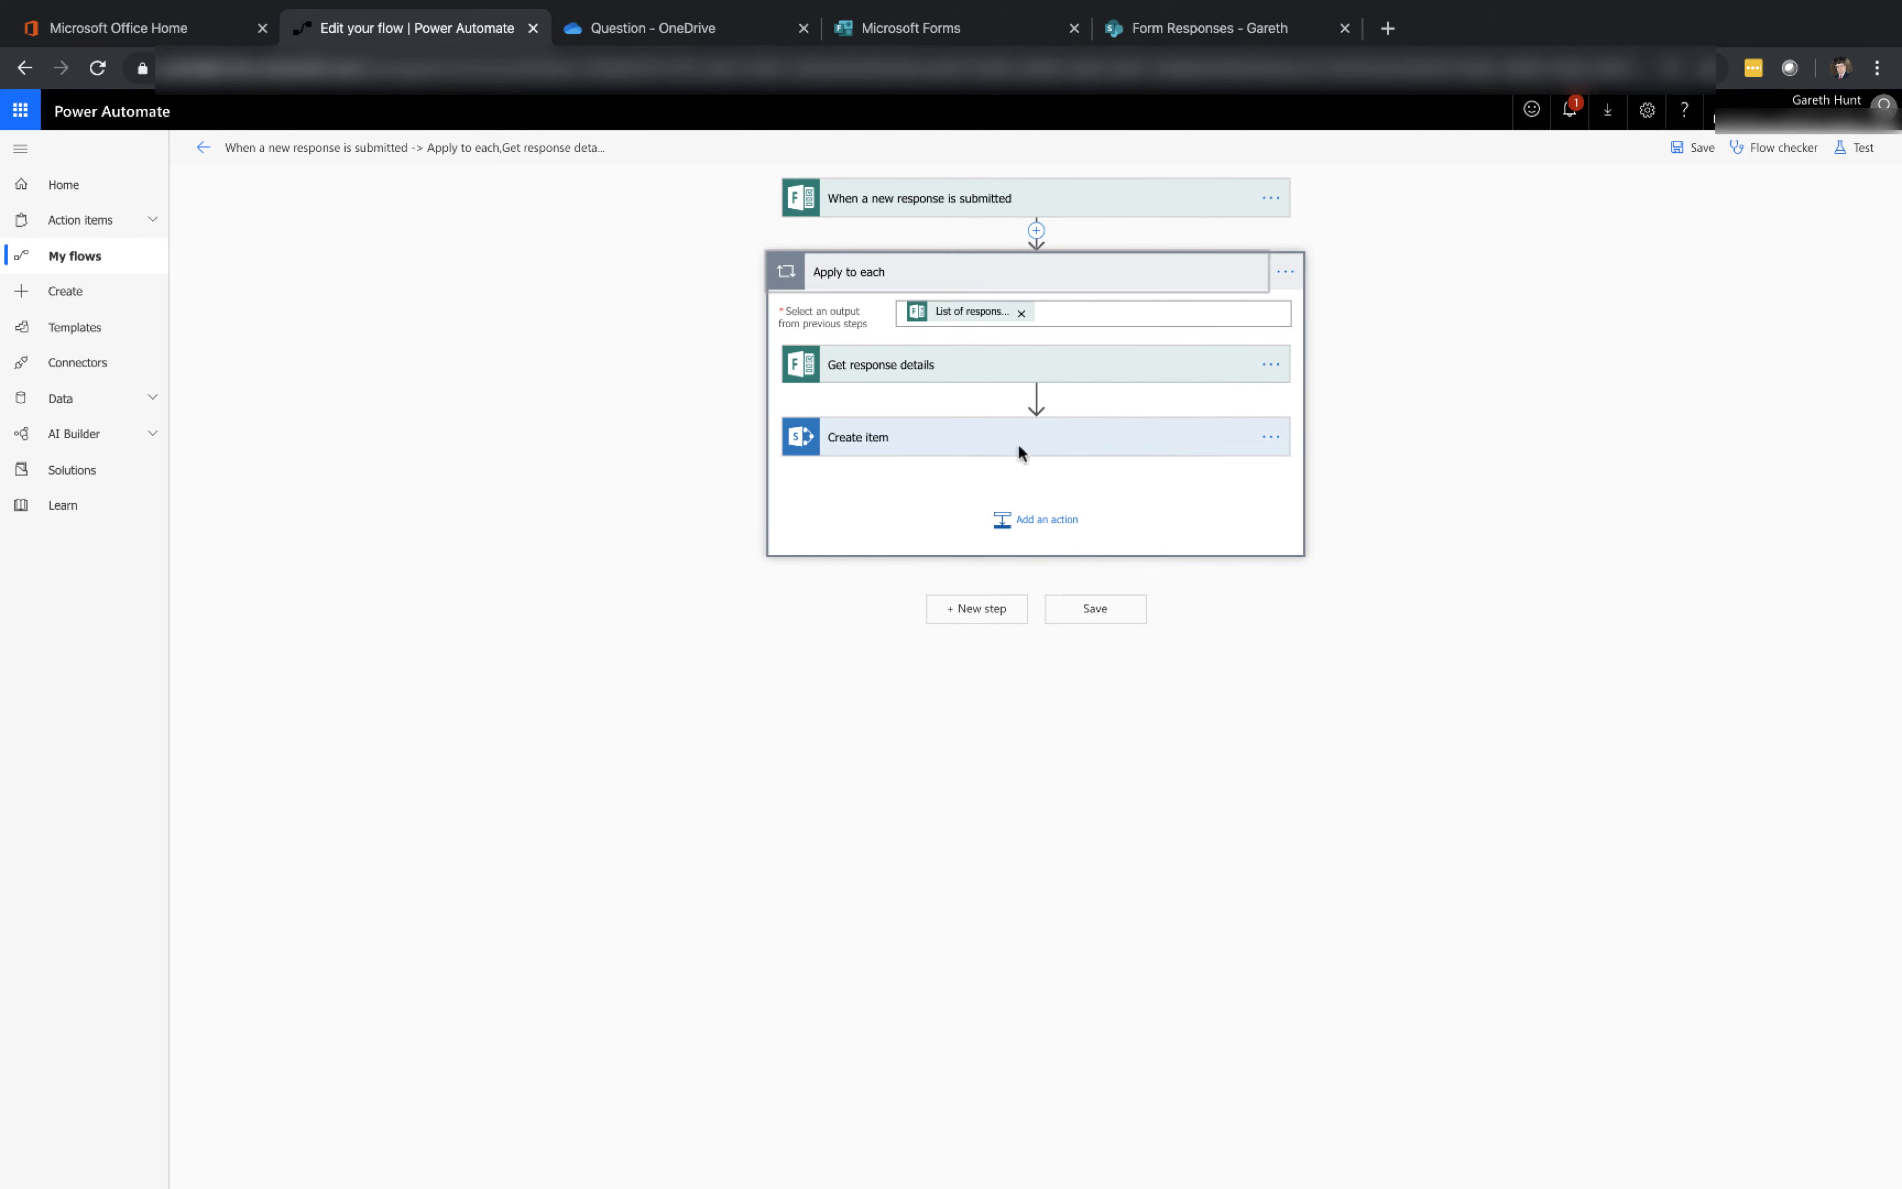
left_click(1042, 527)
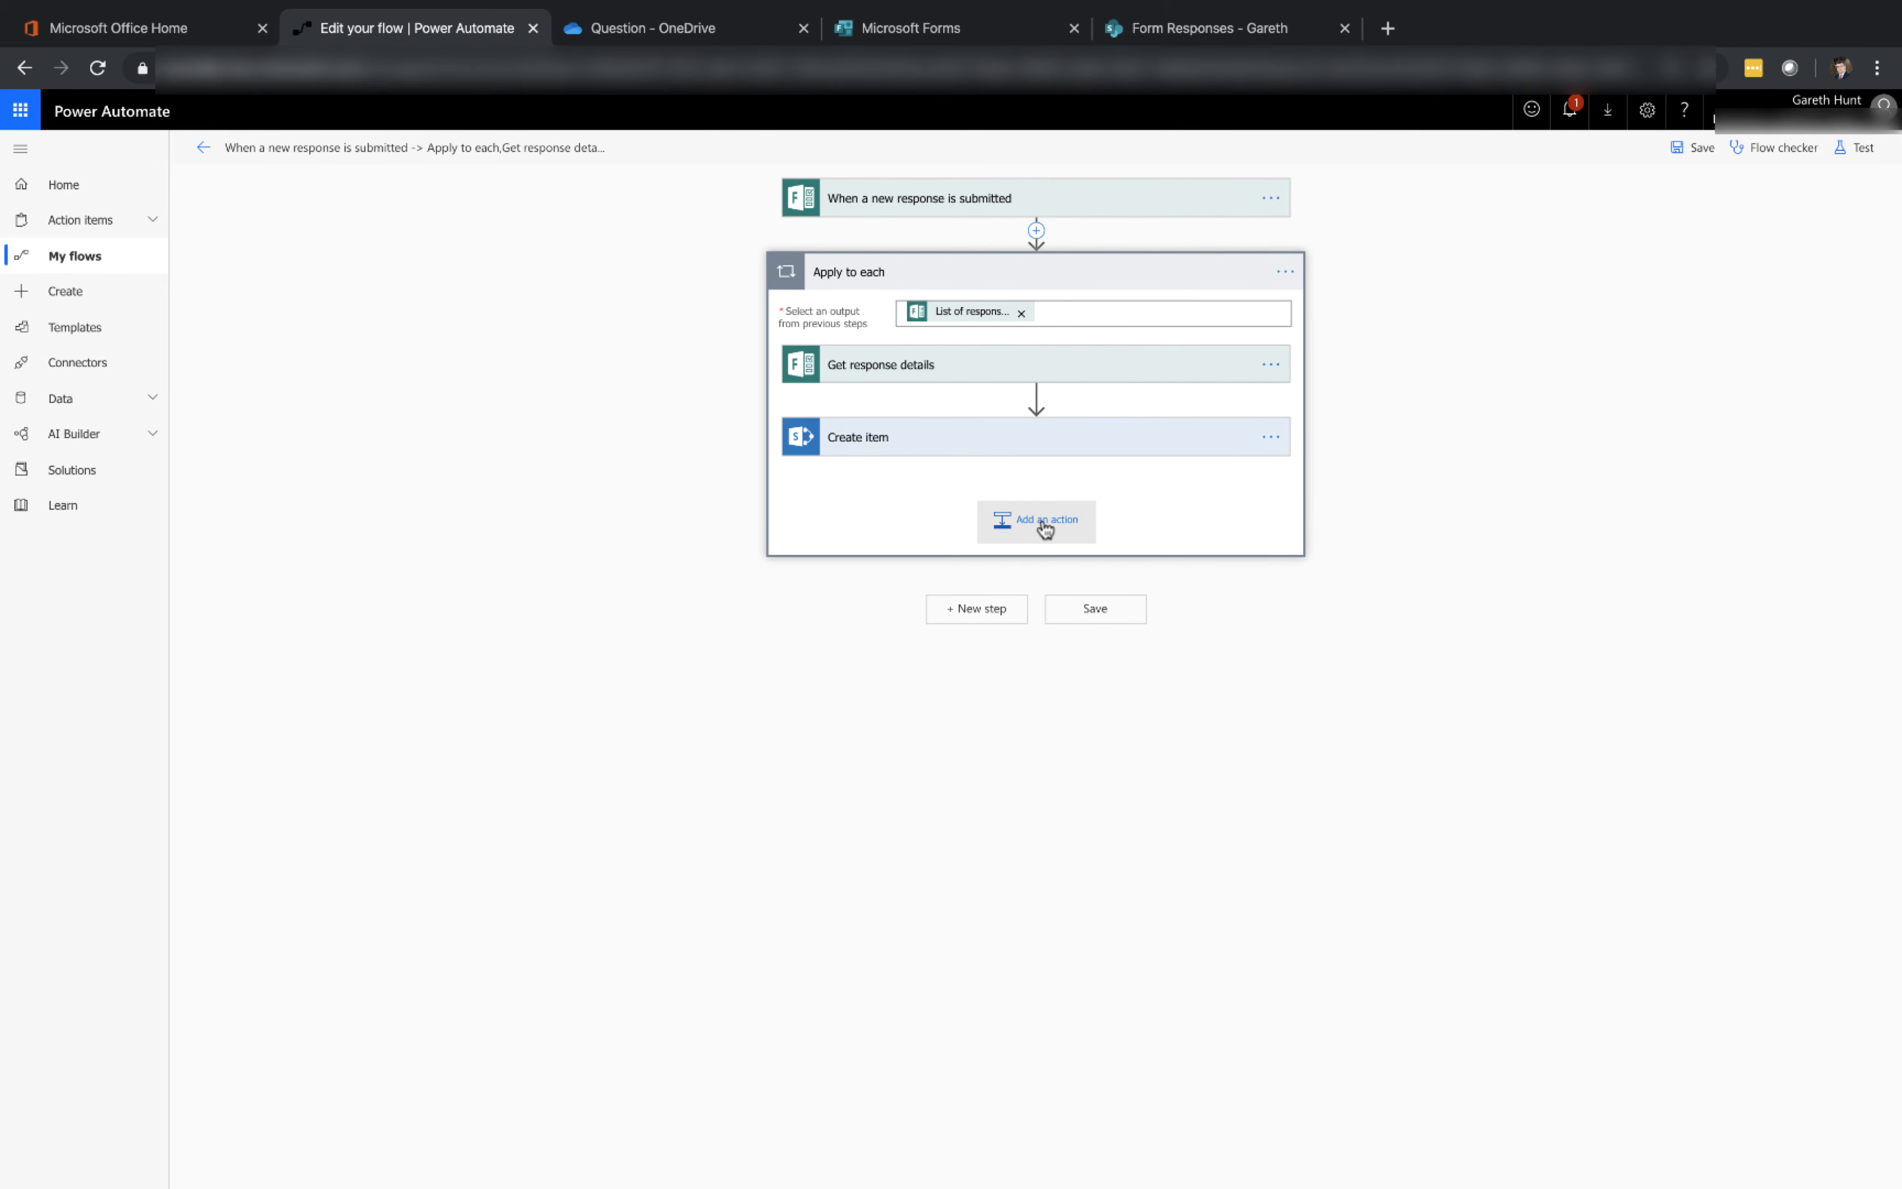
left_click(1045, 553)
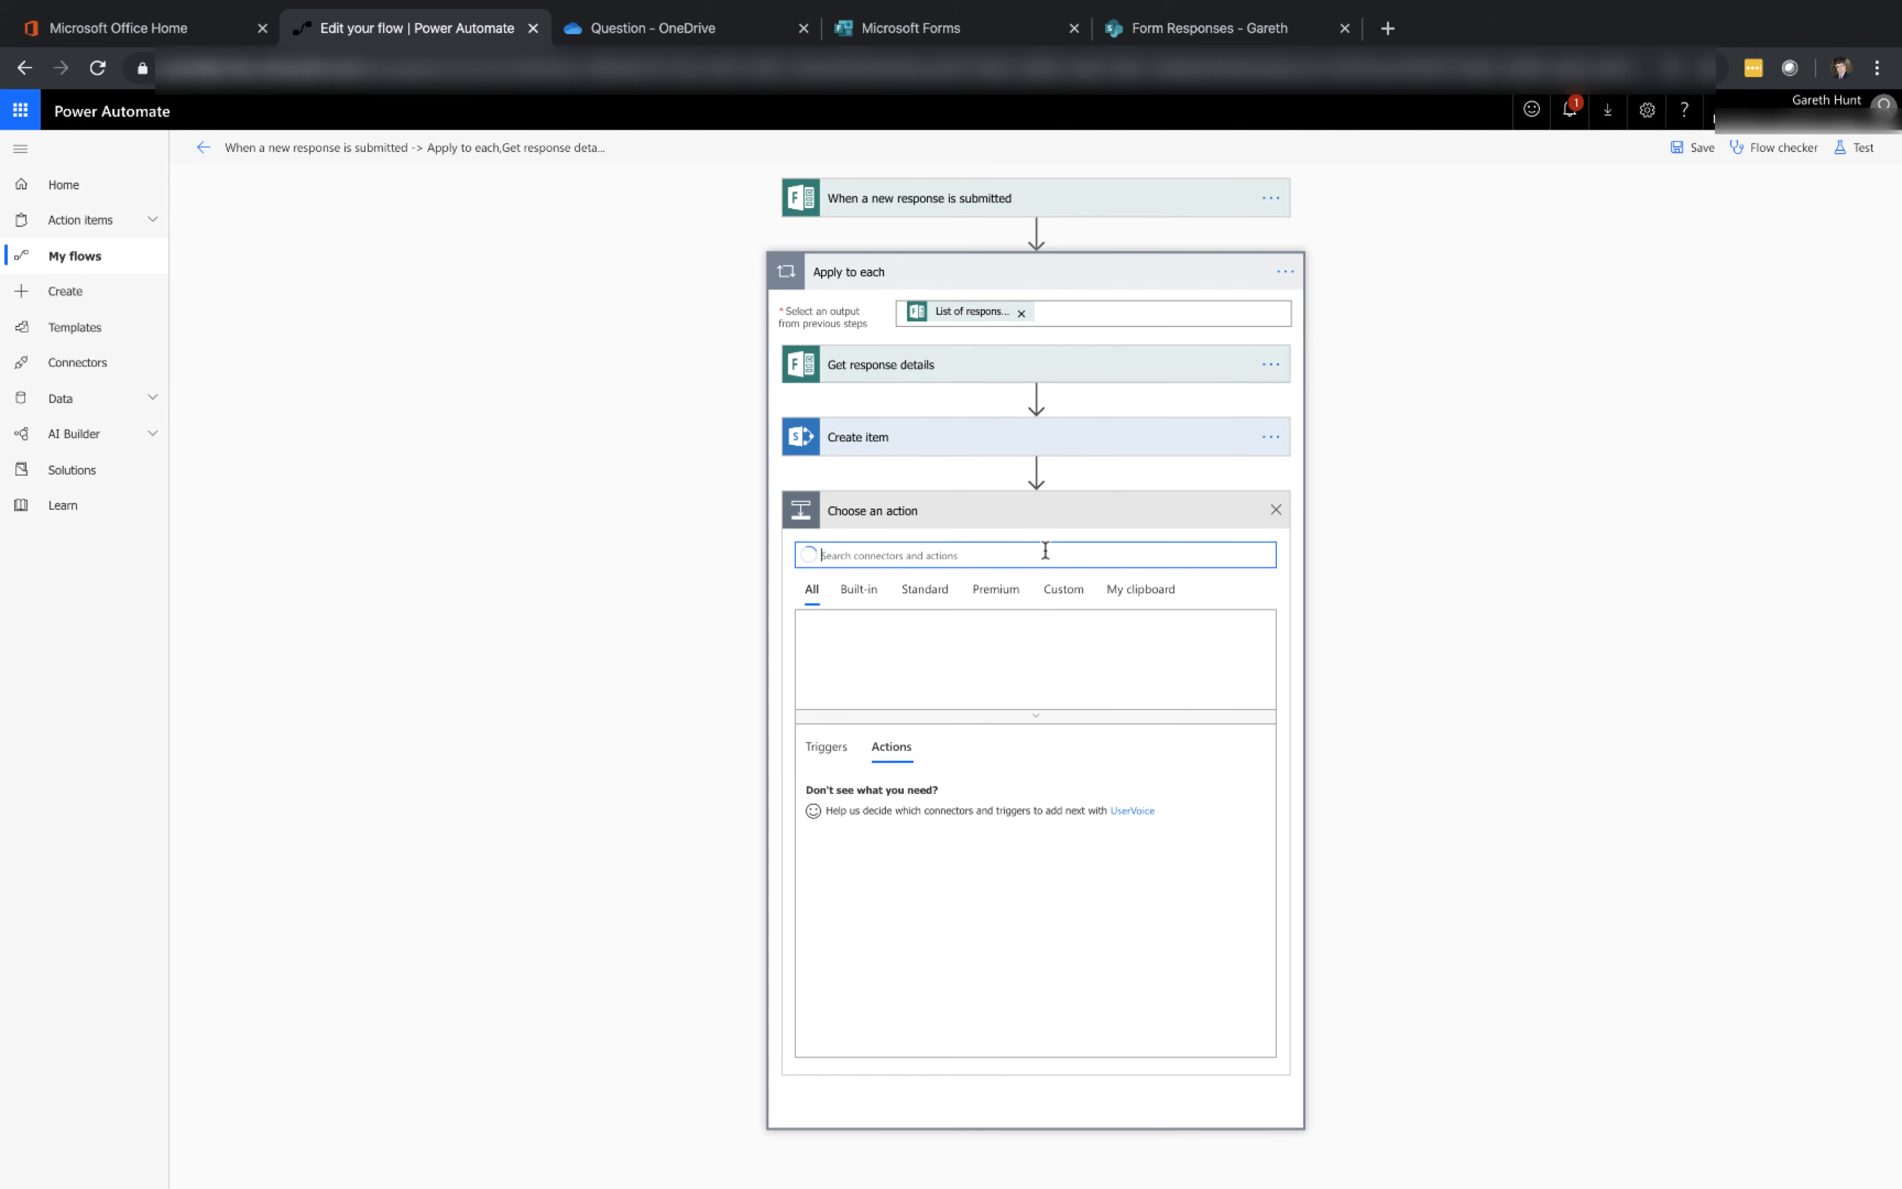
type("parse")
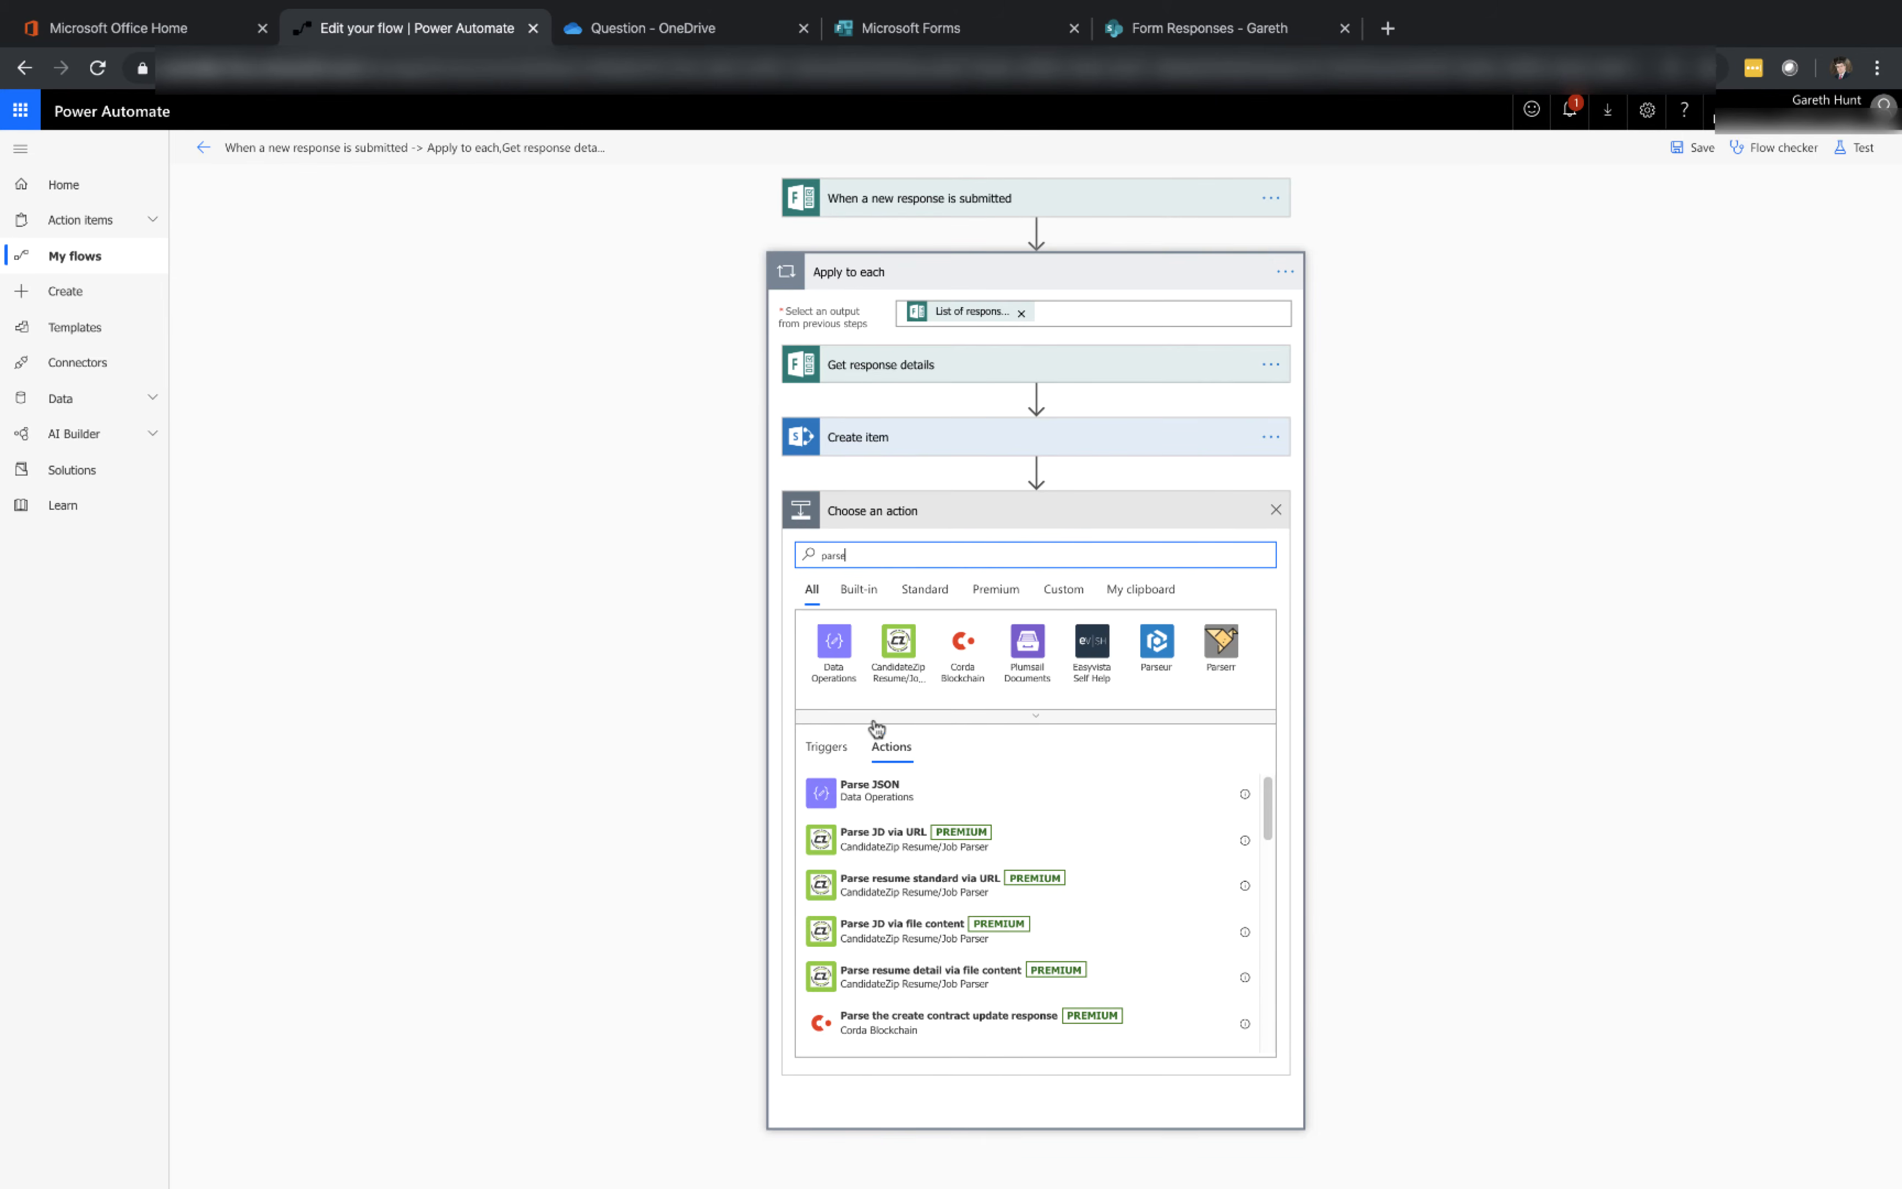
left_click(870, 799)
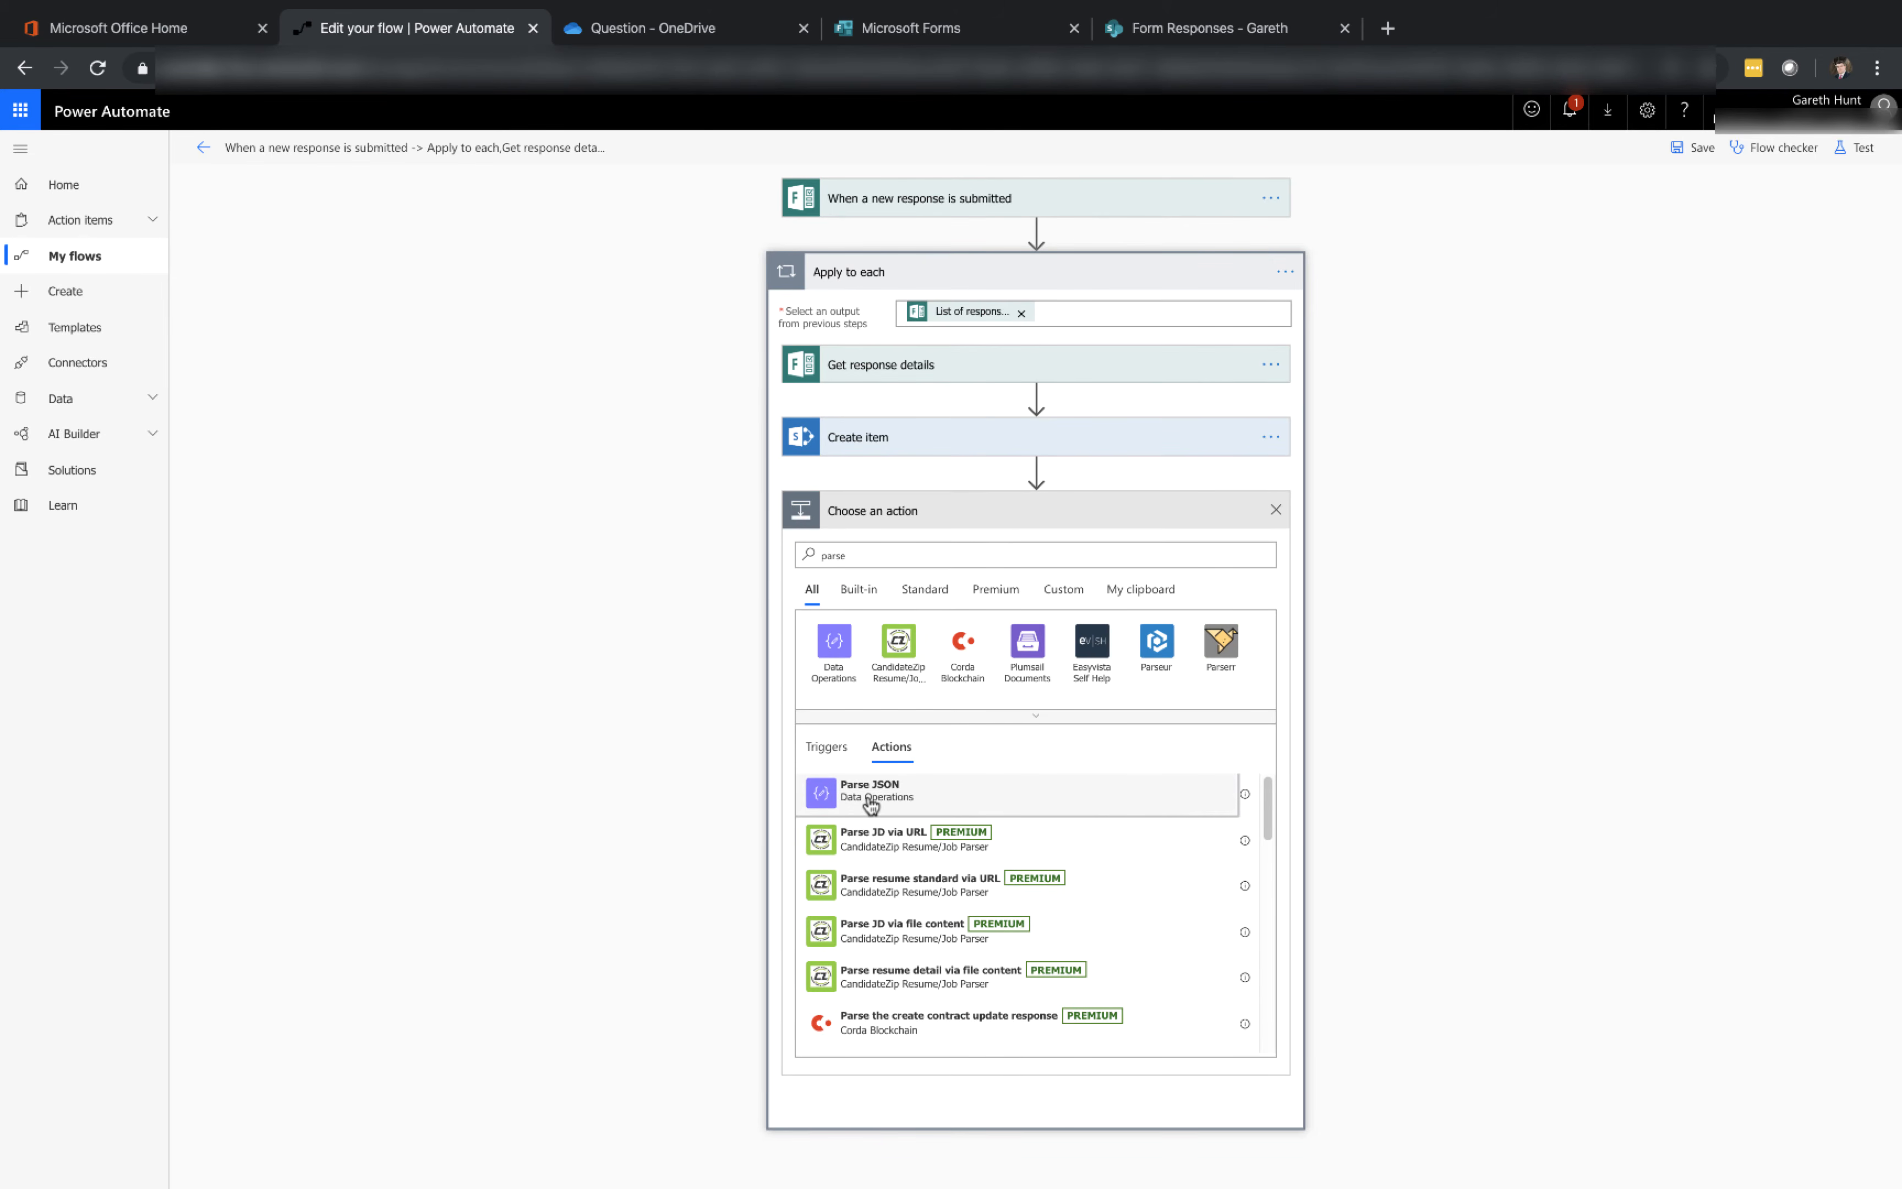
Set the Parse JSON content to Upload Attachments and paste the attachments schema into Schema
left_click(1031, 547)
scroll(1462, 755, "down", 5)
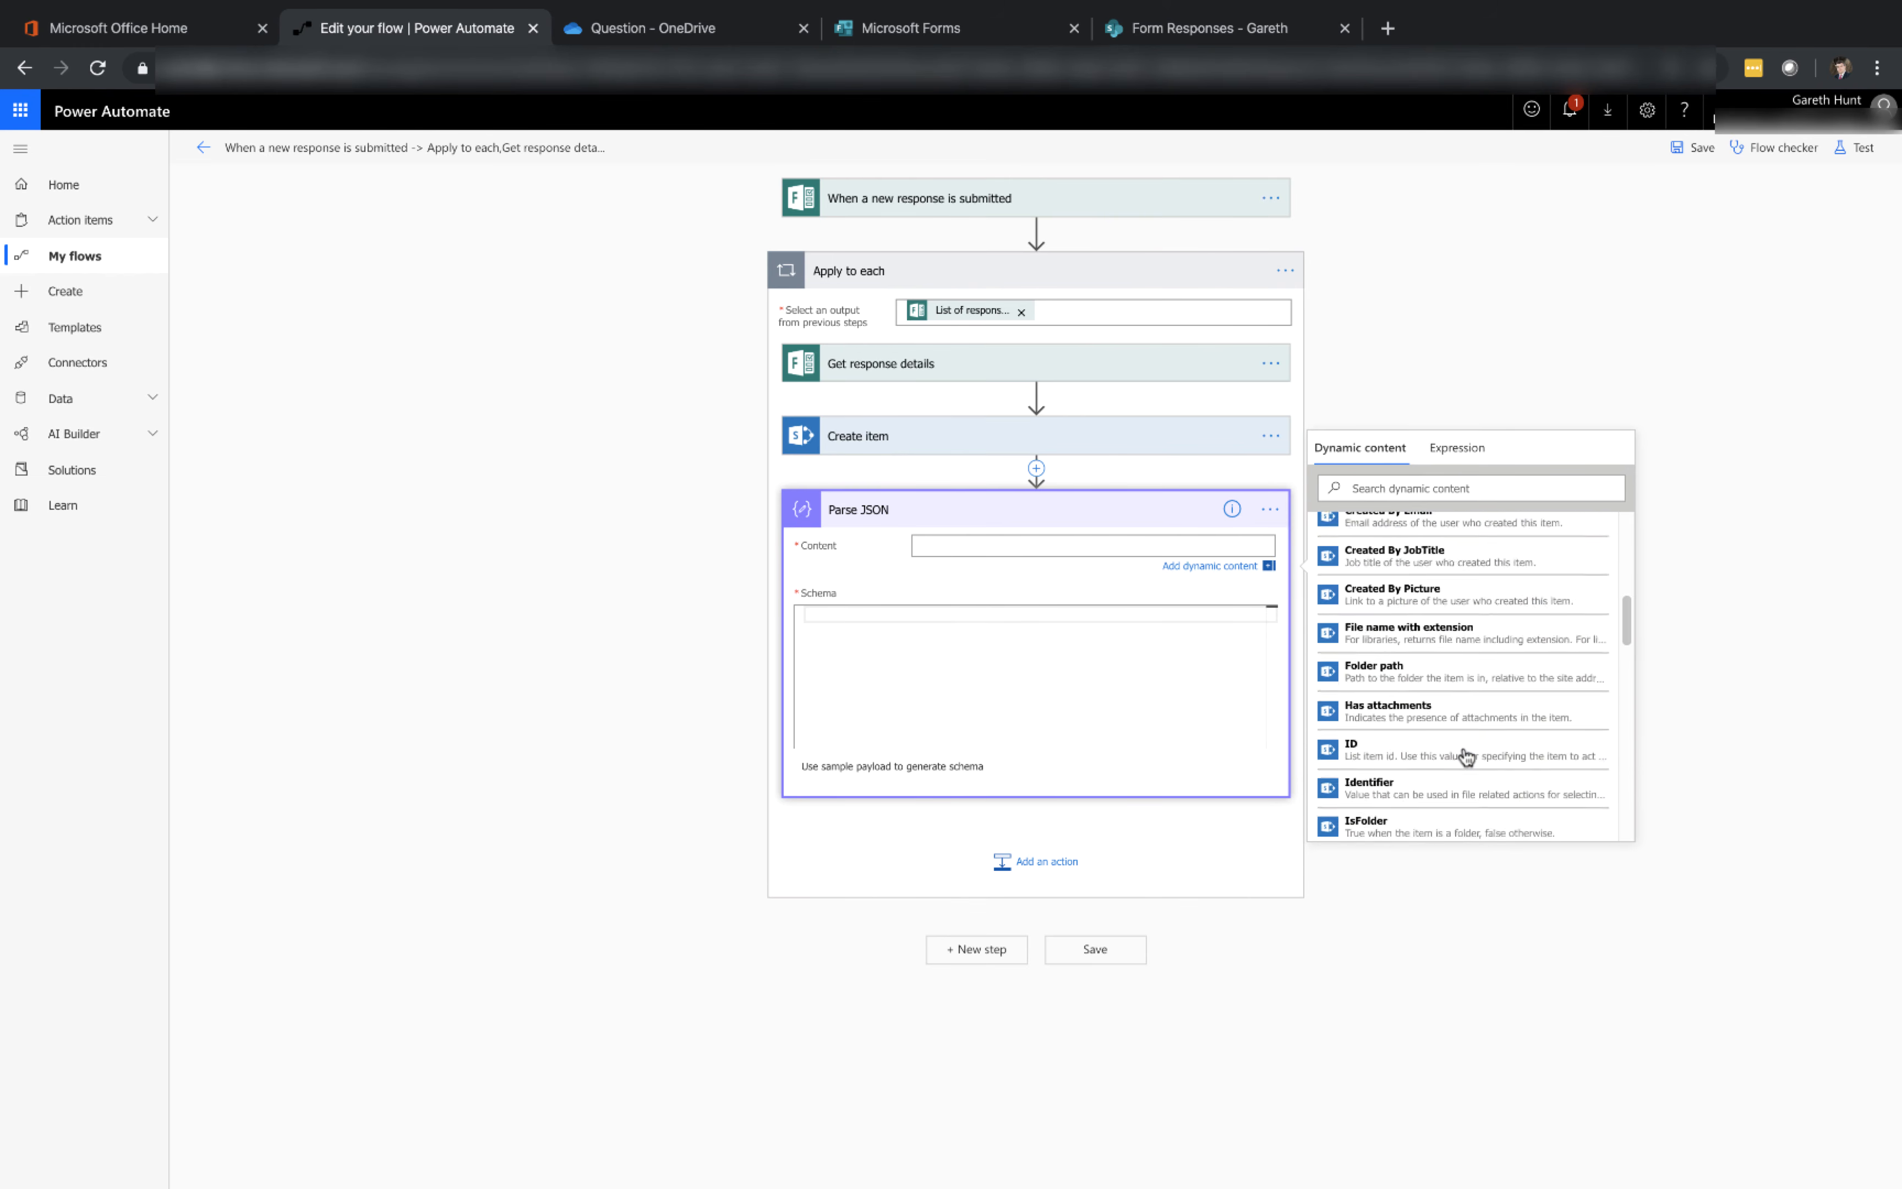
scroll(1465, 756, "down", 8)
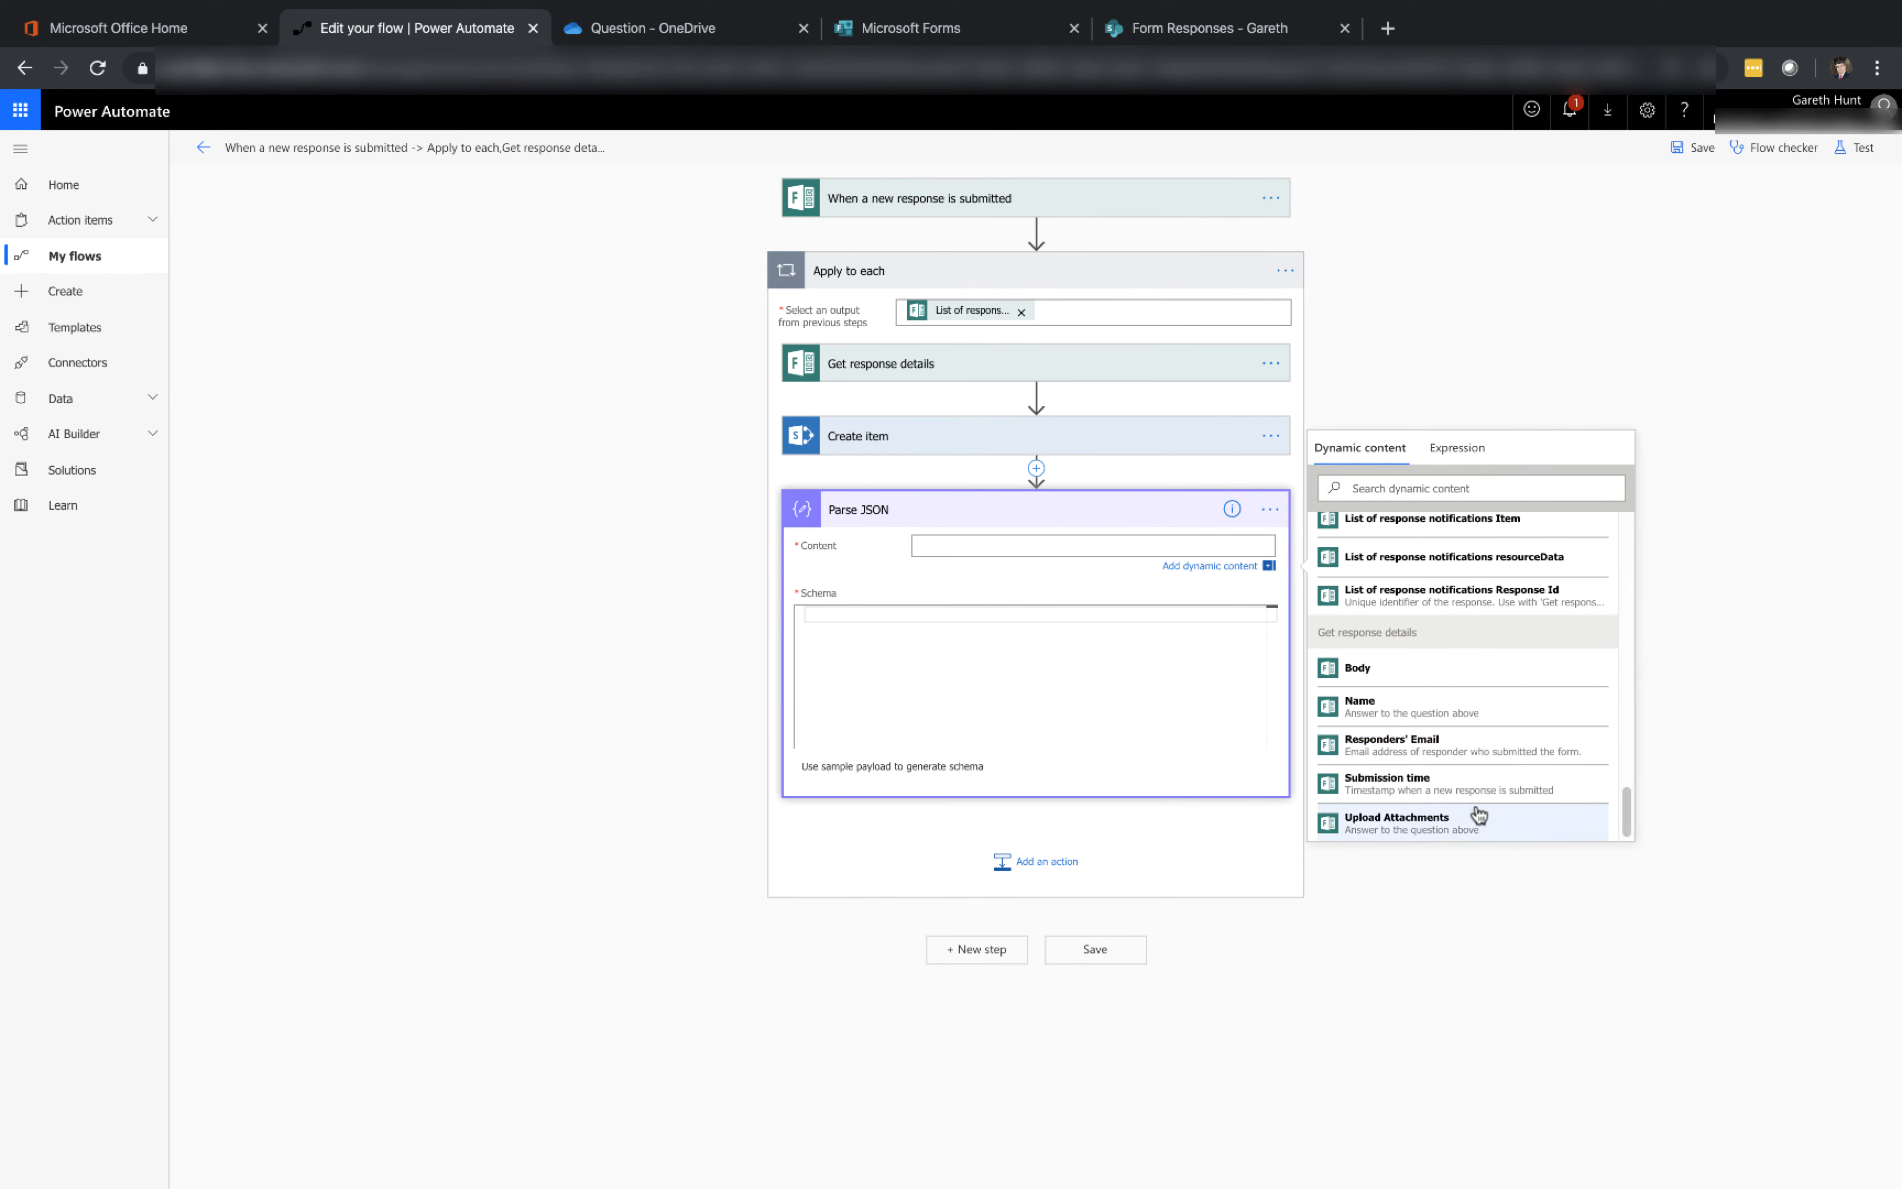
left_click(1478, 817)
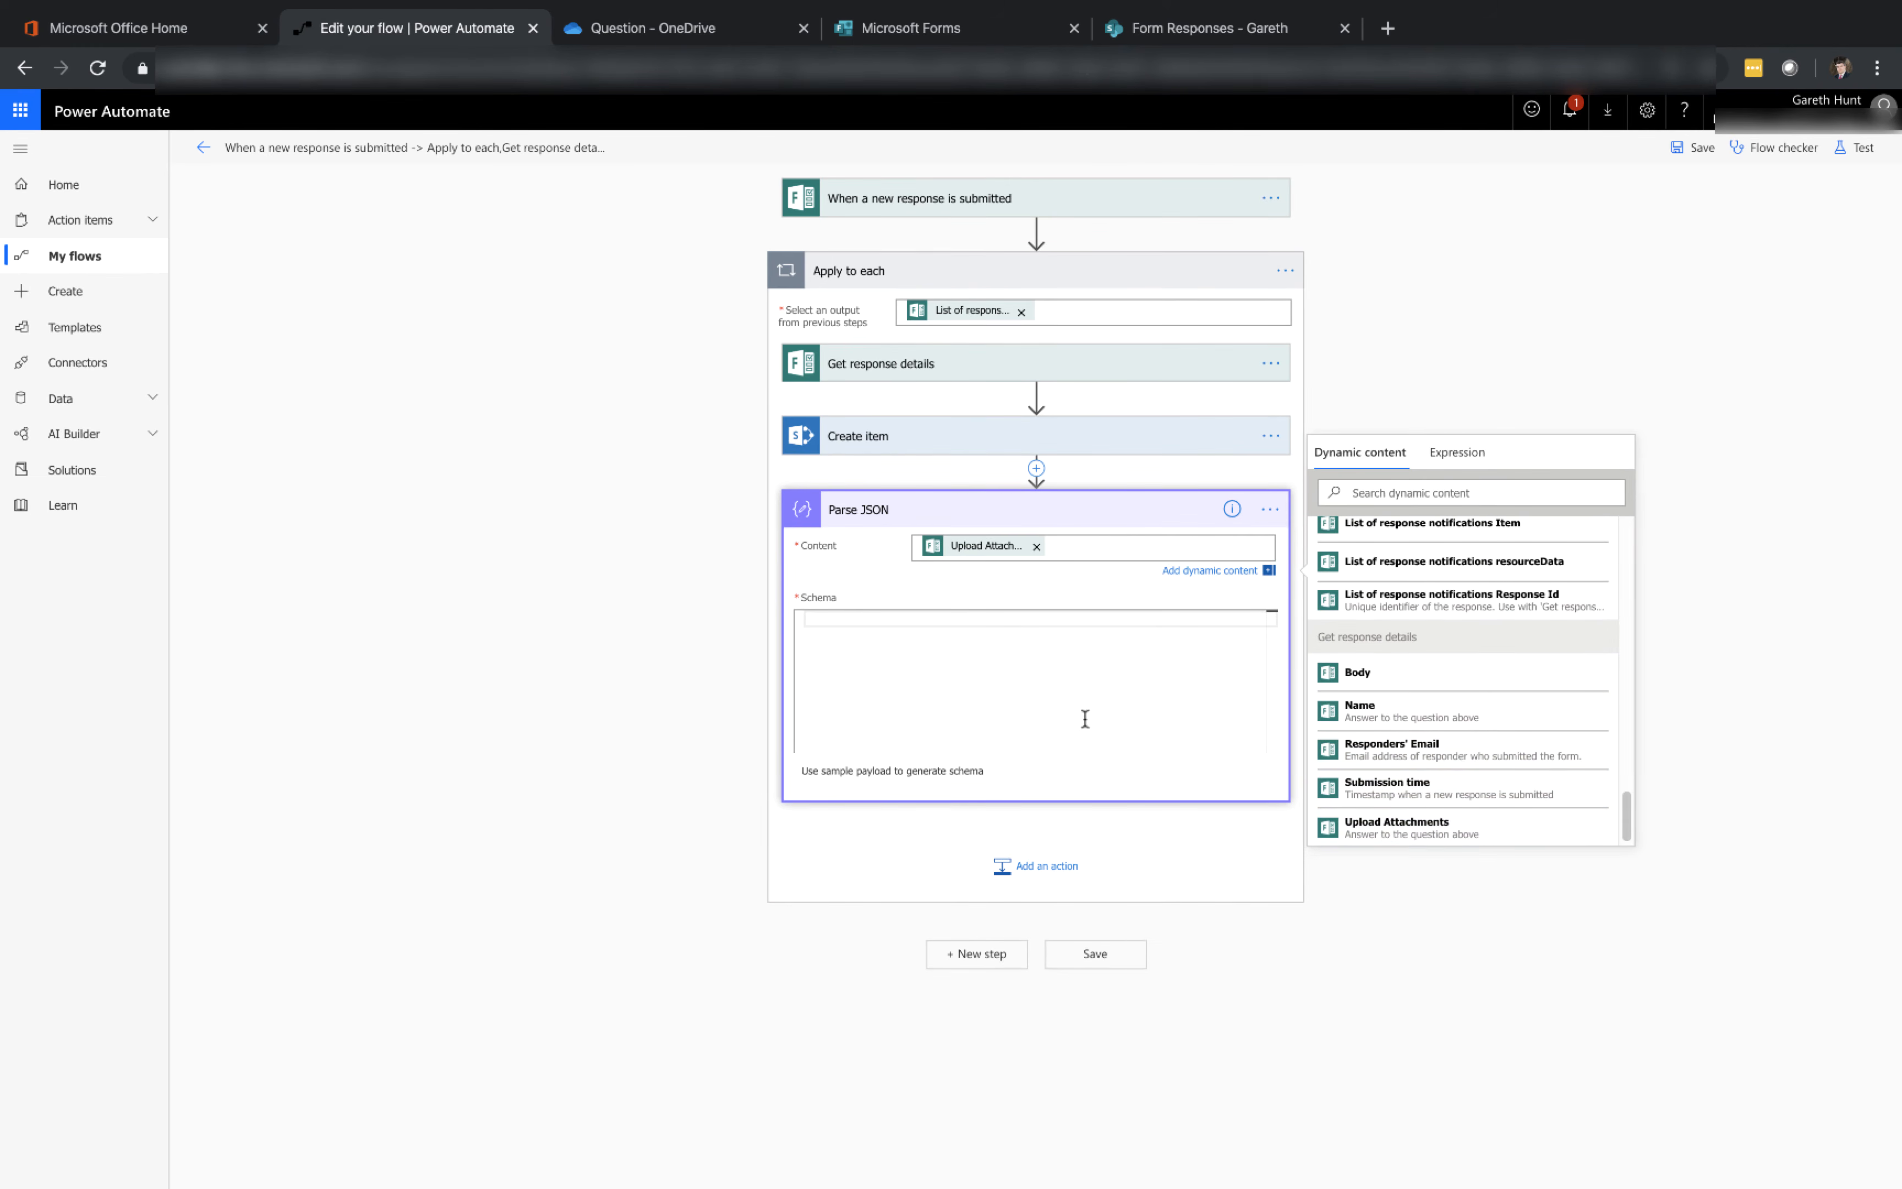
left_click(1108, 610)
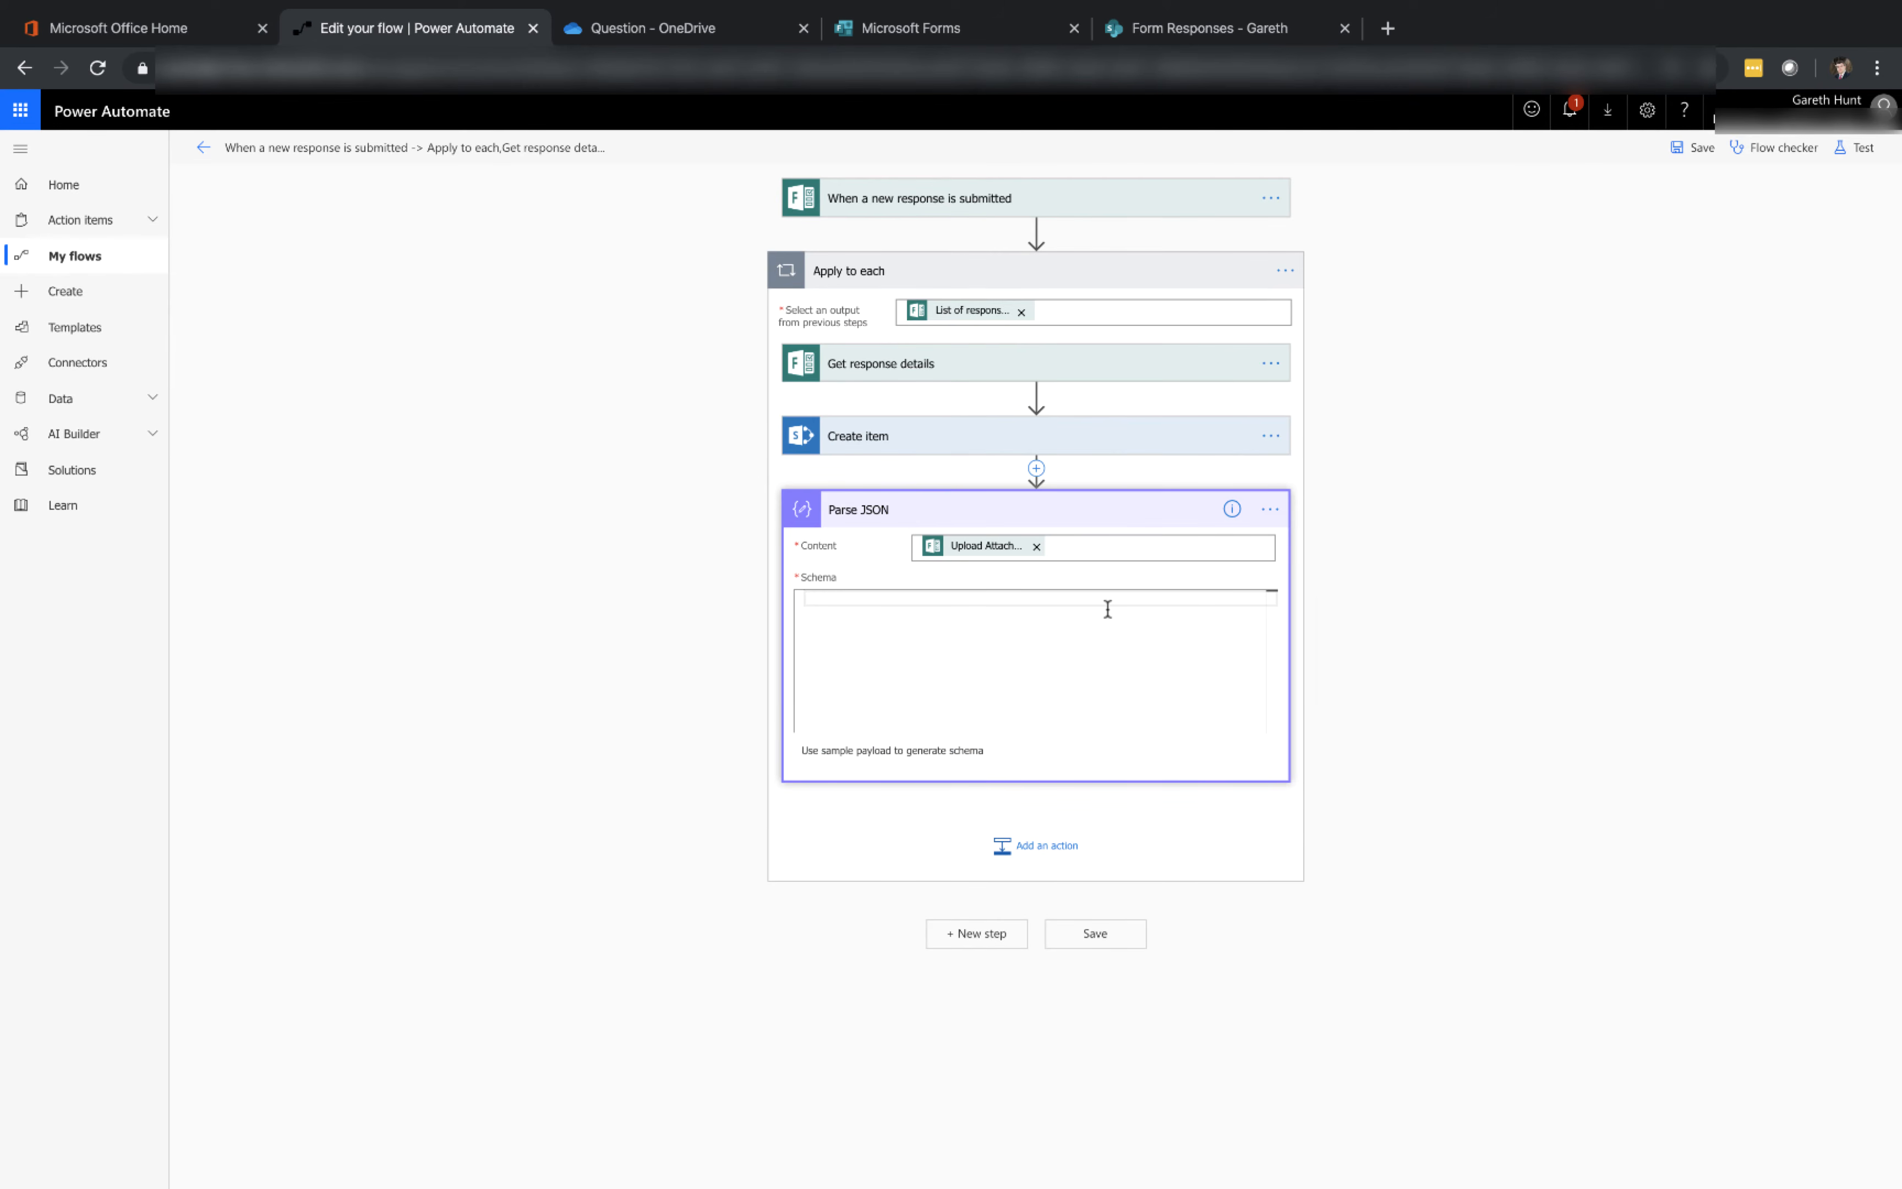
key("ctrl+v")
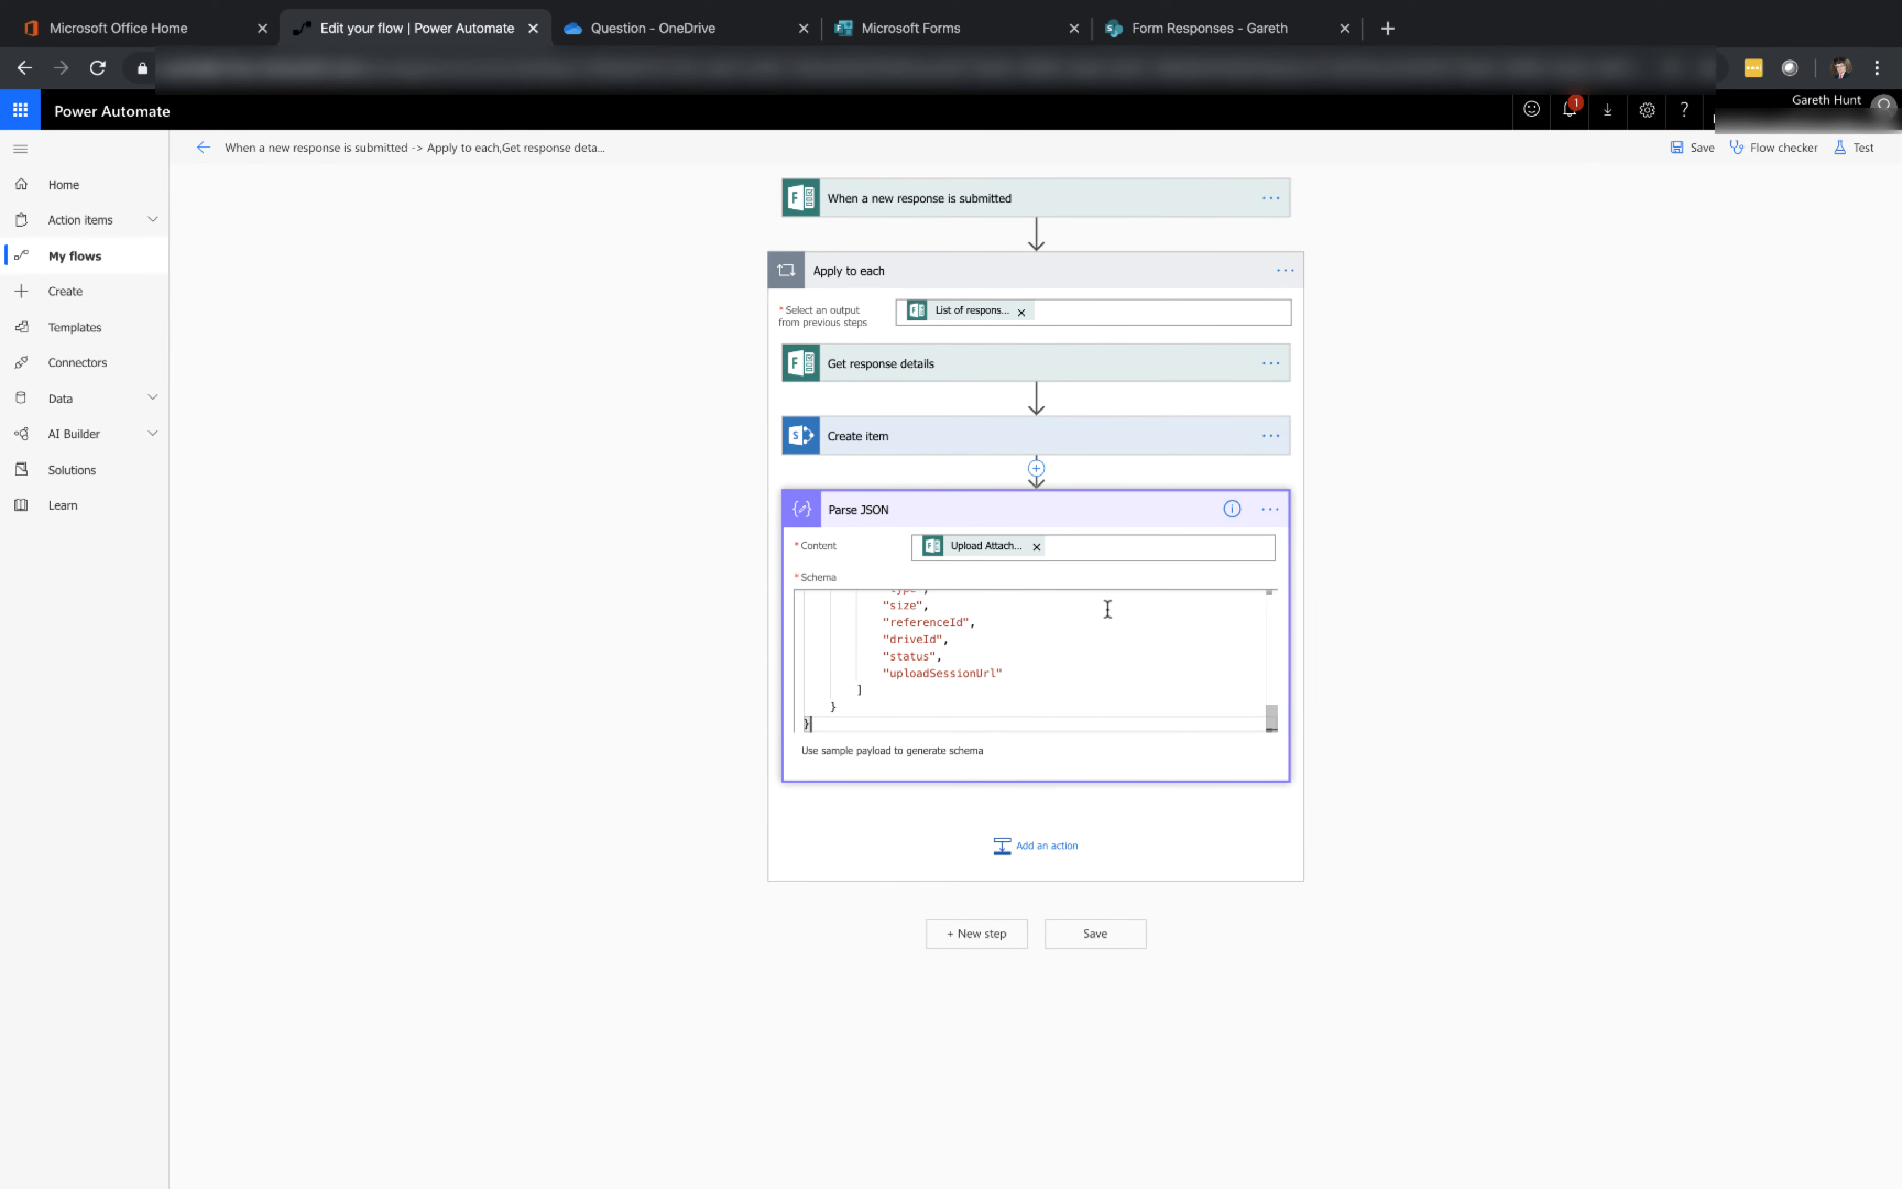
scroll(1107, 610, "up", 5)
scroll(1107, 609, "up", 5)
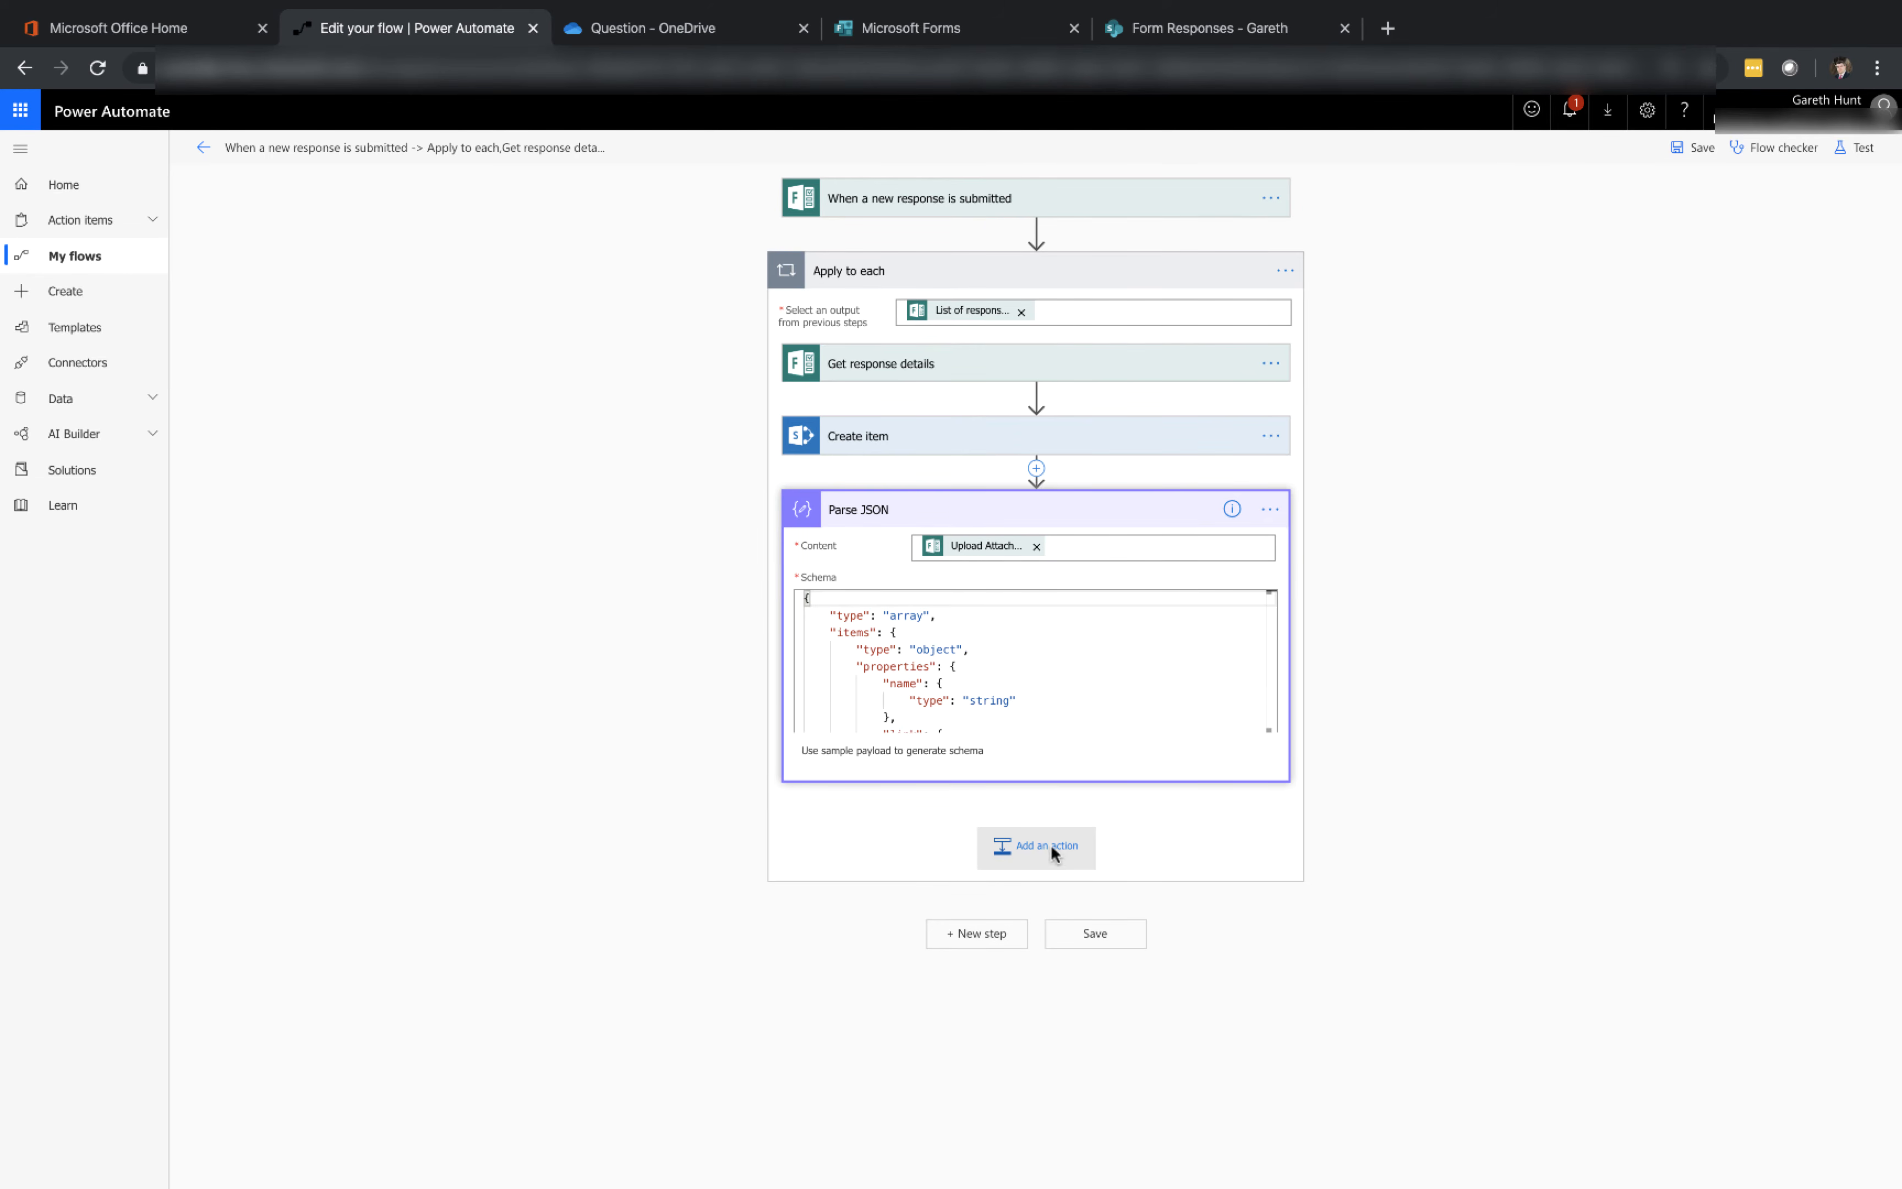
Add a OneDrive for Business Get file content action after Parse JSON
left_click(1051, 844)
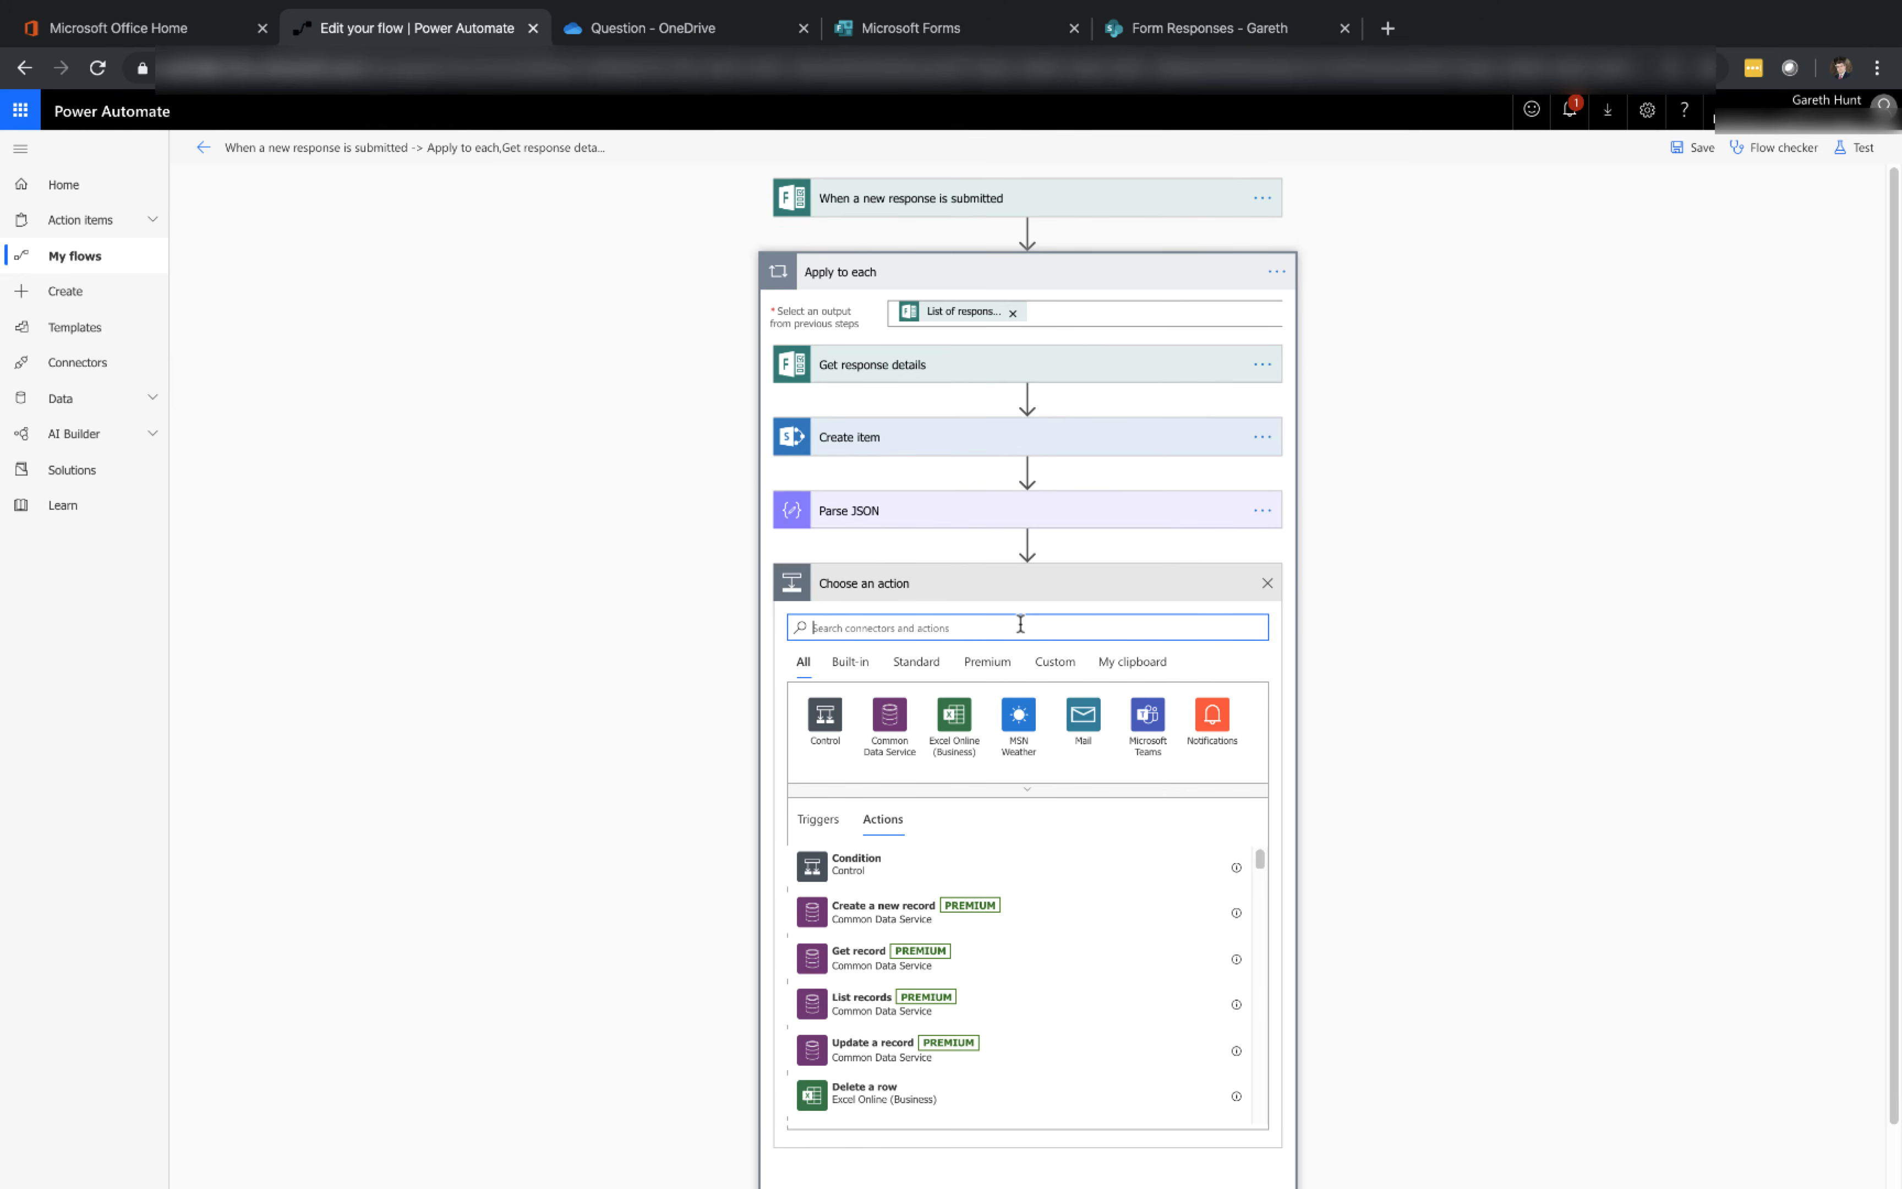
type("on")
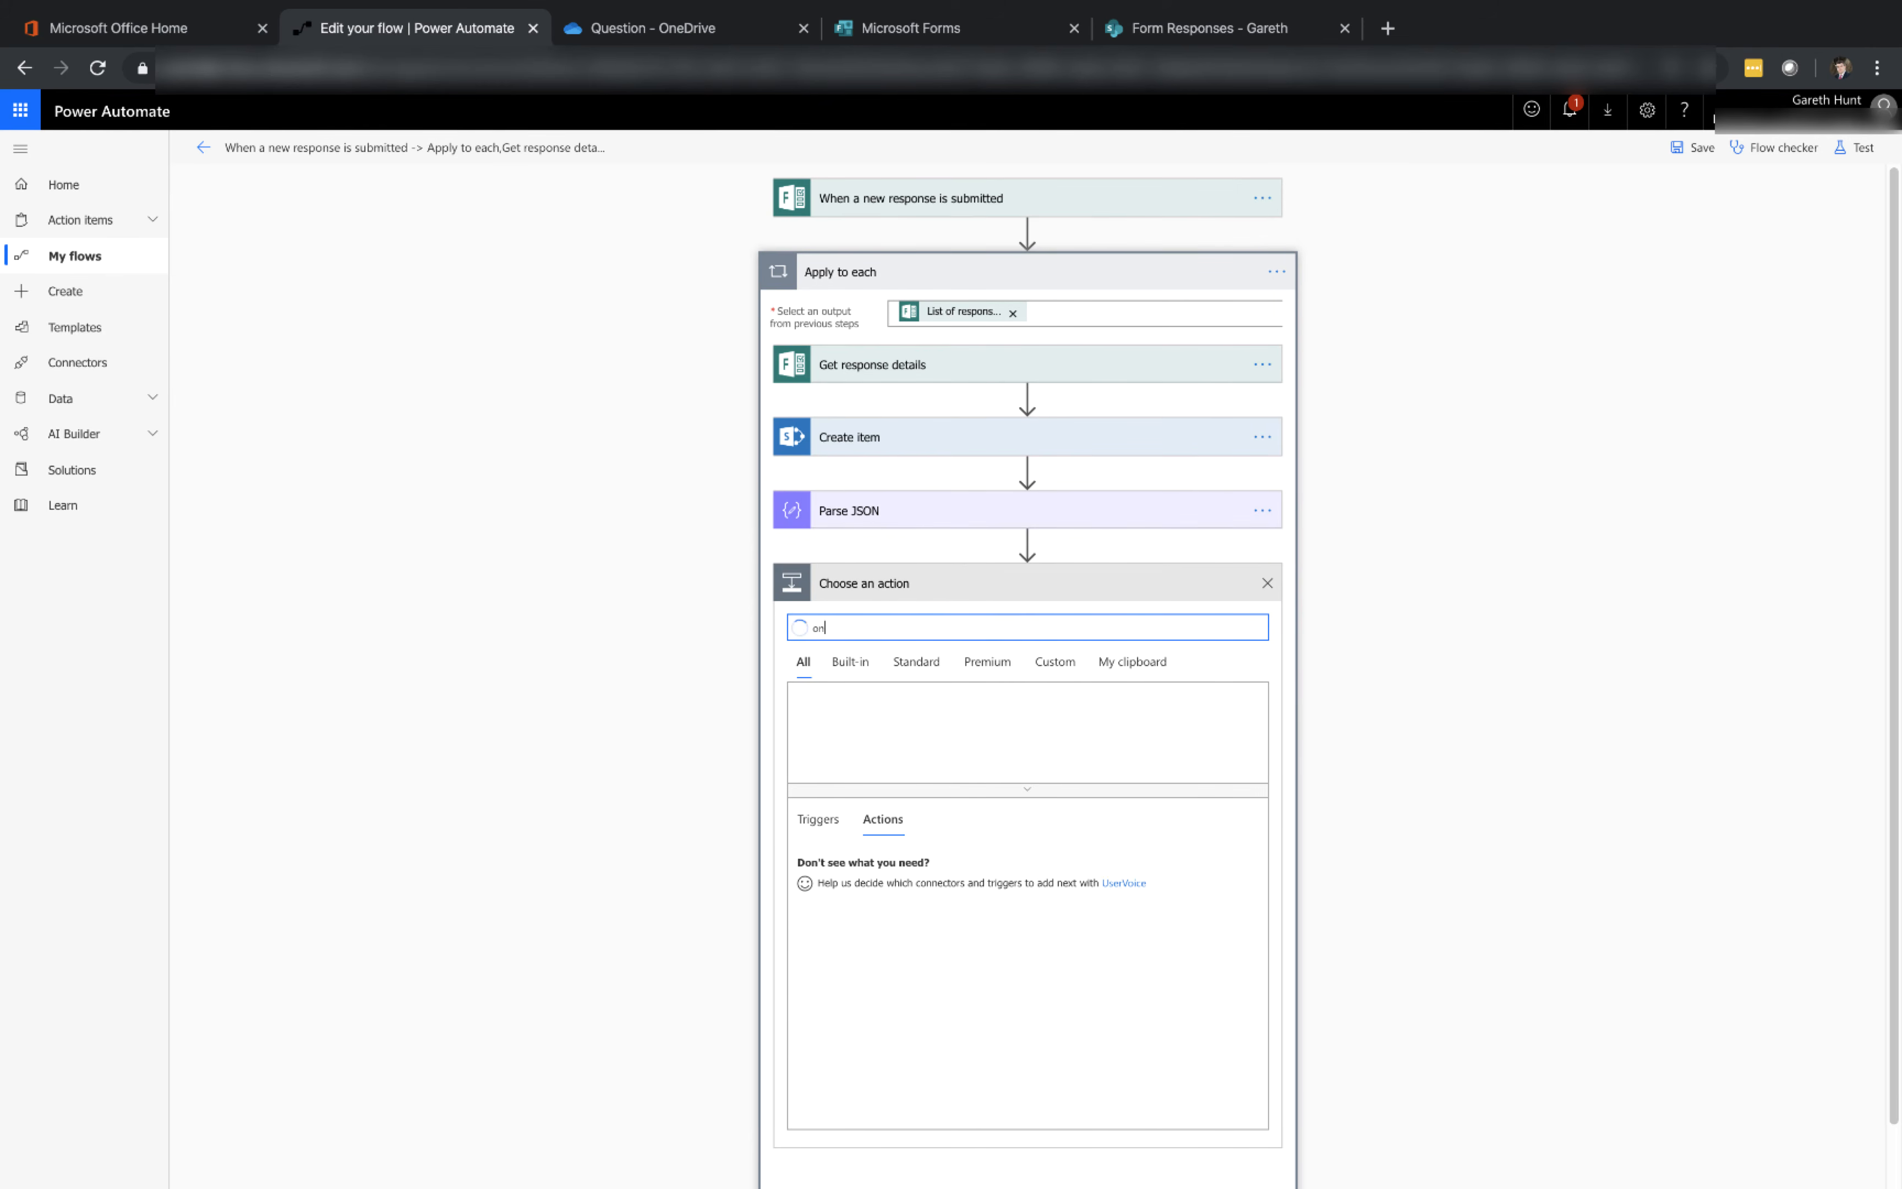
type("edrive")
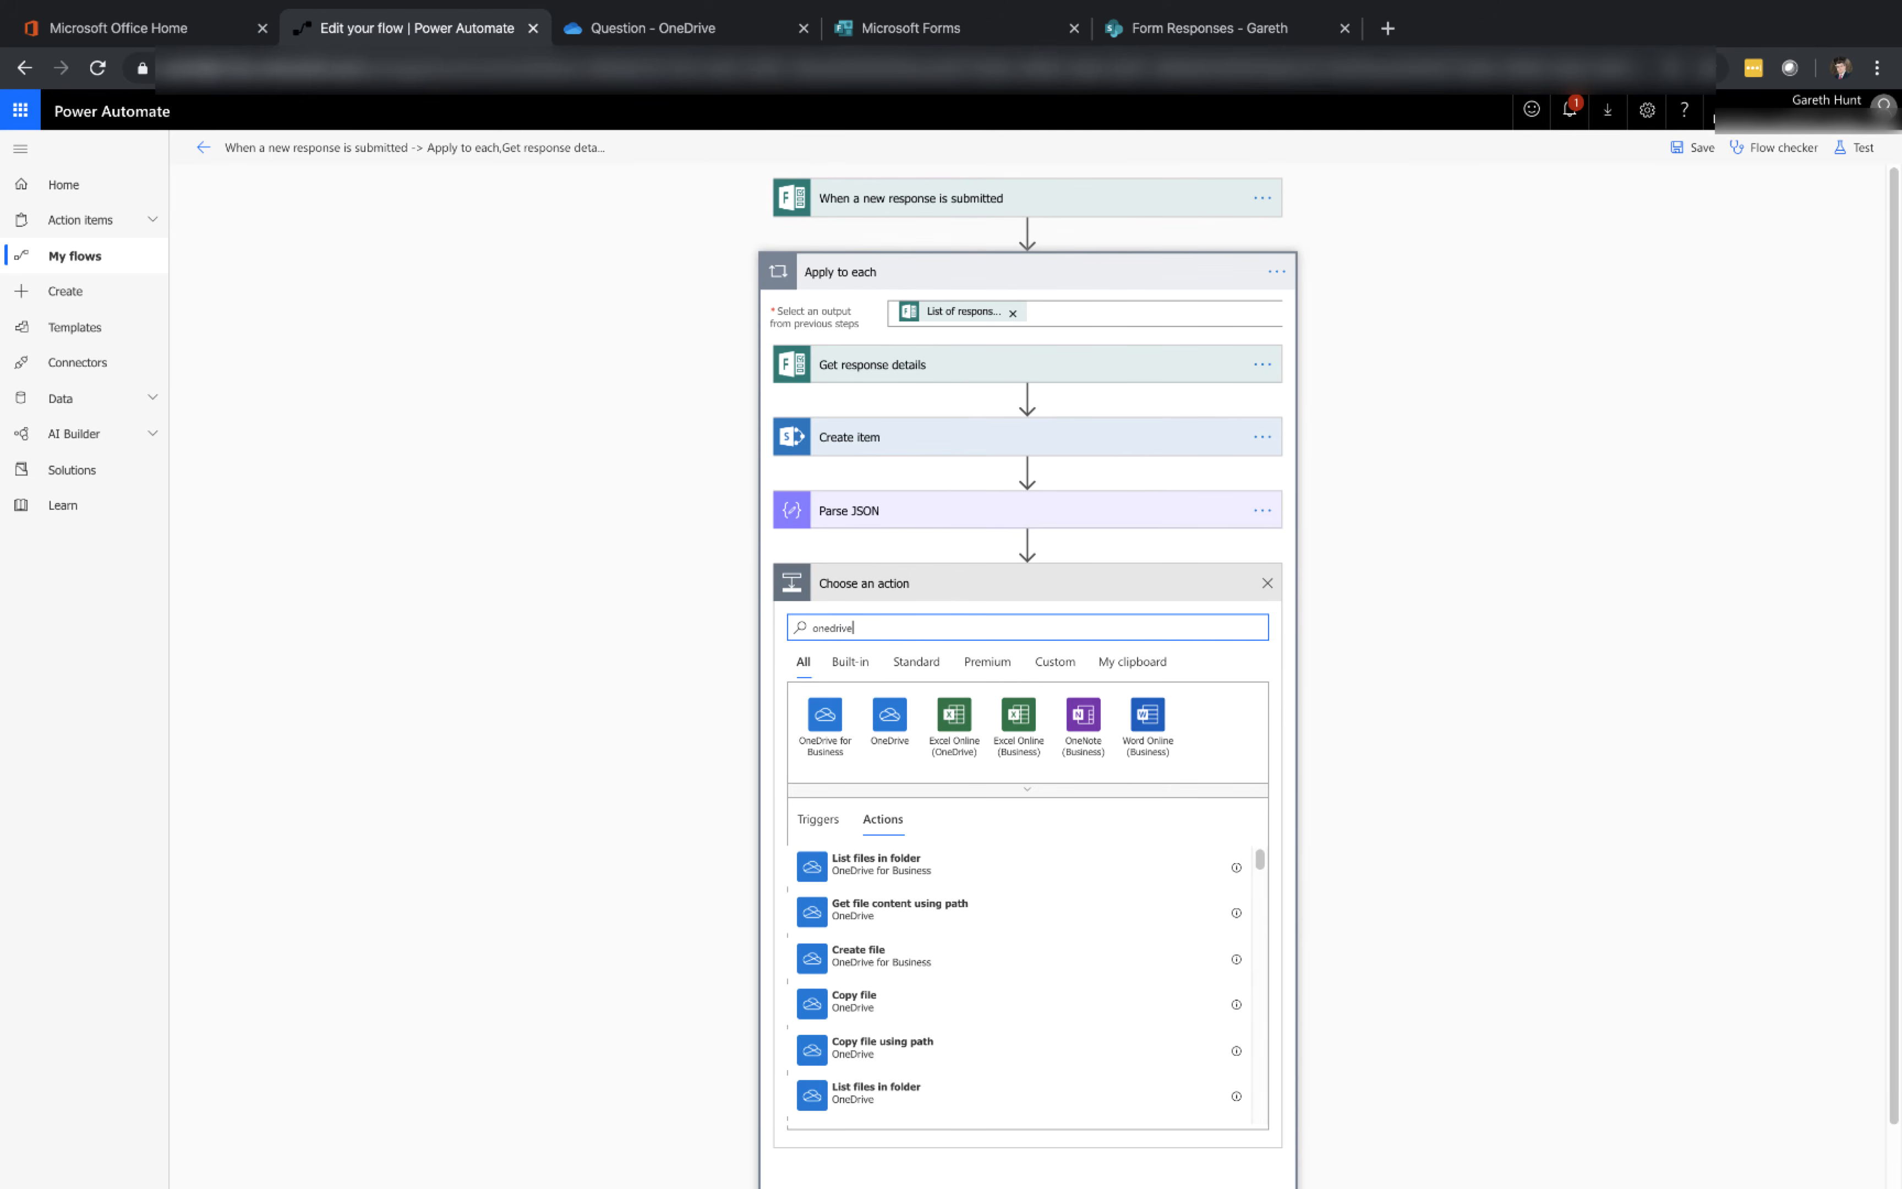
left_click(825, 723)
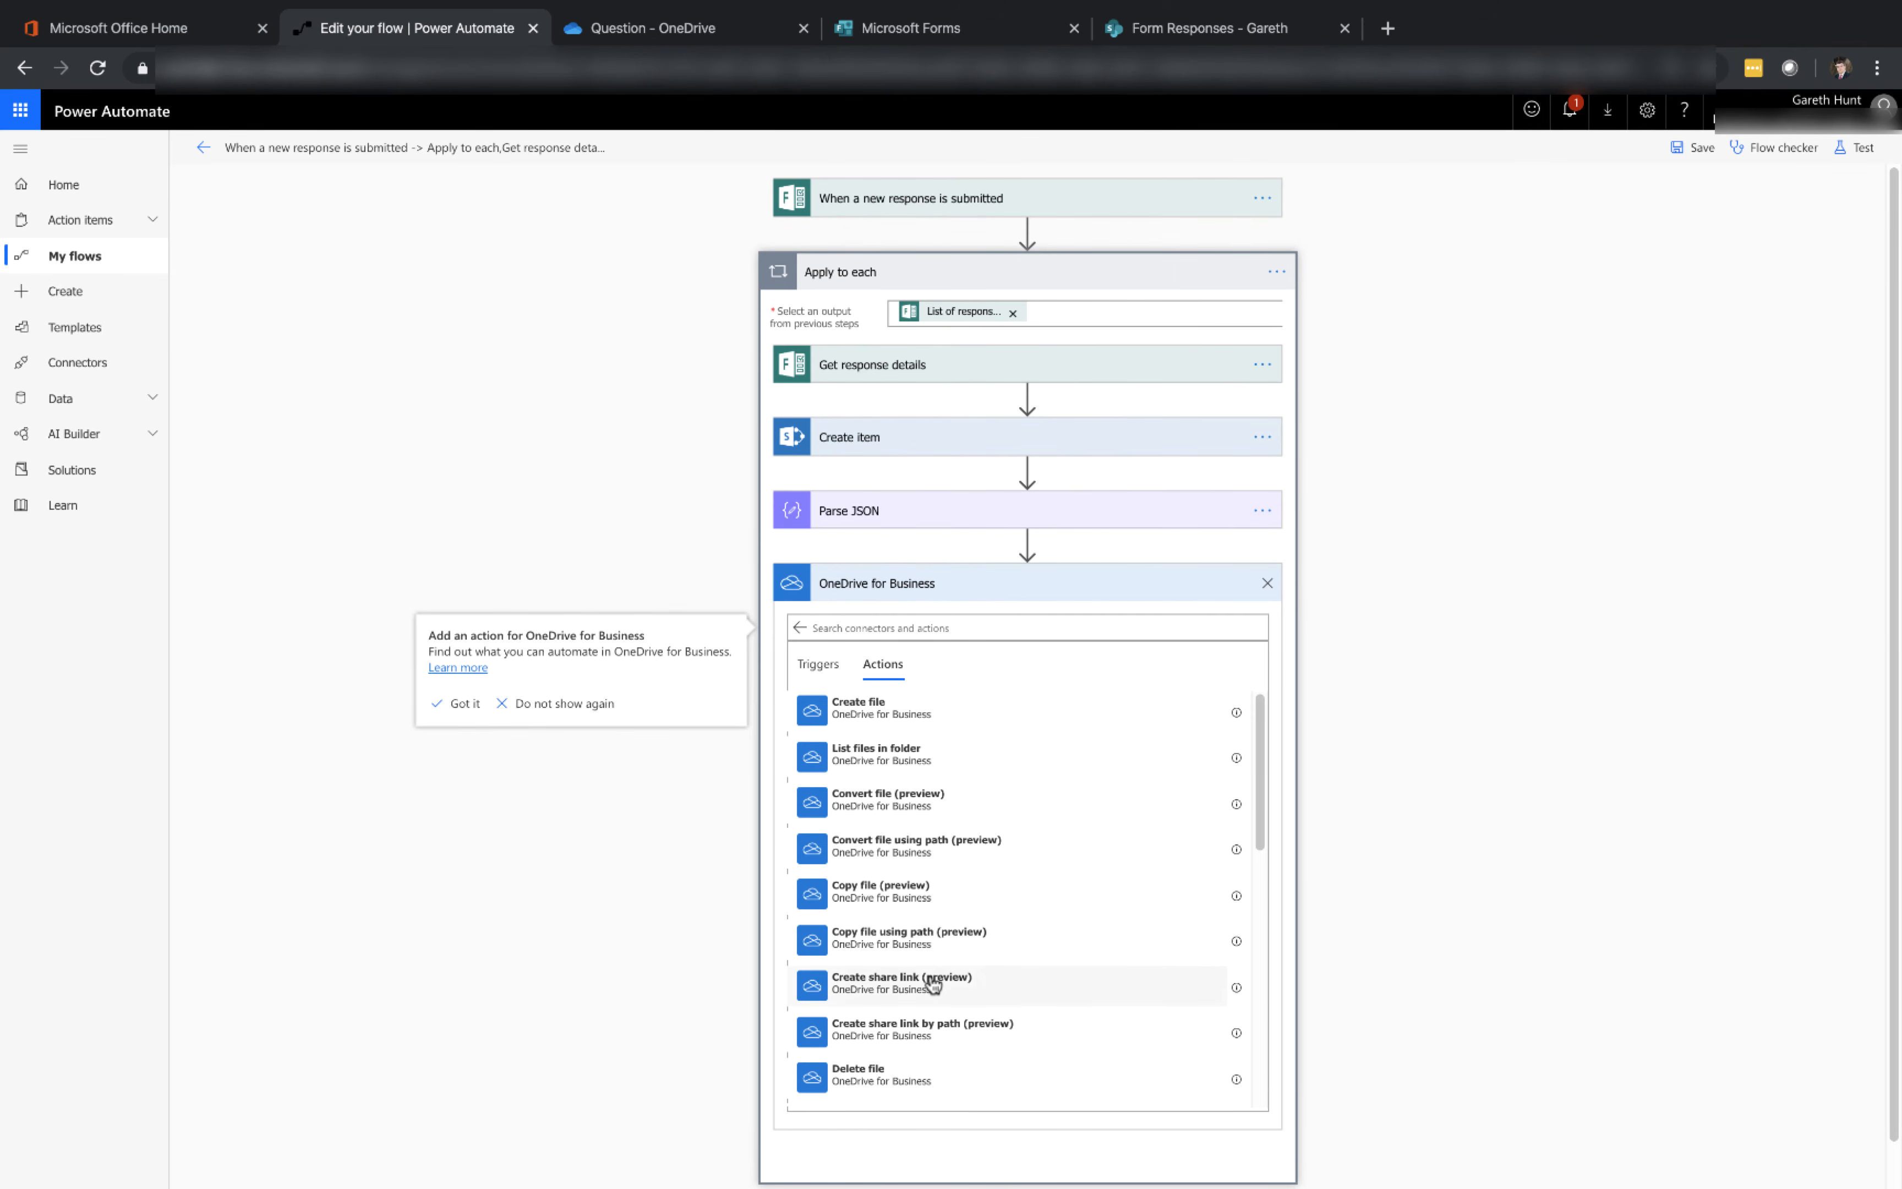
scroll(933, 984, "down", 1)
scroll(933, 985, "down", 3)
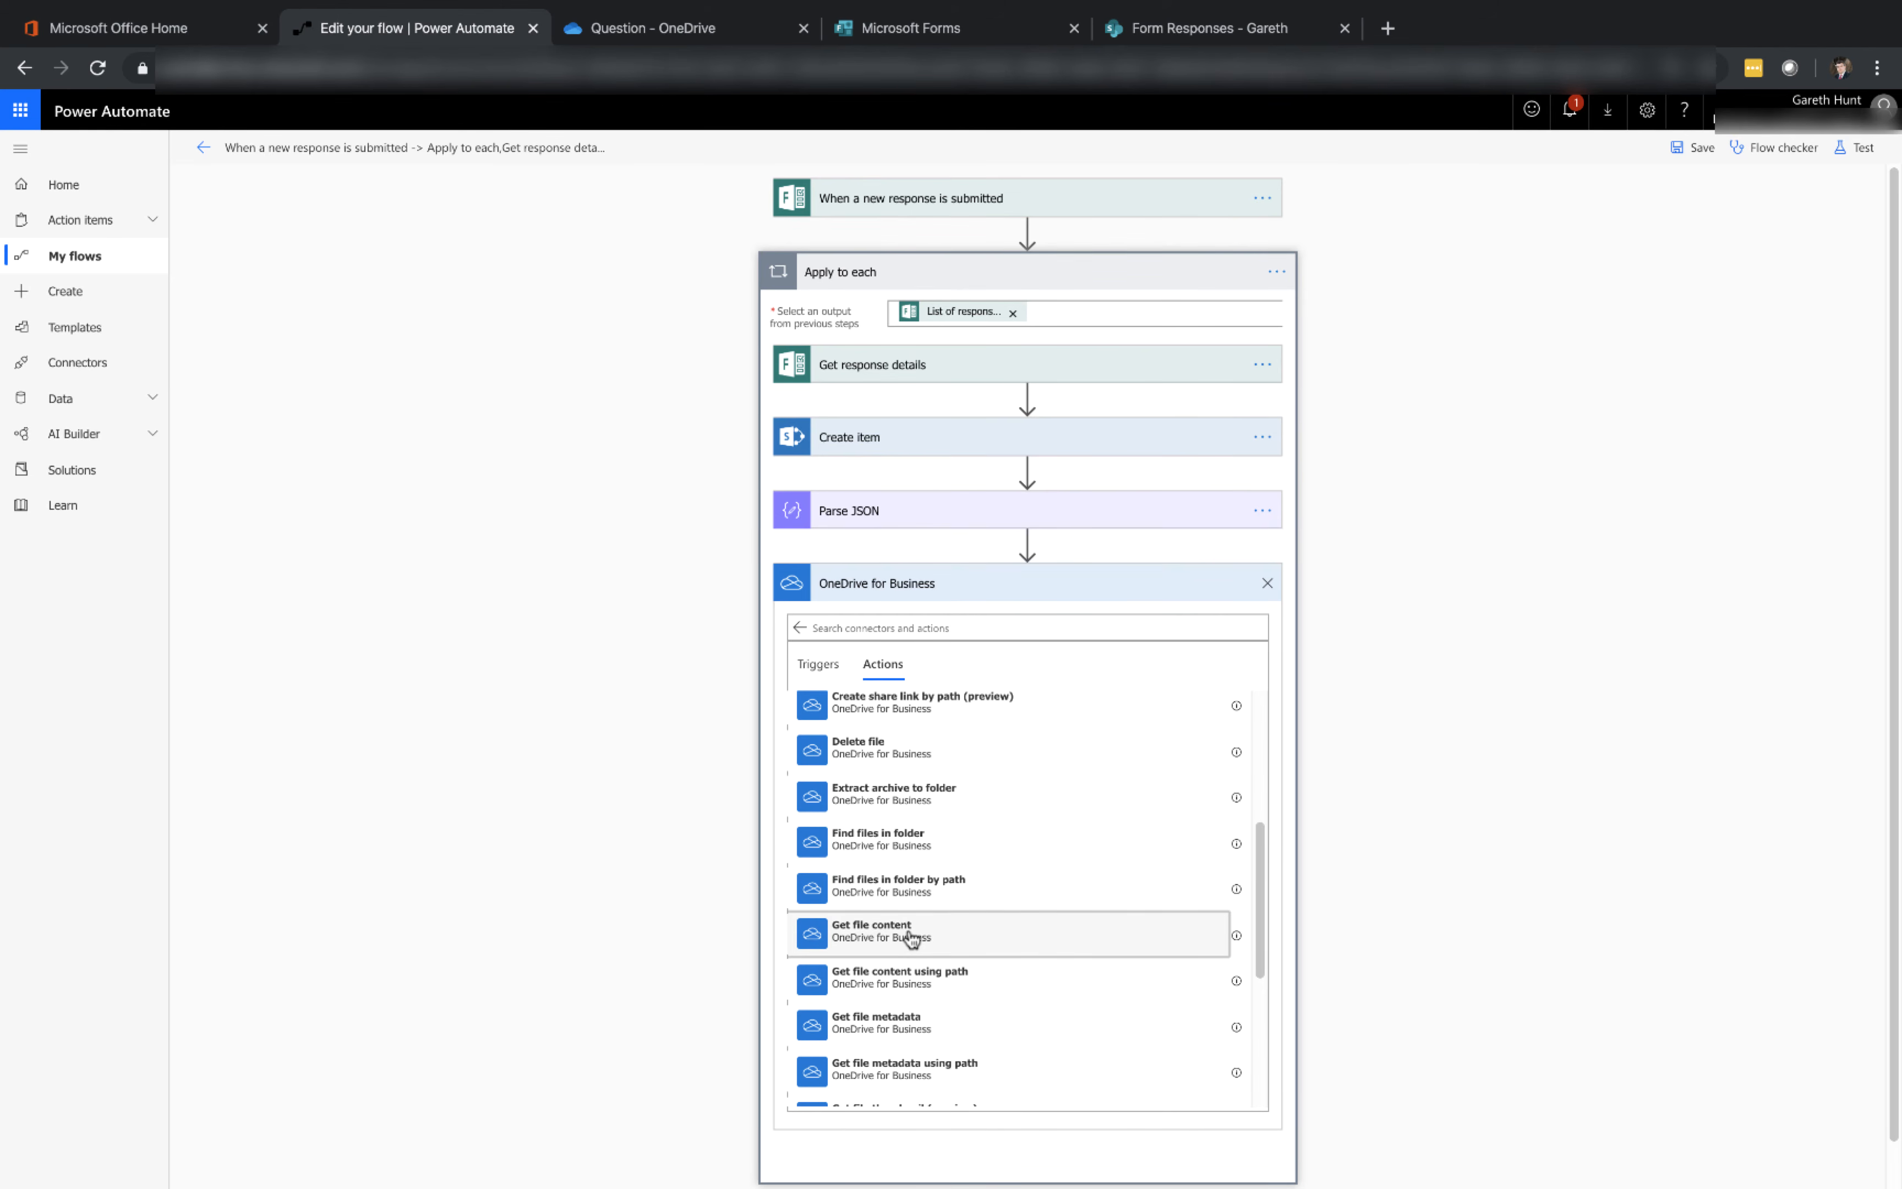
left_click(910, 937)
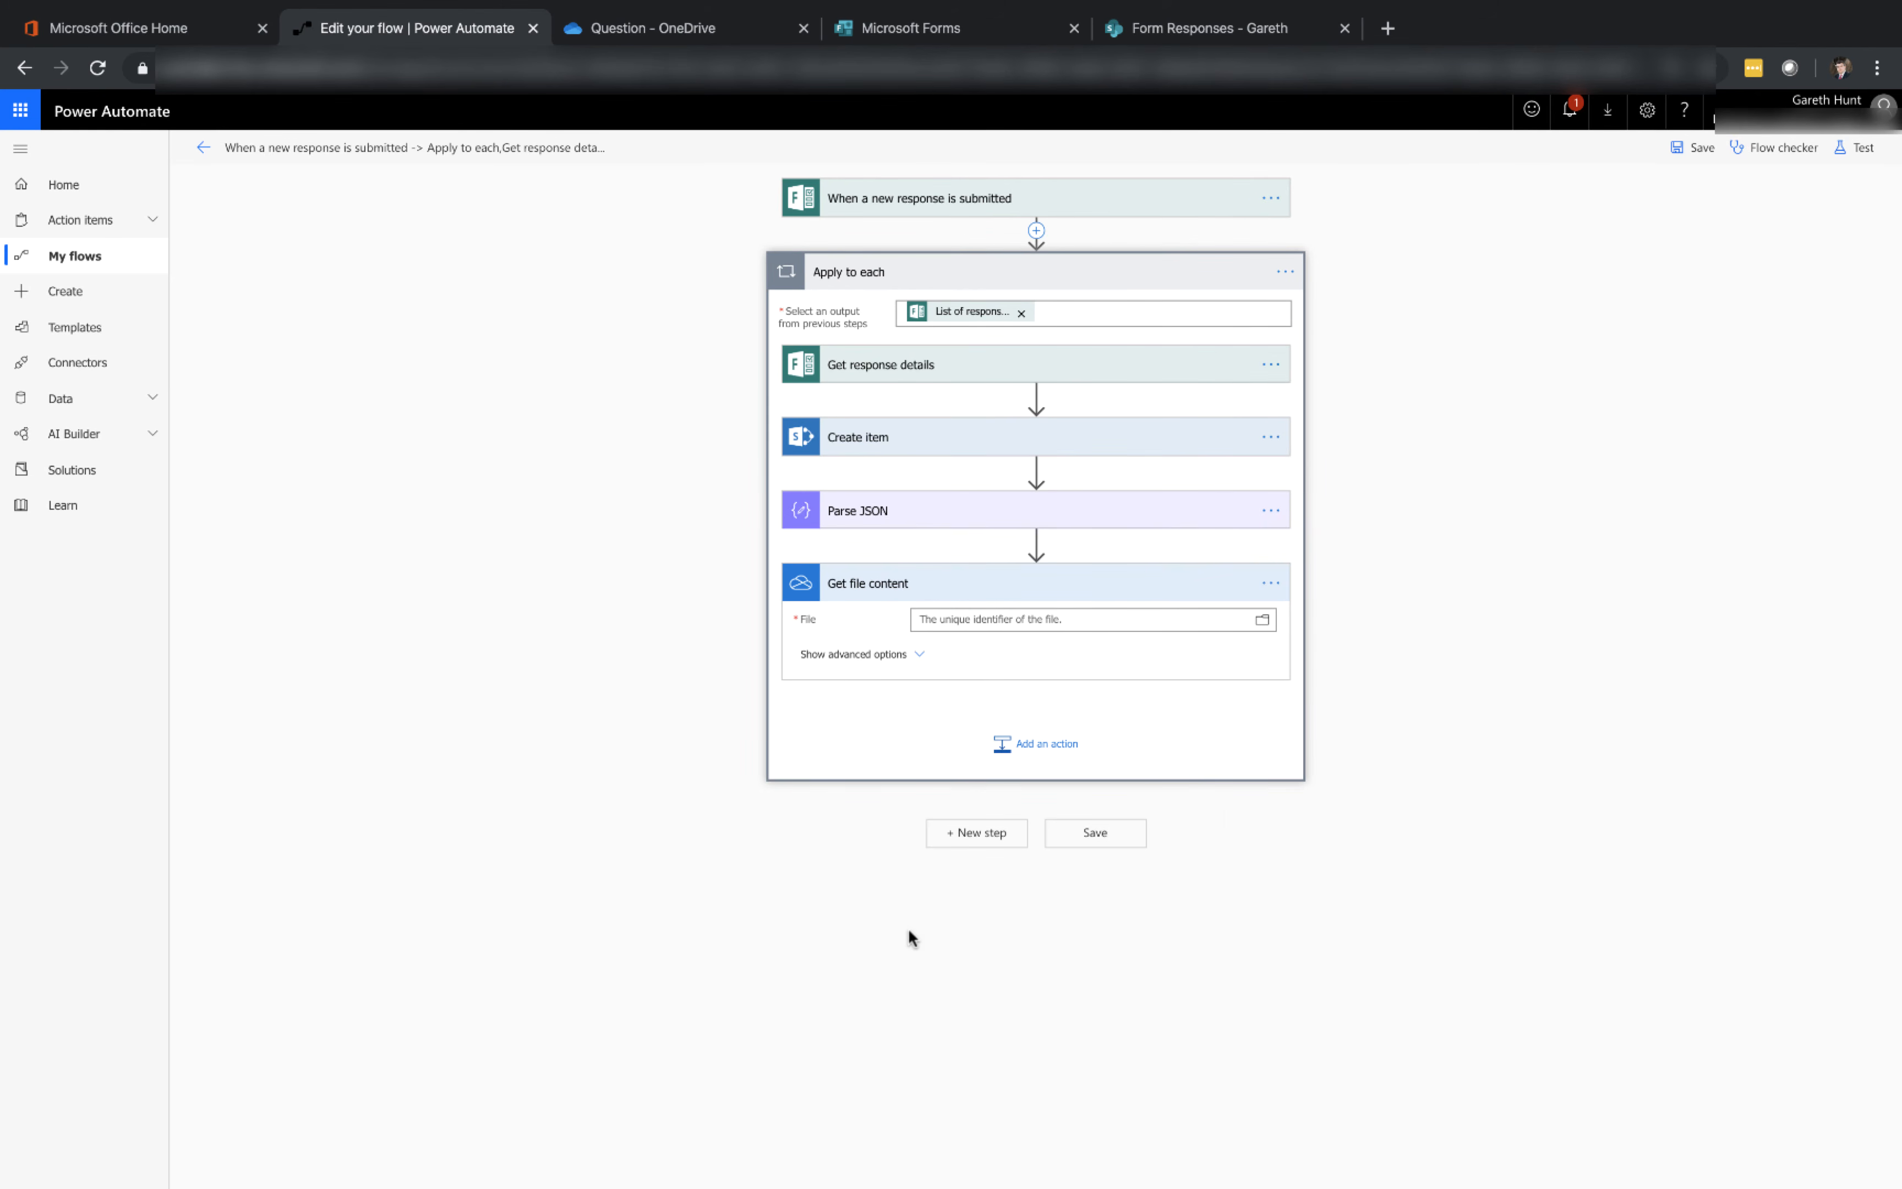
Set the Get file content File to the parsed id, wrapping it in Apply to each 2
left_click(1017, 618)
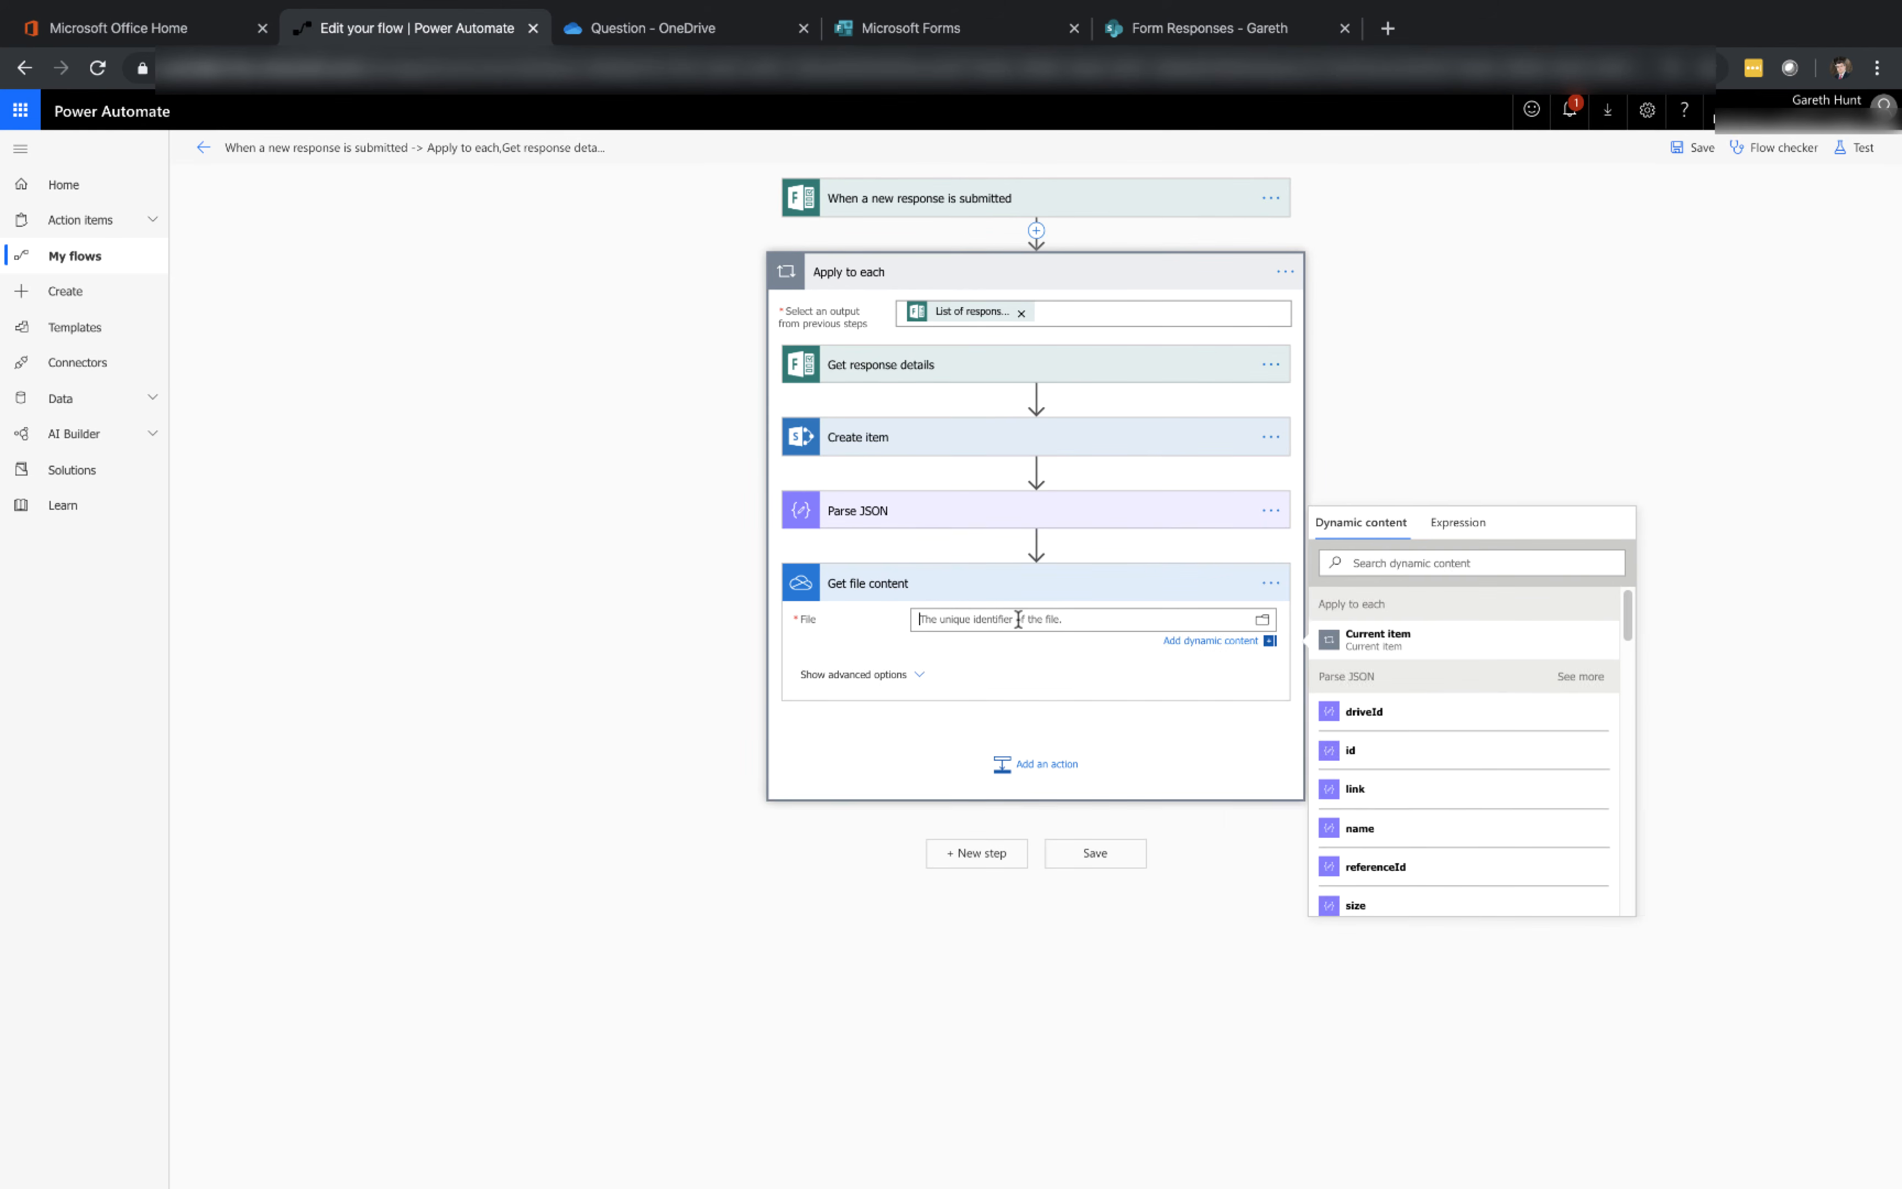
left_click(1353, 753)
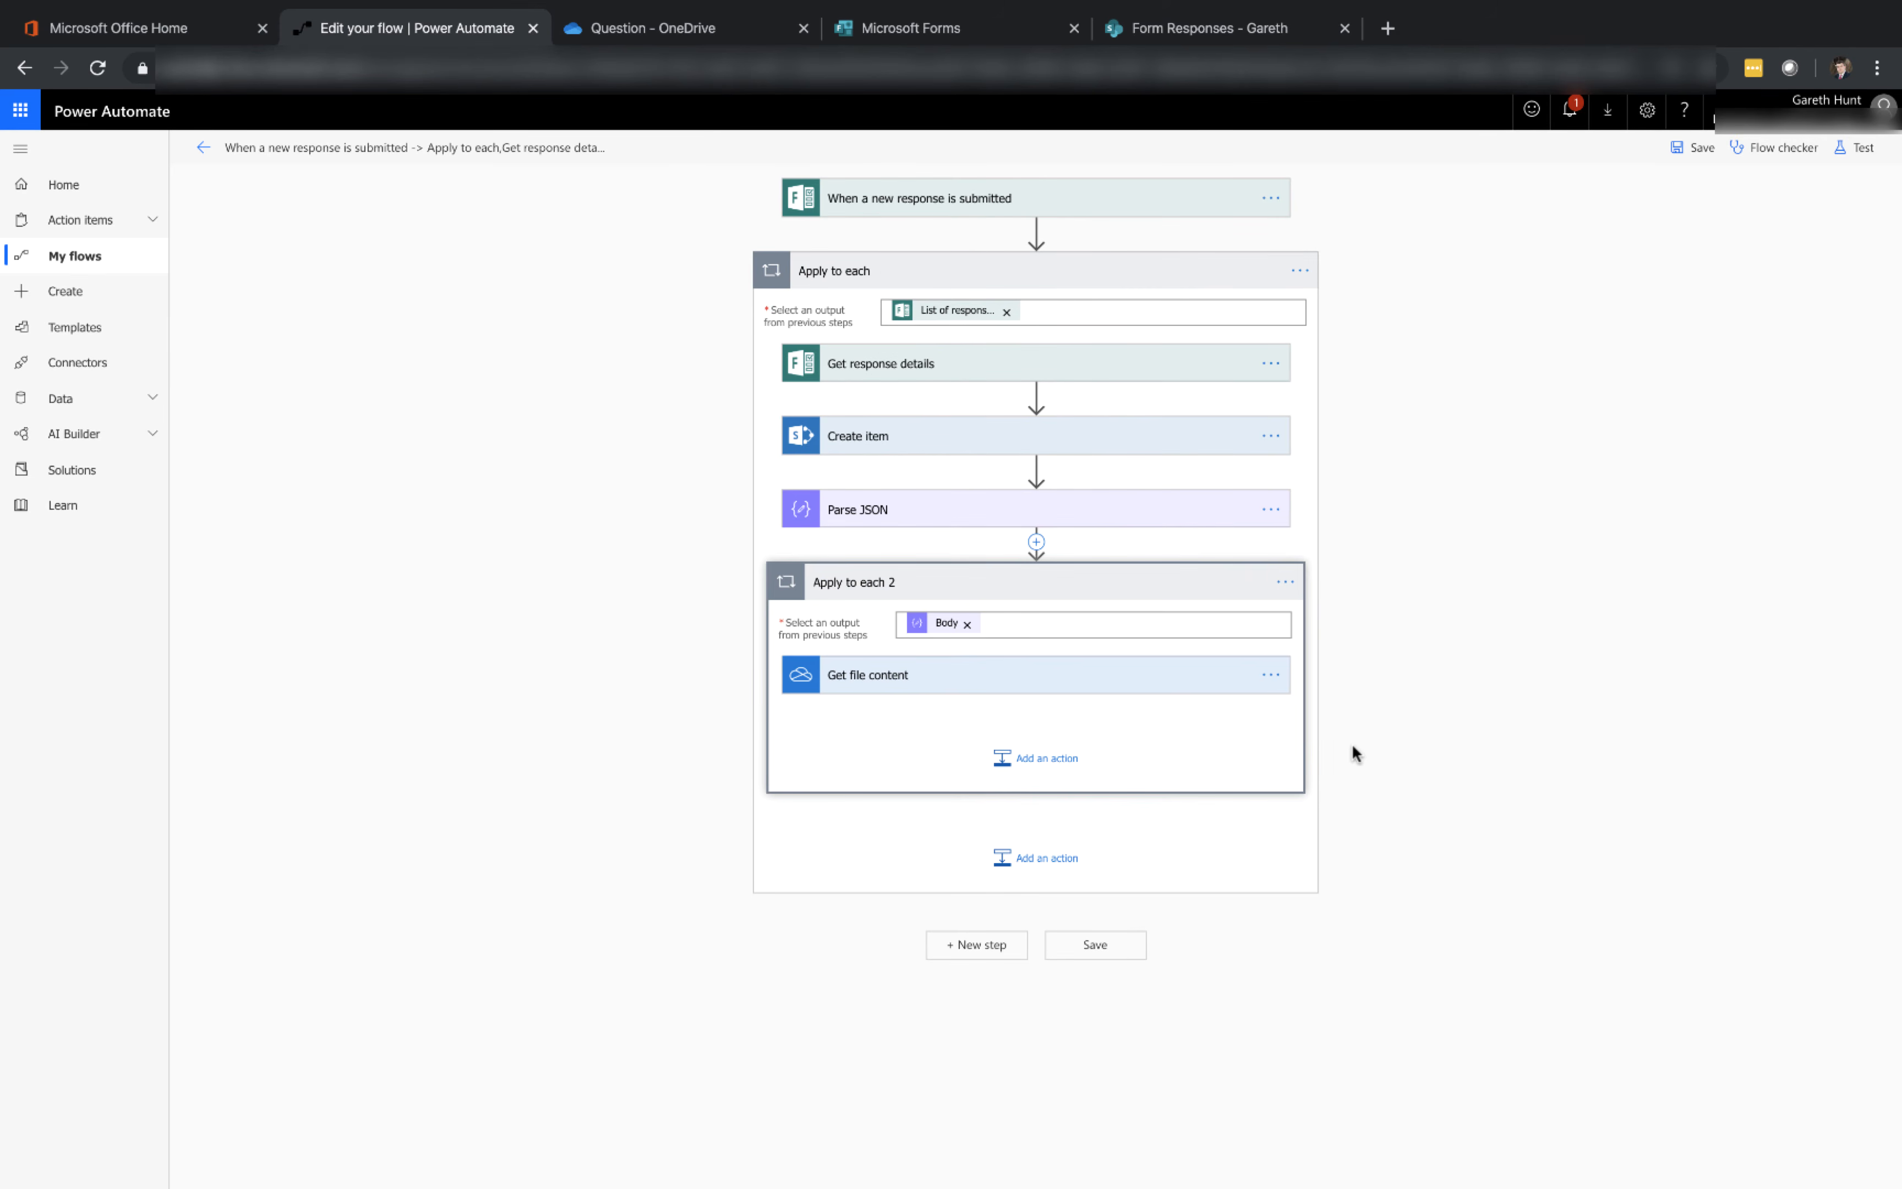
left_click(1074, 692)
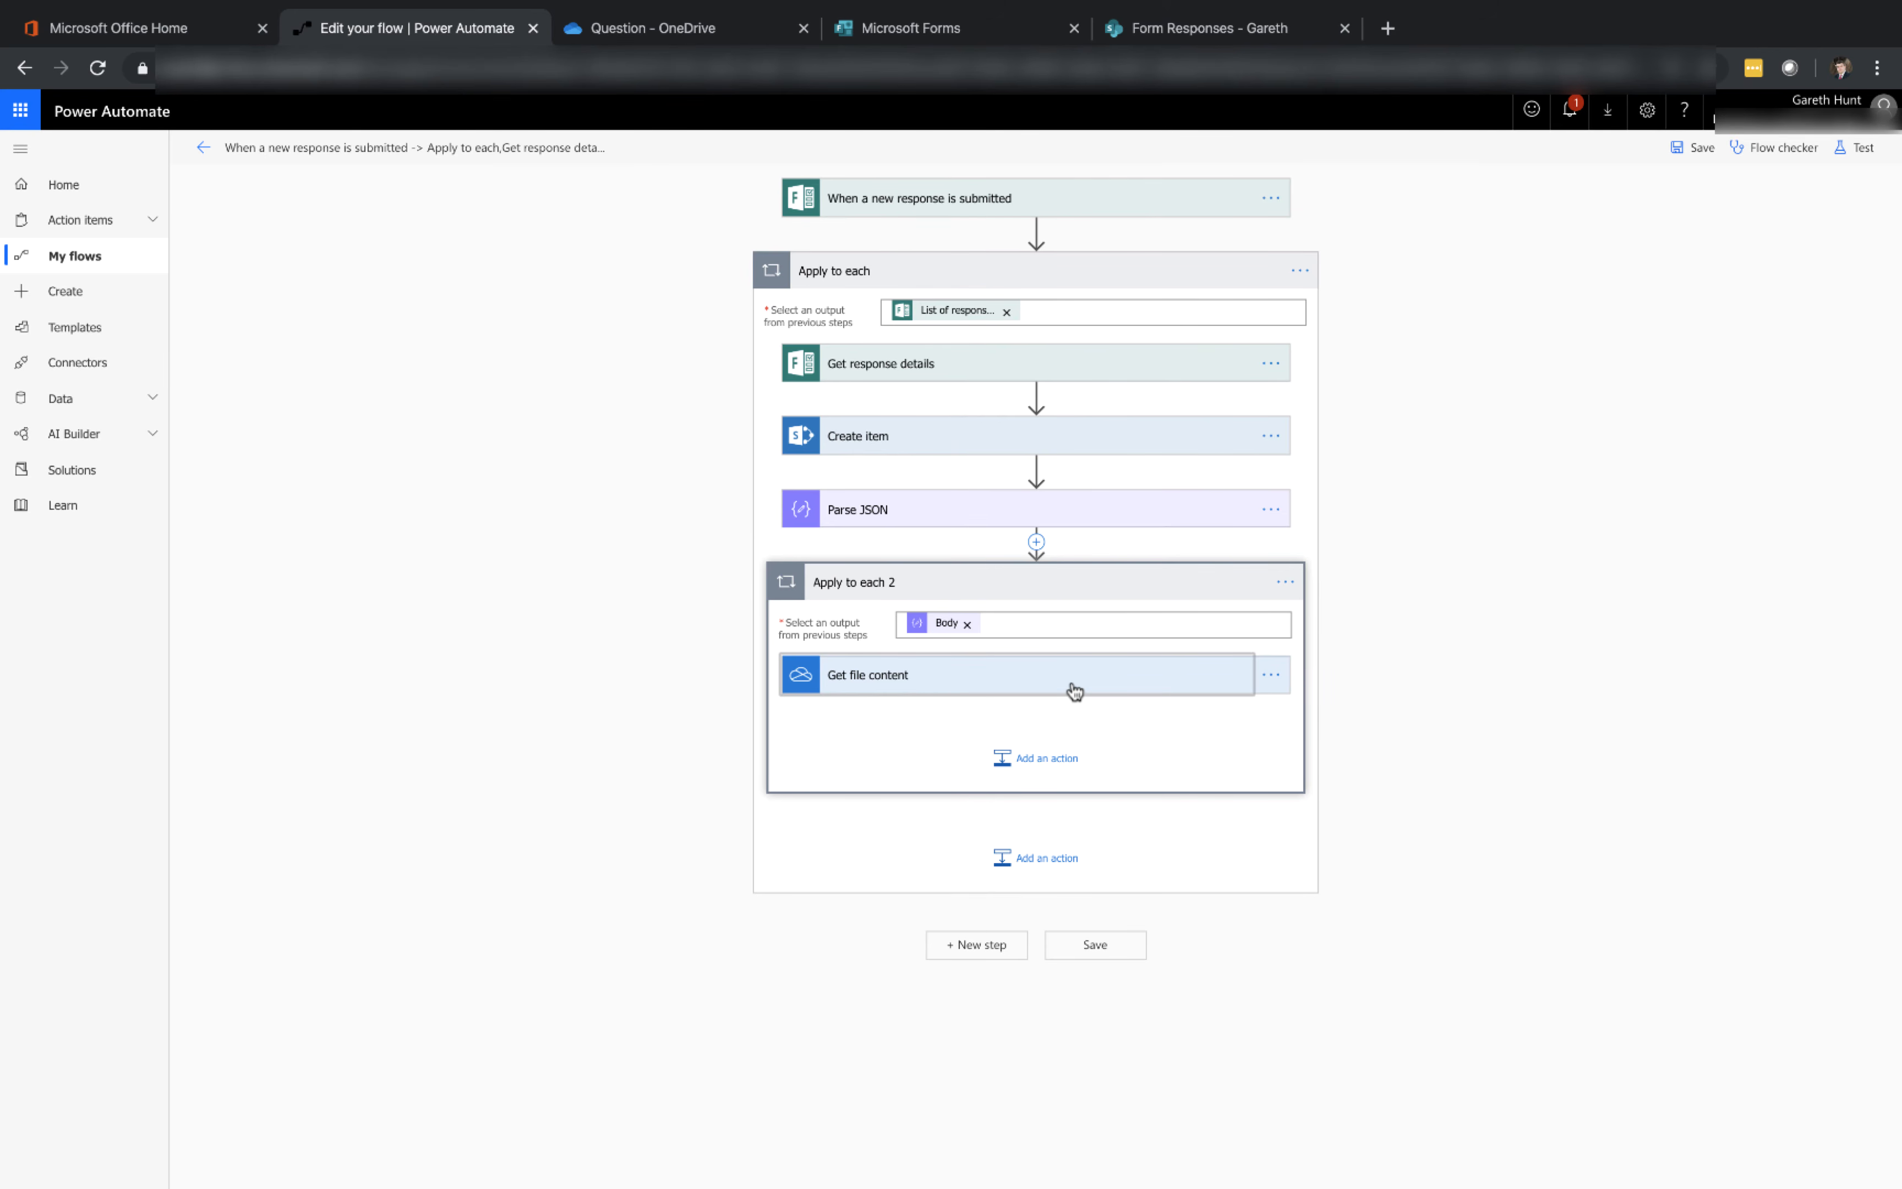
Add a SharePoint Add attachment action after Get file content inside Apply to each 2
left_click(1046, 860)
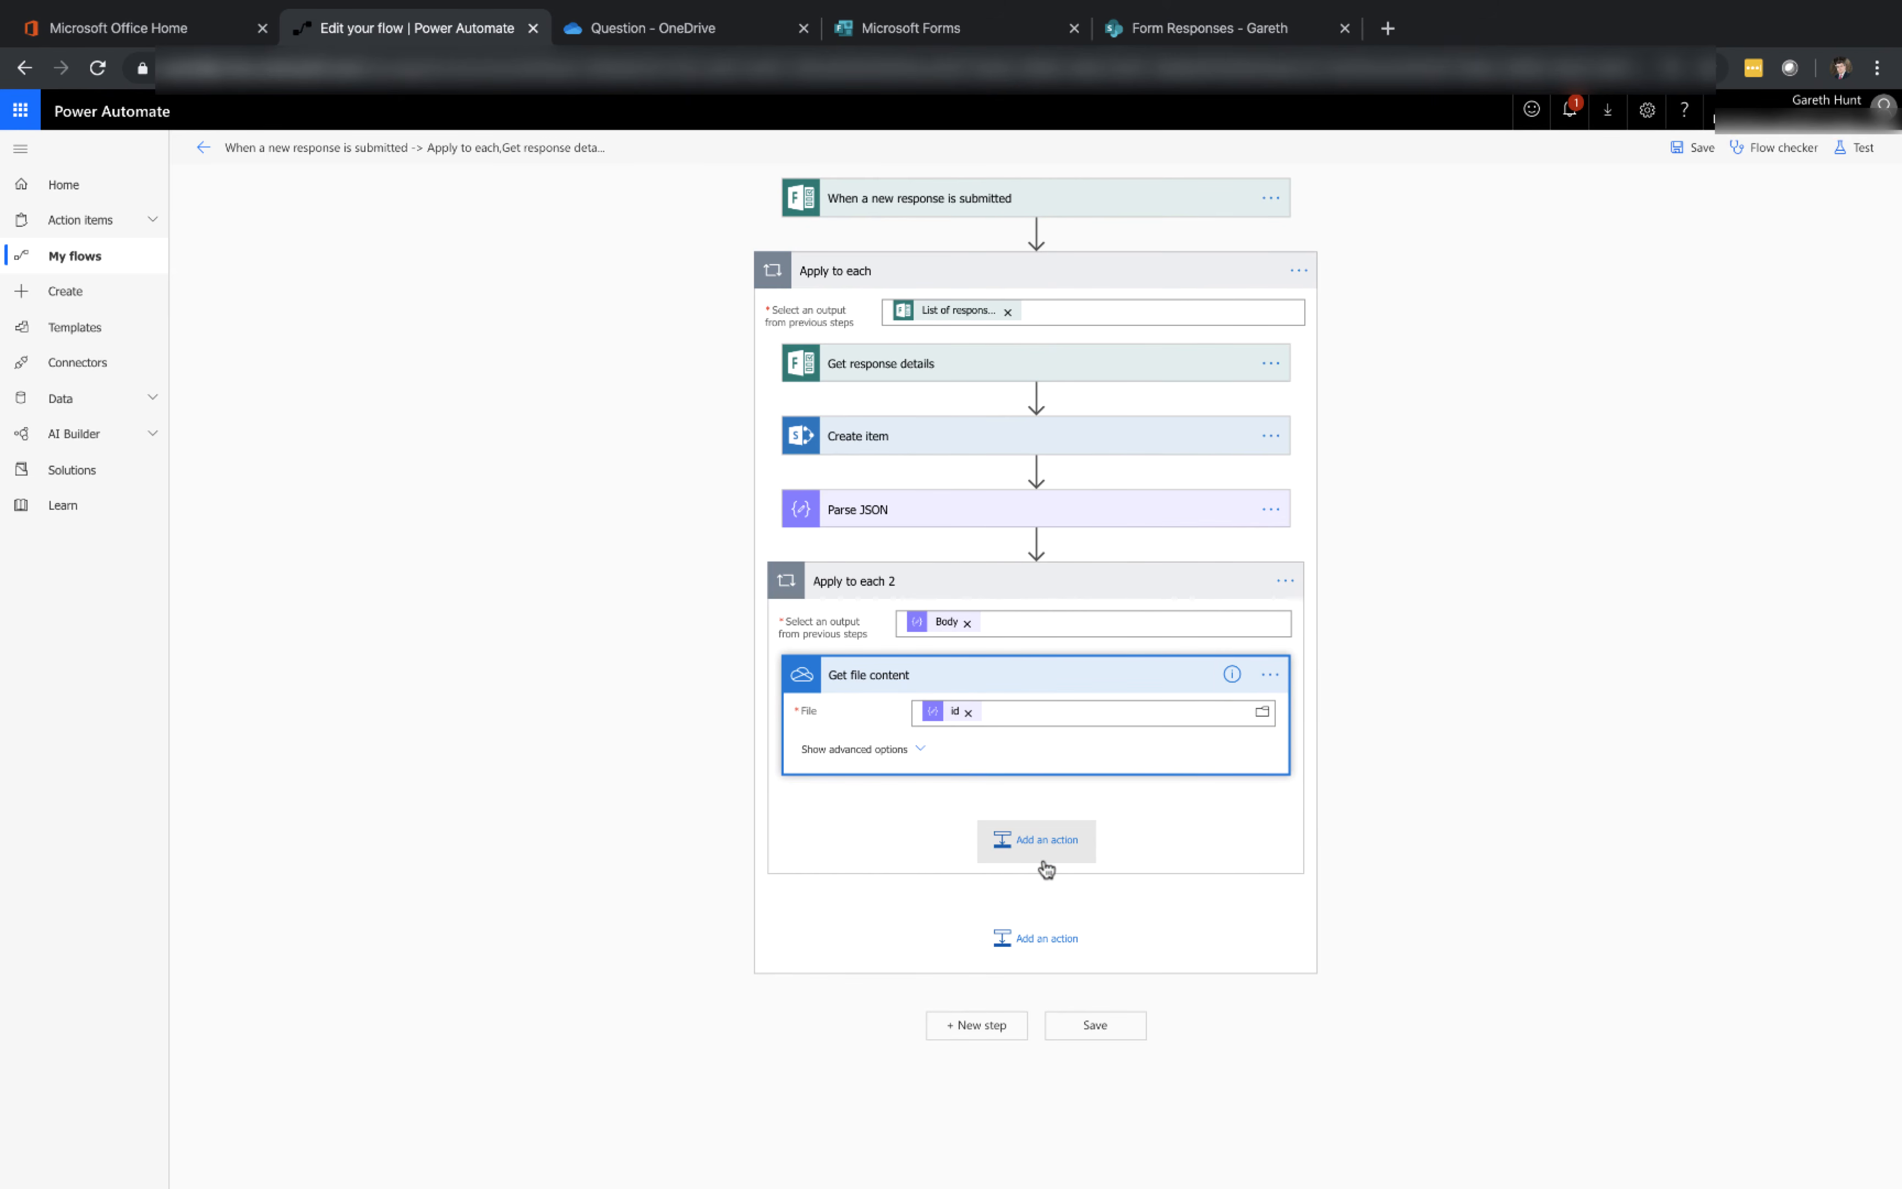
left_click(1039, 849)
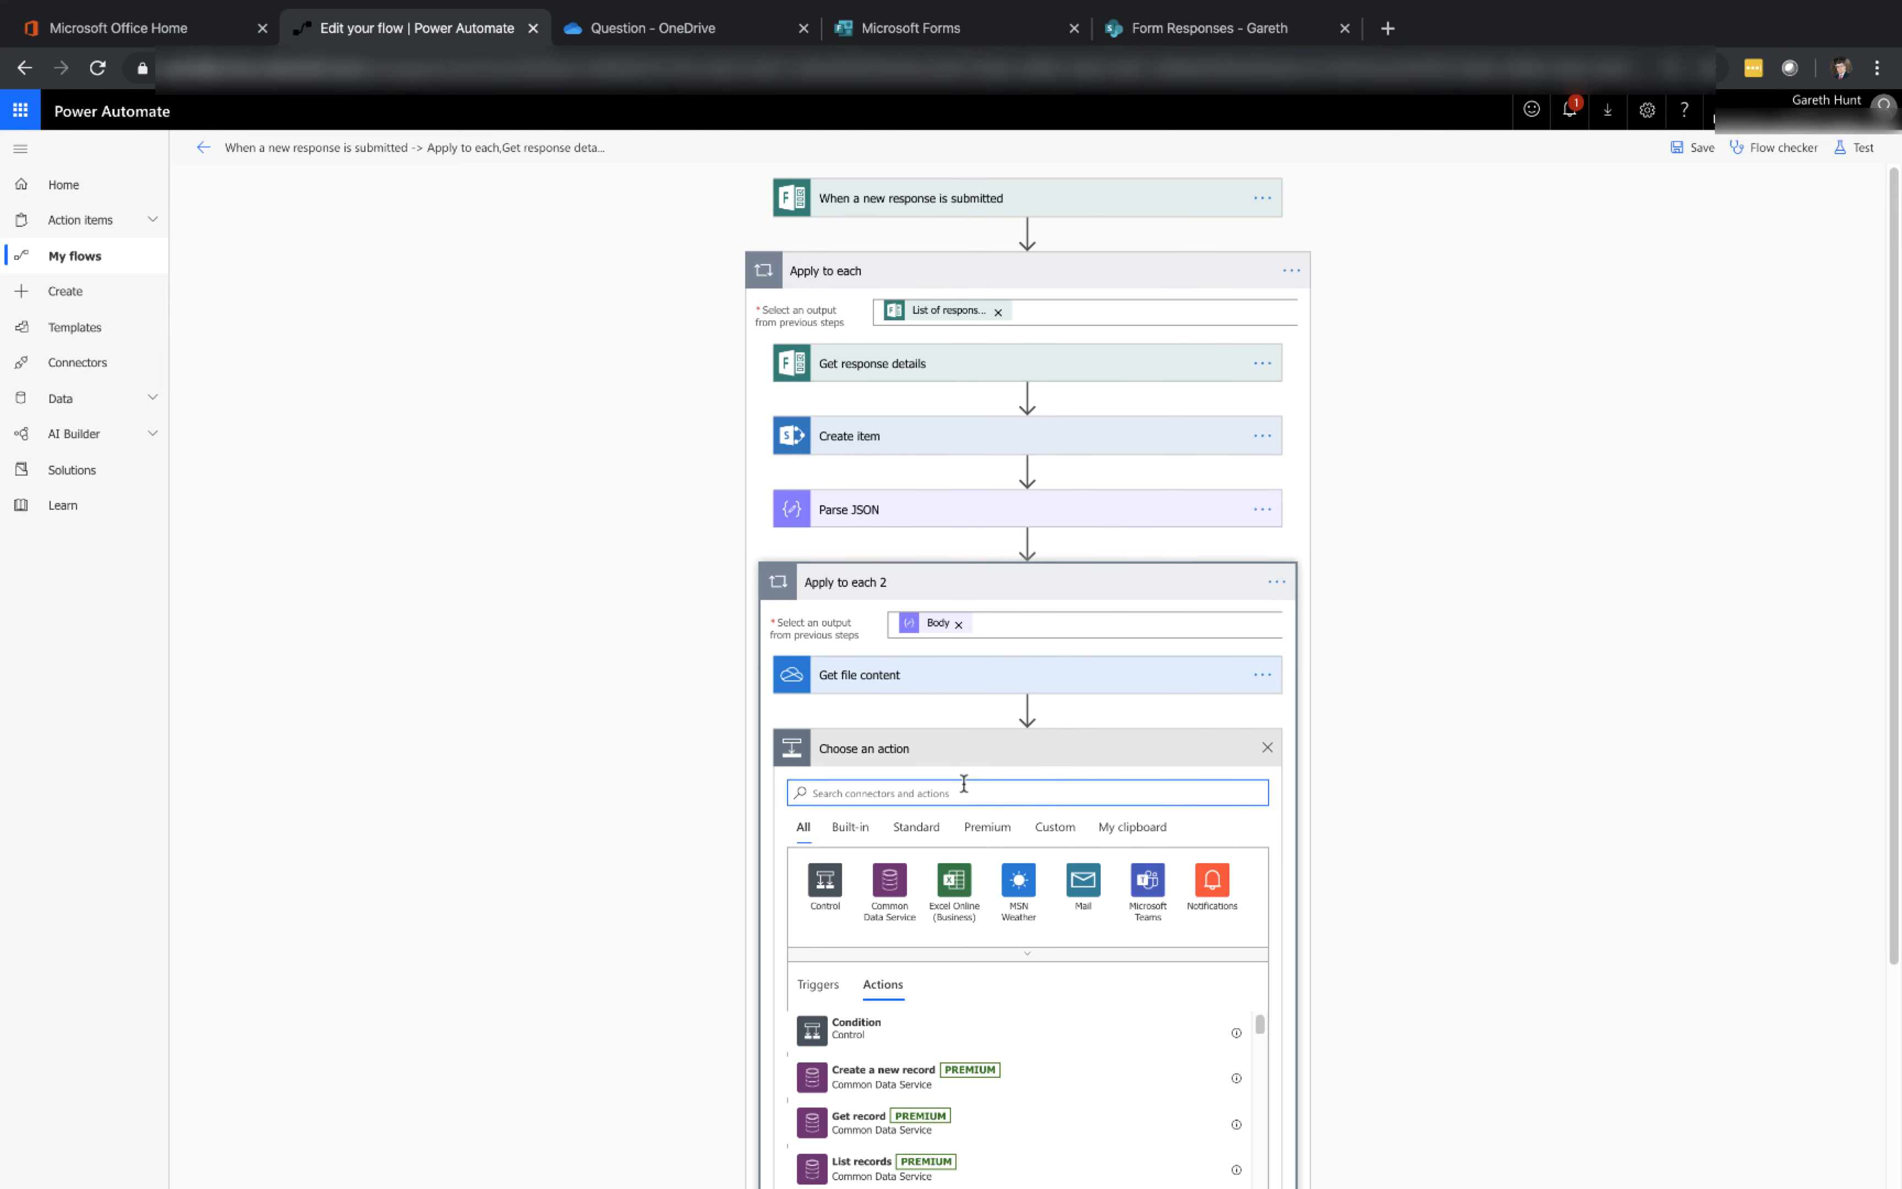
type("sharepoint")
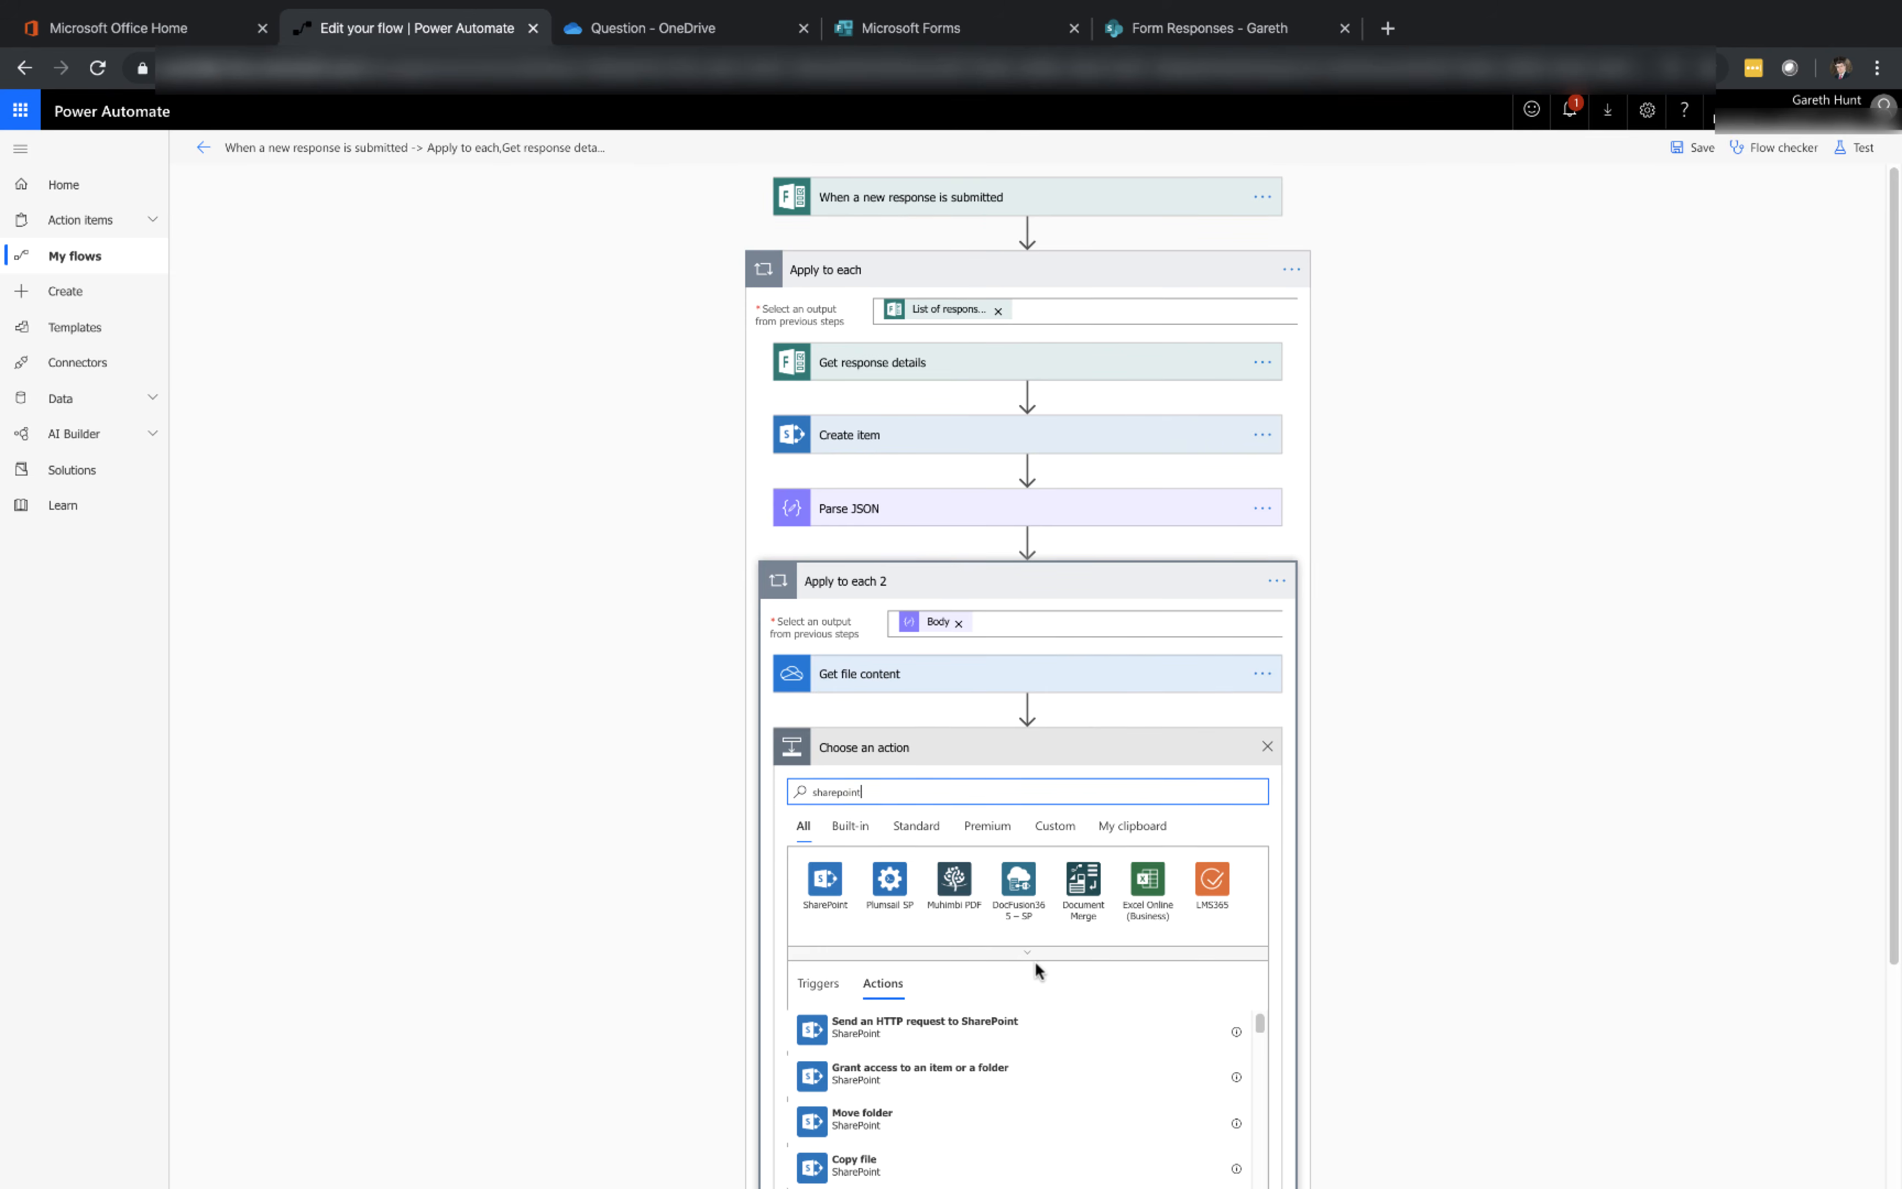
scroll(963, 922, "down", 3)
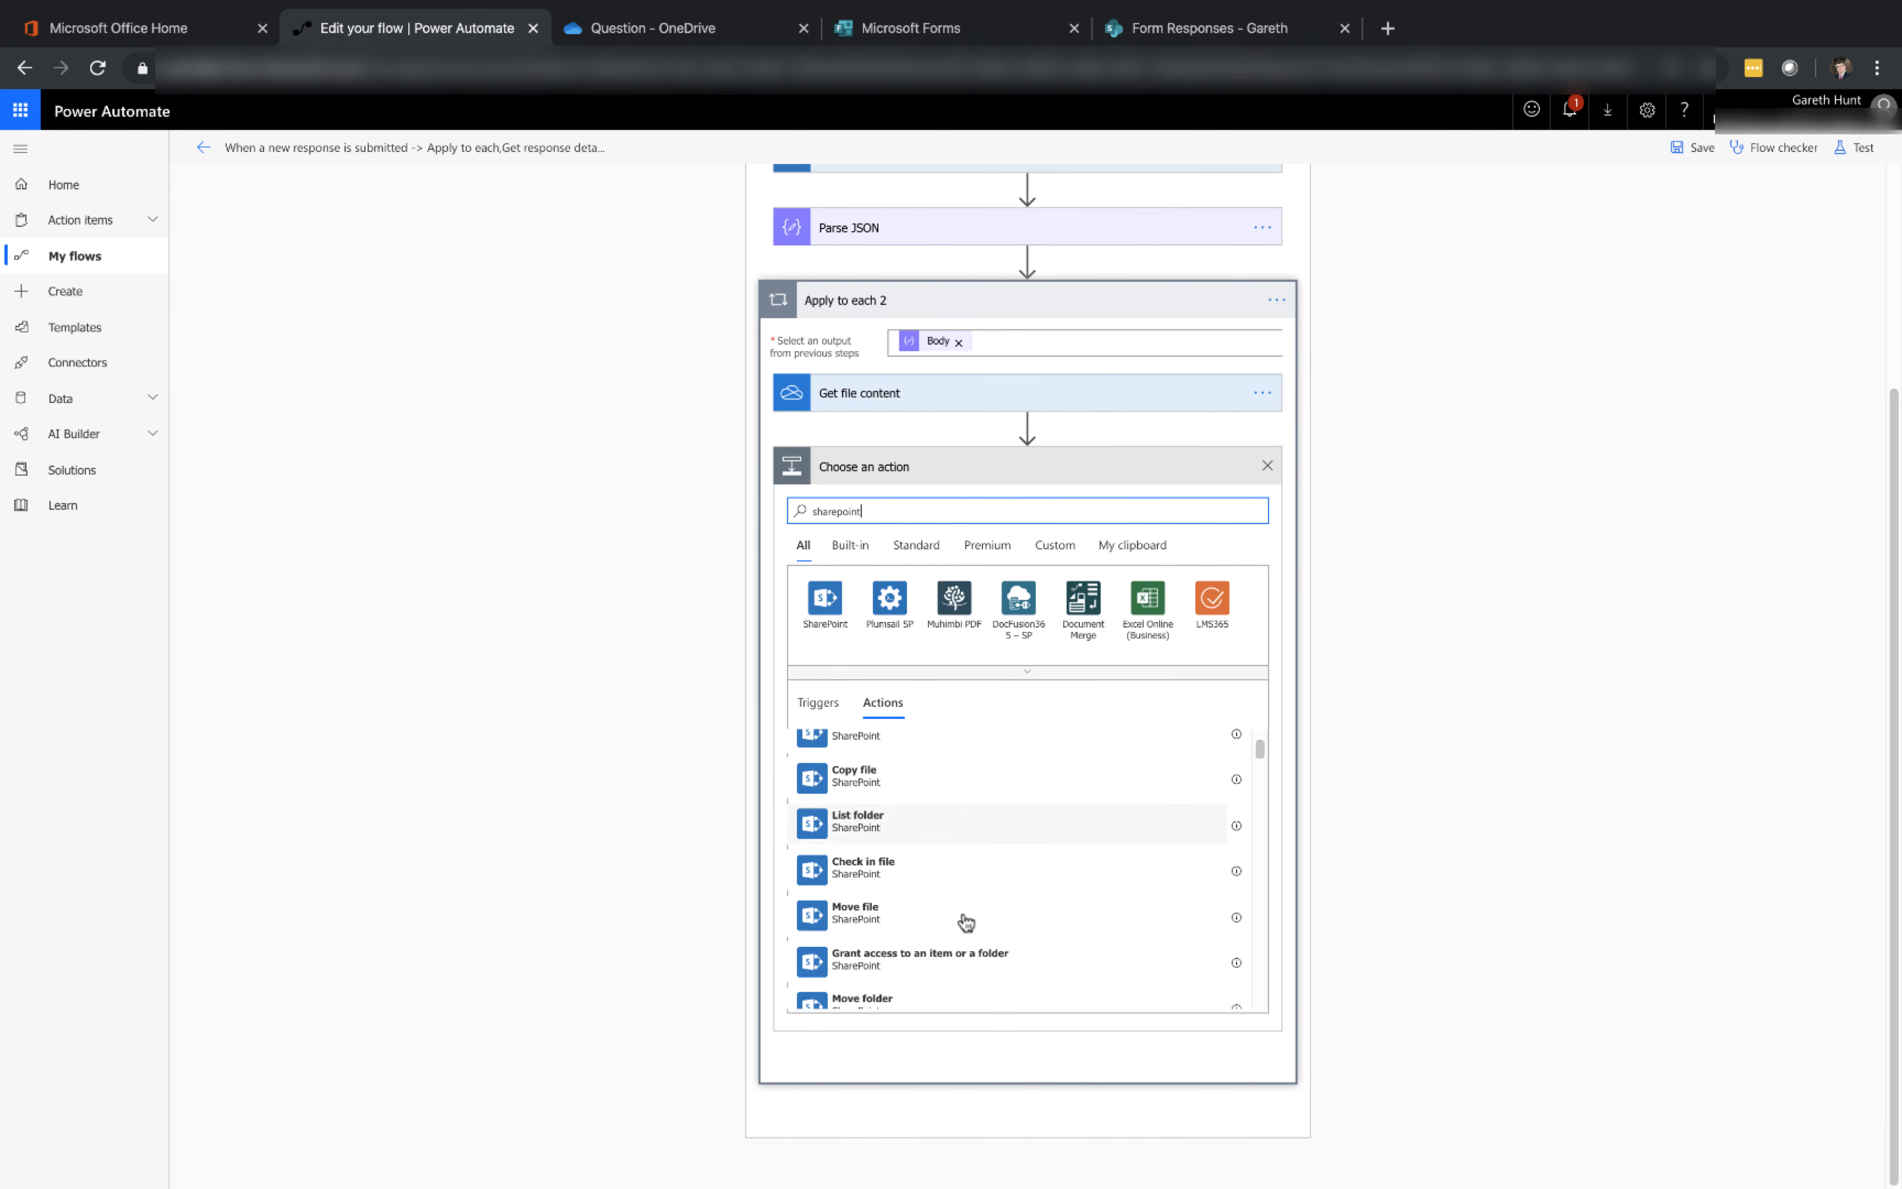
scroll(966, 921, "down", 3)
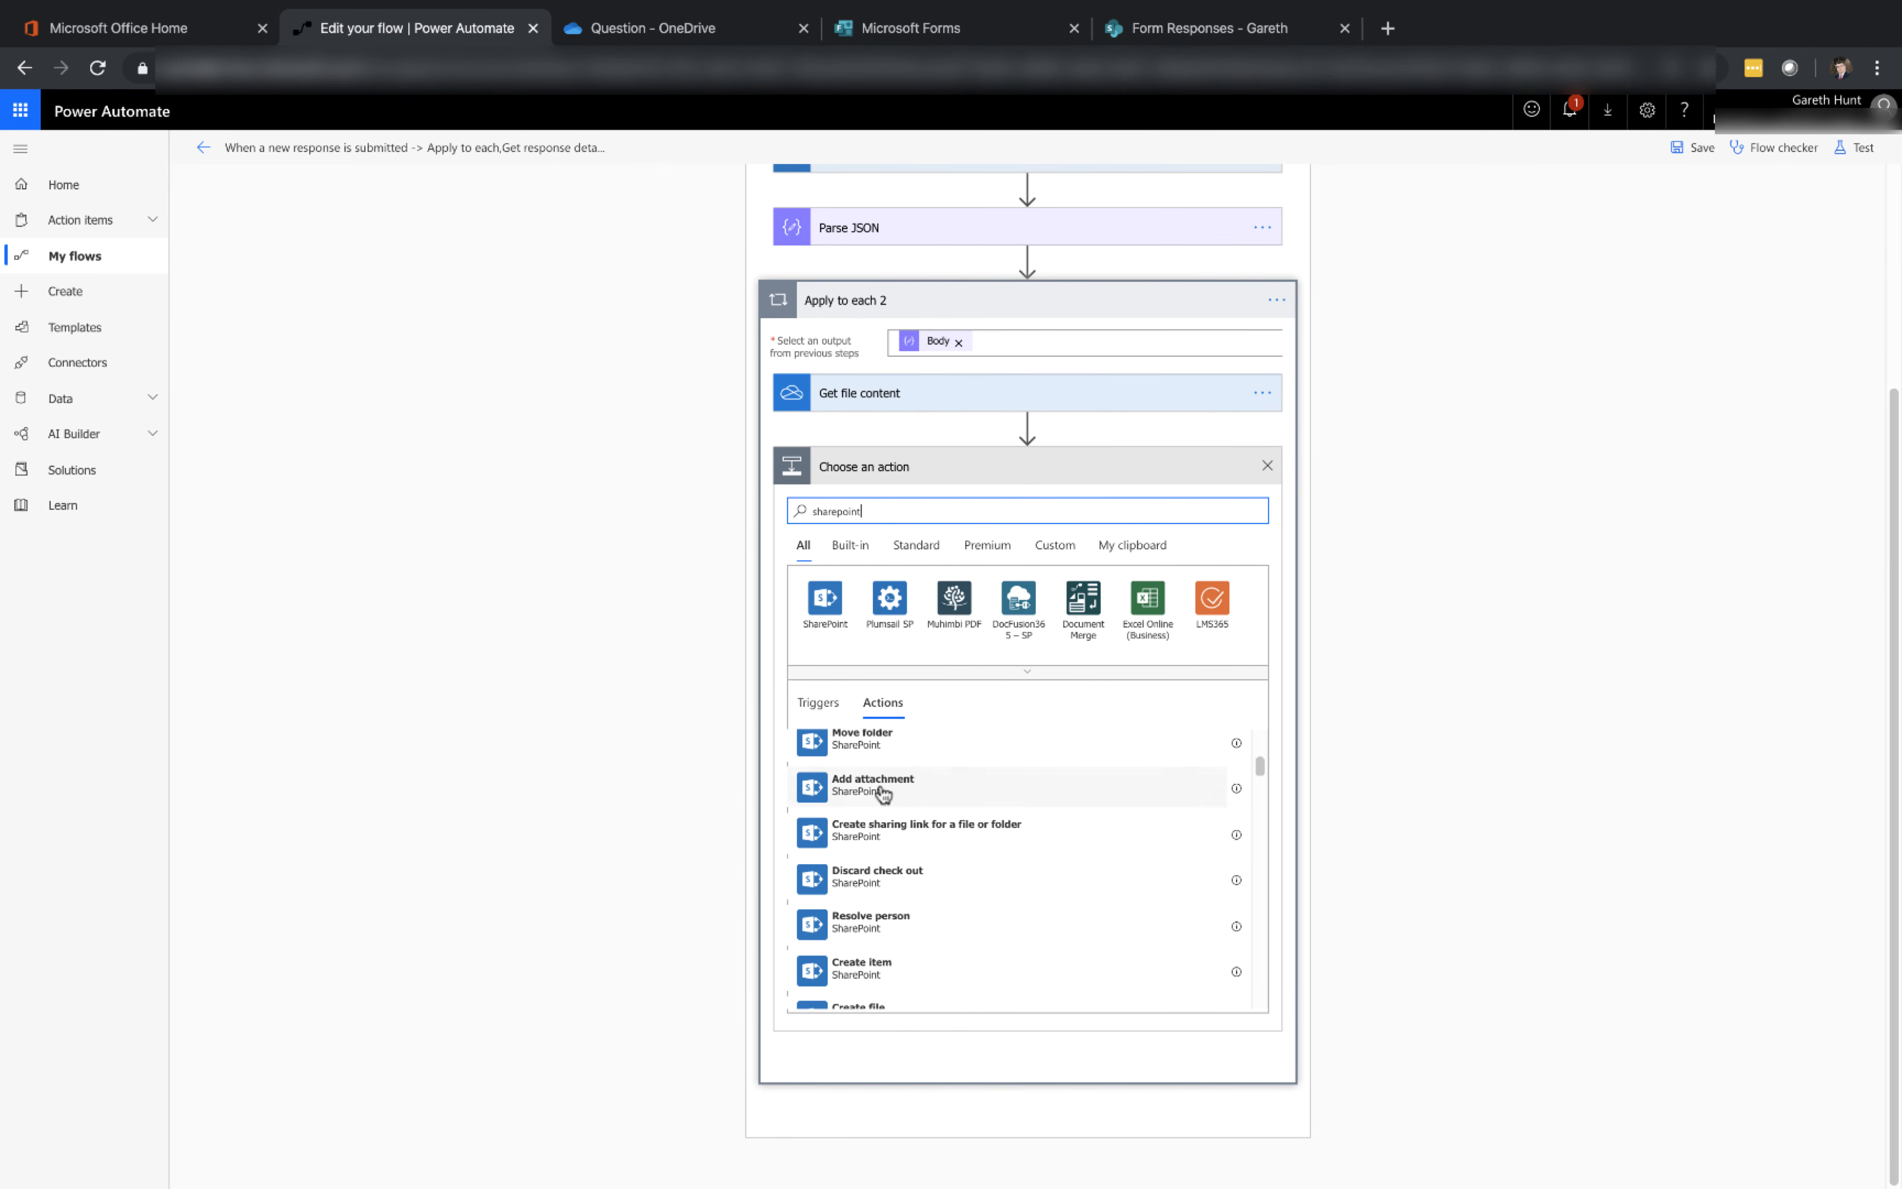
left_click(885, 794)
left_click(876, 785)
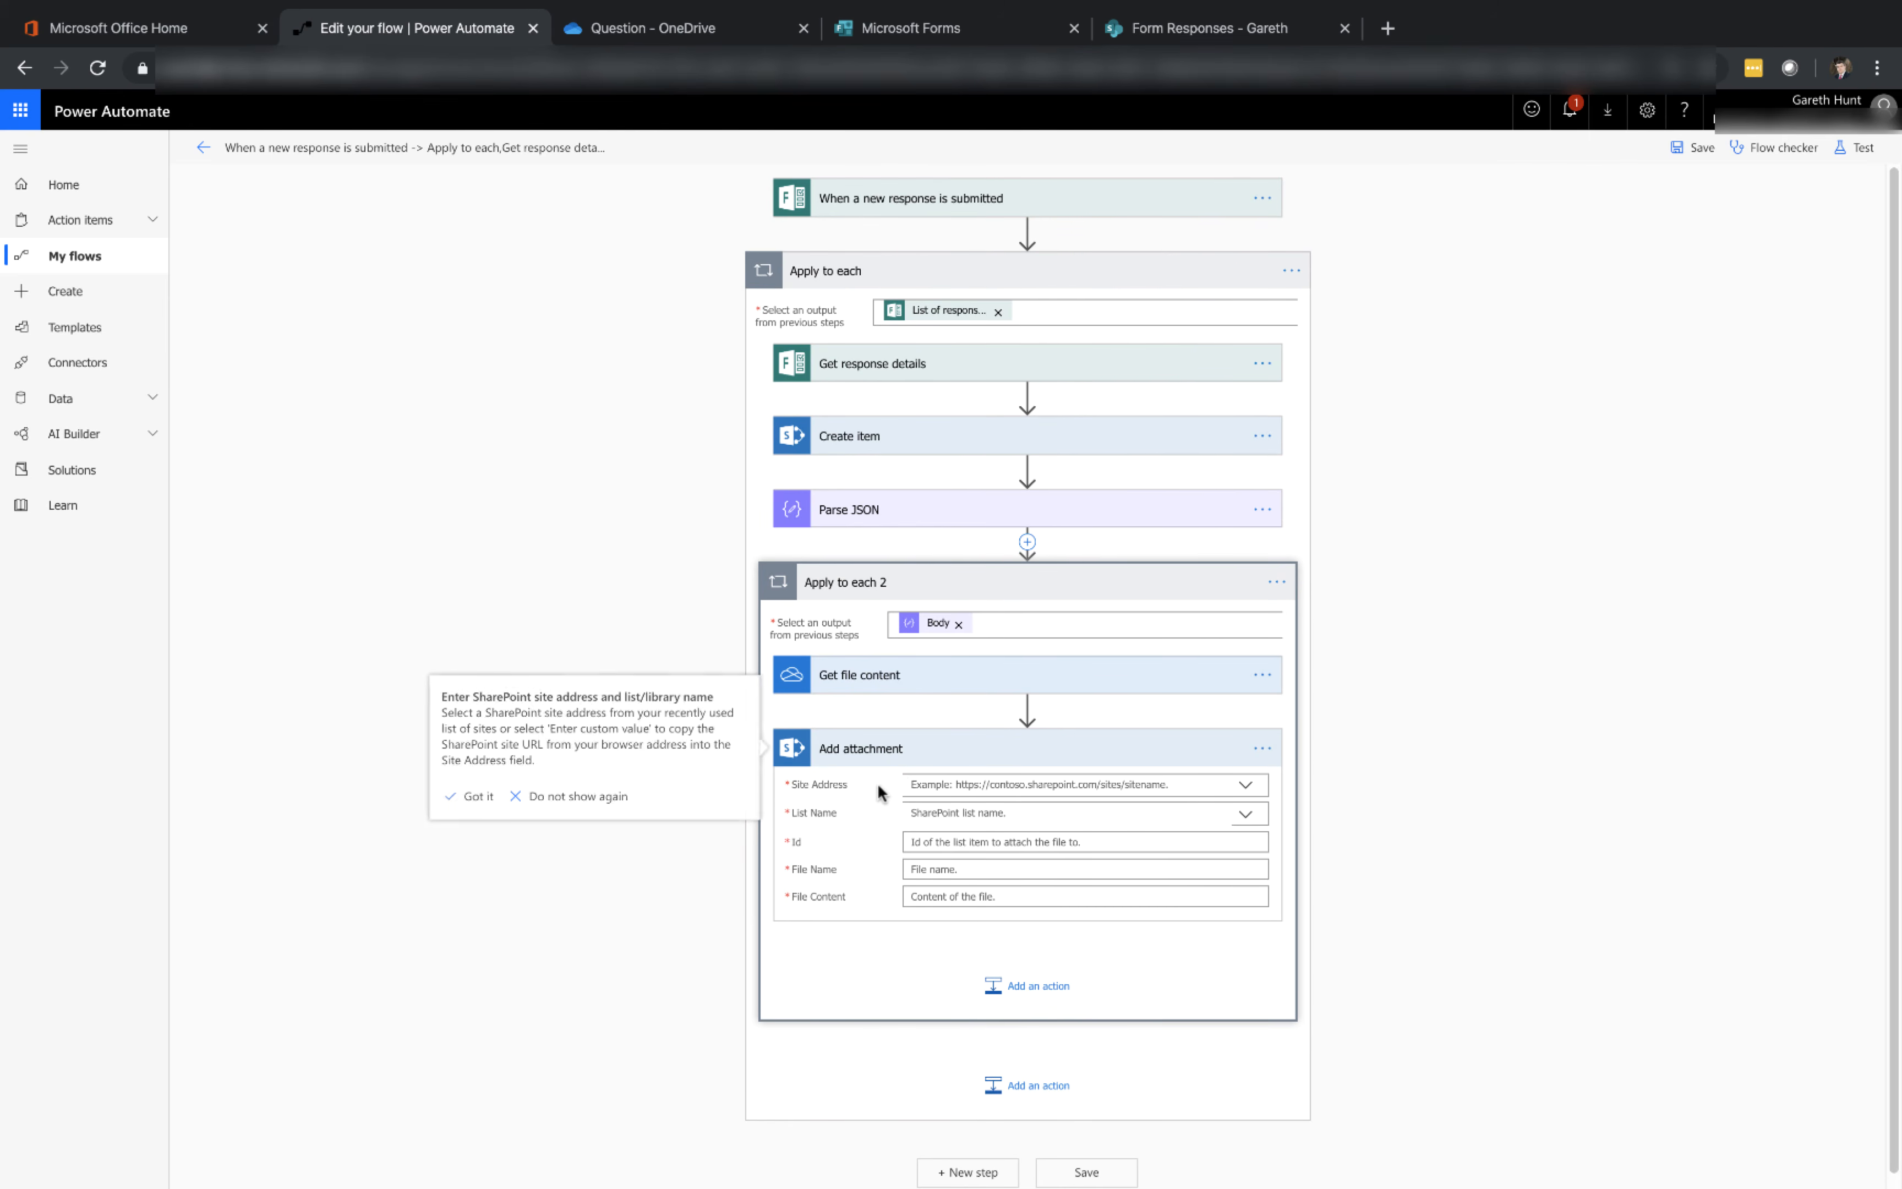
Set the attachment's site address to the 19999- GH Test Project Team site and the list to Form Responses
left_click(1245, 785)
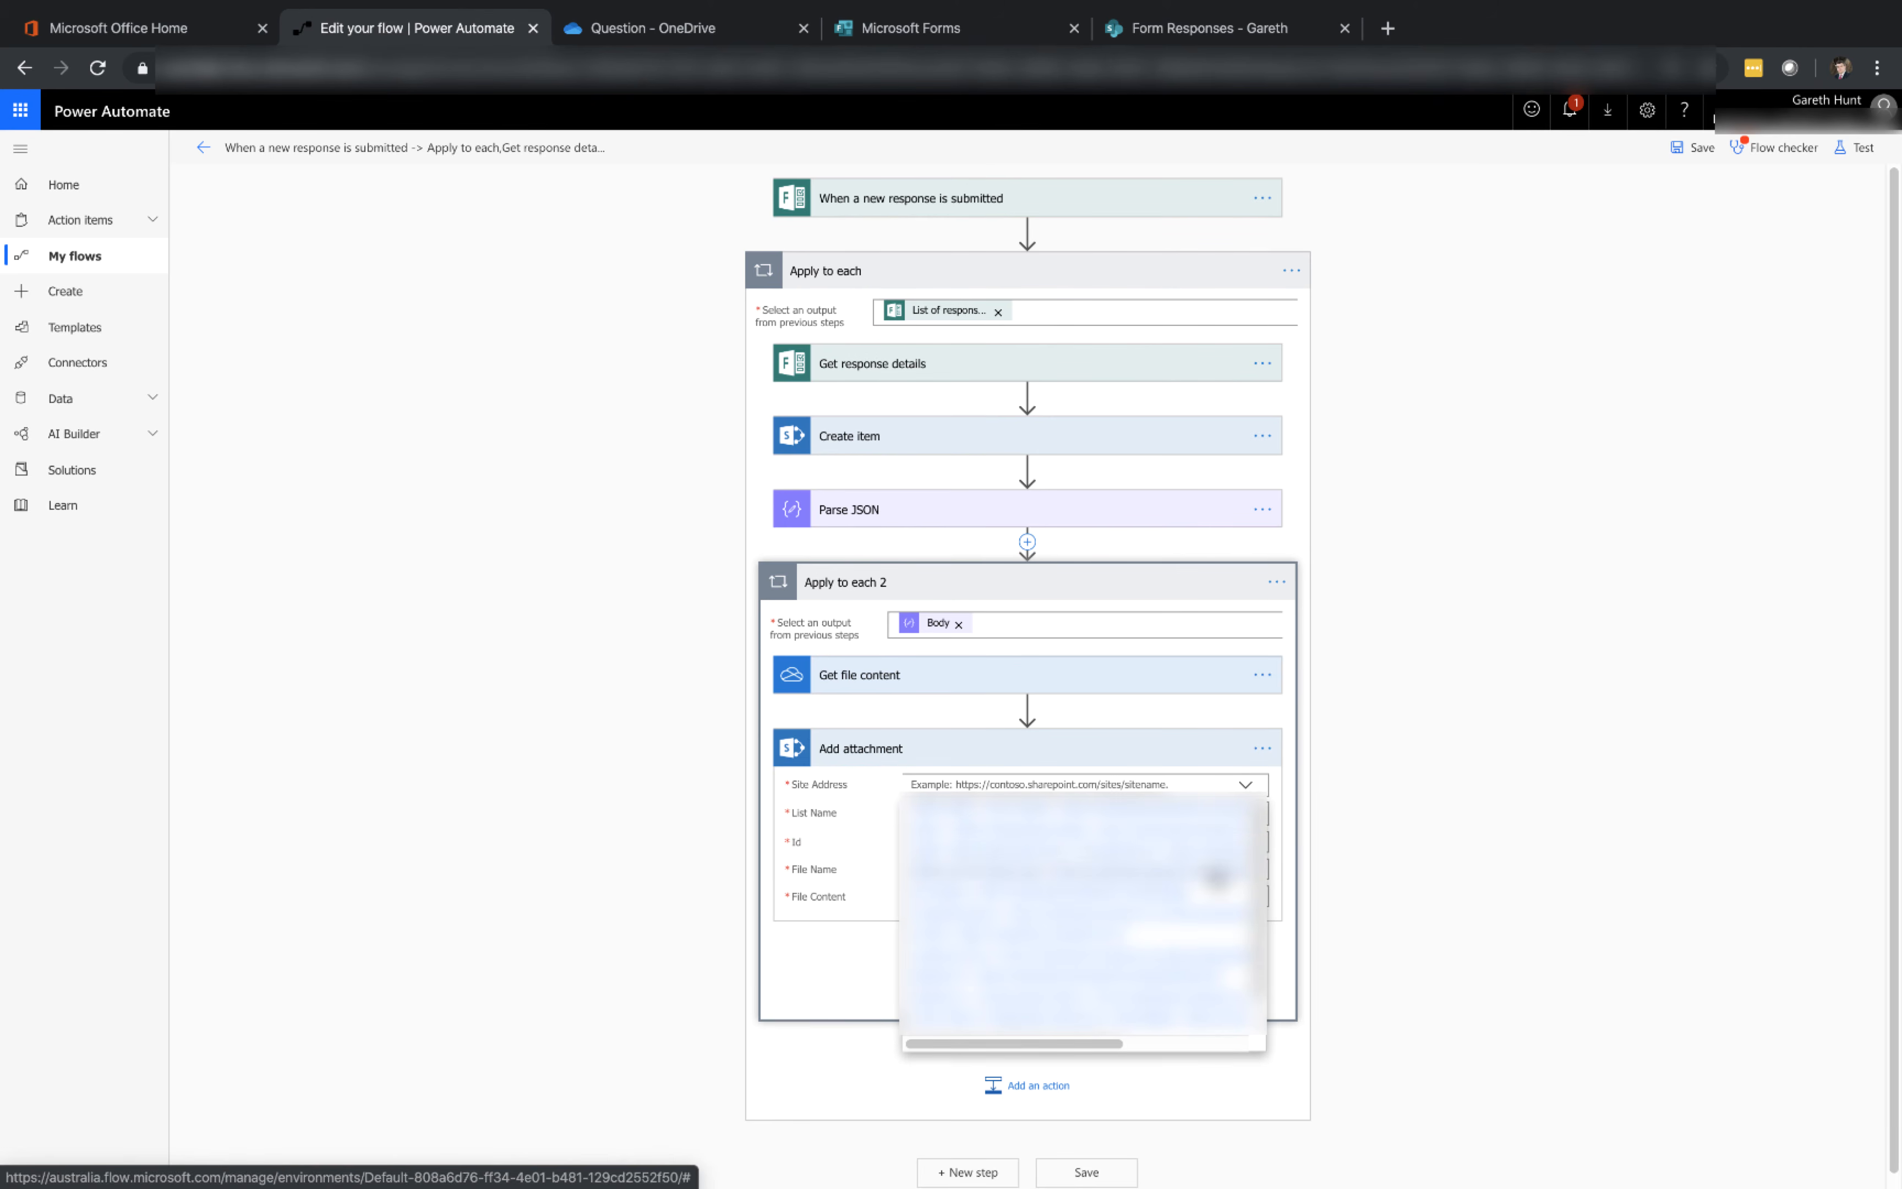
left_click(1216, 873)
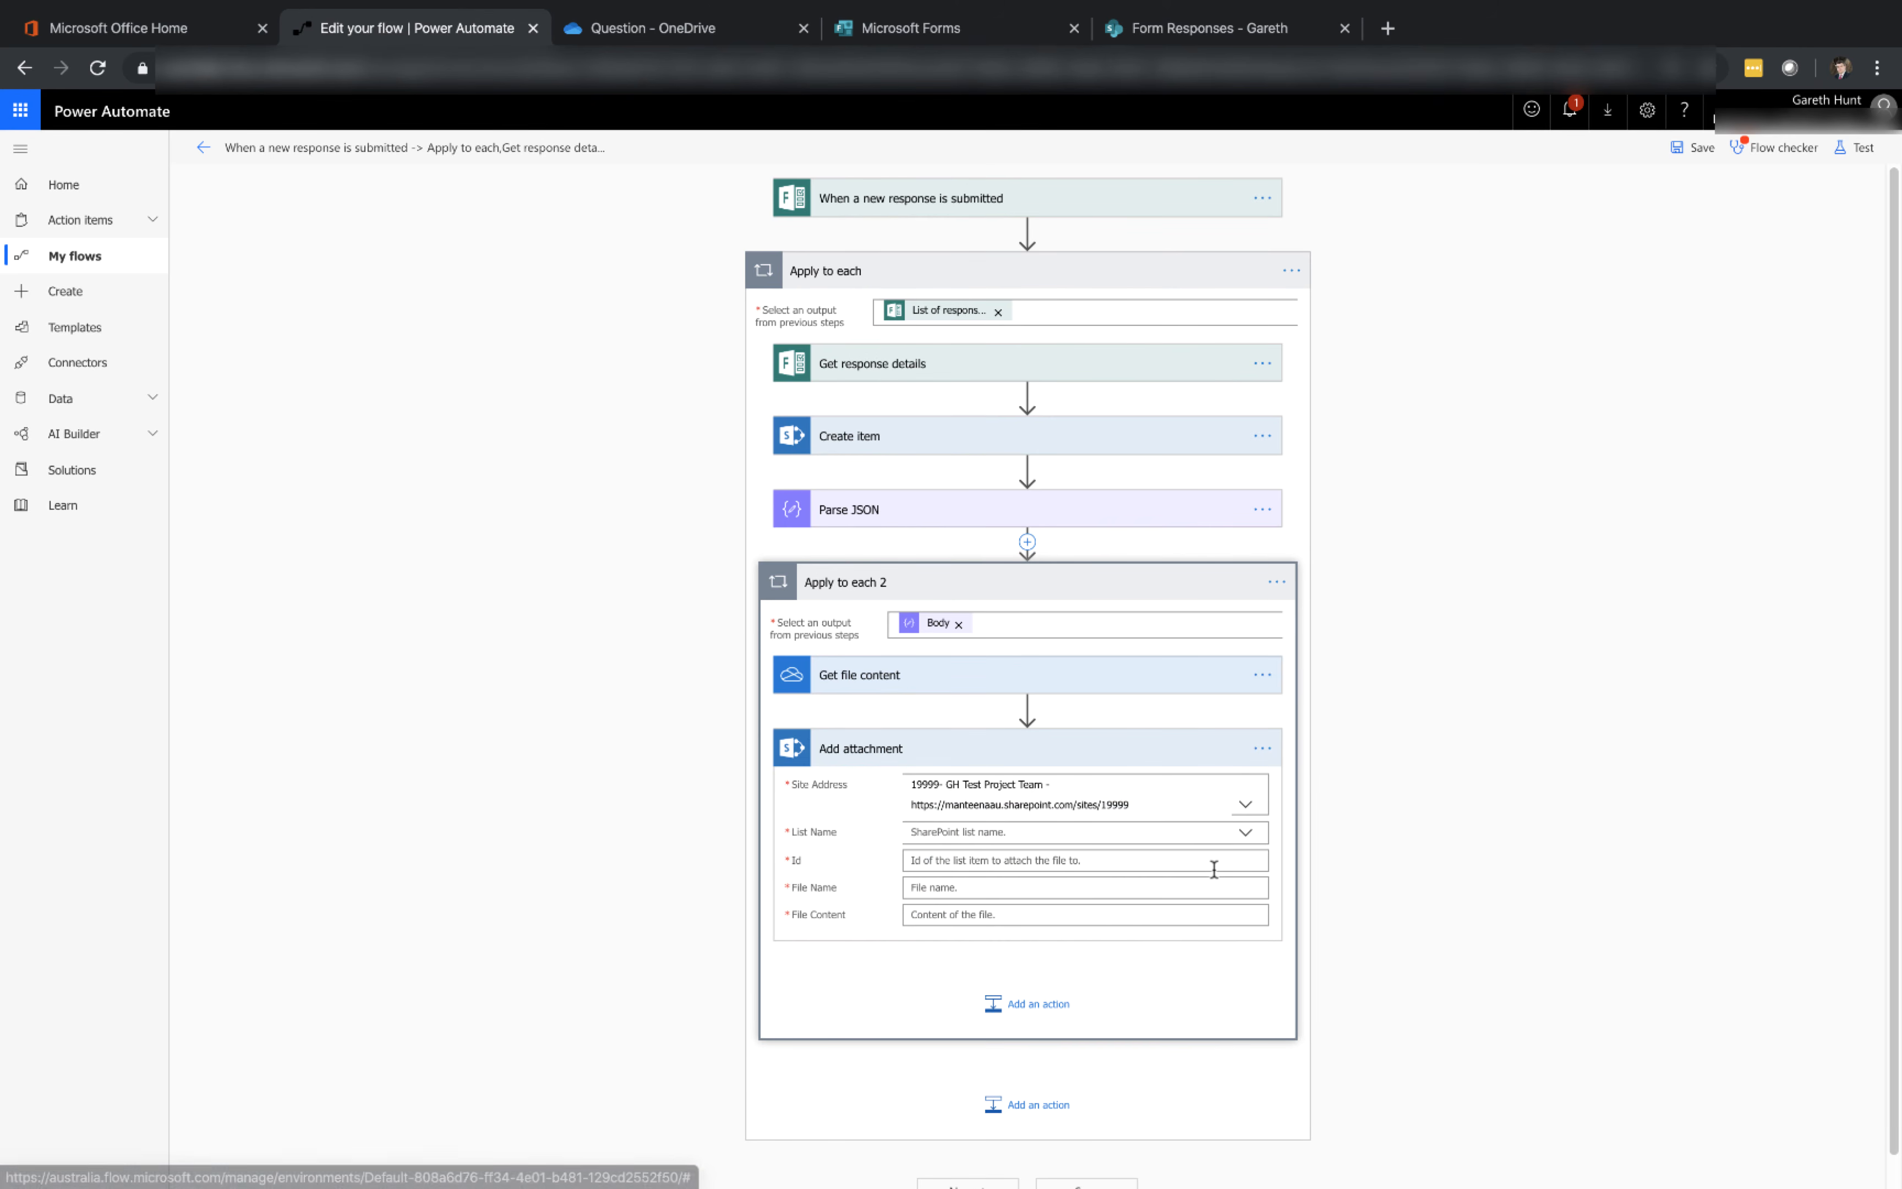
left_click(1246, 835)
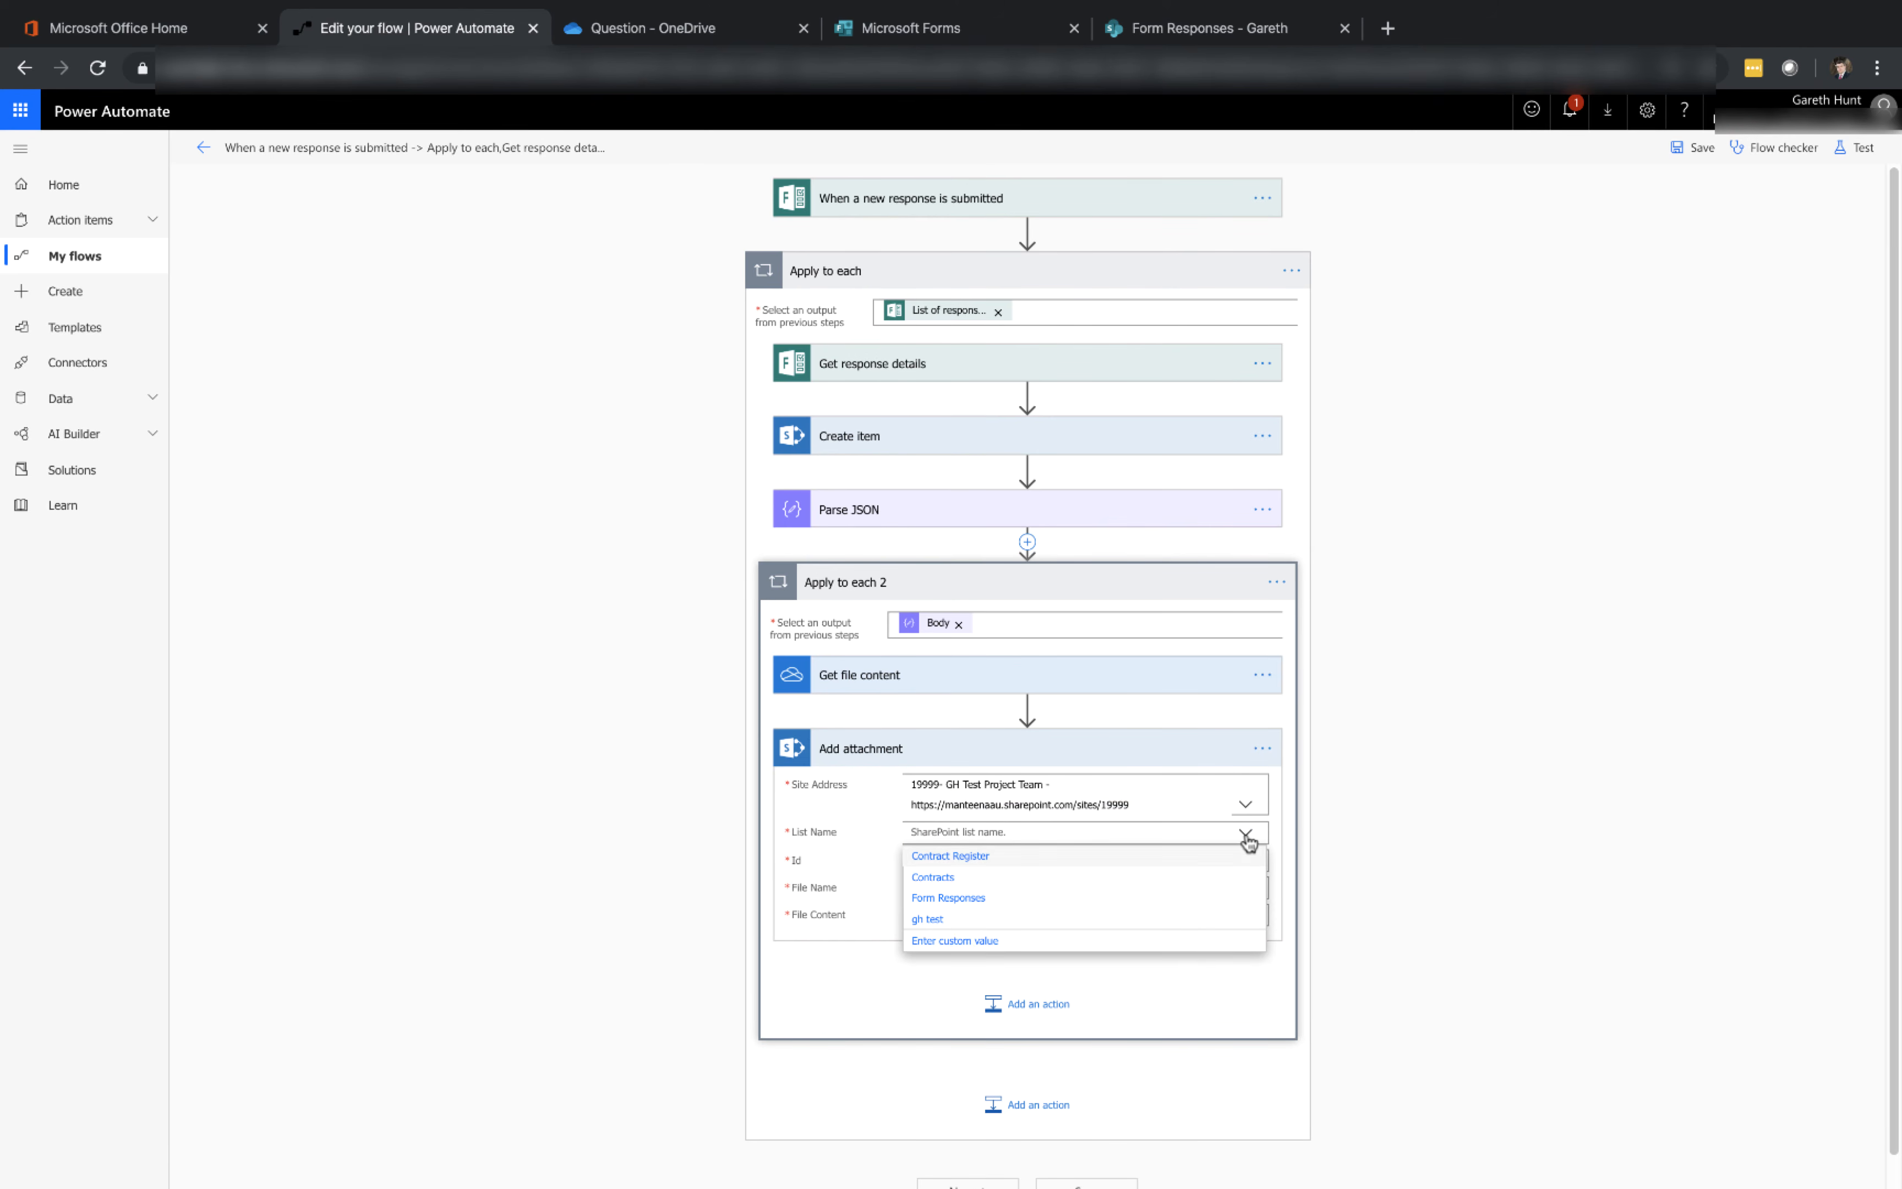
left_click(973, 901)
Set the attachment's Id to the ID from Create item
left_click(992, 861)
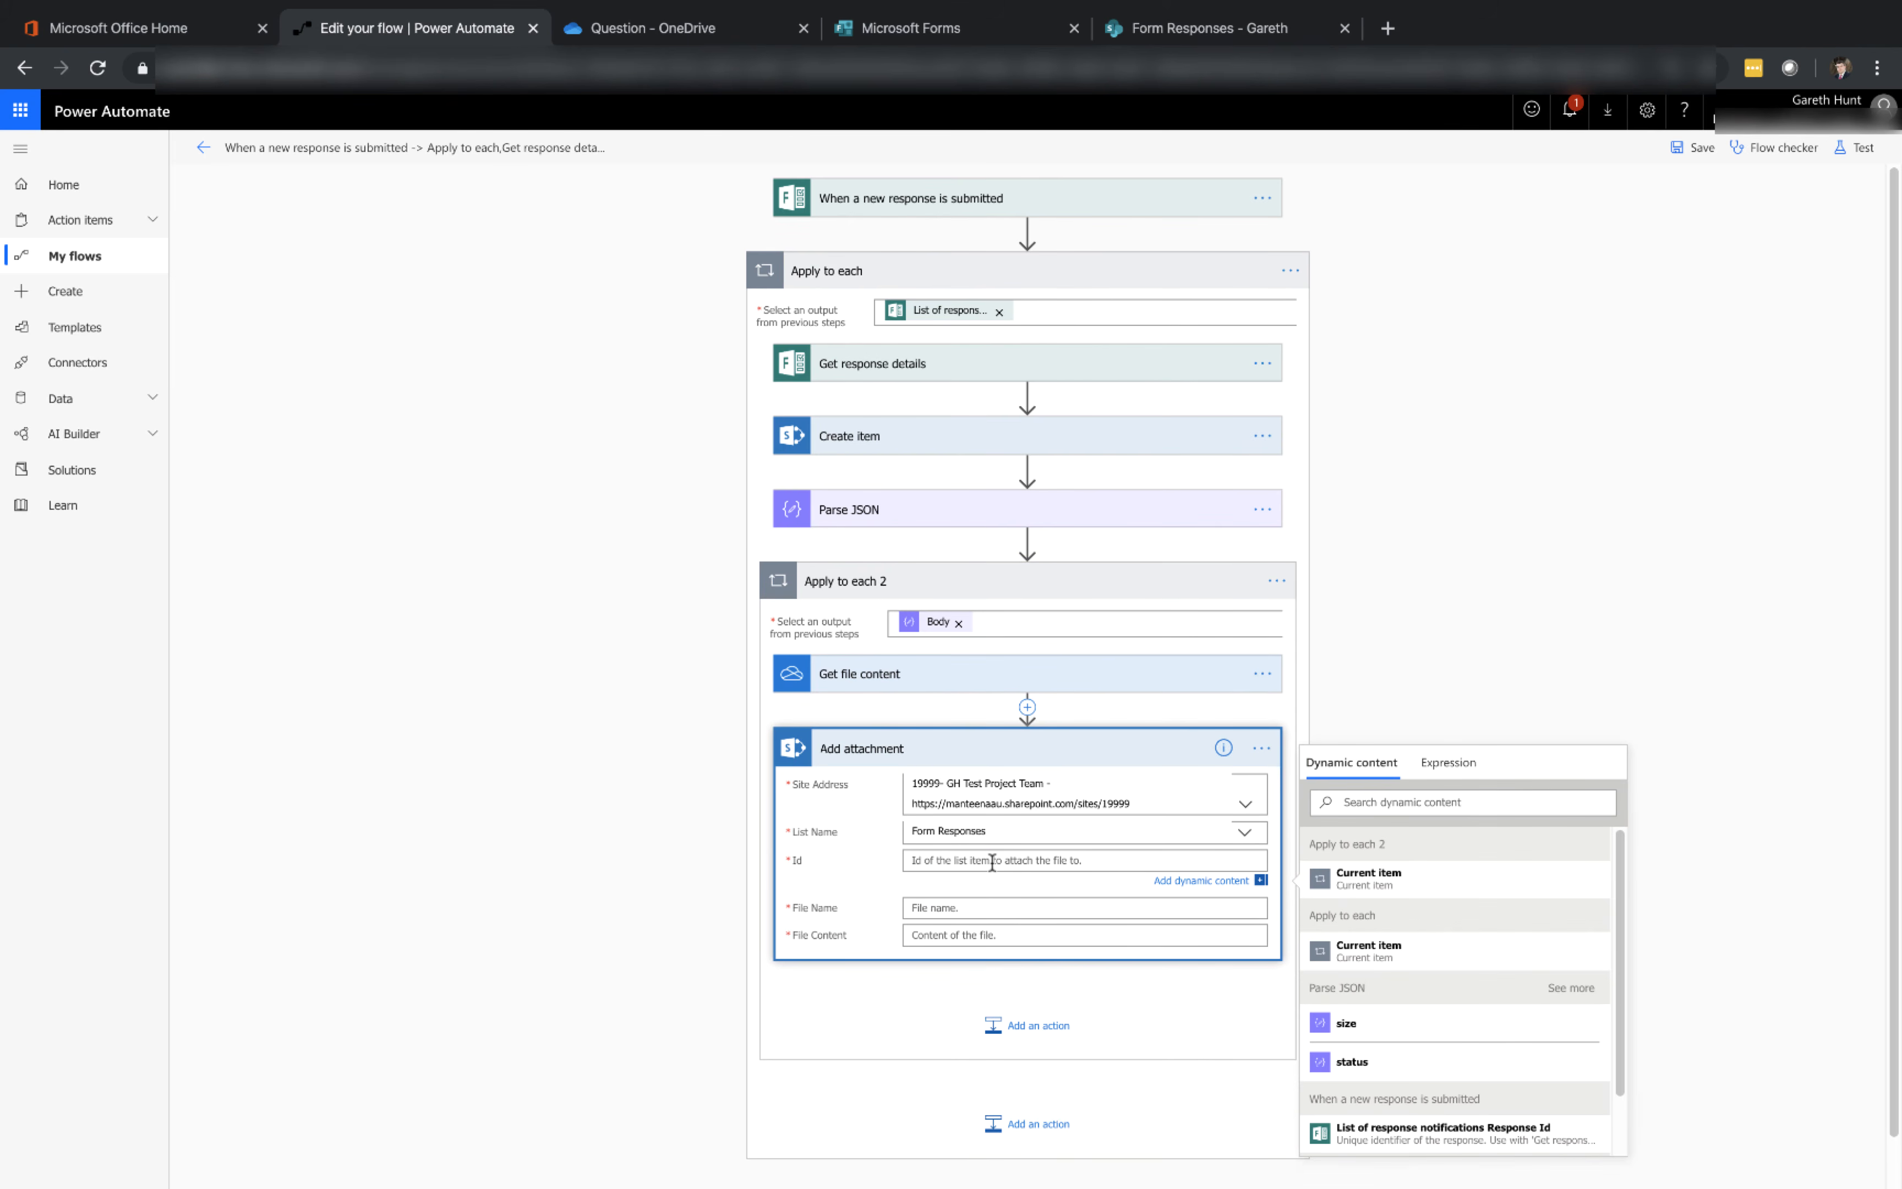
scroll(1422, 1062, "down", 1)
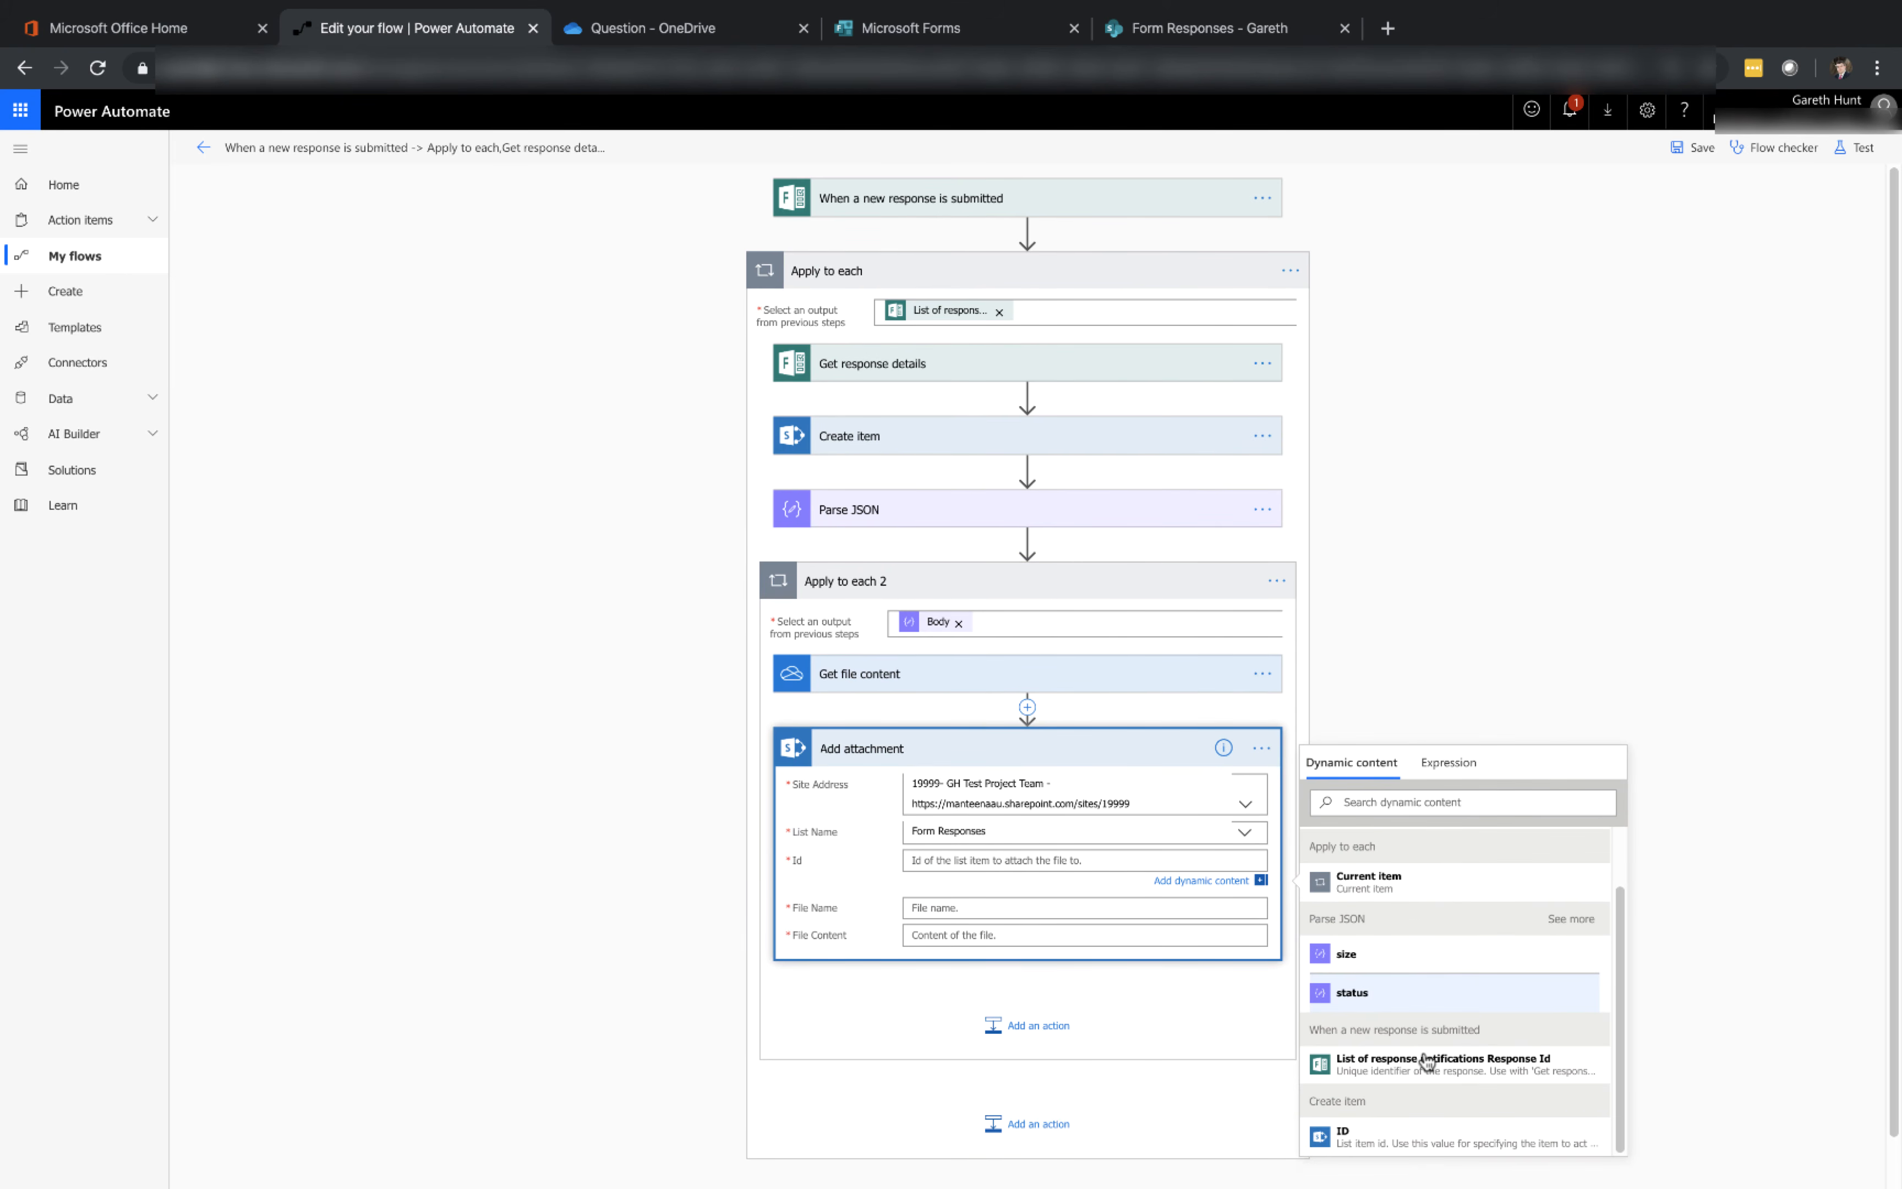
left_click(1433, 1140)
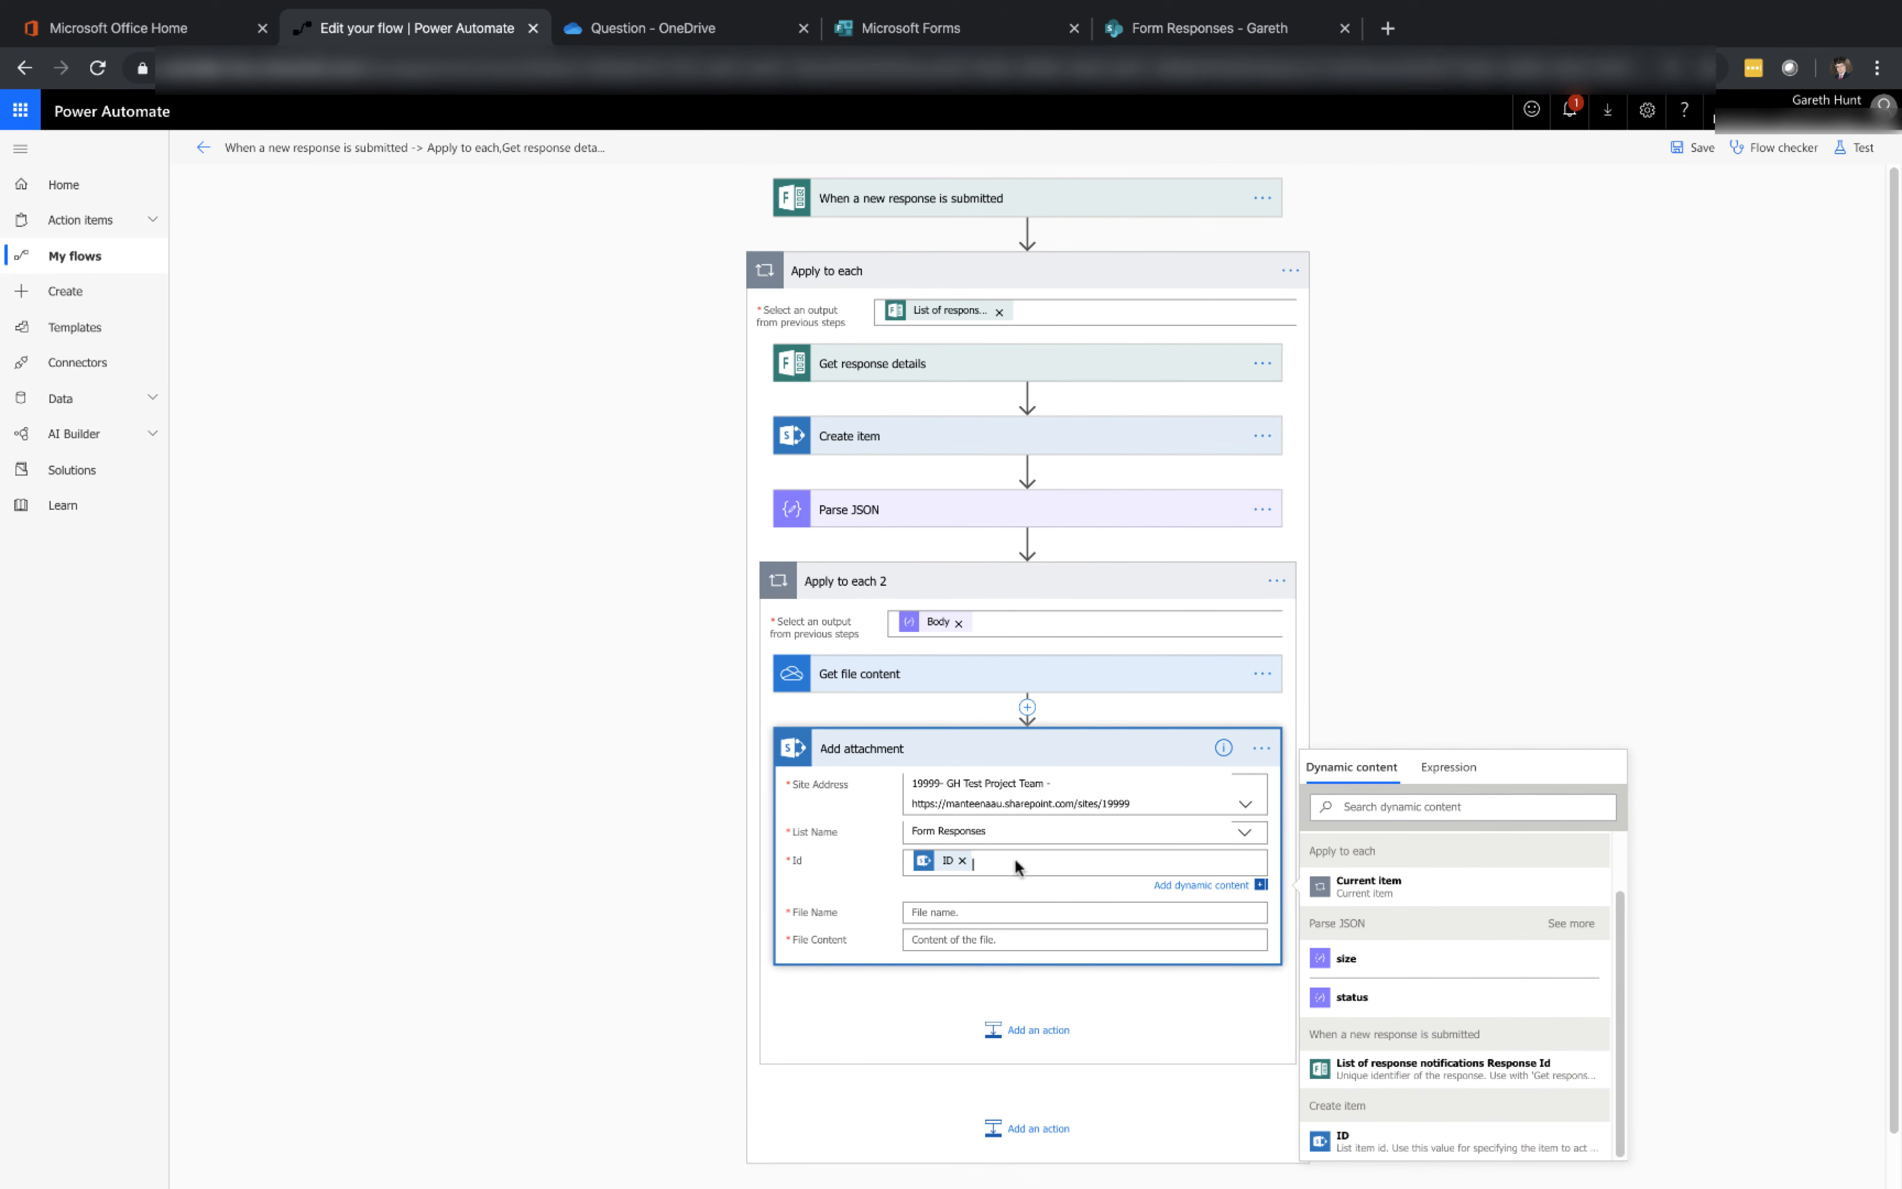
Set the attachment's File Name to the parsed name and its File Content to the Get file content output
left_click(1033, 913)
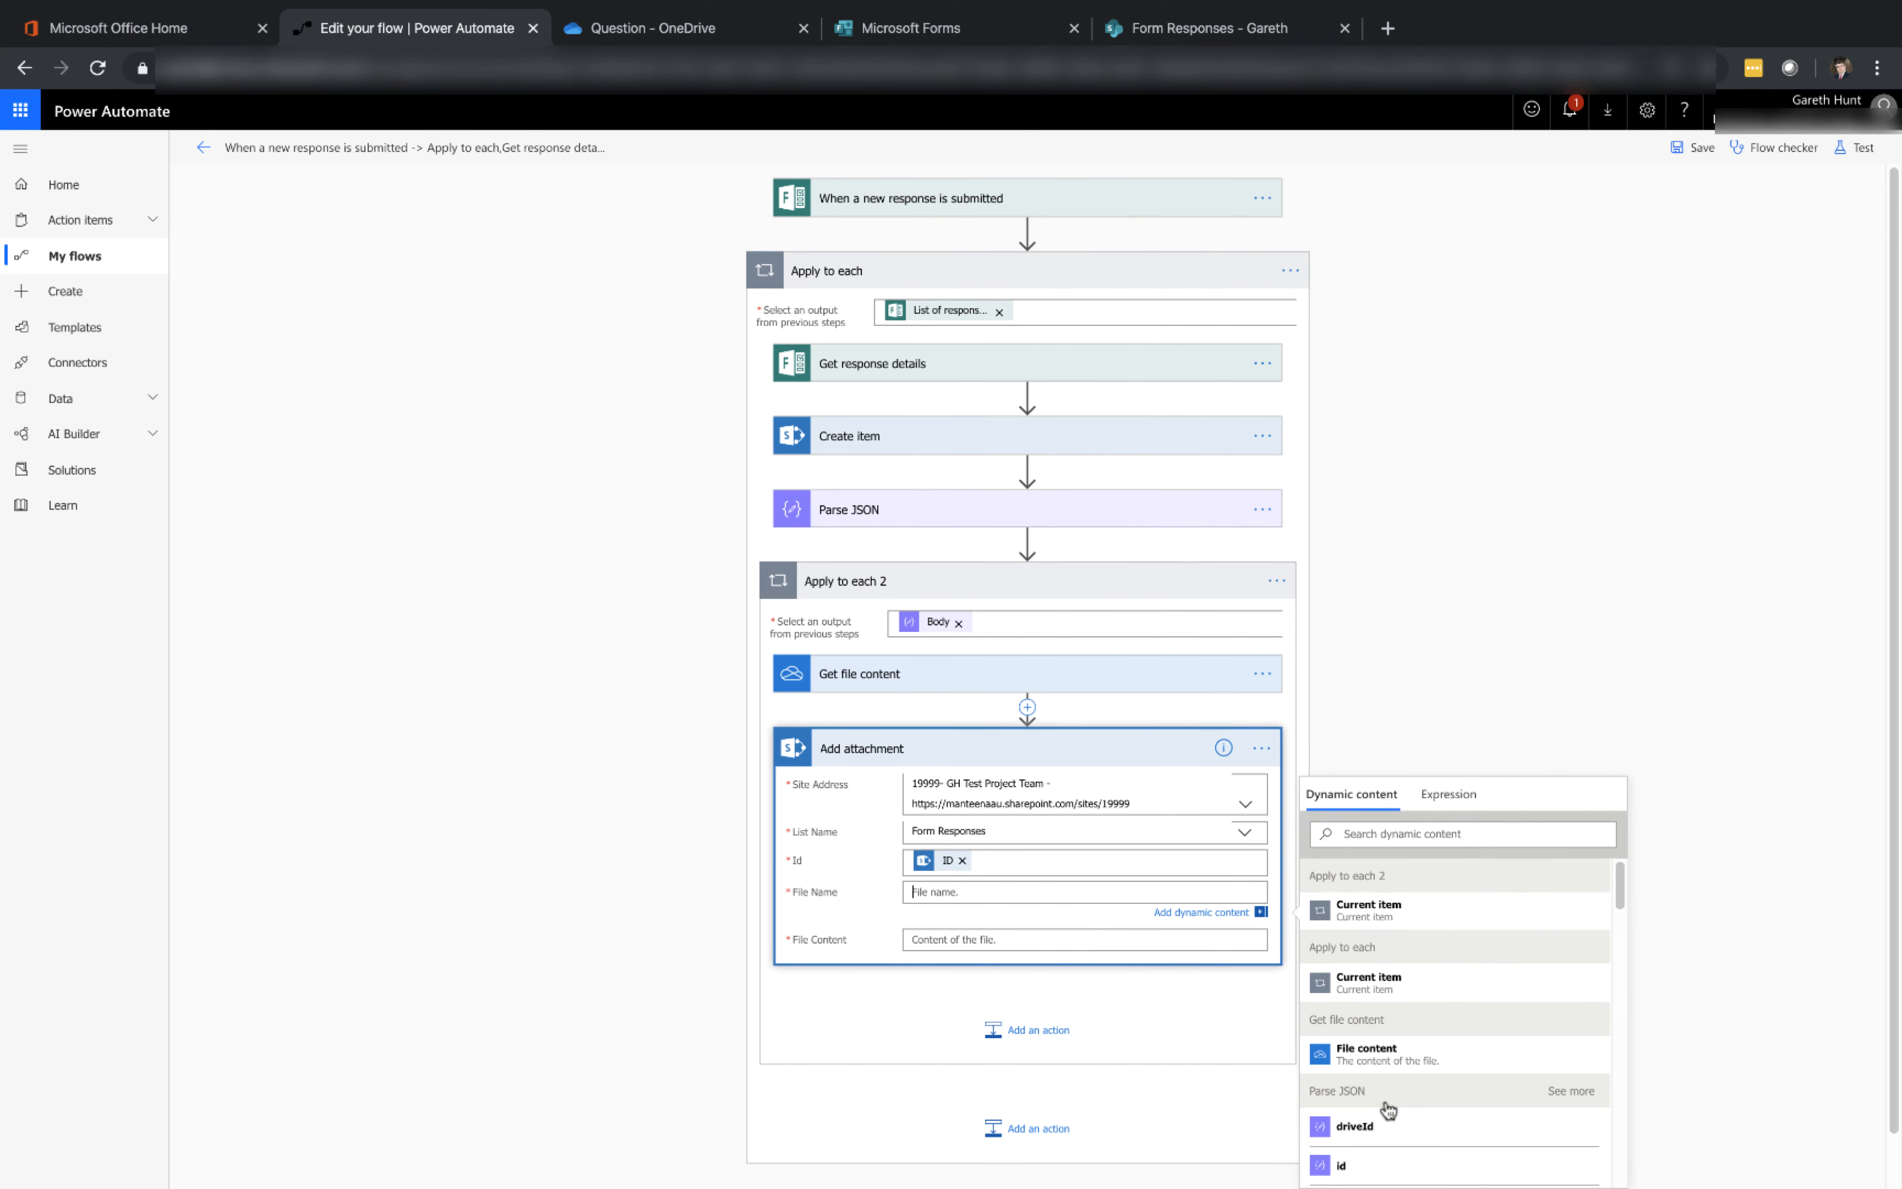
scroll(1441, 1144, "down", 2)
scroll(1438, 1142, "down", 3)
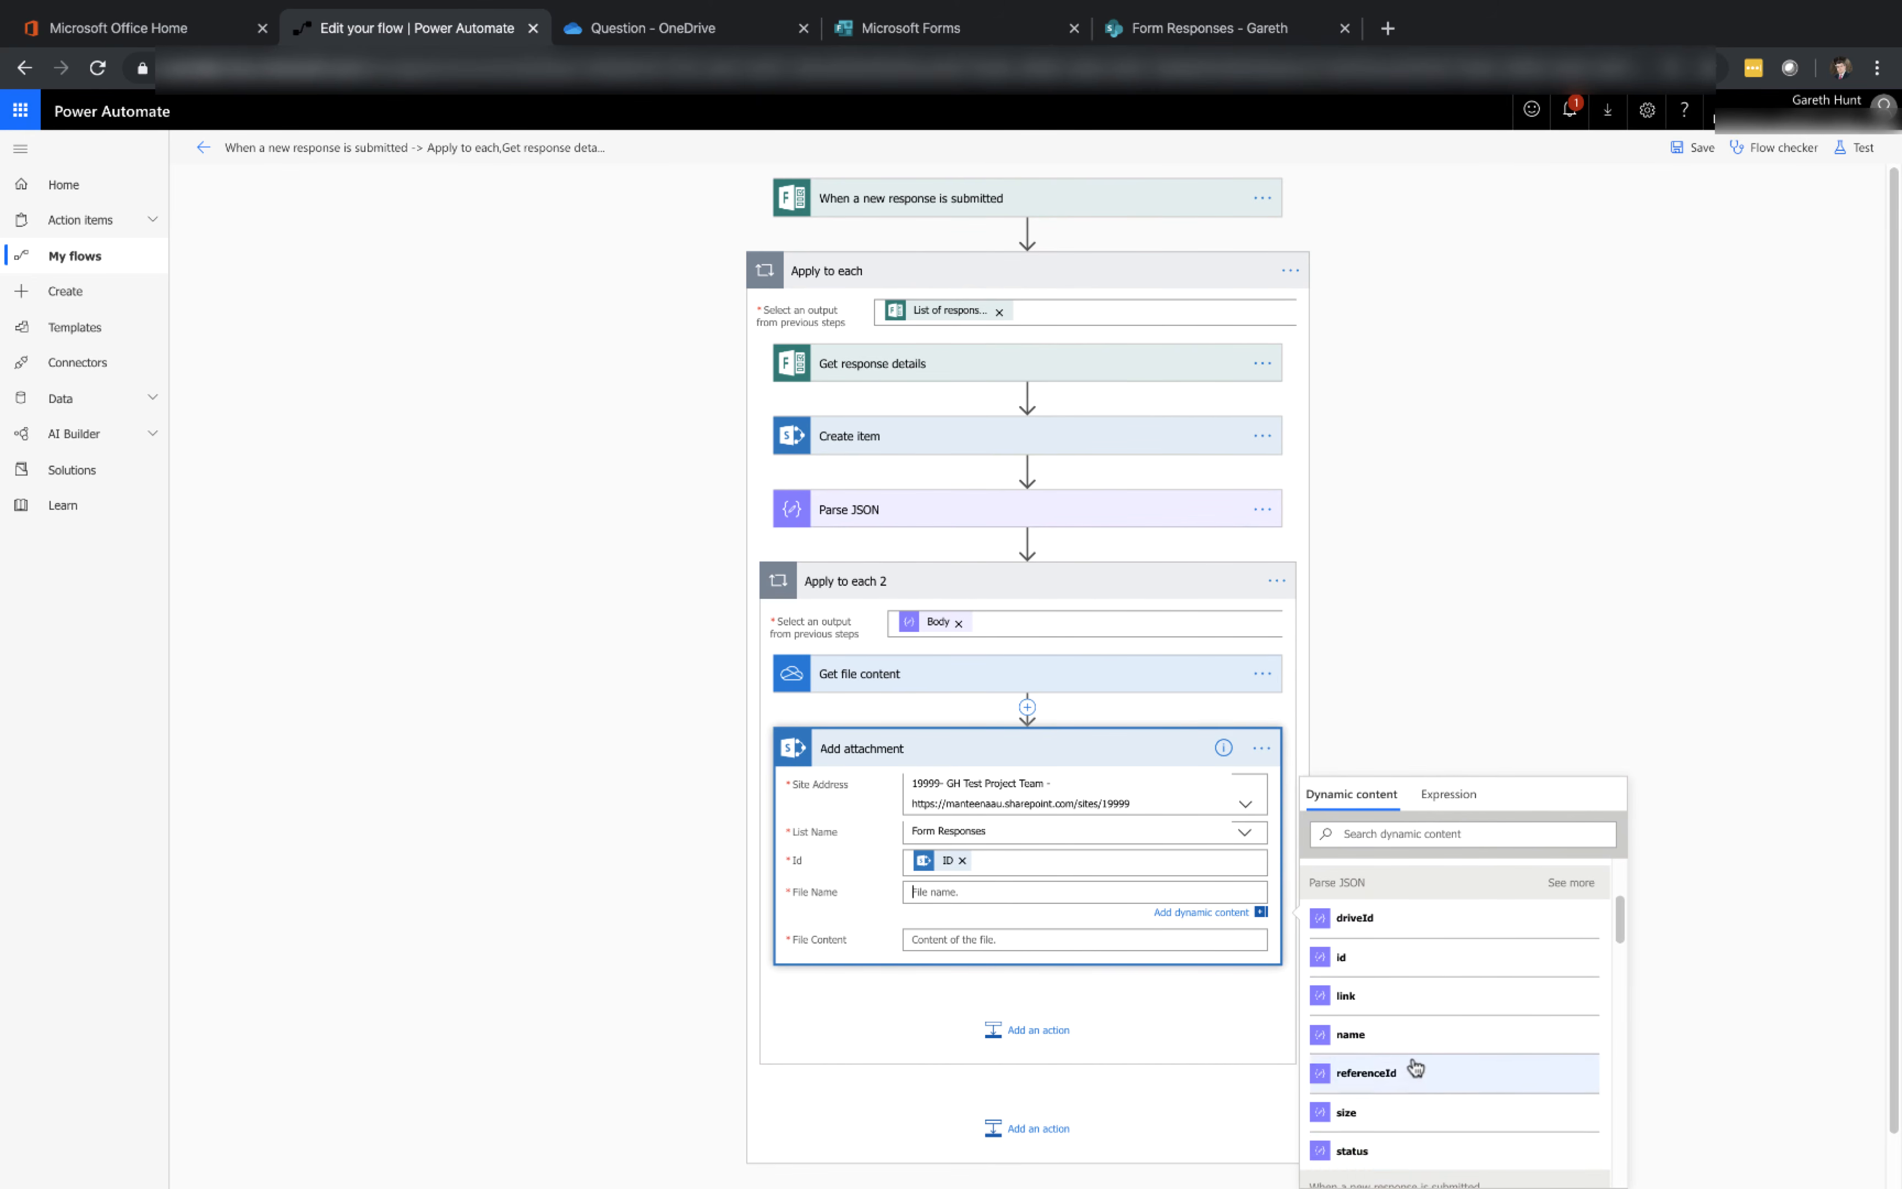
left_click(1411, 1048)
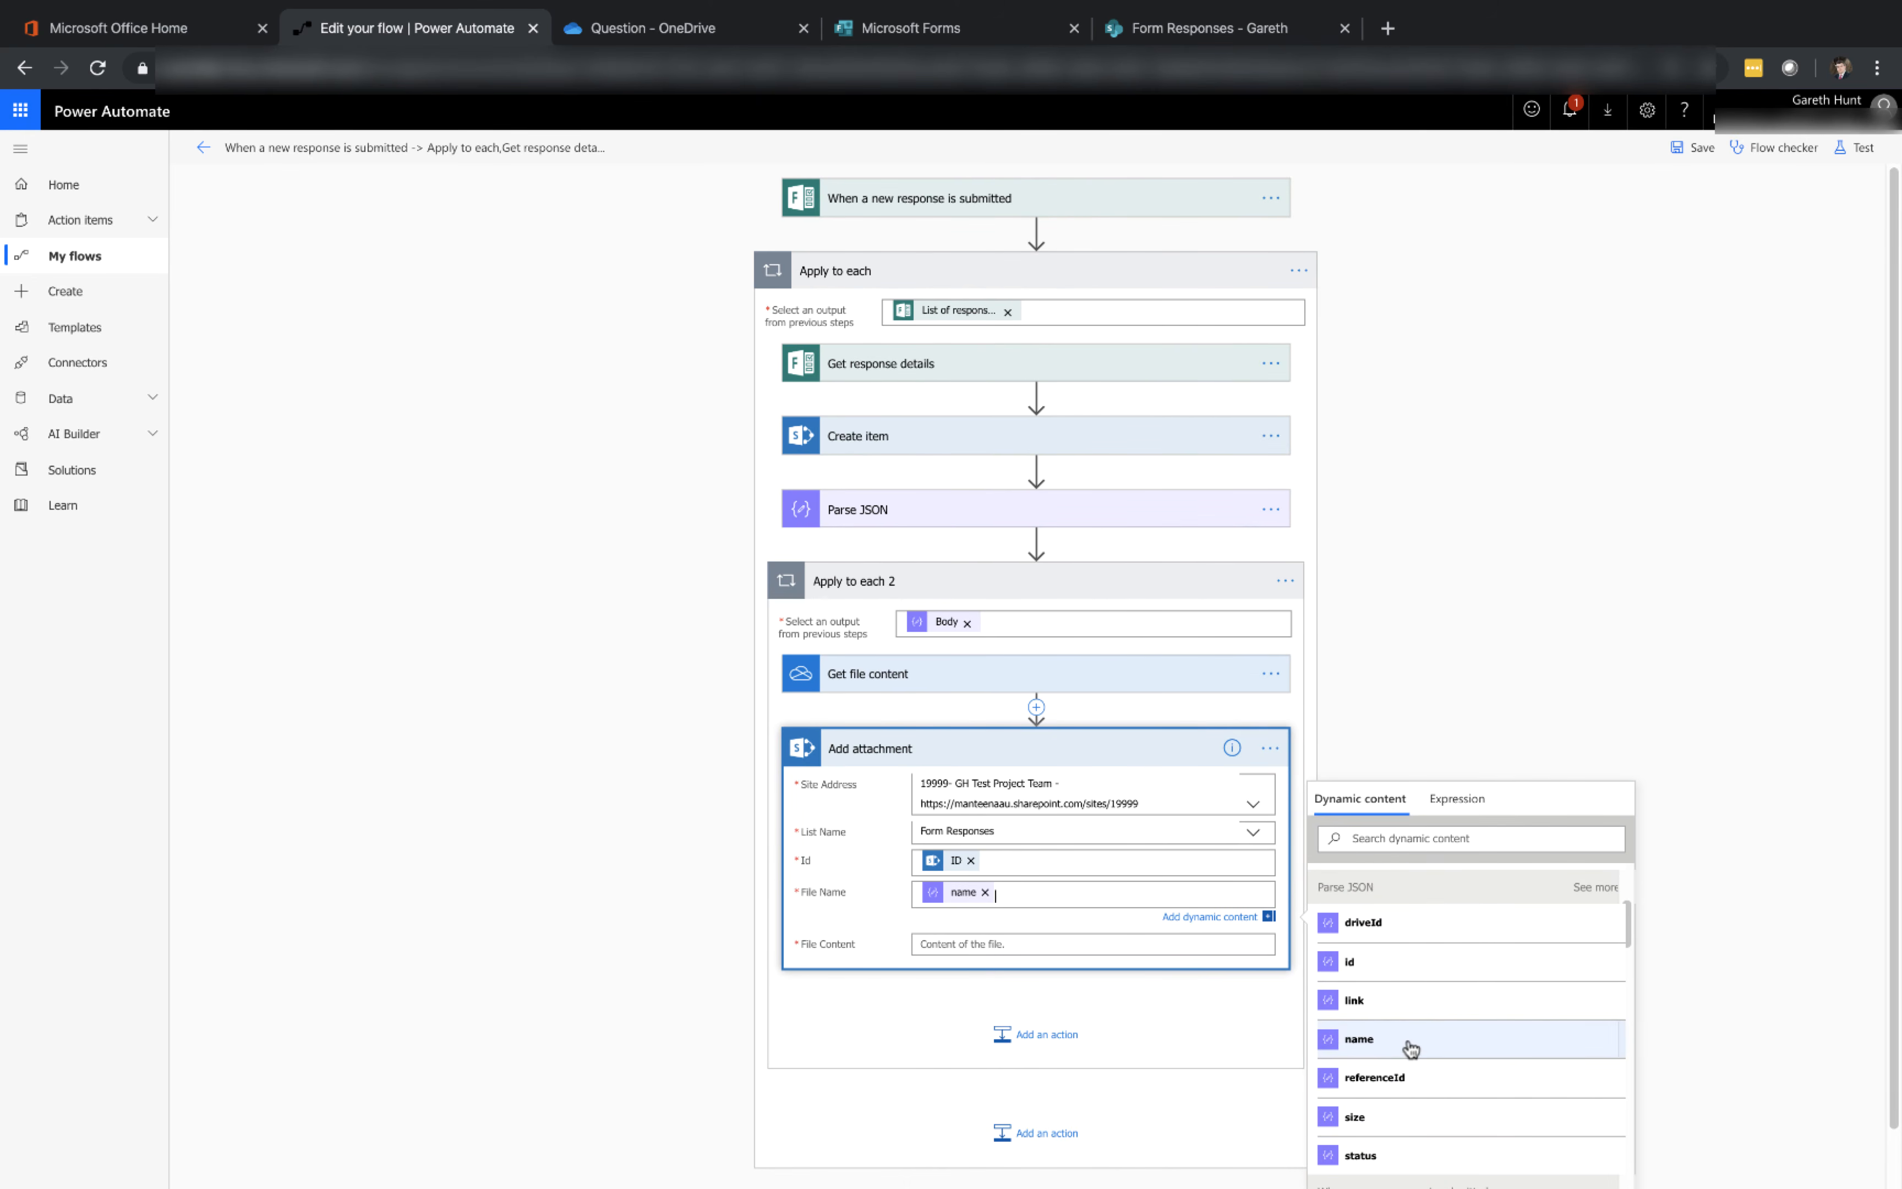
left_click(1197, 947)
left_click(1496, 1081)
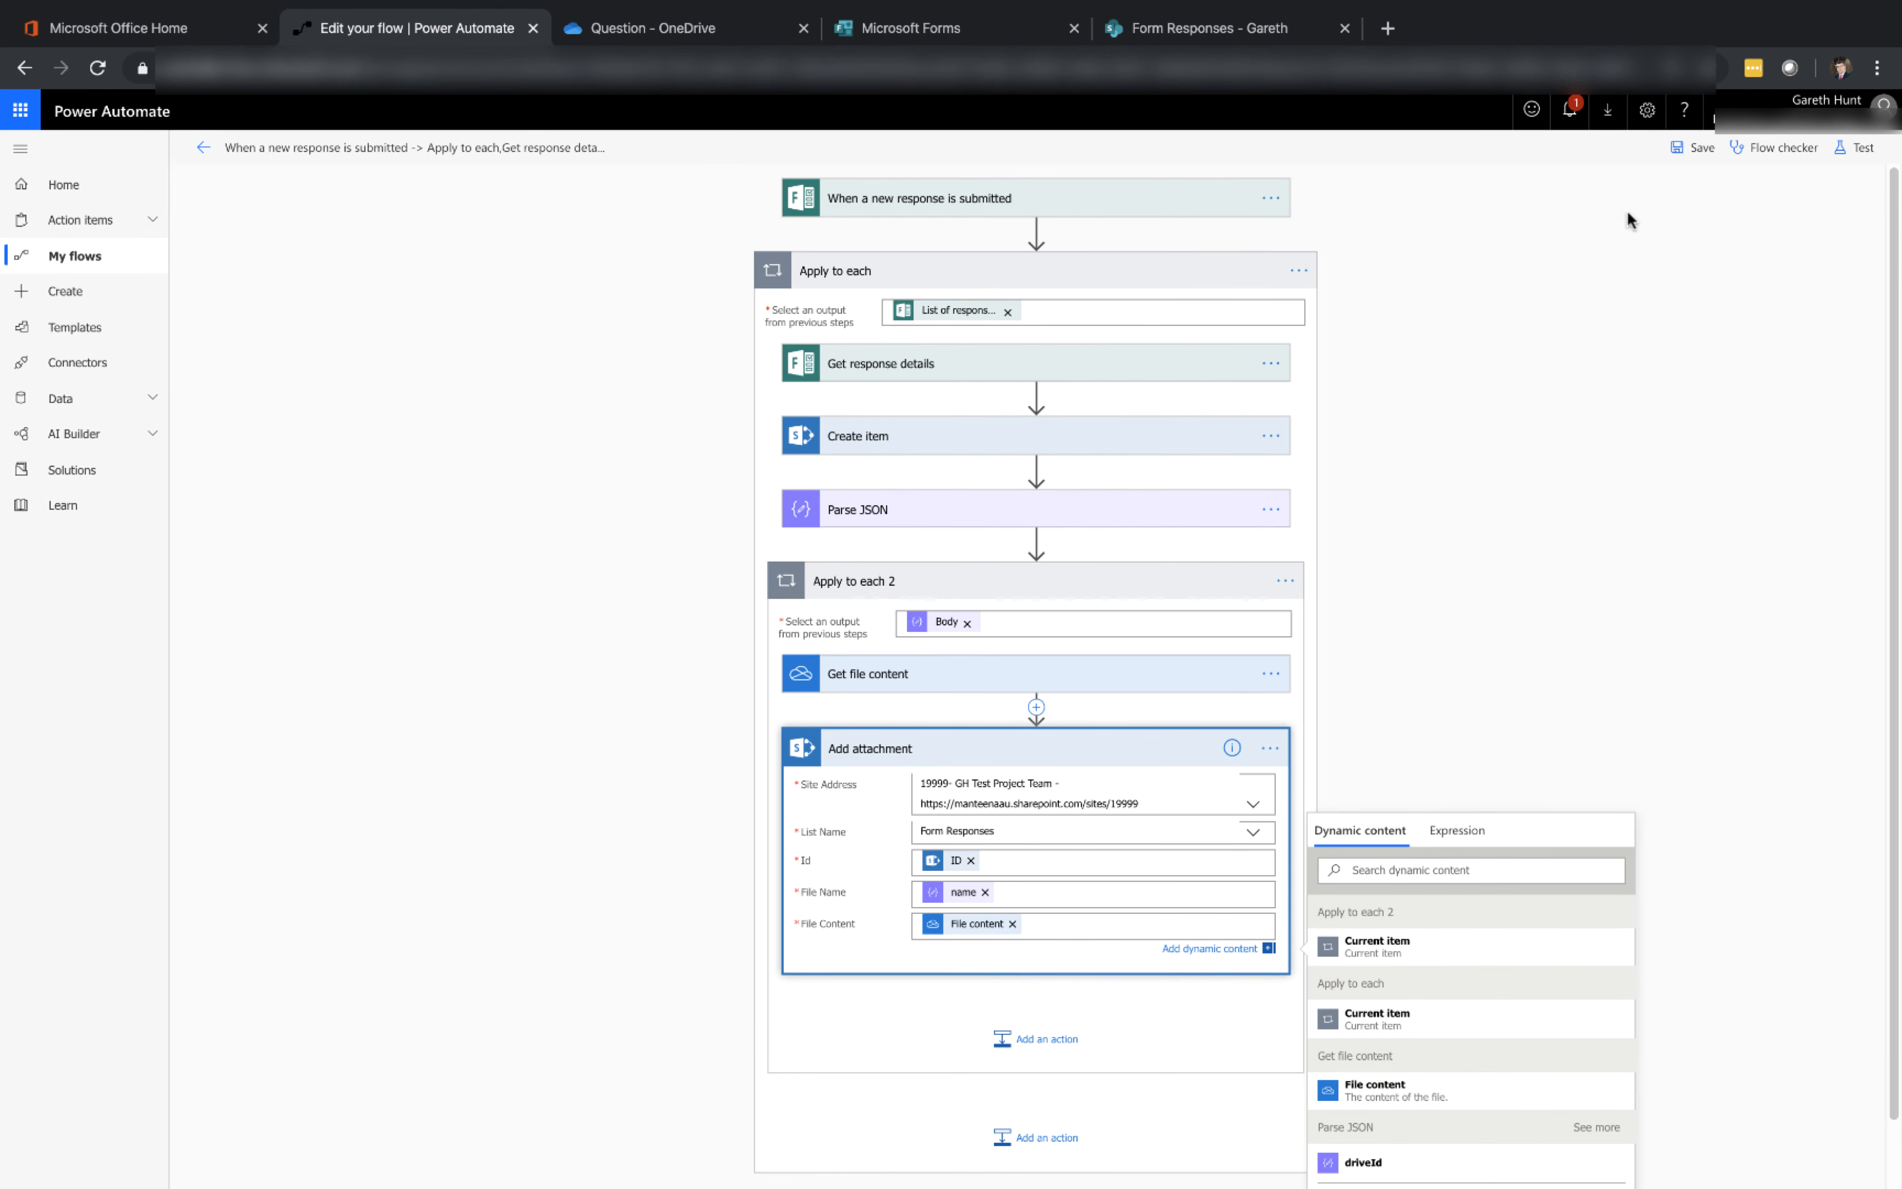
Save the flow and test it using data from the previous successful run, expanding Apply to each in the run view
left_click(1682, 149)
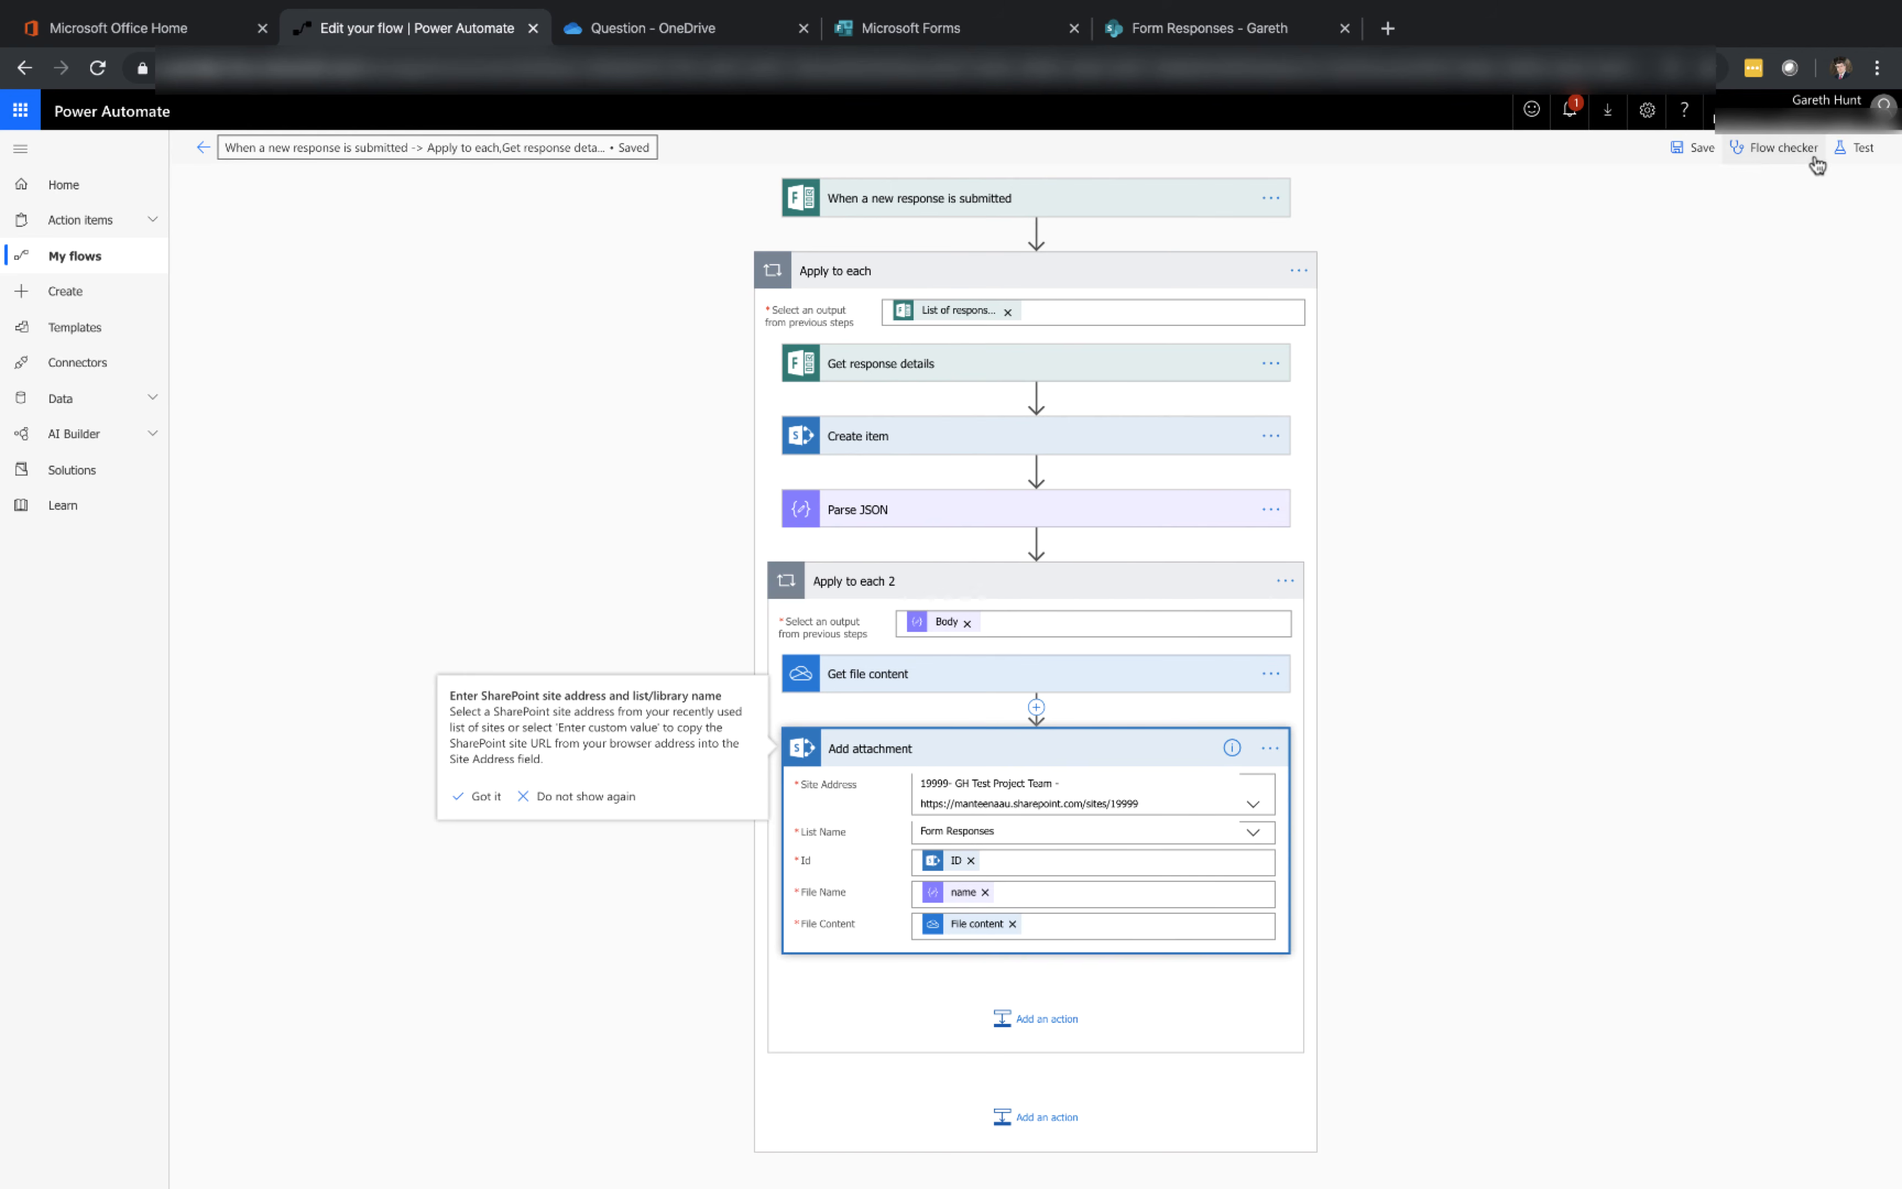
left_click(1848, 161)
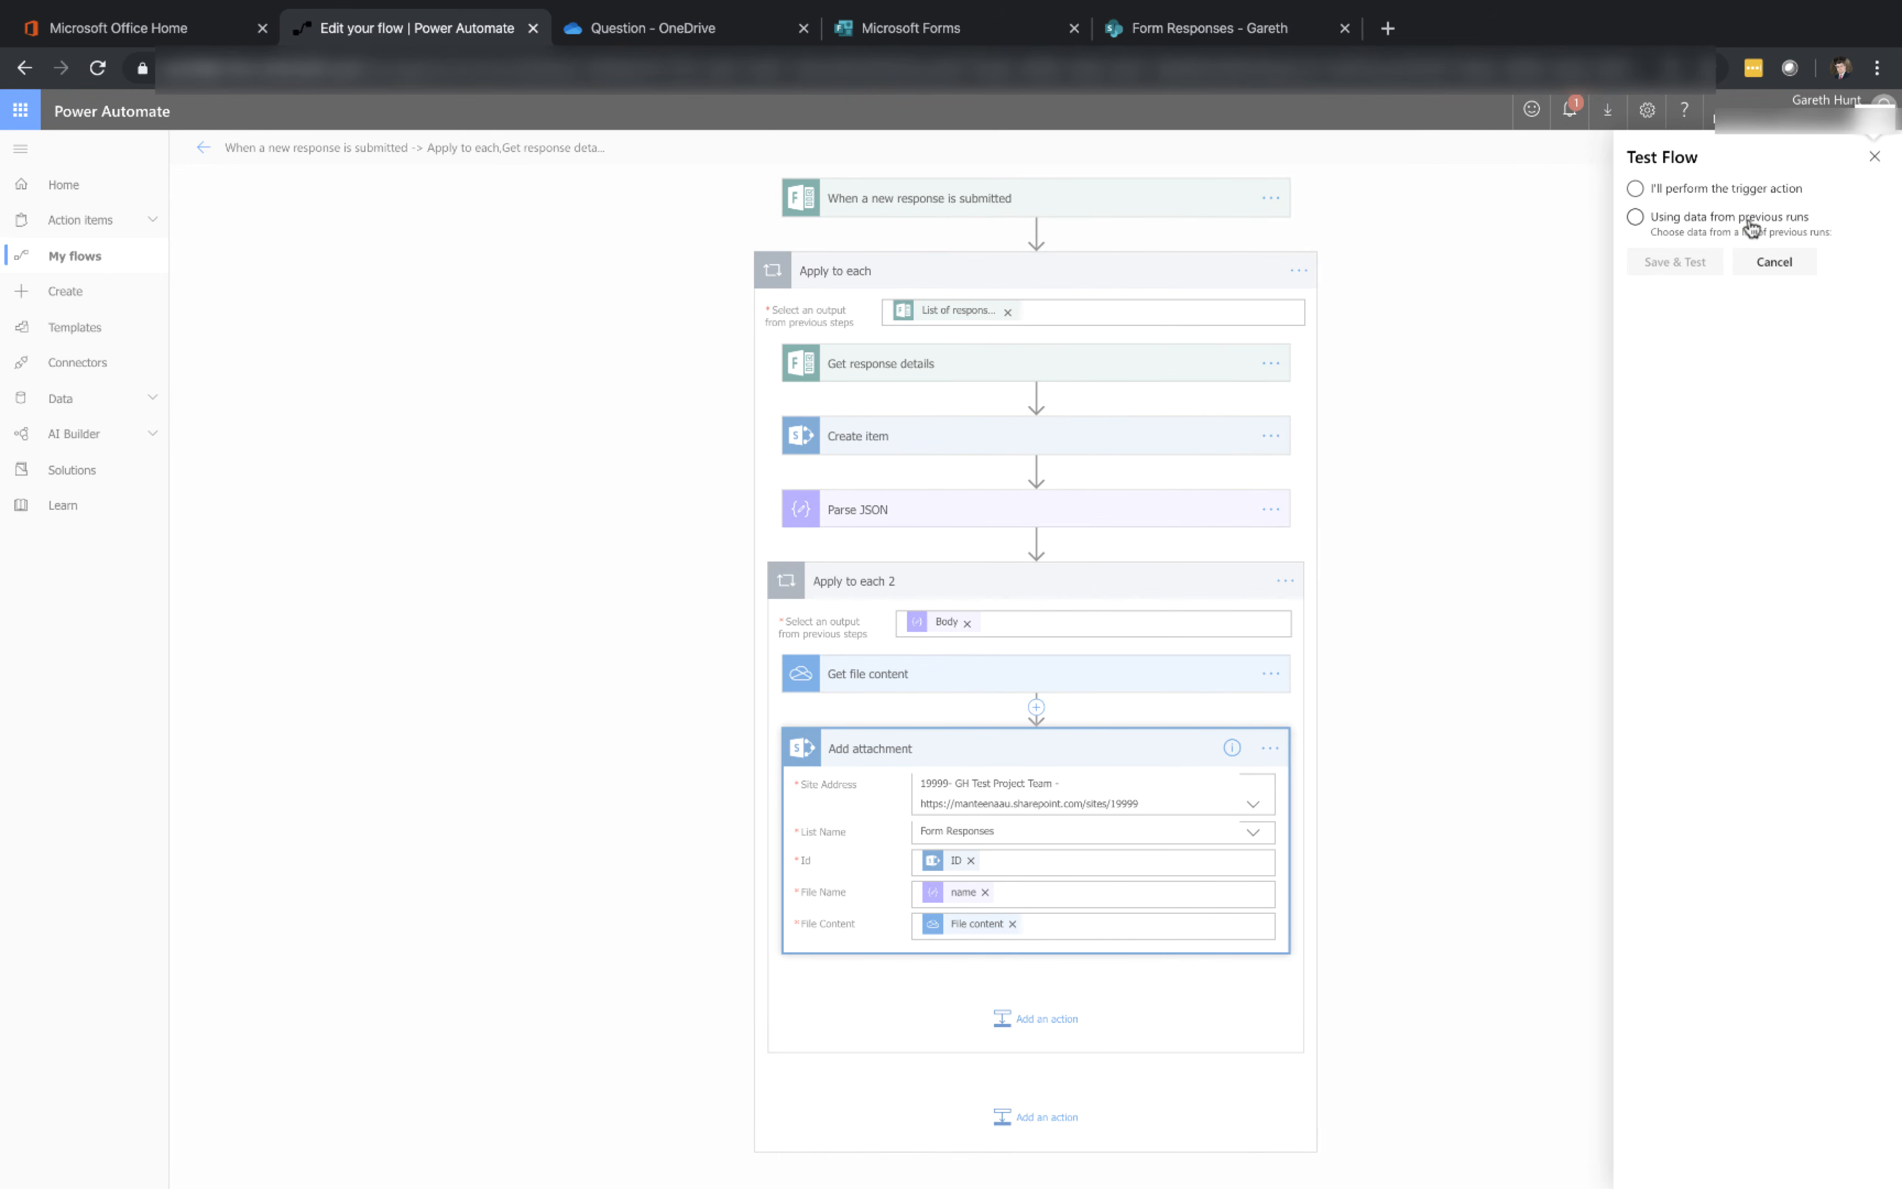
left_click(1746, 227)
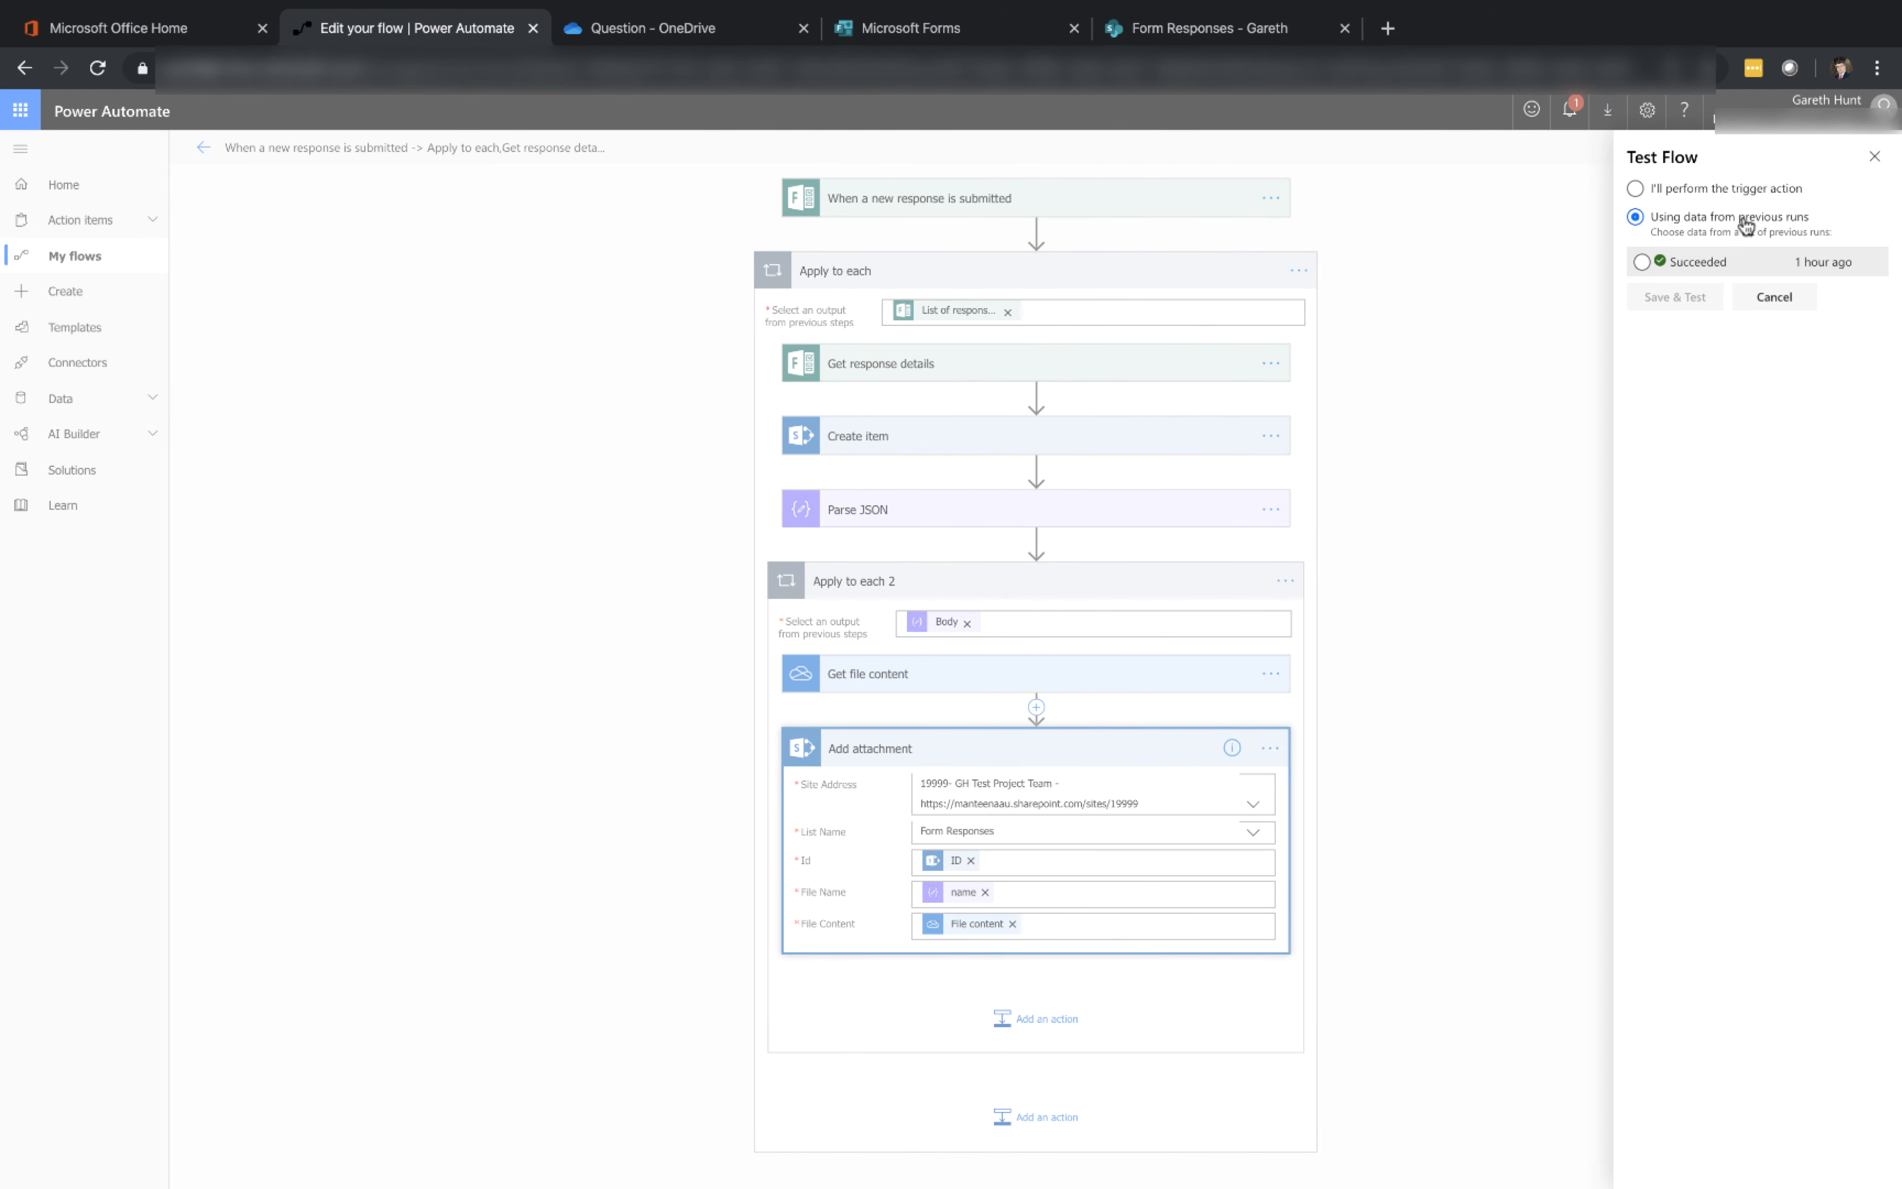
left_click(1702, 264)
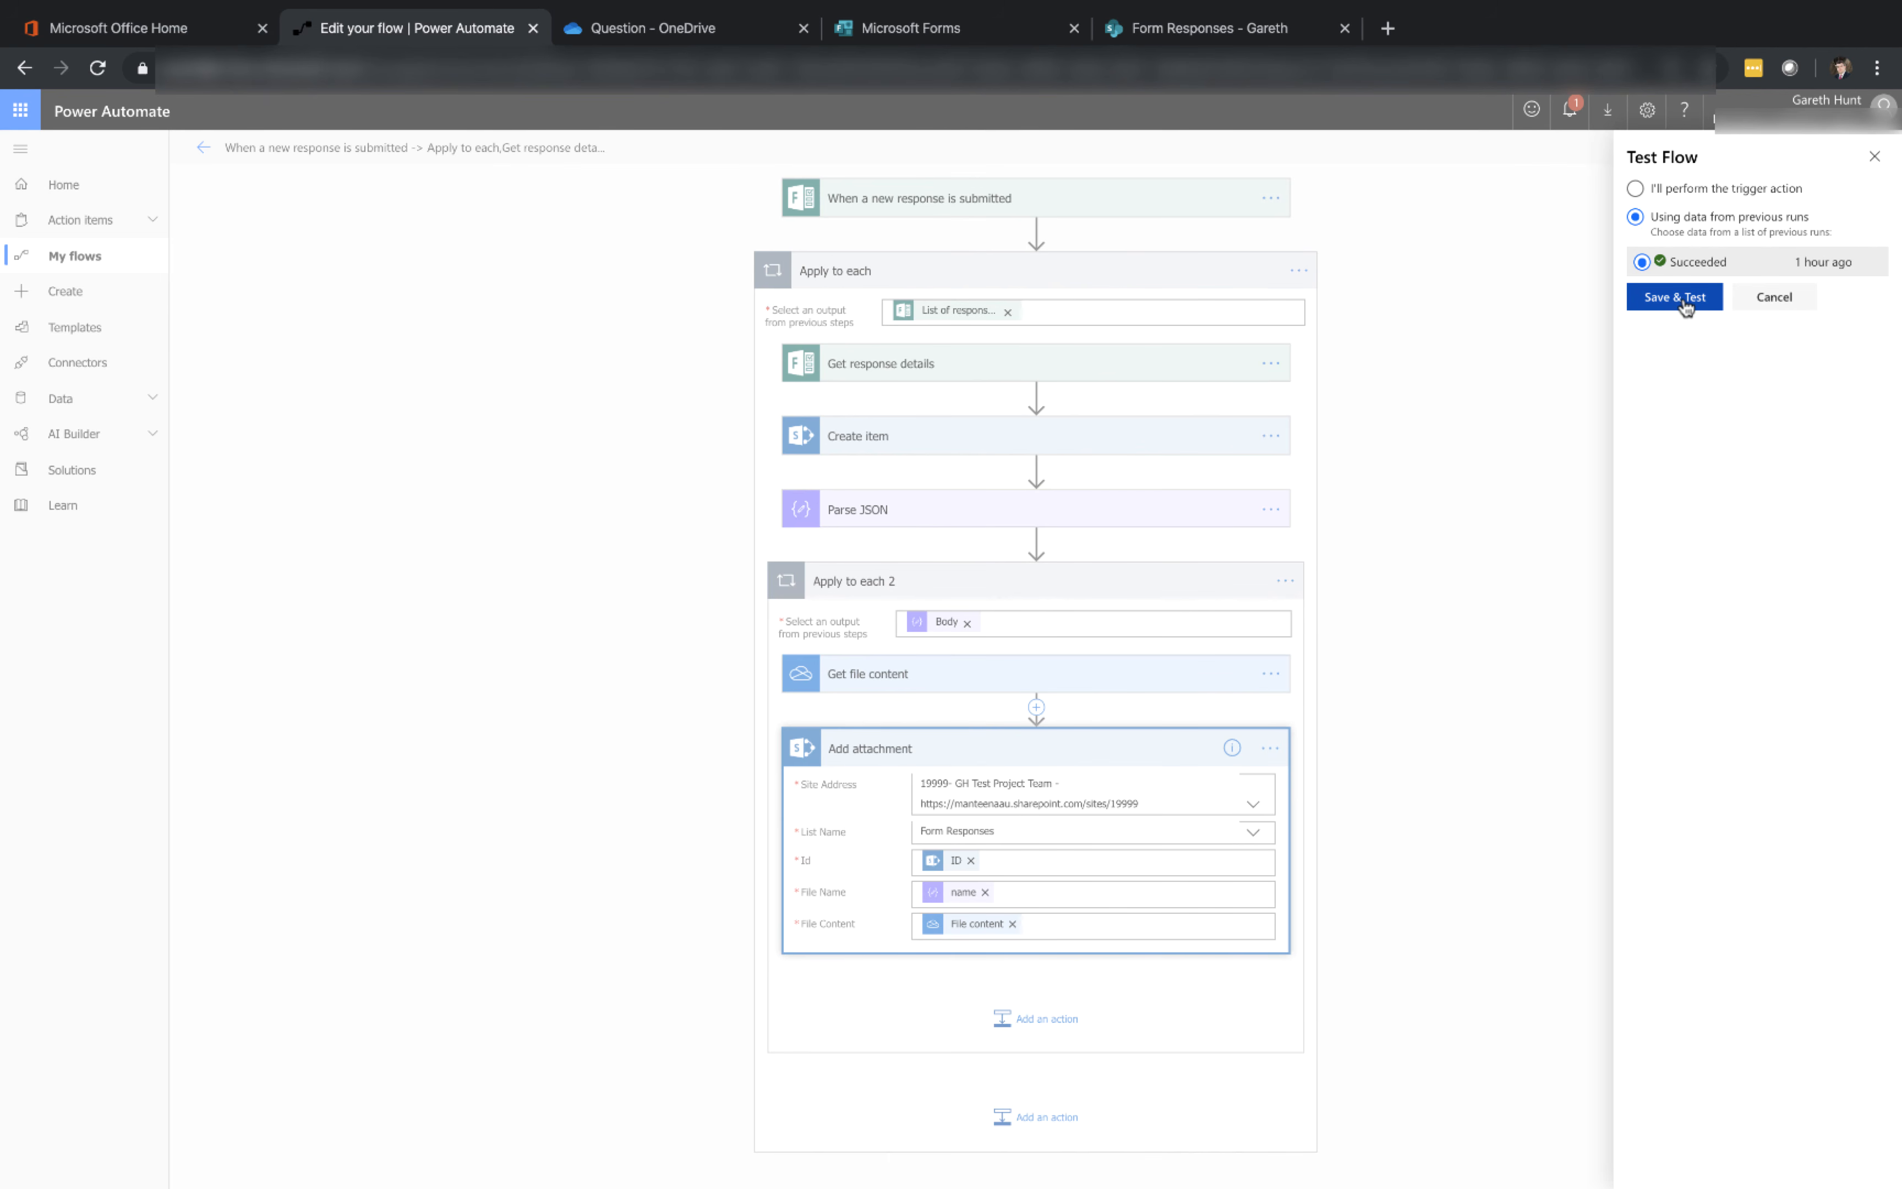
left_click(1684, 302)
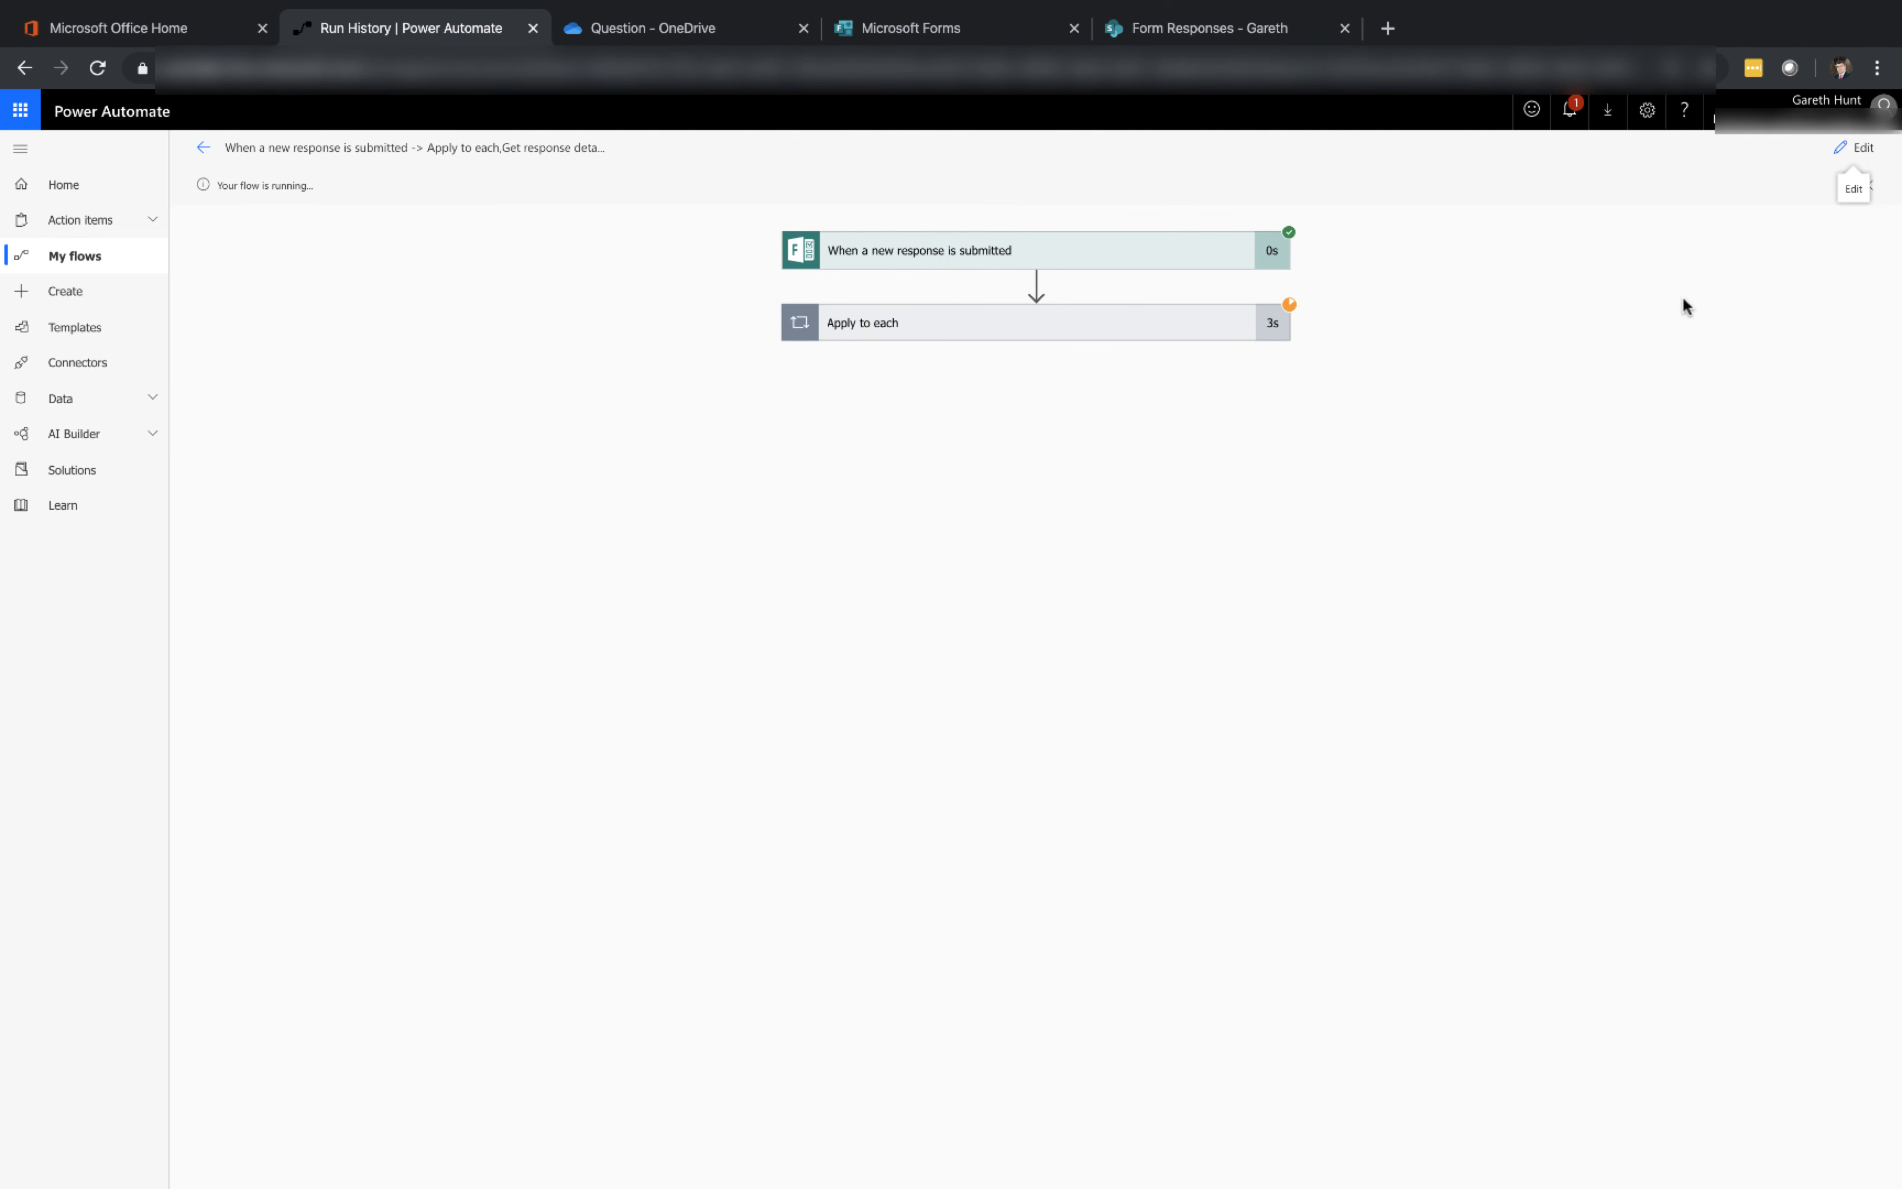
left_click(1189, 324)
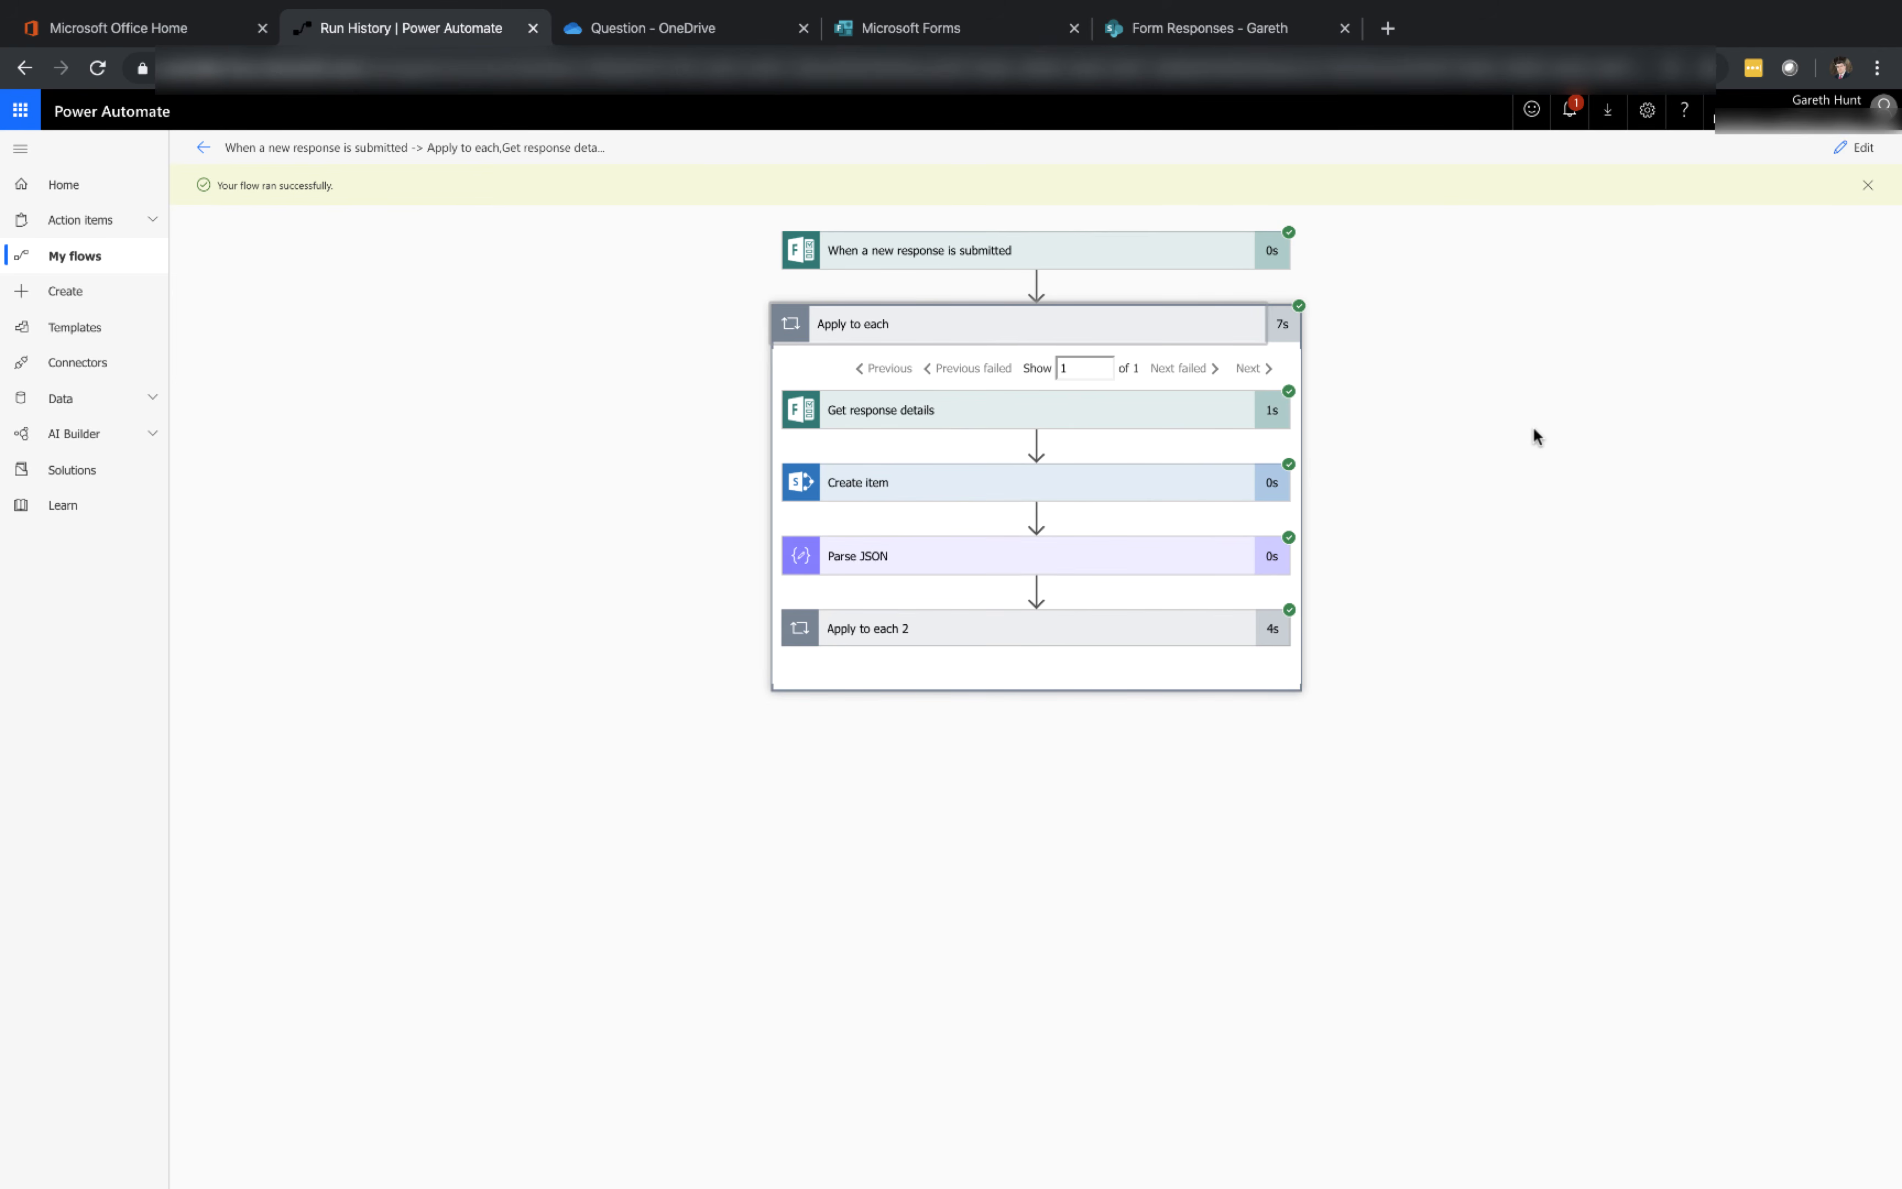
Switch to the SharePoint Form Responses list and open the second Gareth item to inspect its attachments
left_click(1214, 30)
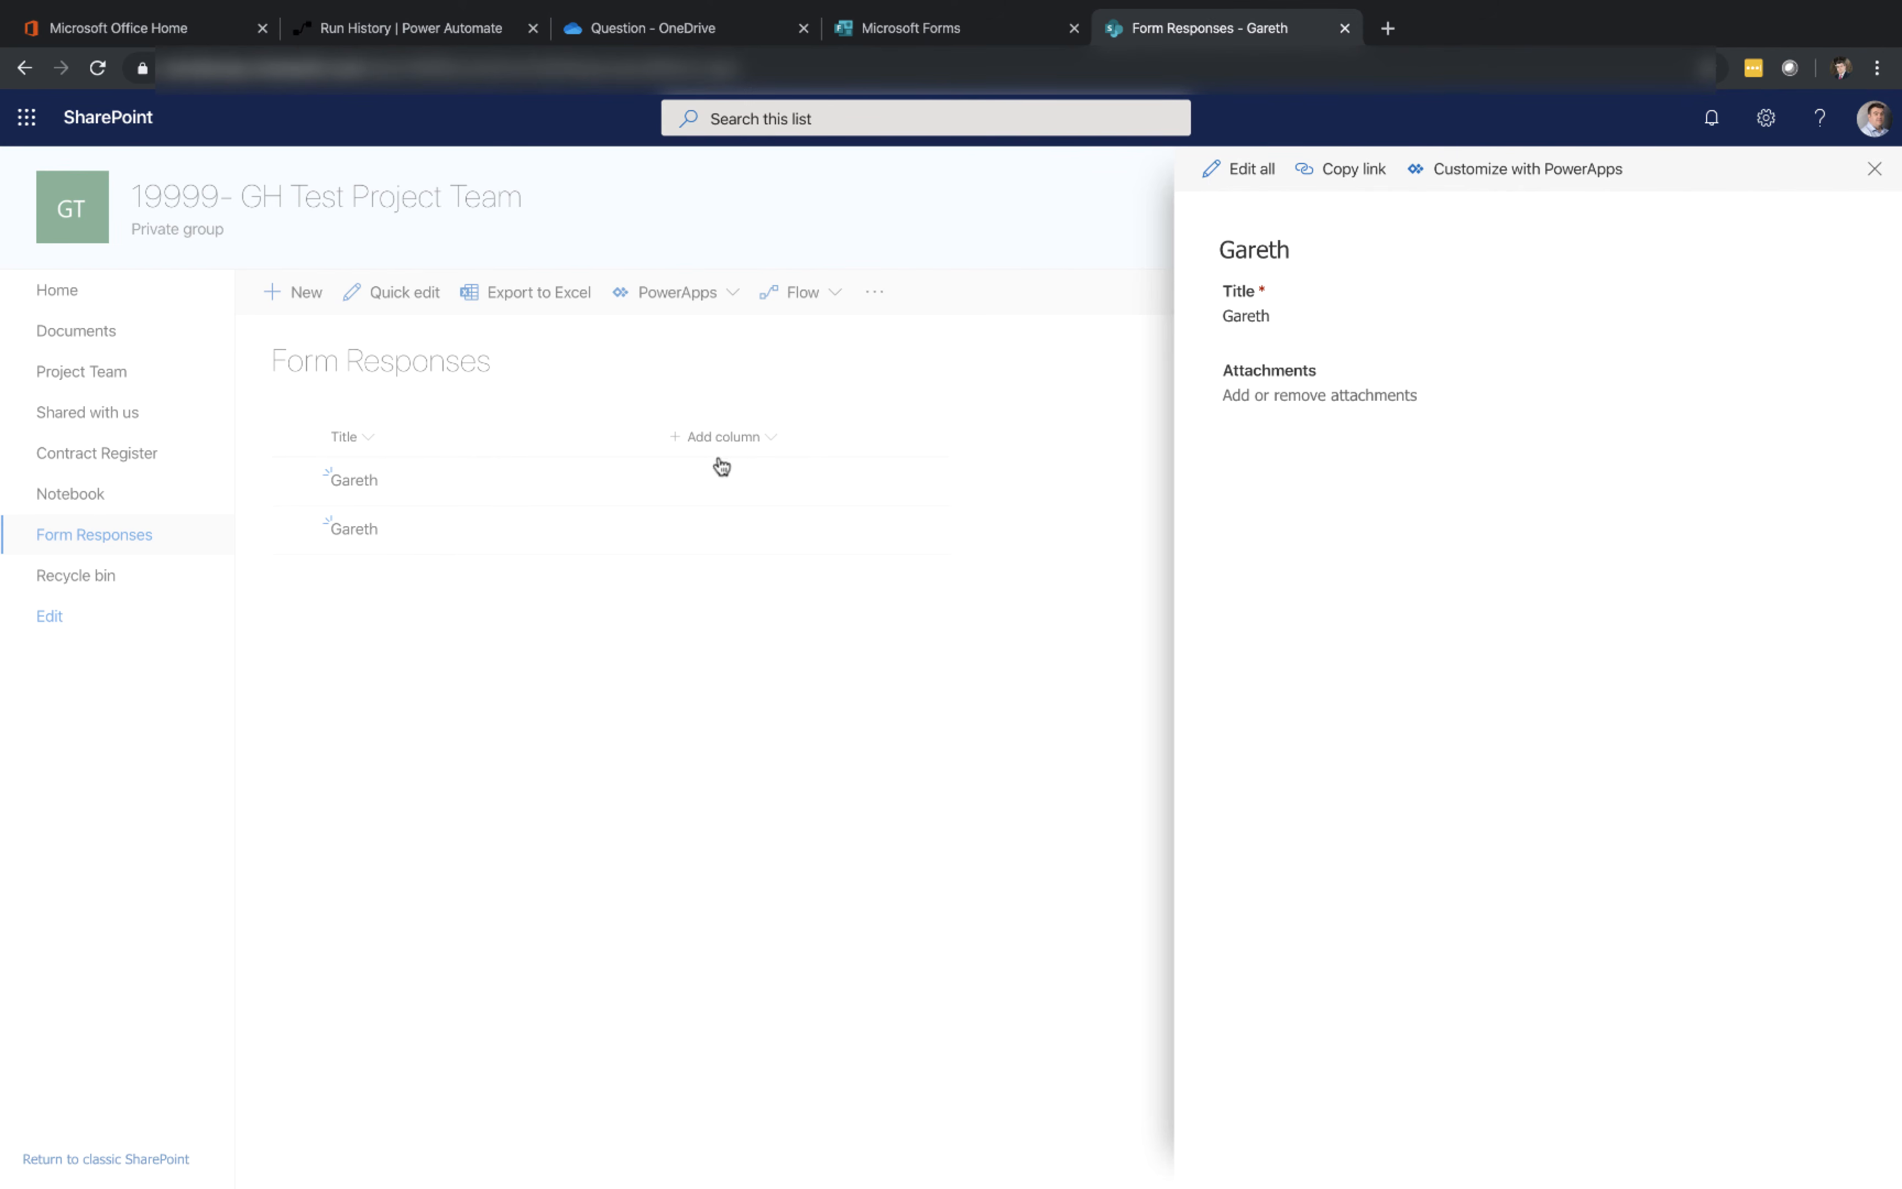
left_click(360, 538)
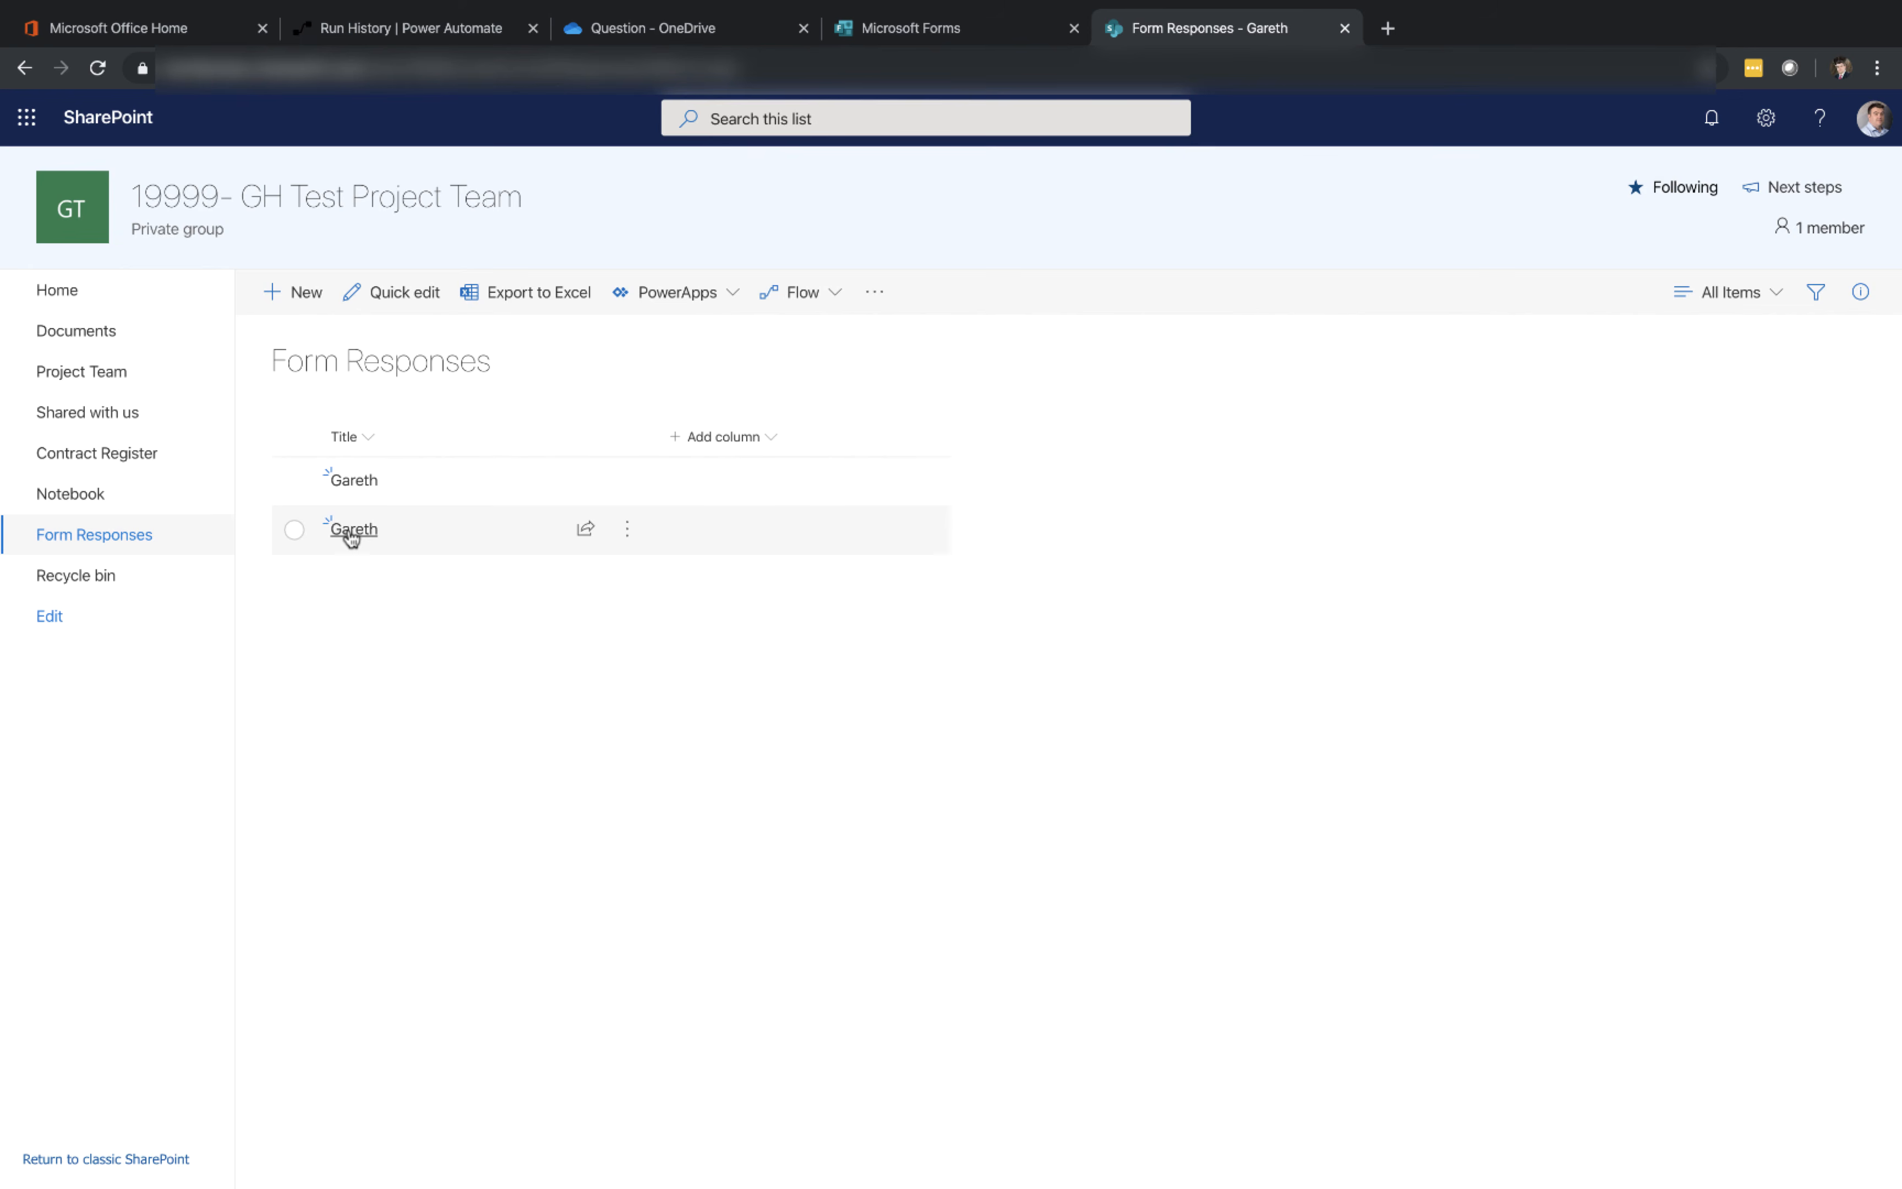
left_click(354, 534)
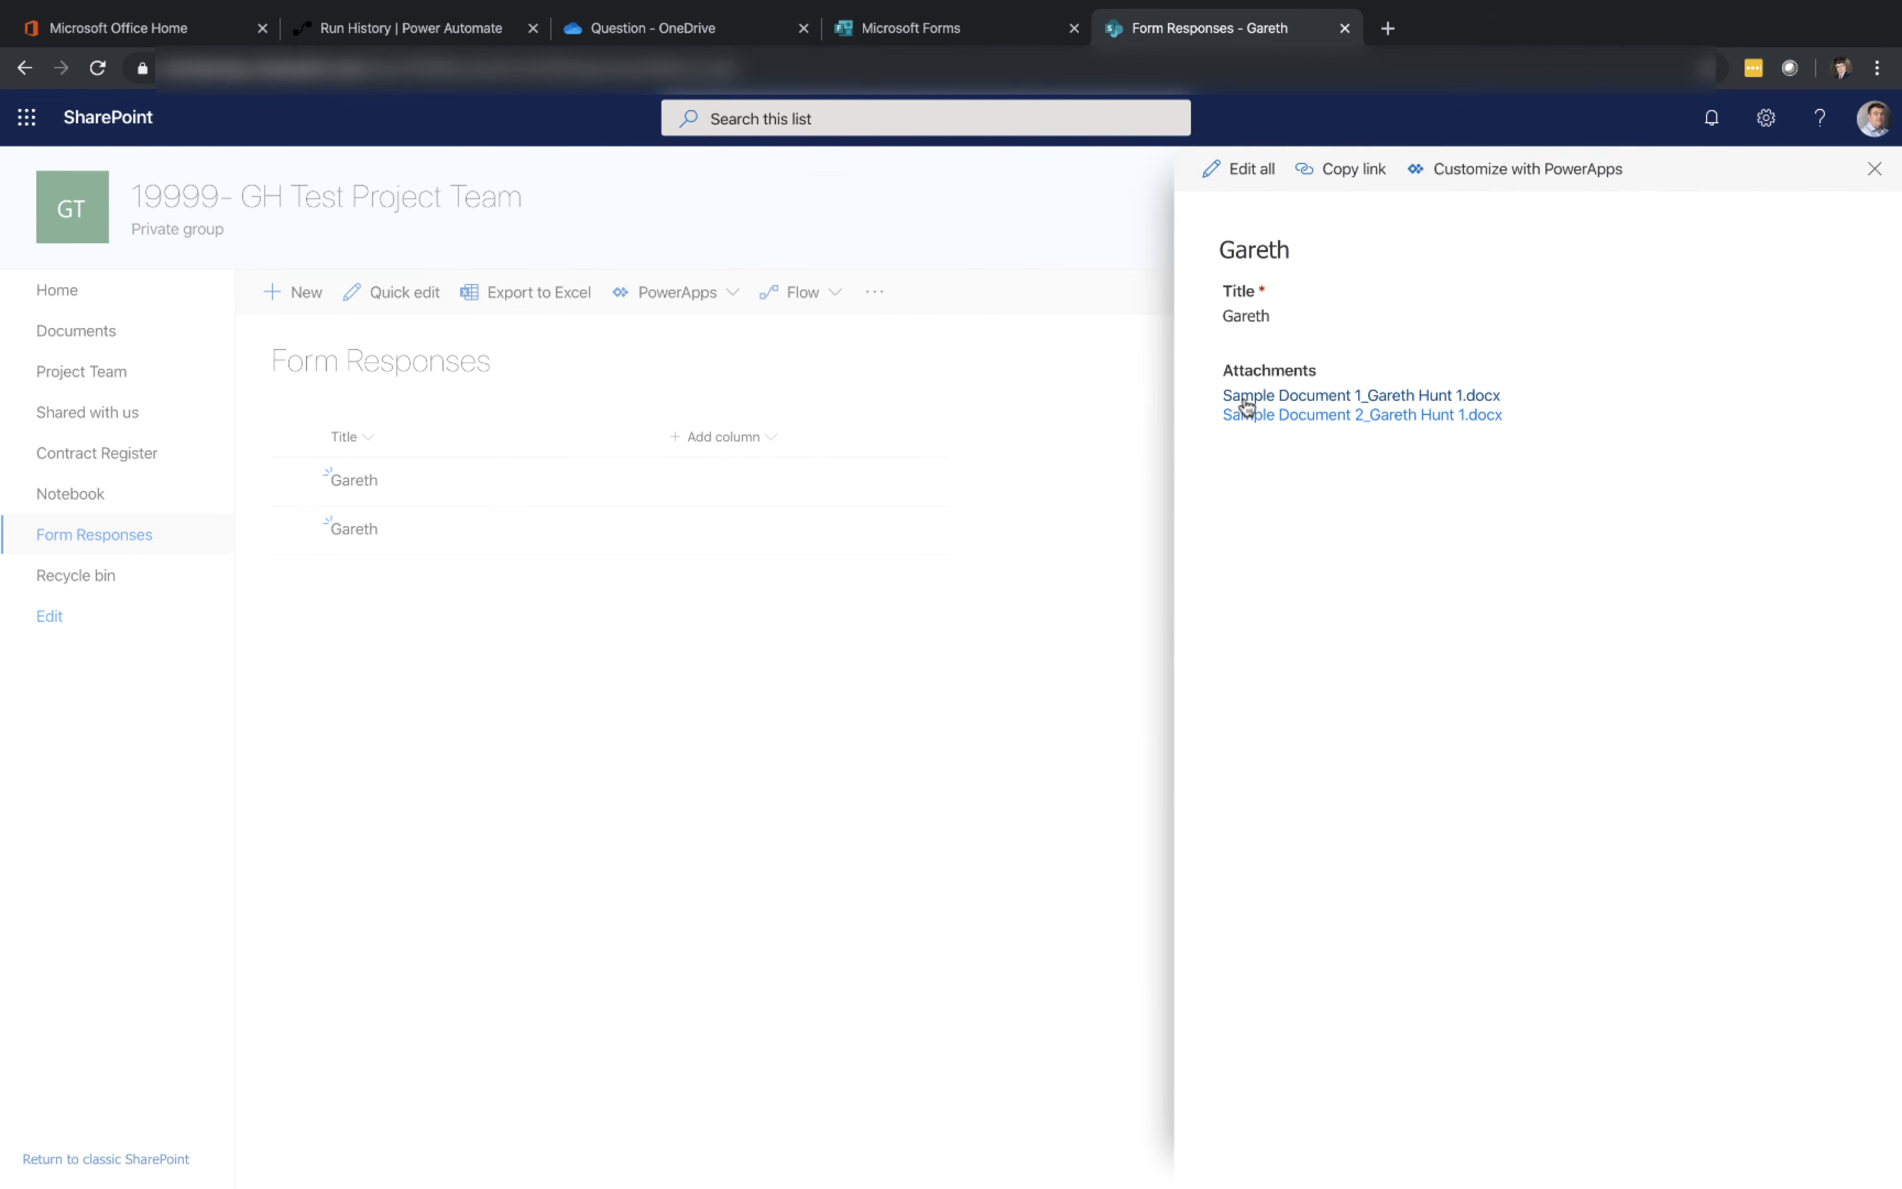